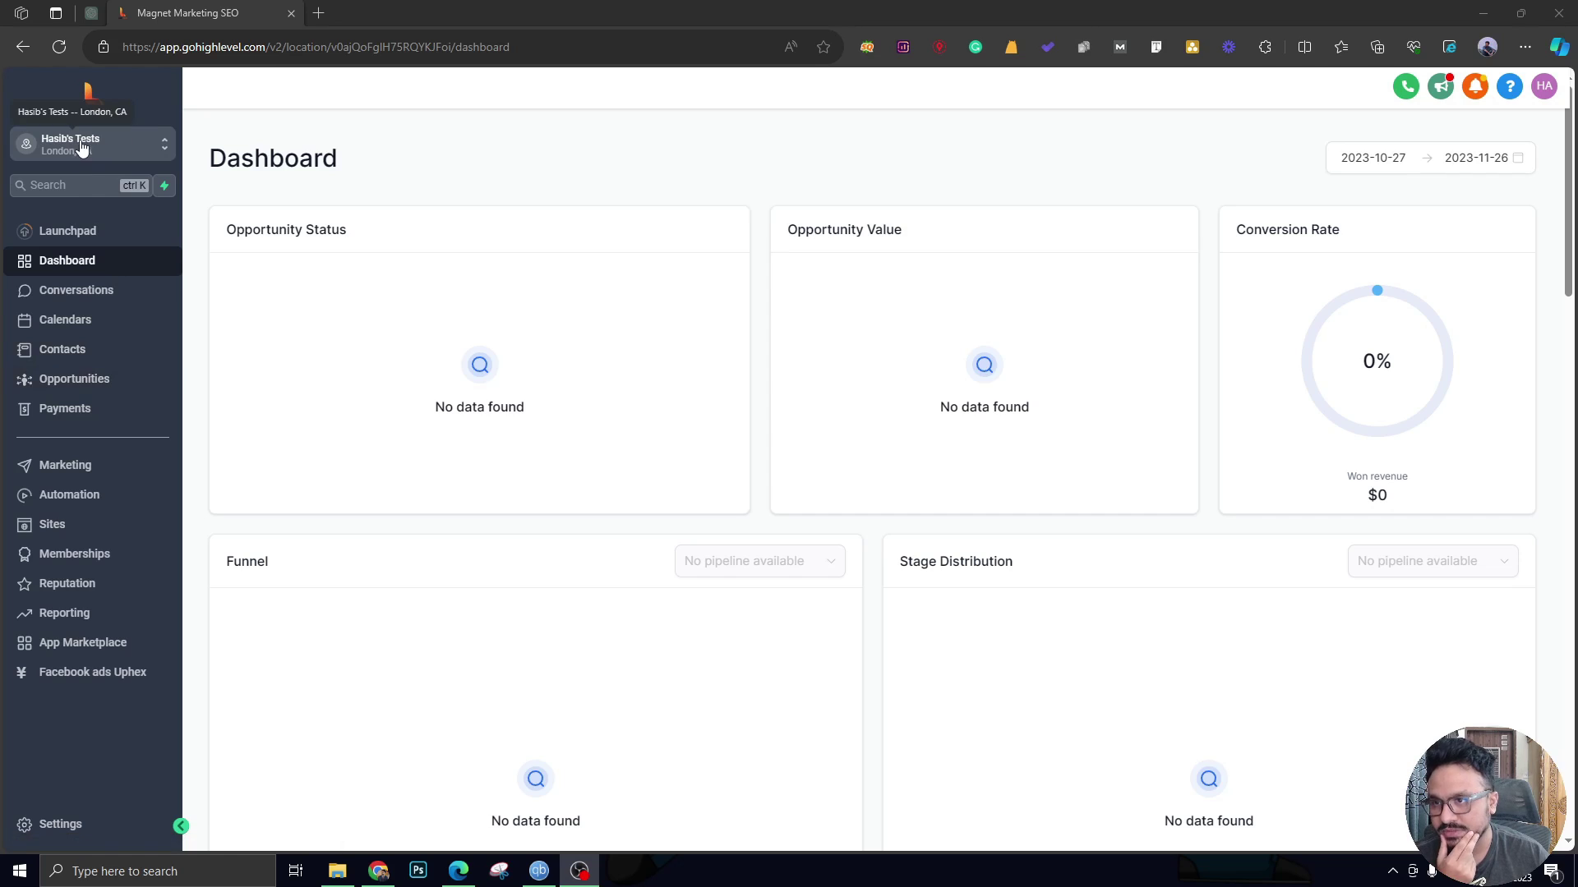
Go to the Opportunities page from the left sidebar to view its empty pipeline list.
click(111, 385)
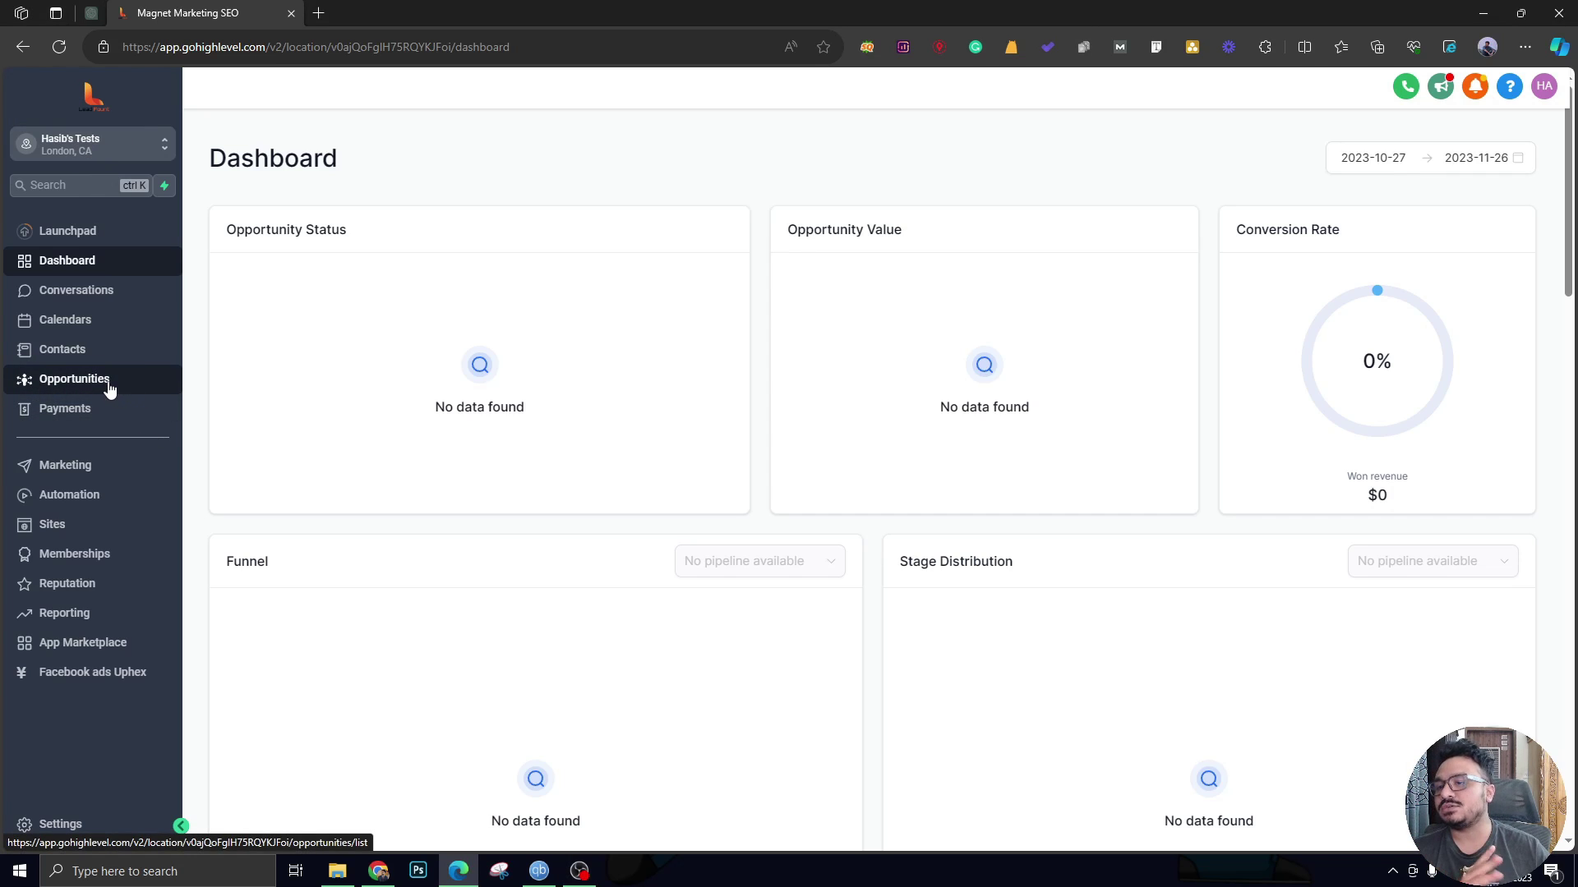
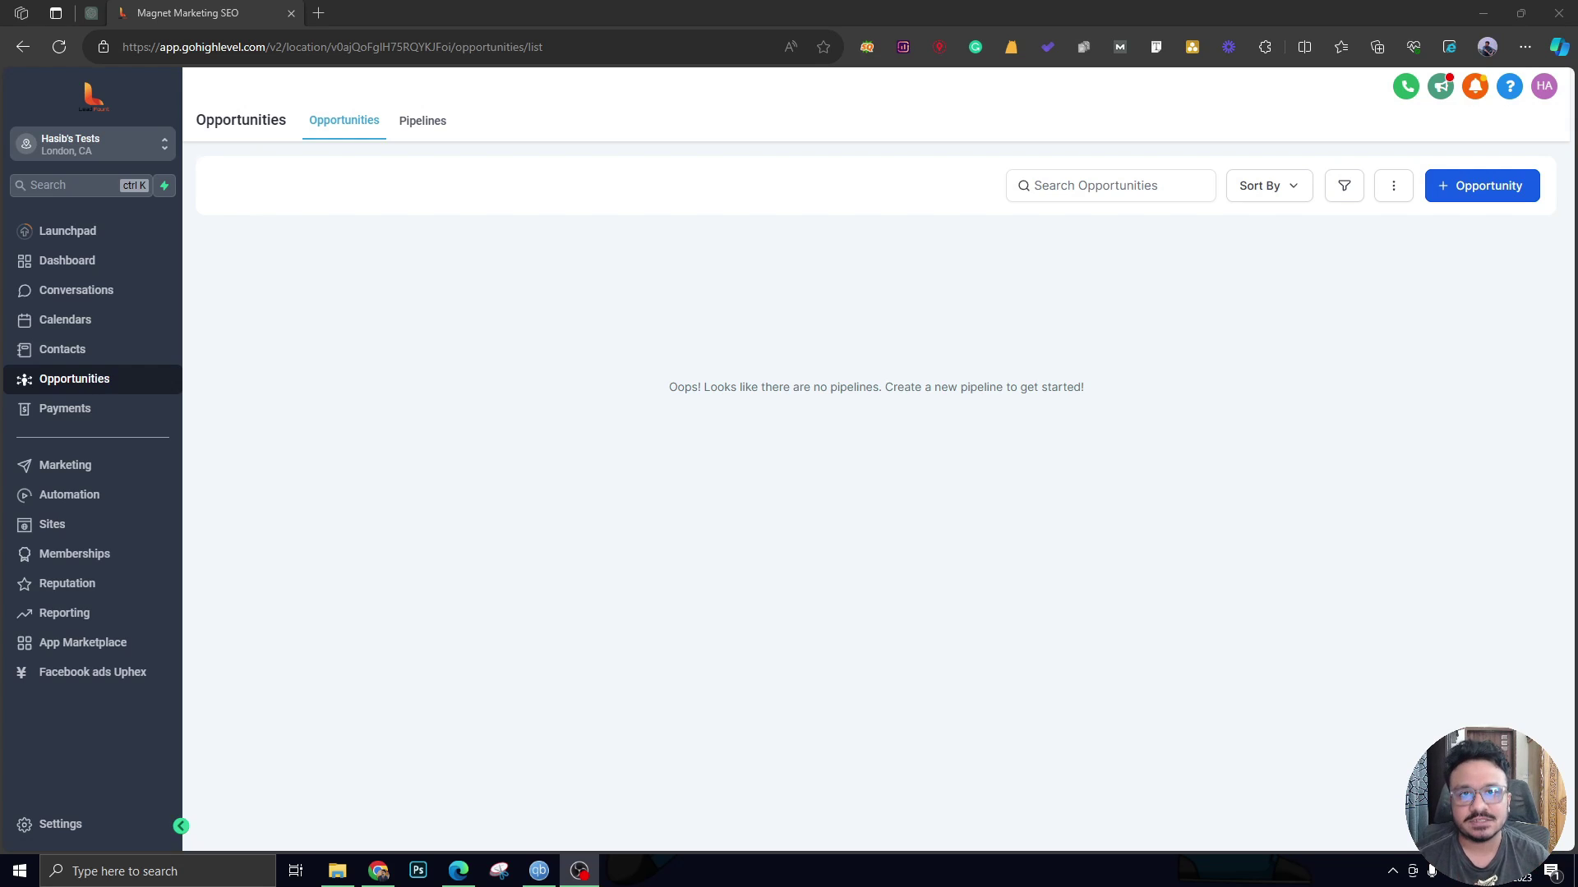
Start a new pipeline named 'SALES - LEADS'.
click(420, 136)
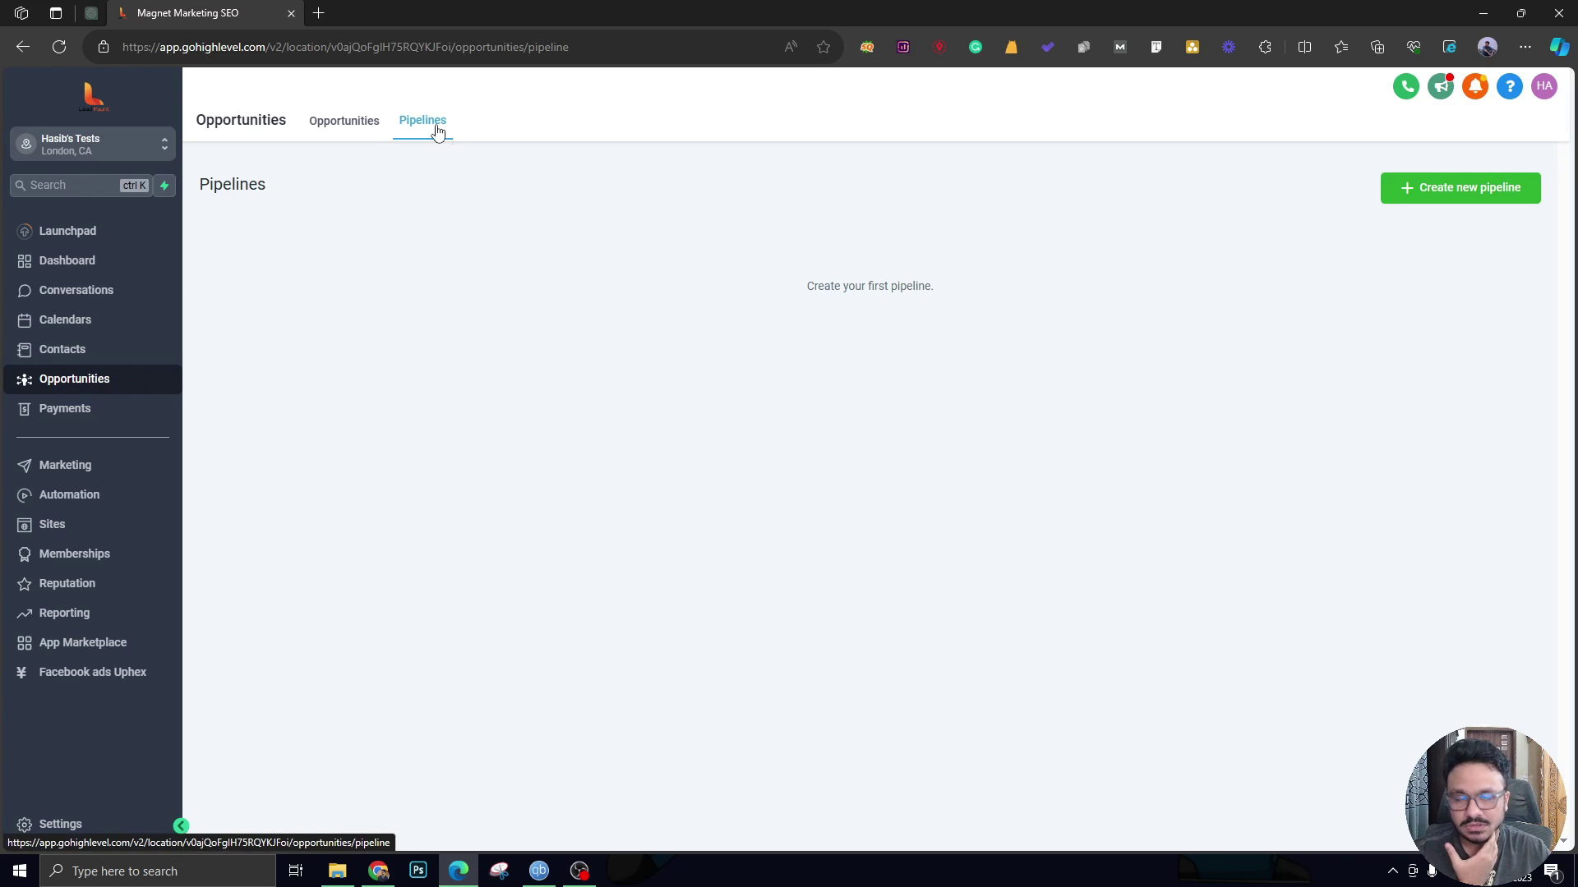
click(1448, 196)
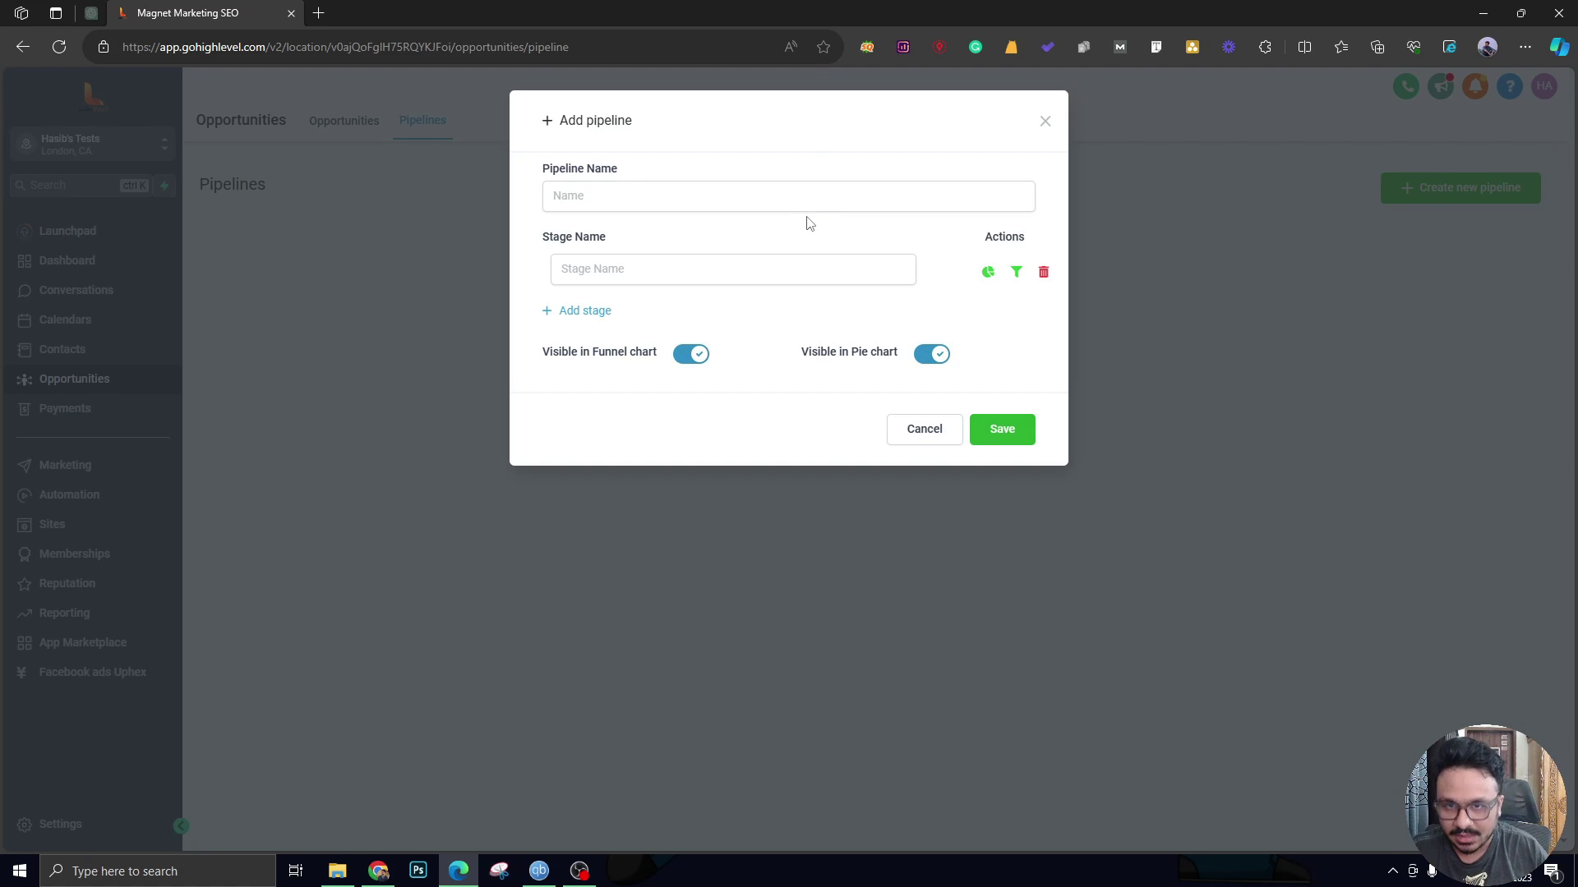
click(828, 204)
text(Sa)
key(BackSpace)
text(ALES PI)
key(BackSpace)
key(BackSpace)
text(- LEADS)
Add the first three stages: New Leads, Responded and Booked A Call.
click(683, 276)
text(New Leads)
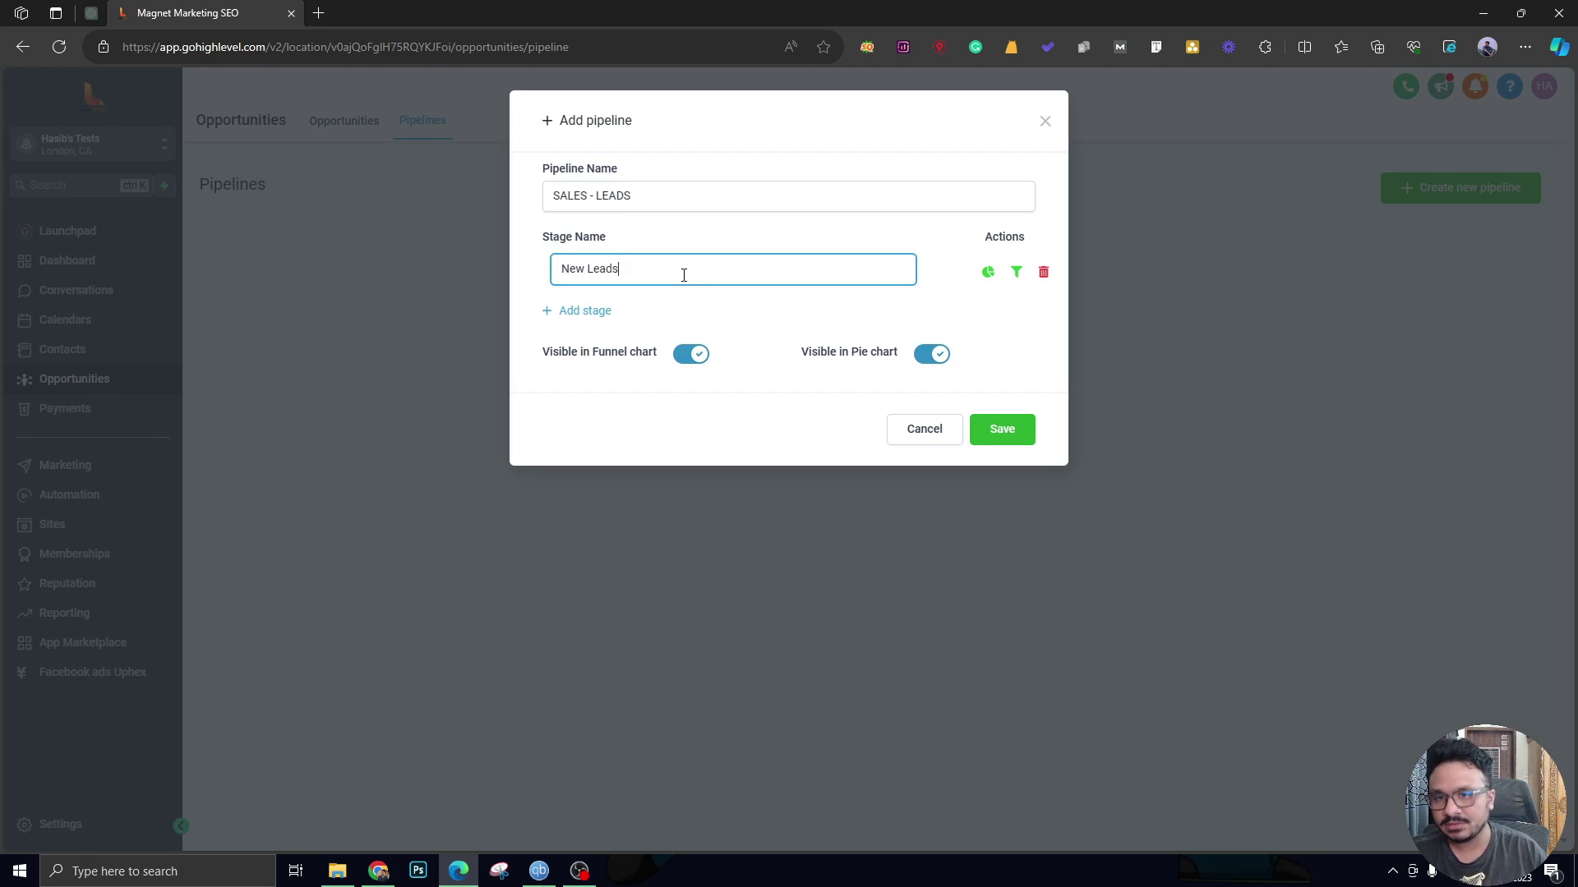
click(599, 311)
click(604, 317)
text(Responded)
click(605, 355)
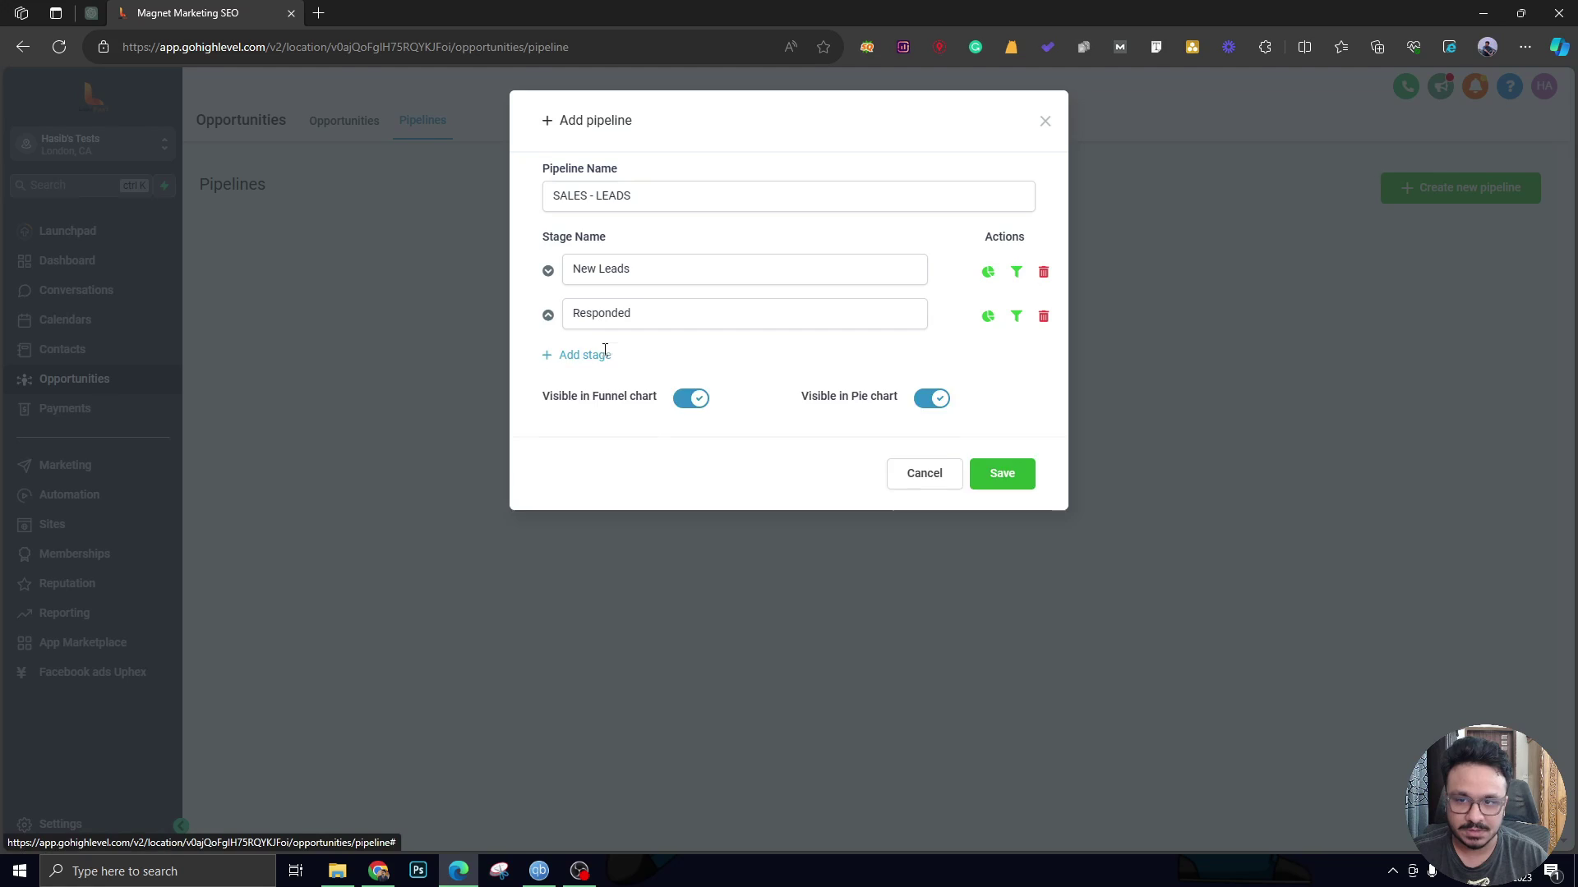
click(609, 361)
text(Booke)
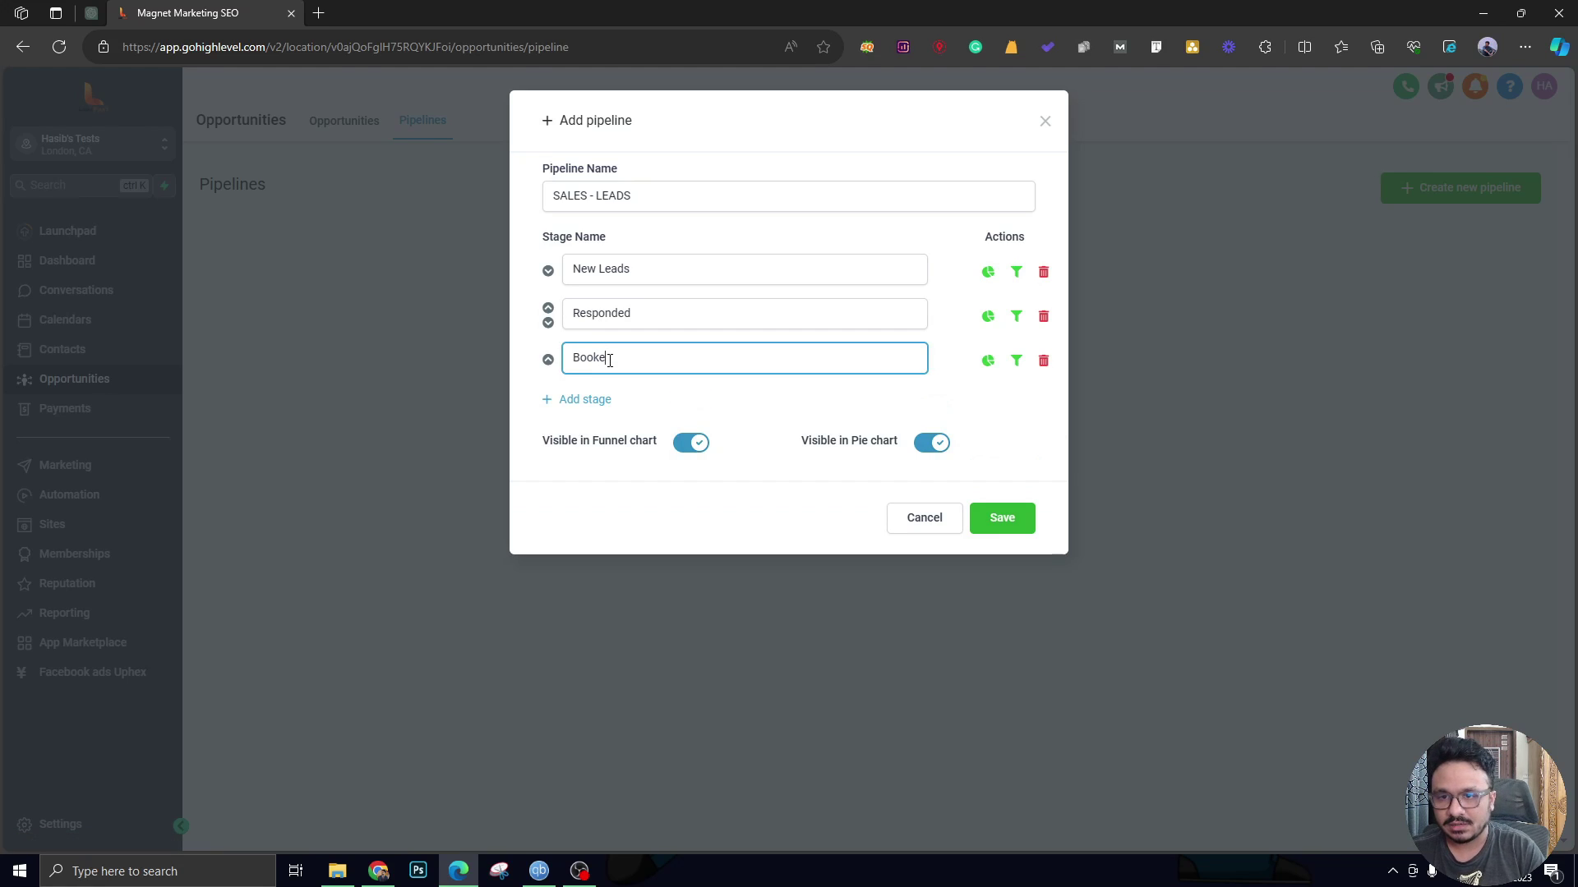
text(d A Call)
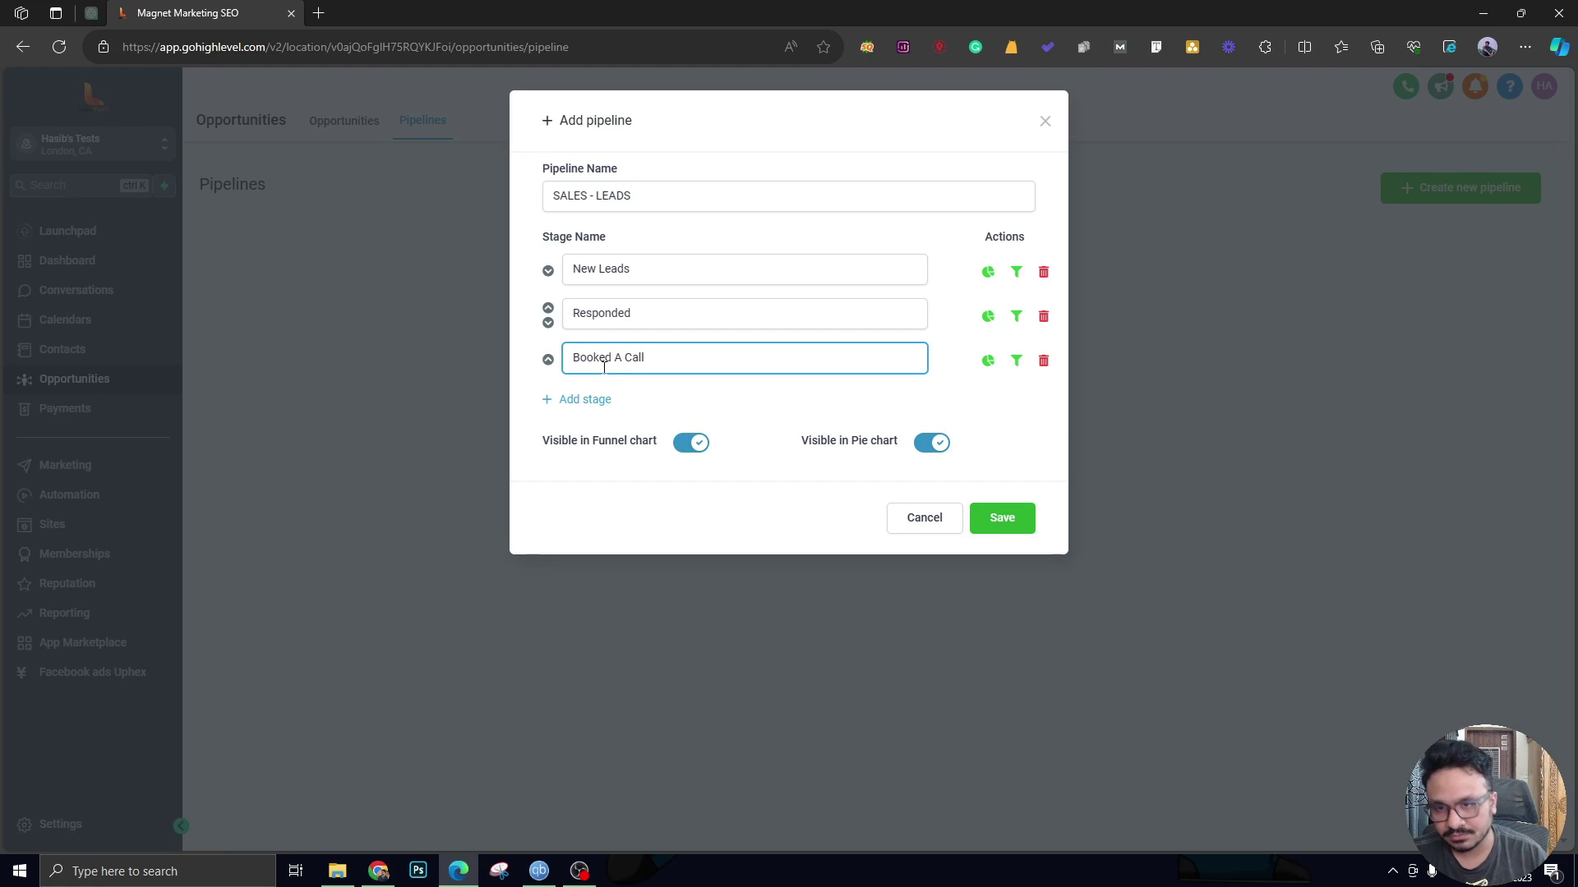
Add the stages Under Contract, Became A Client and Ghosted.
click(587, 400)
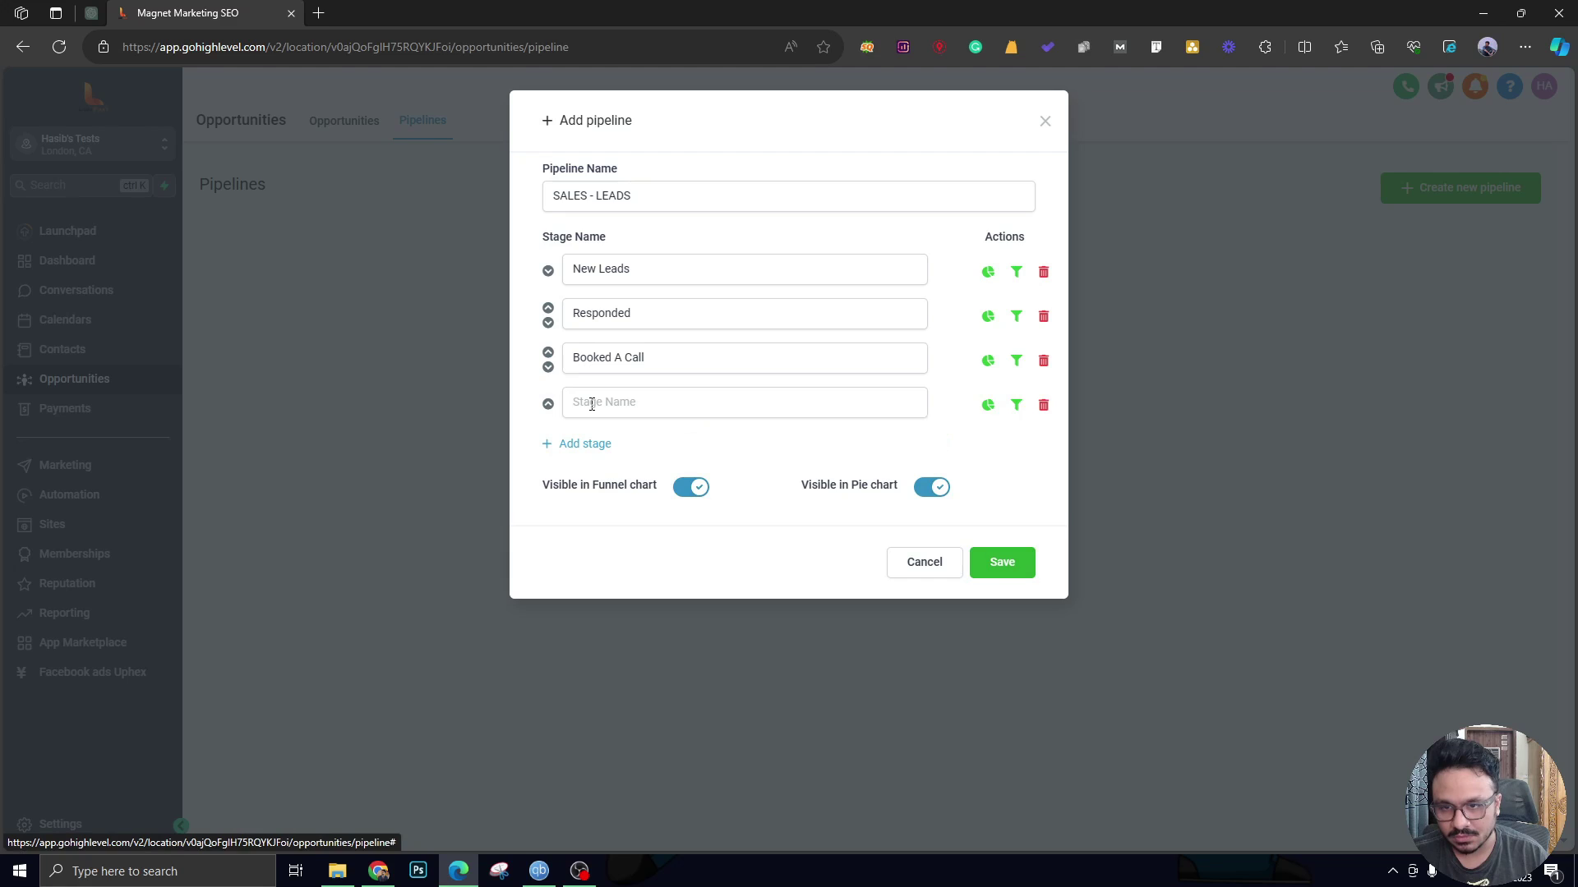
text(Unde)
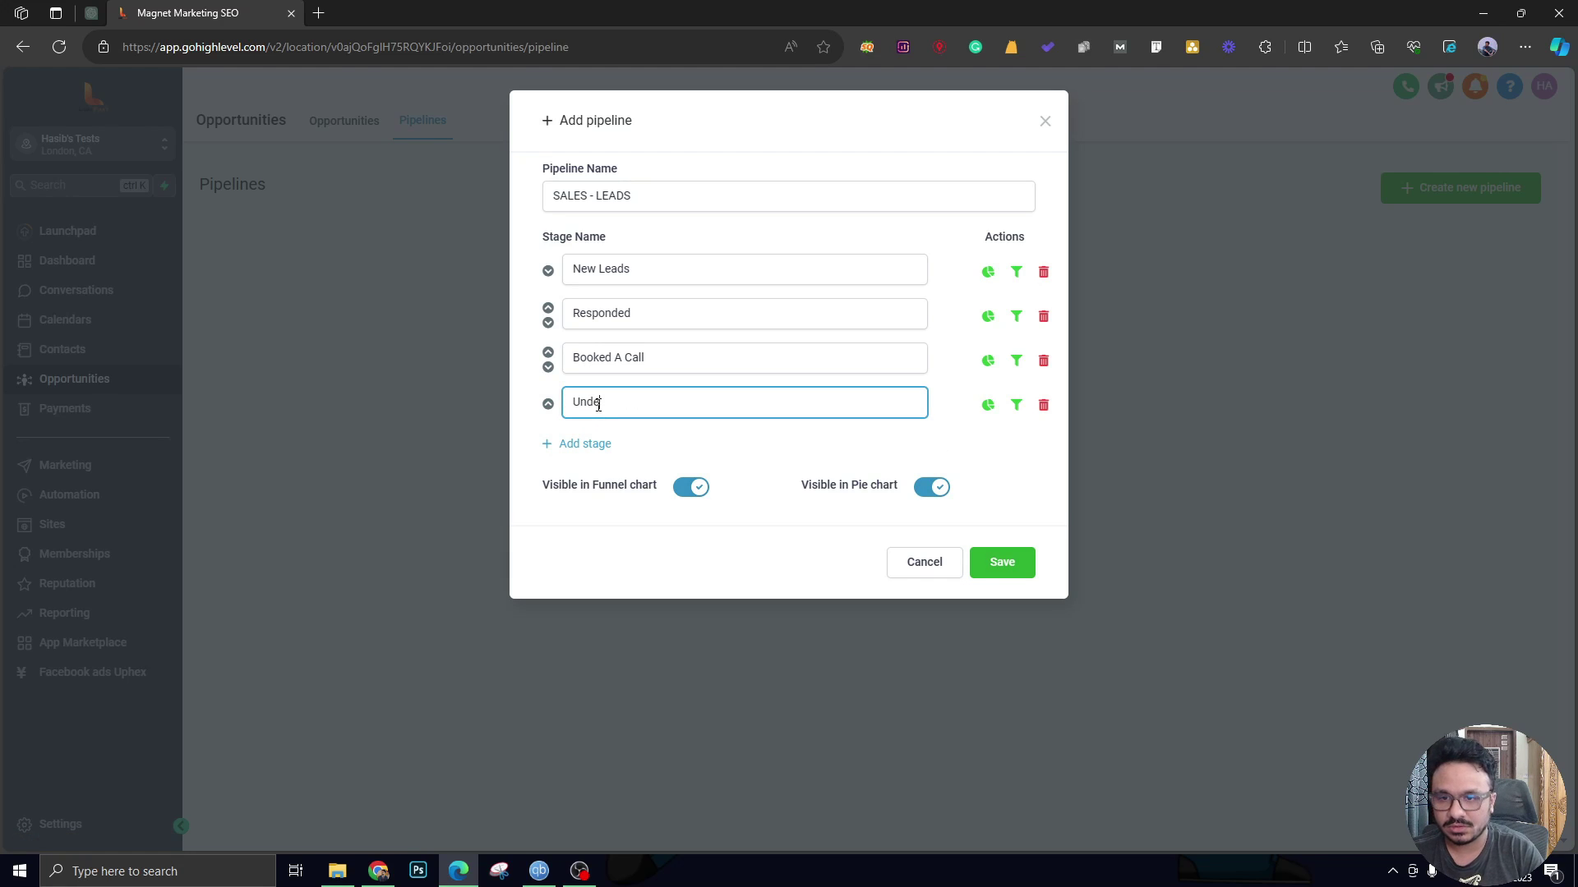
text(r Contract)
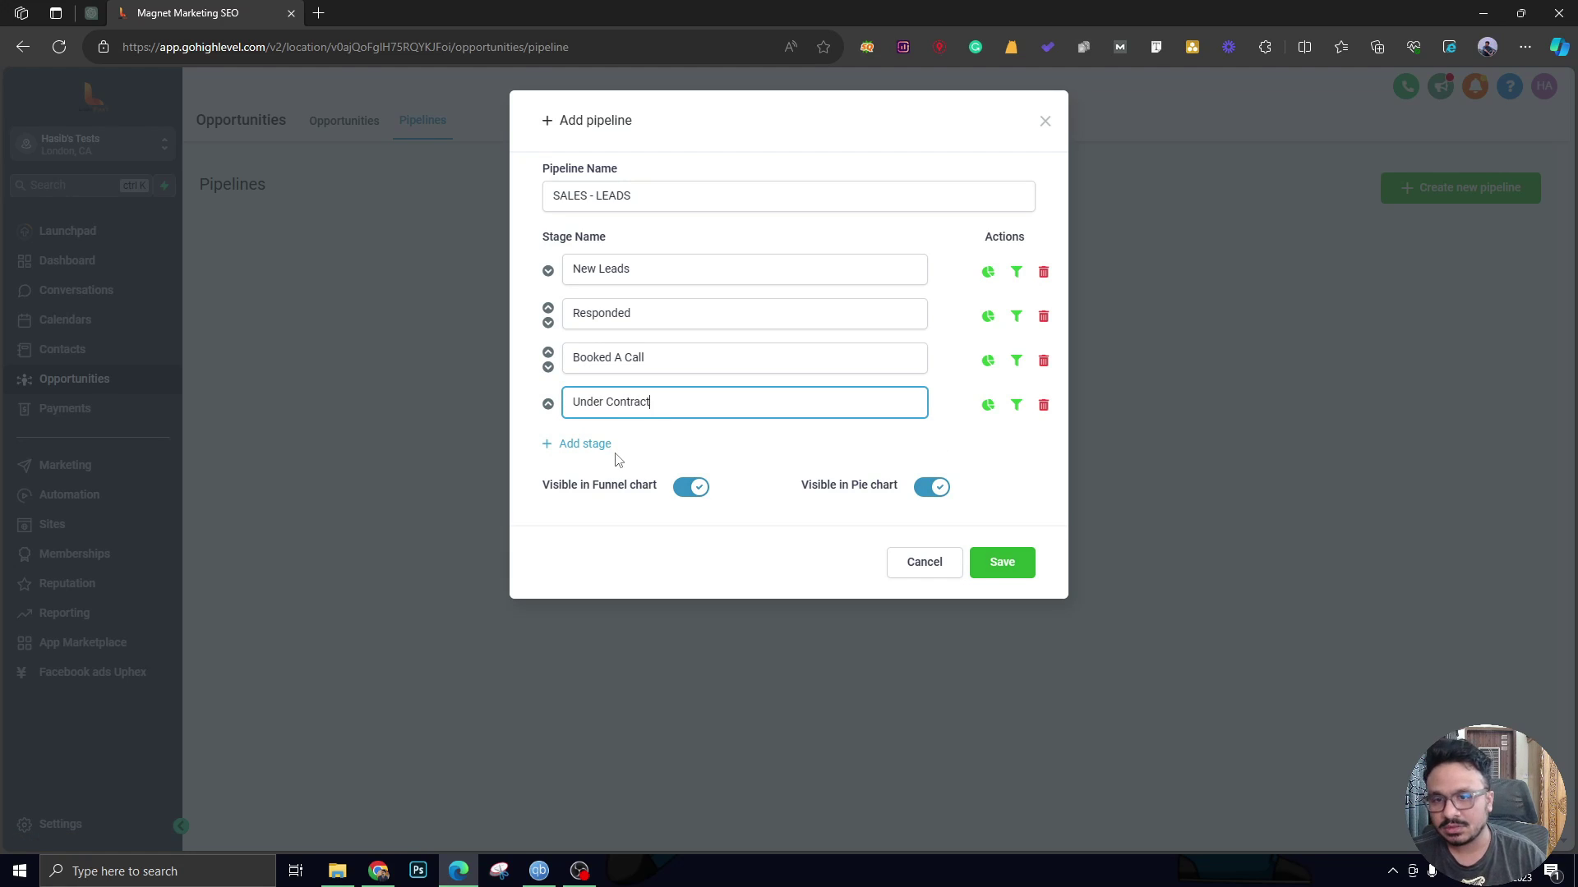
click(603, 444)
text(Became A Client)
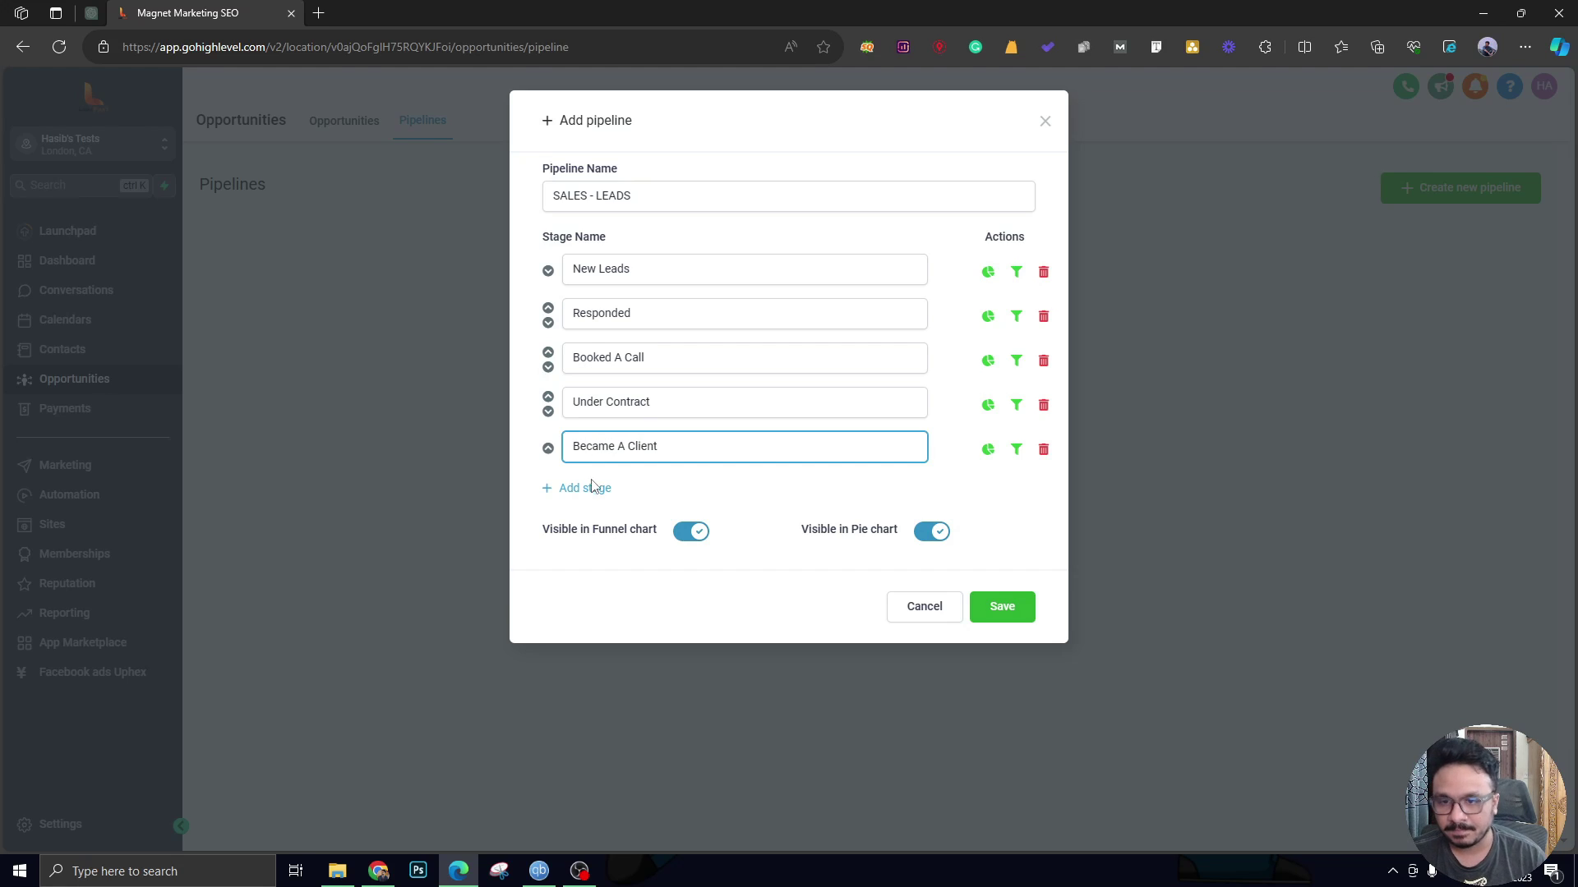
click(567, 487)
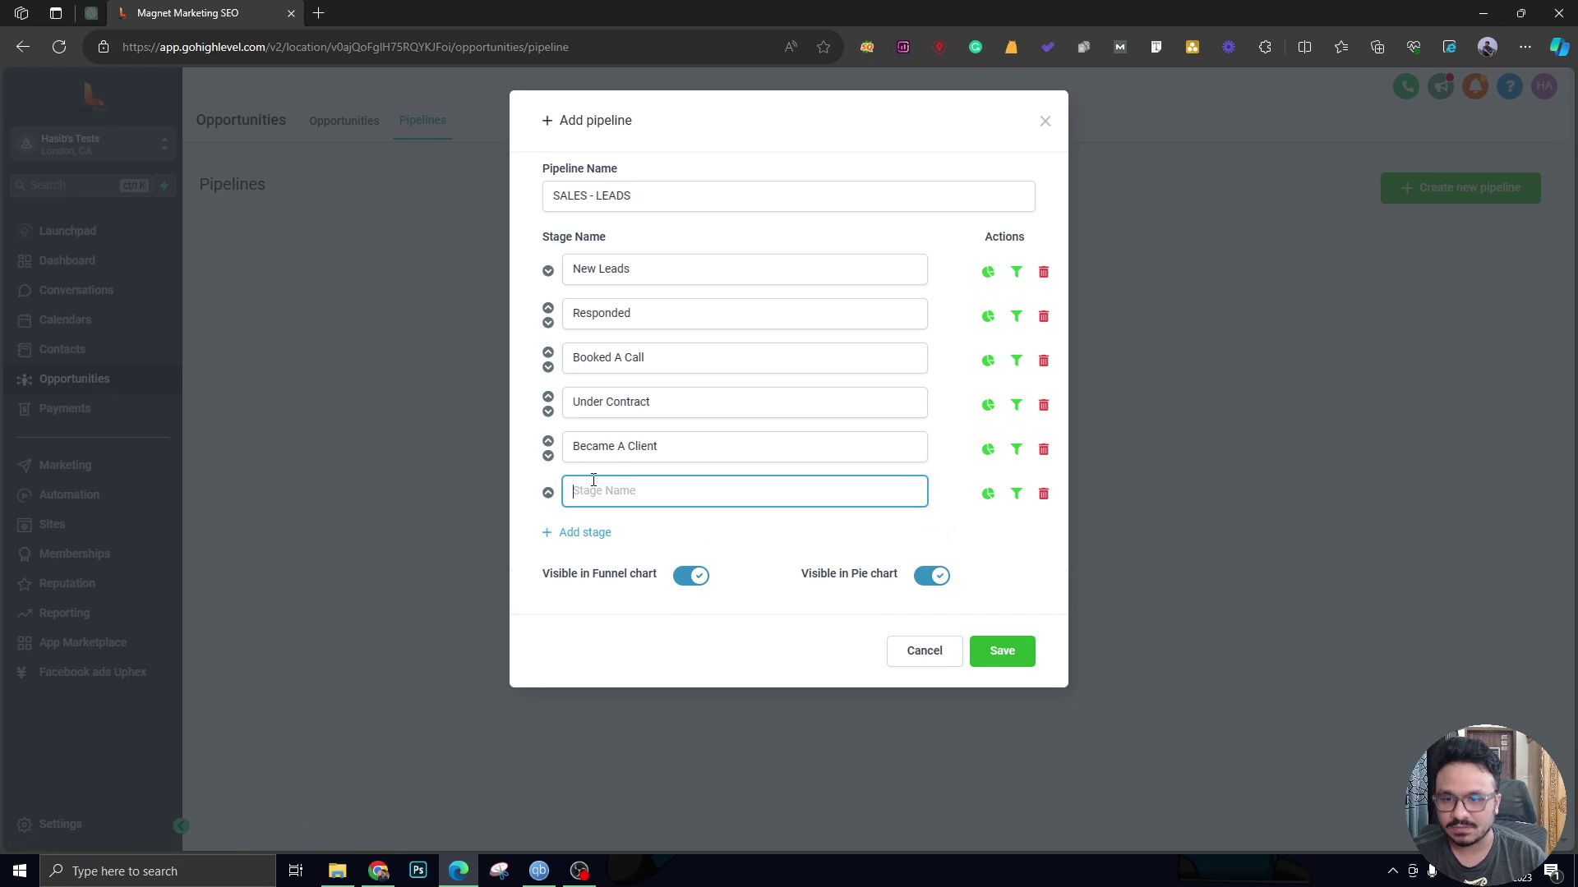
text(Ghosted)
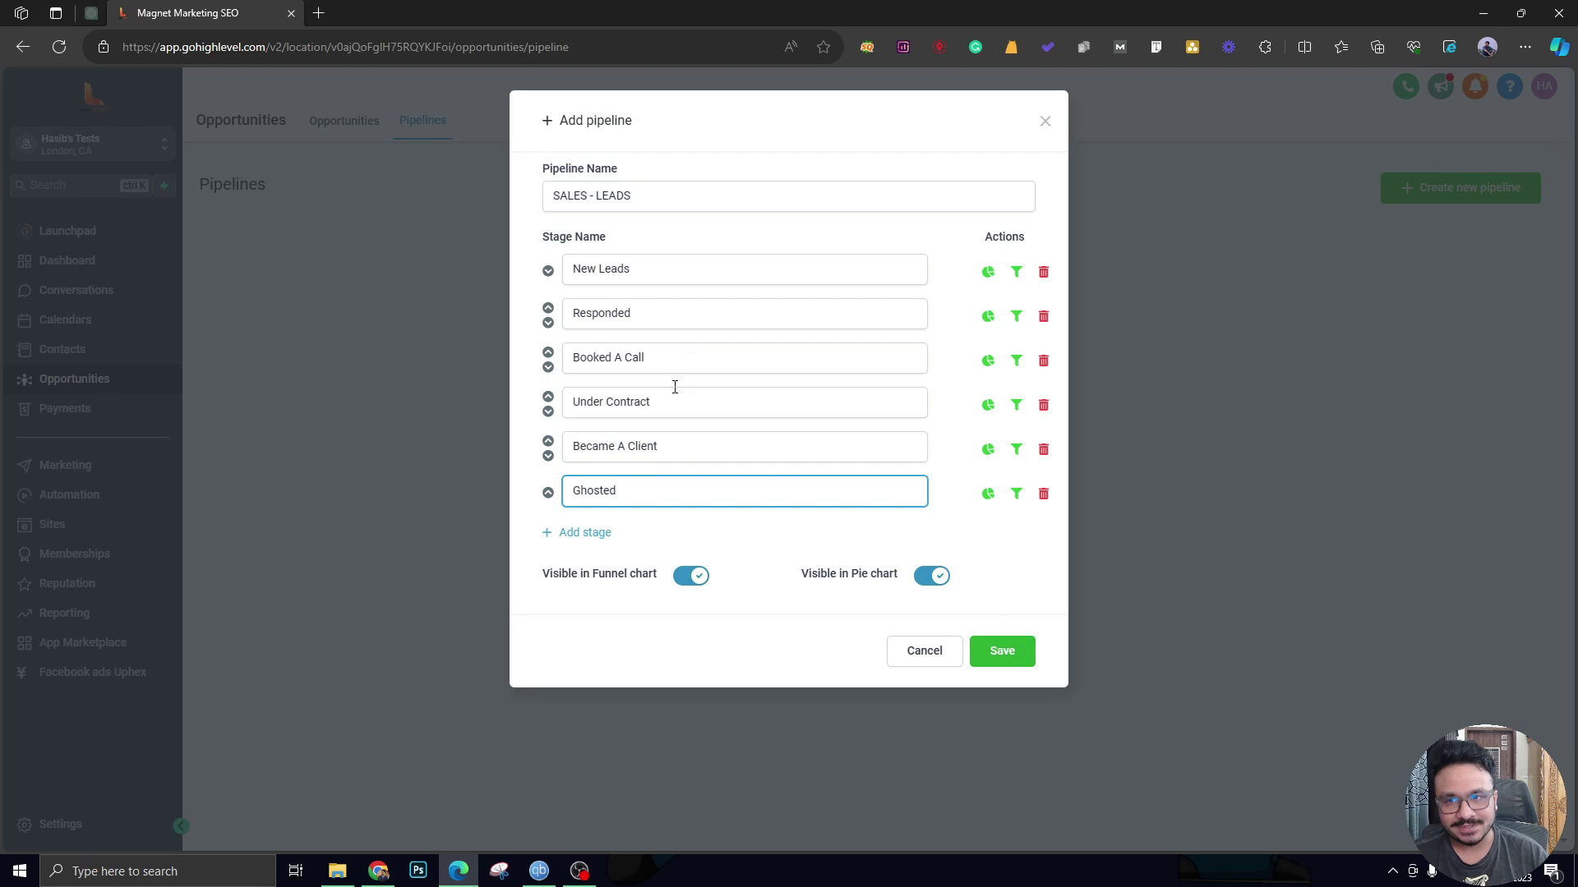
Check the pipeline name and first stage, then save the pipeline.
triple_click(614, 204)
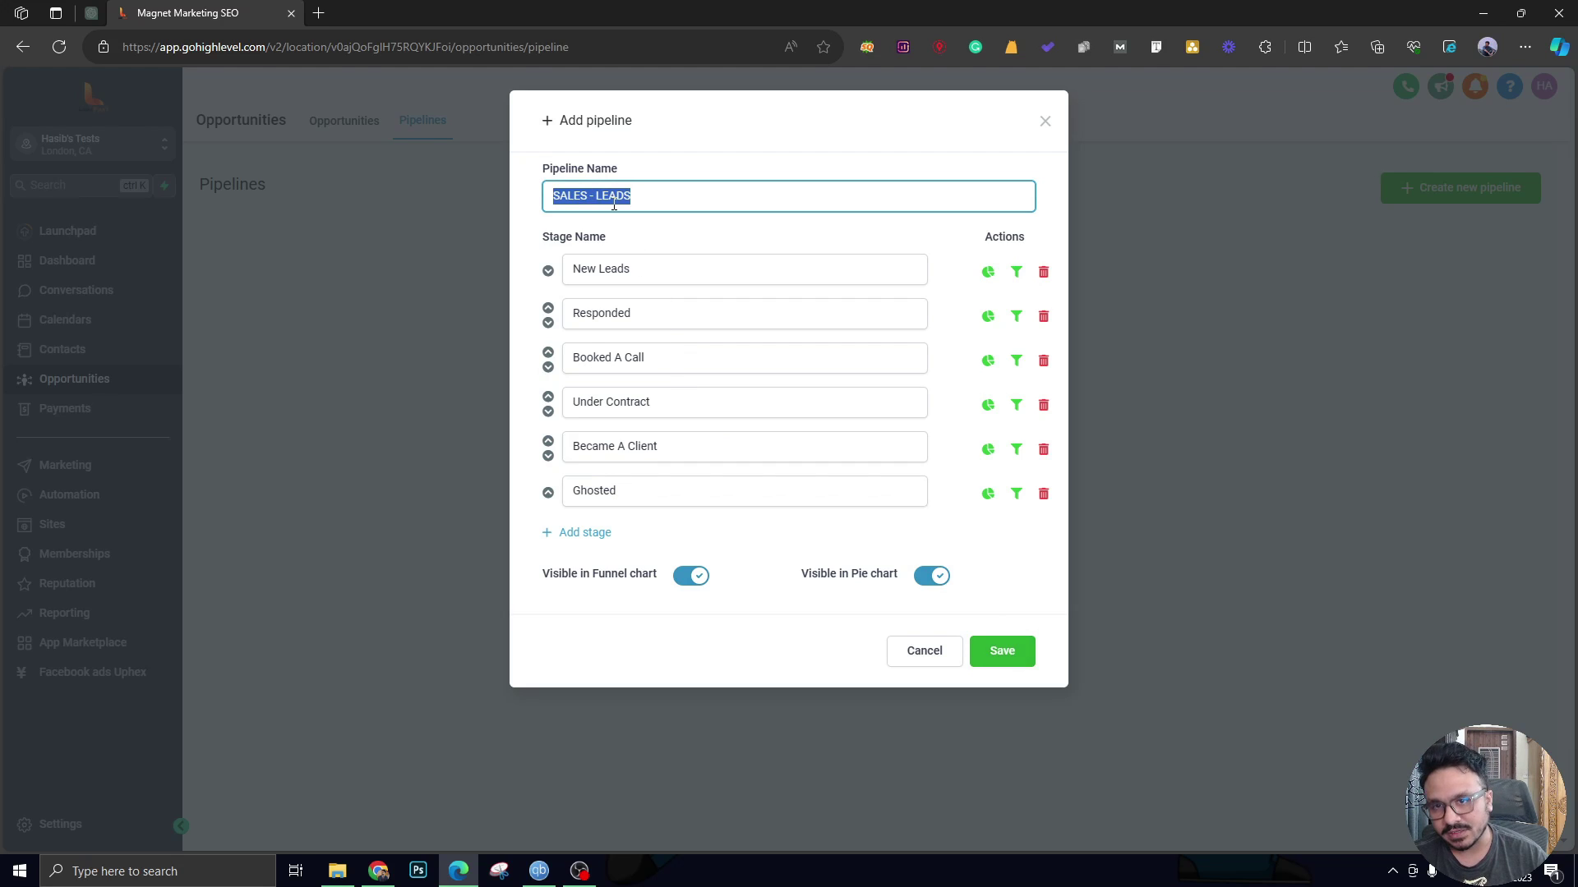
triple_click(618, 269)
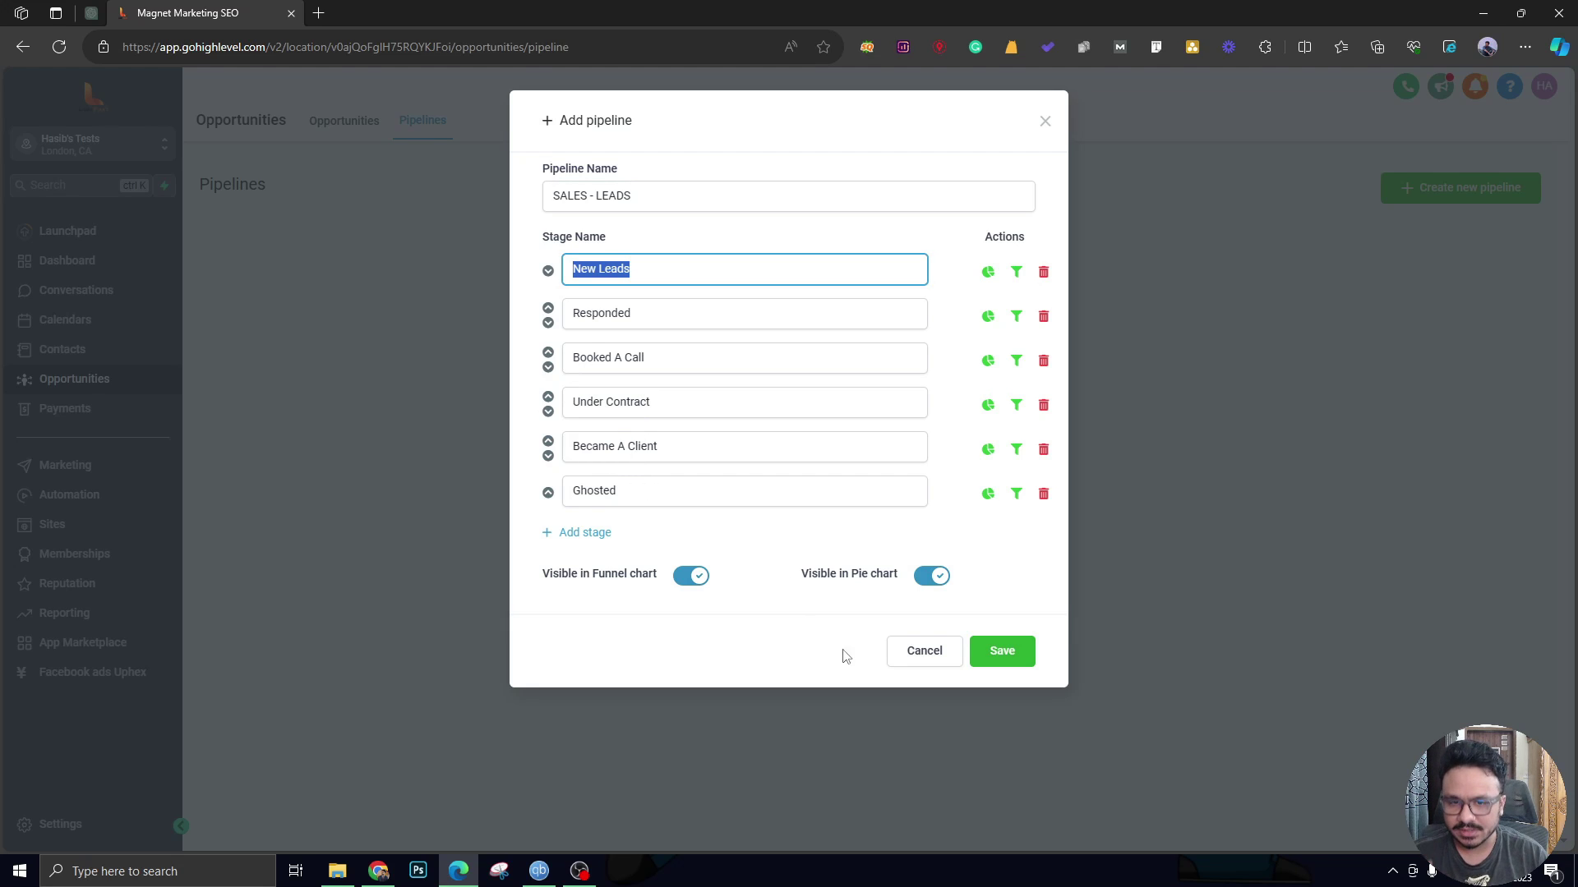
click(1000, 658)
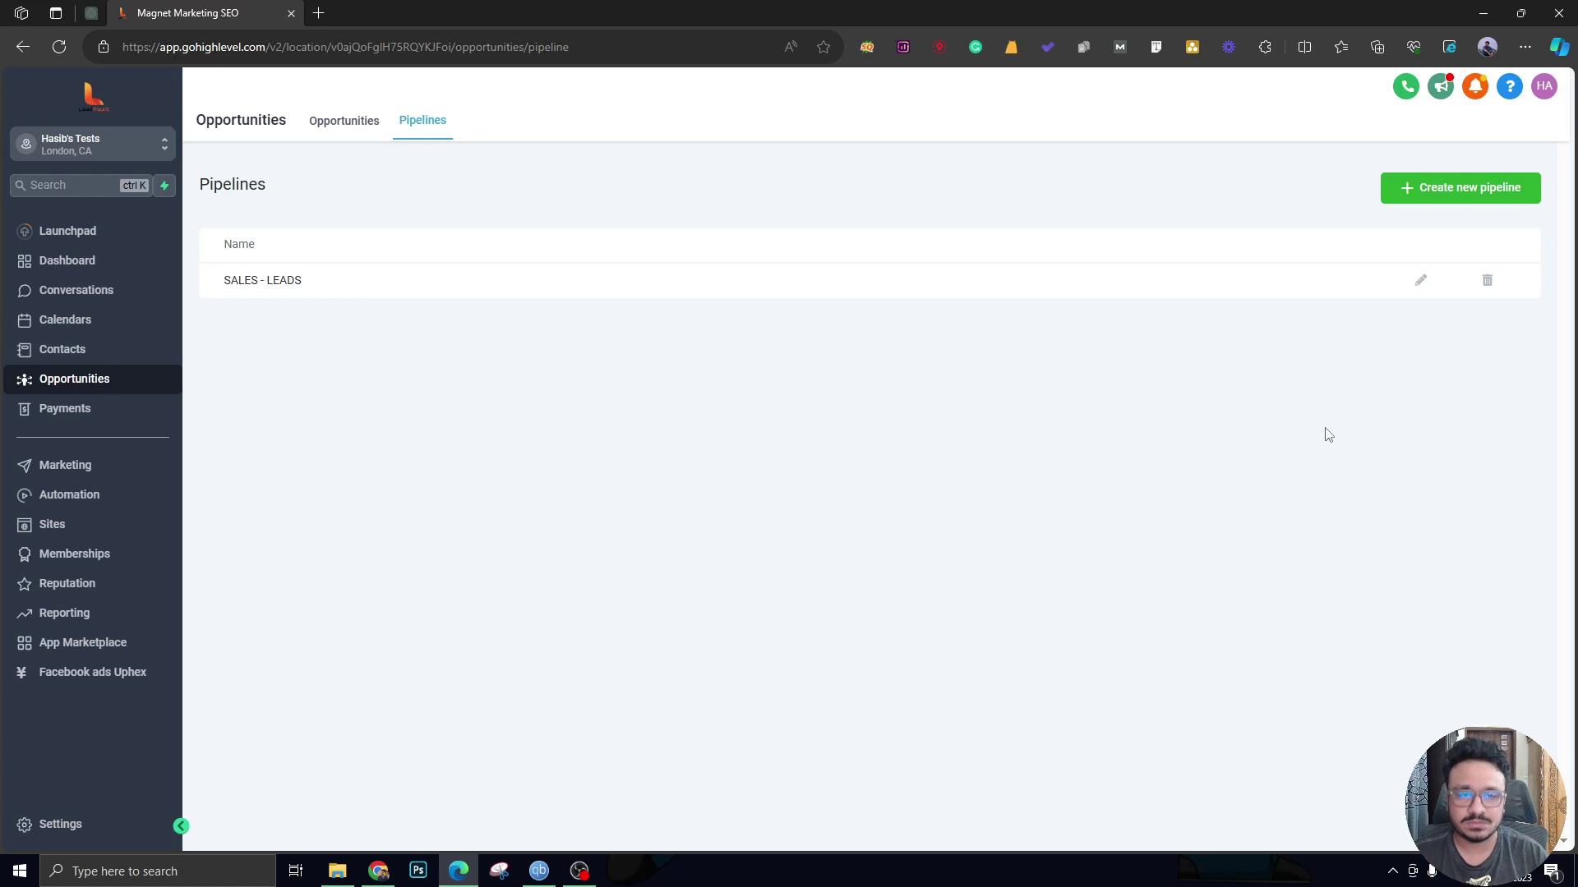
Review the SALES - LEADS pipeline editor without changes, then view the opportunities board.
click(1421, 281)
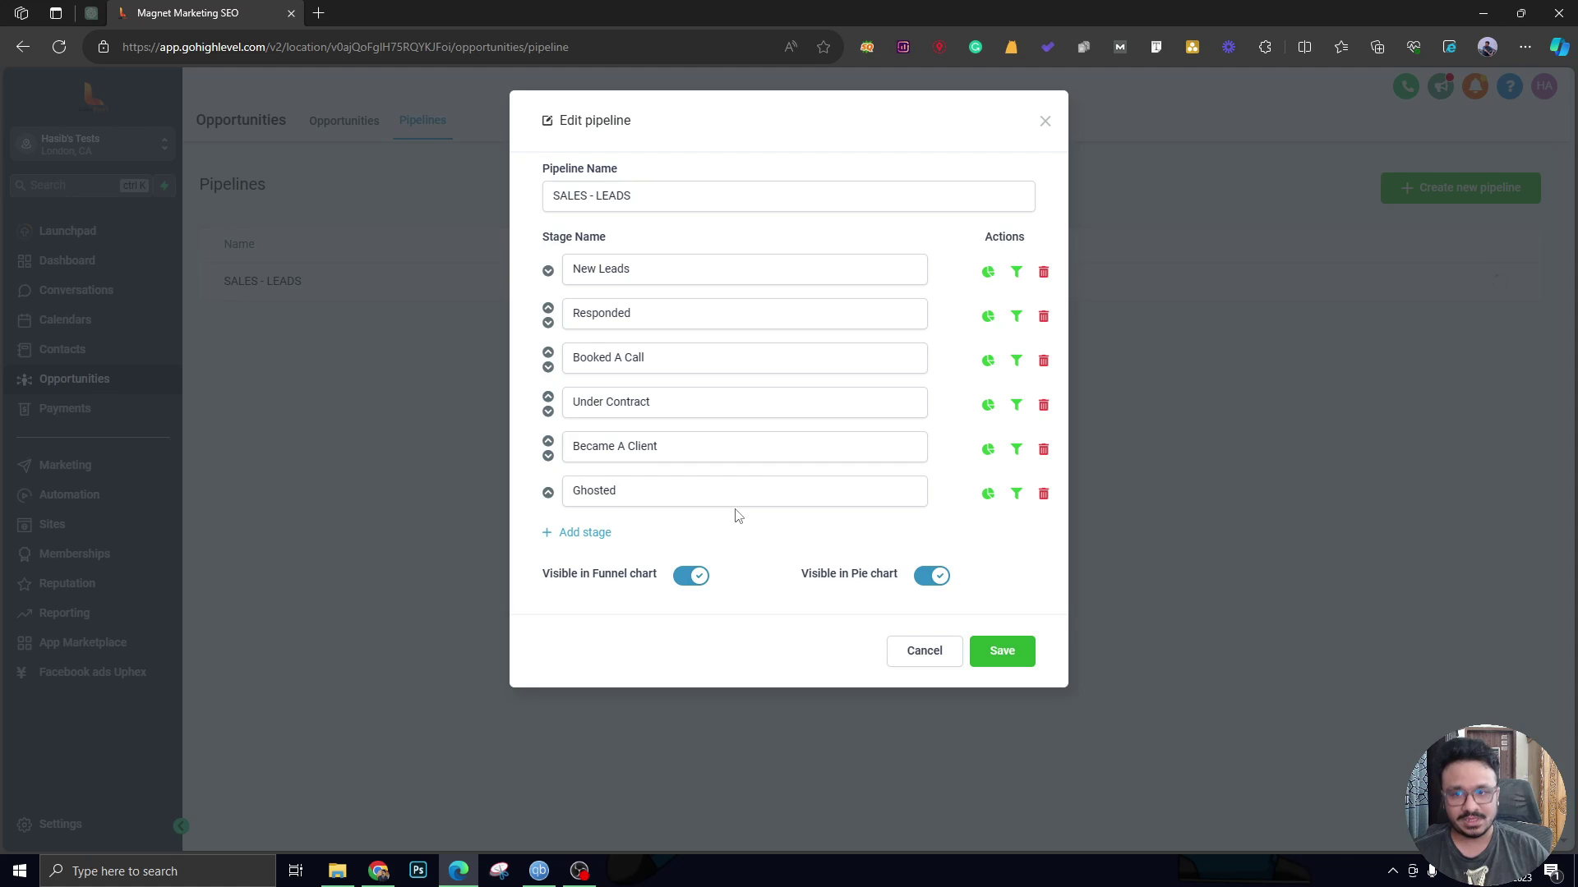
click(1045, 122)
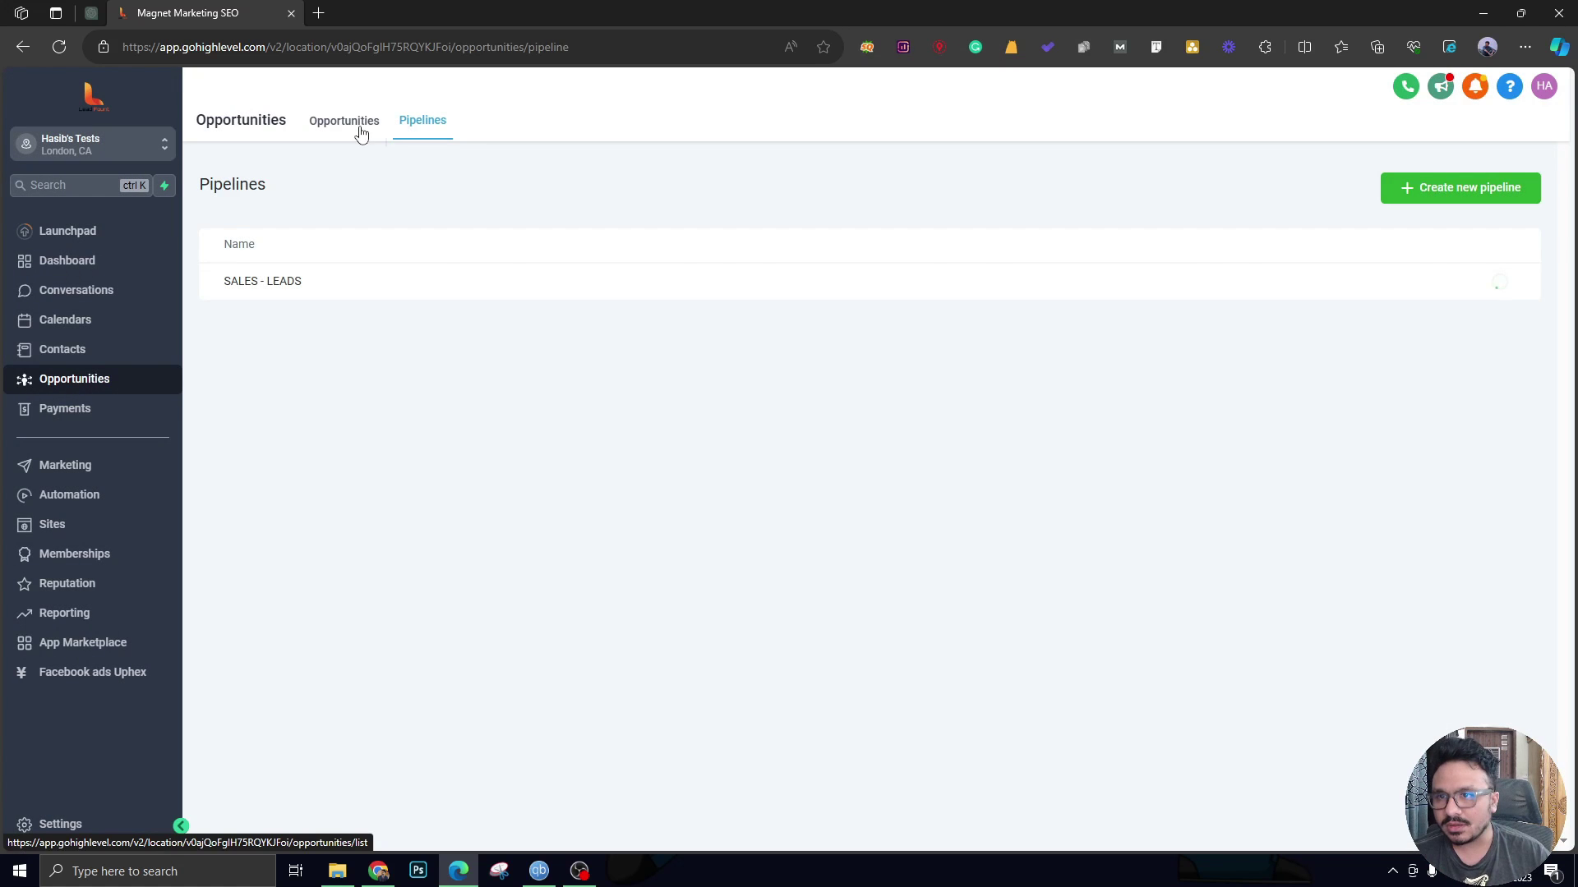
click(360, 133)
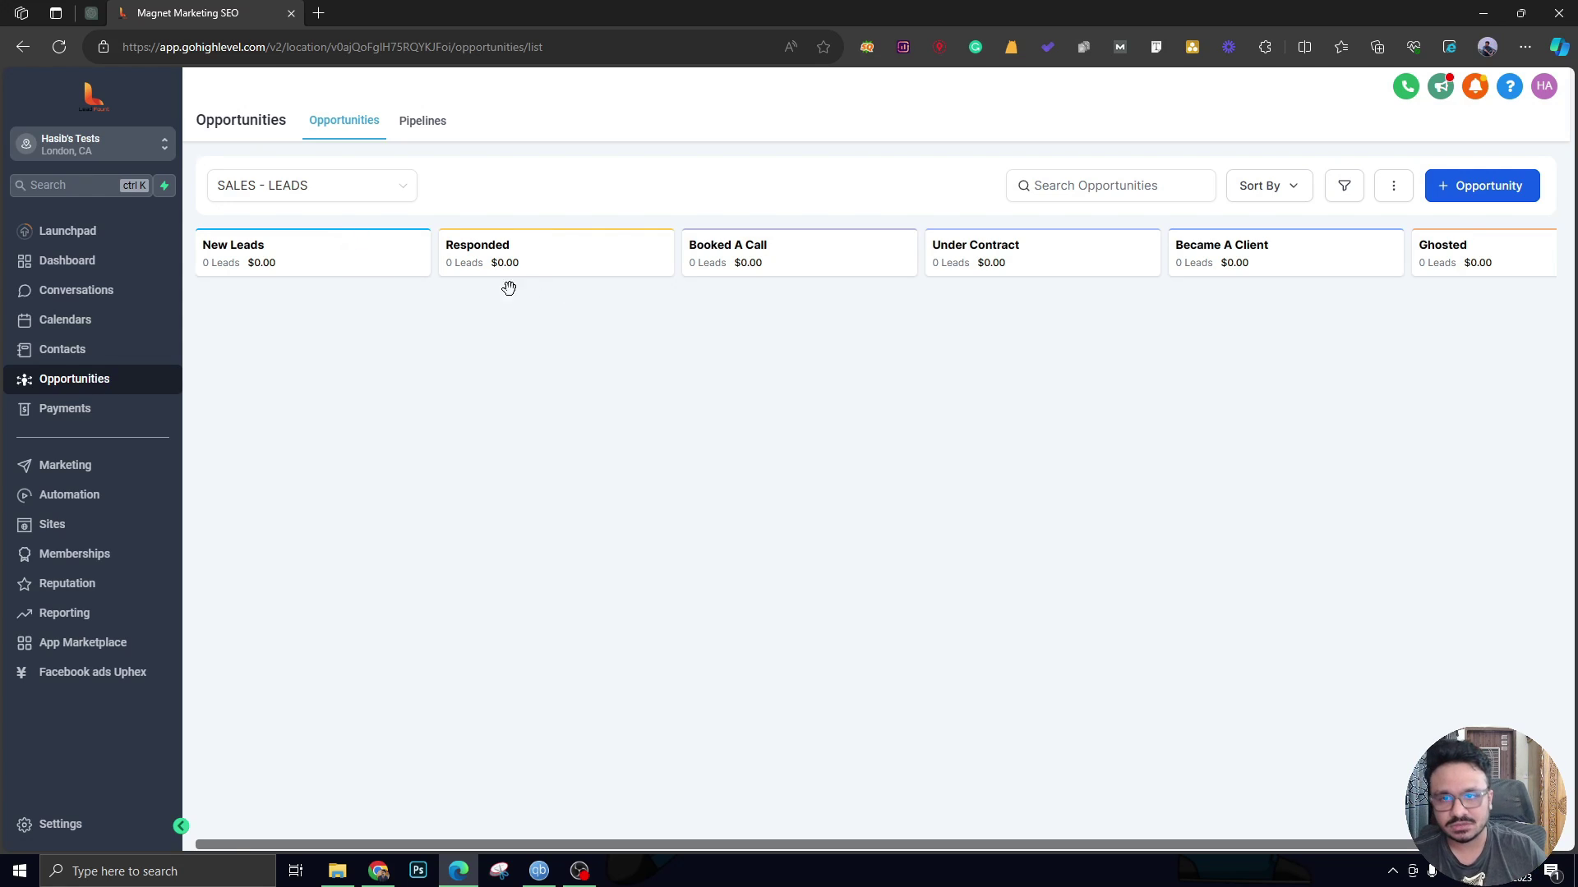
scroll(515, 448, right, 2)
scroll(515, 458, left, 2)
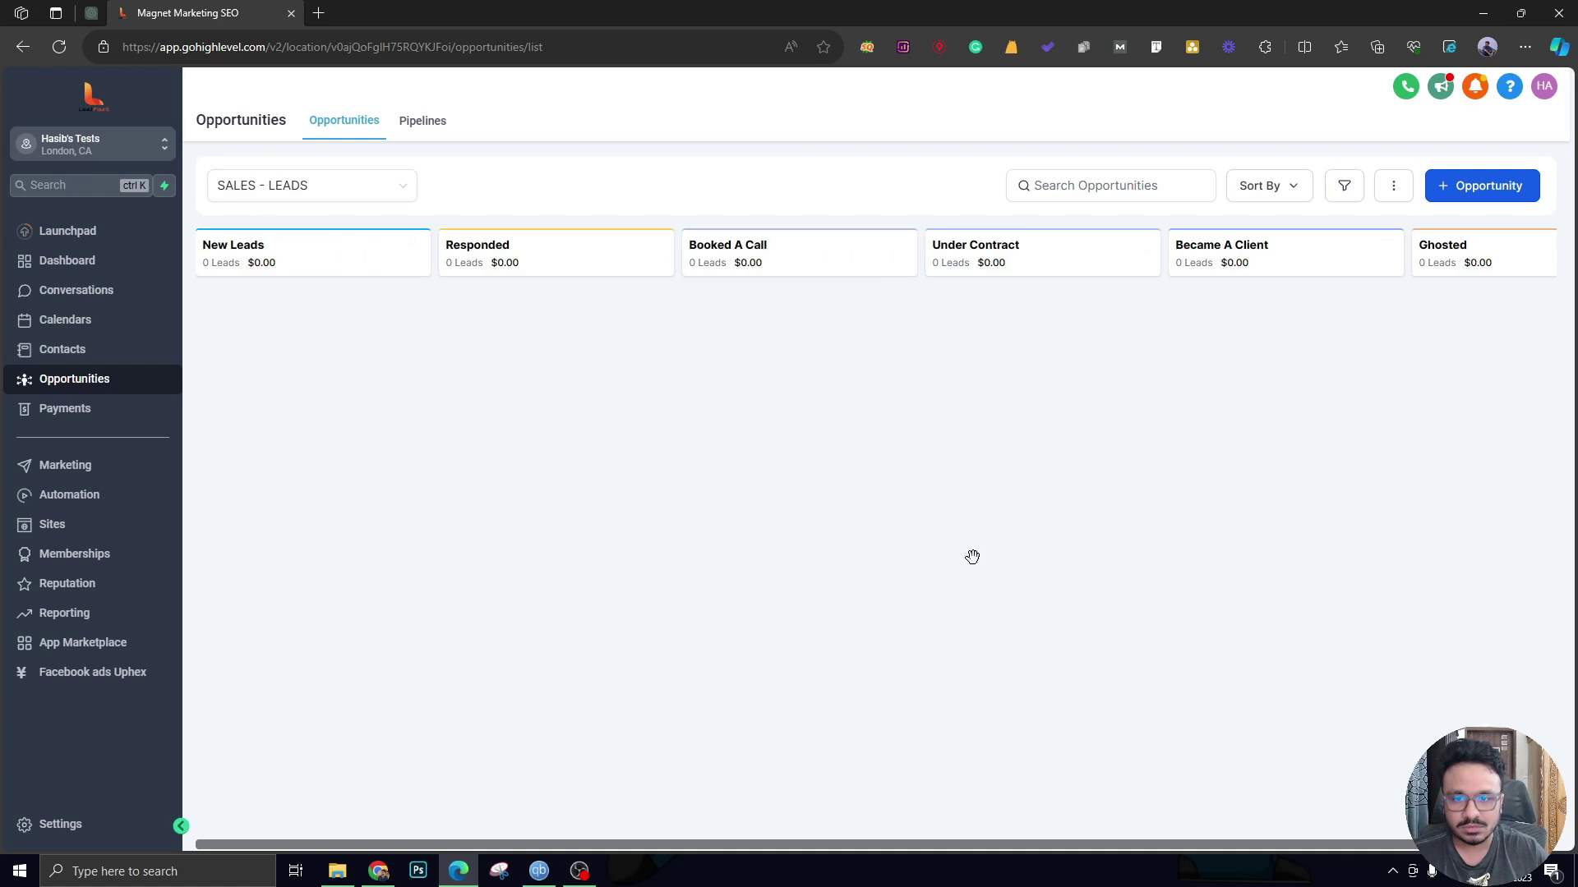
click(1399, 442)
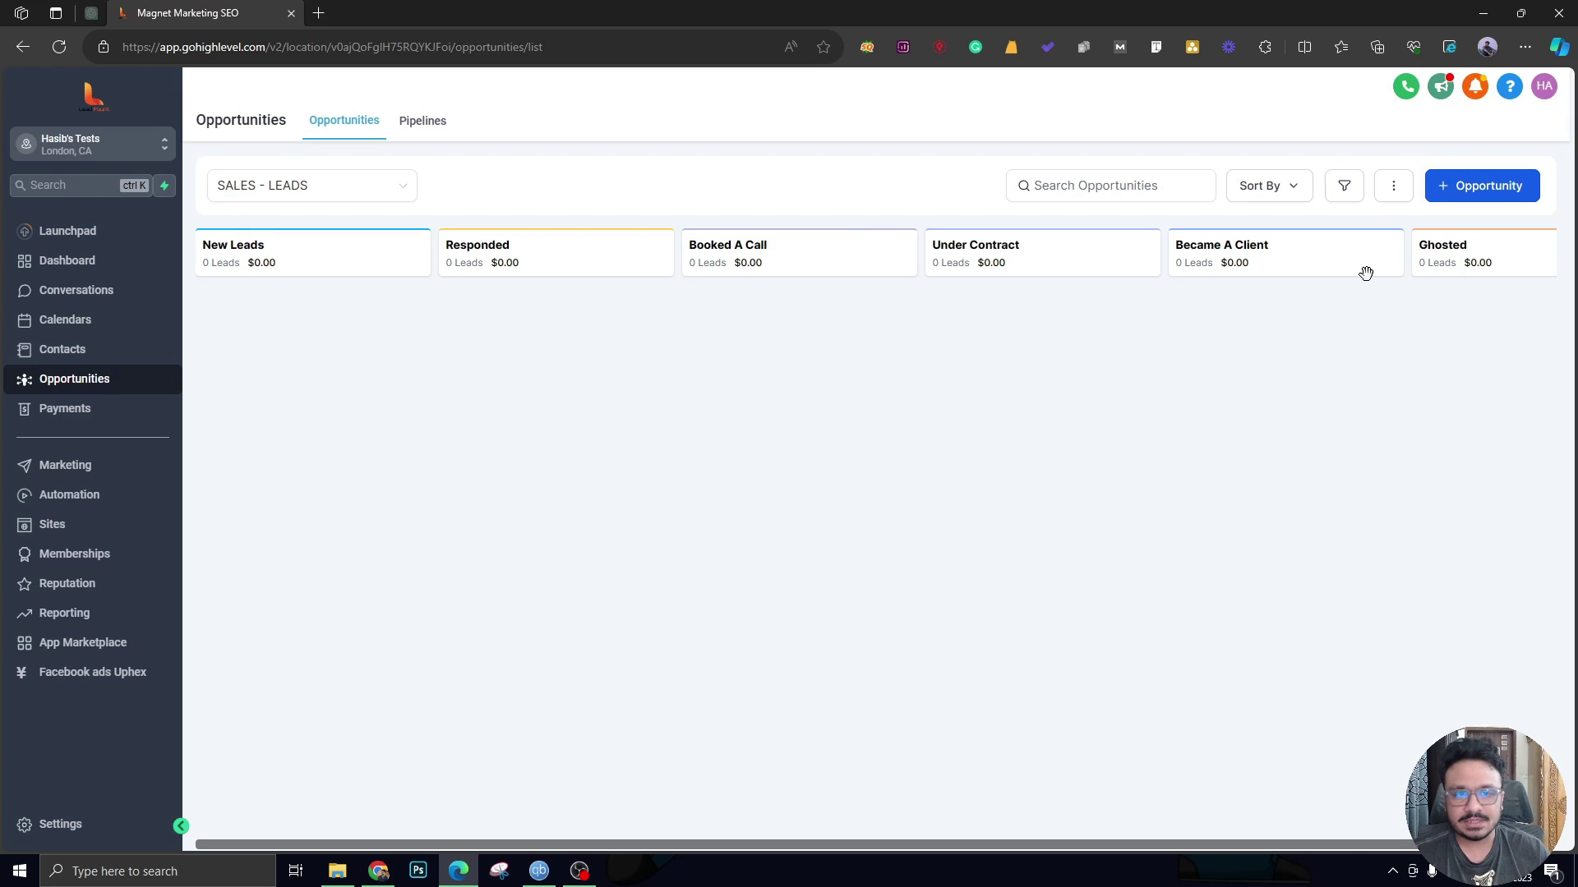
Begin a new opportunity and create its contact by typing the contact's name.
click(1483, 189)
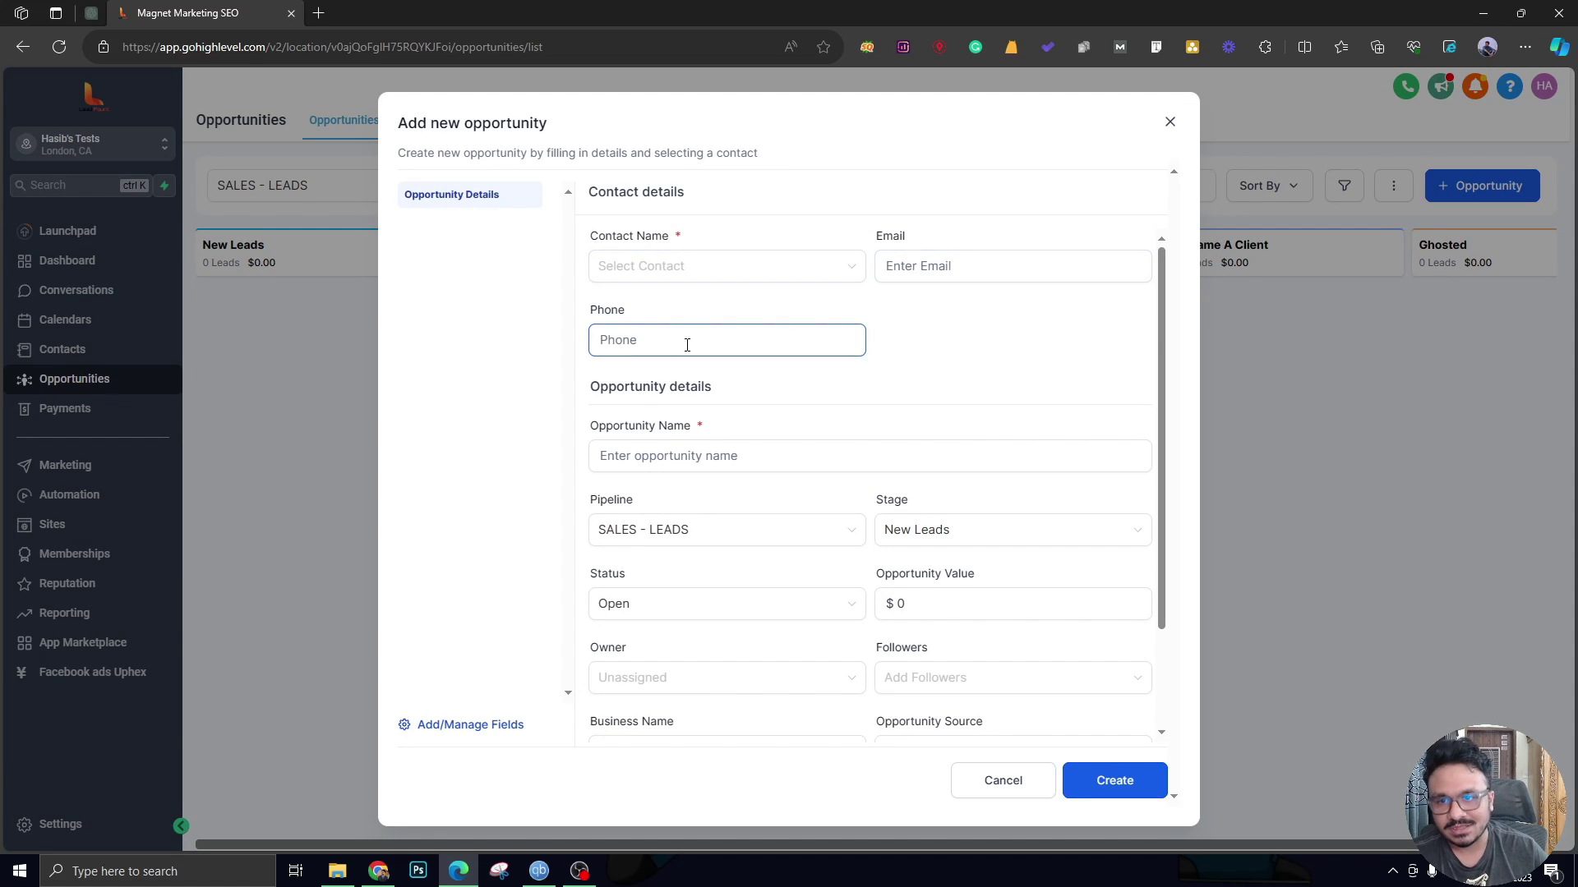
scroll(652, 493, down, 2)
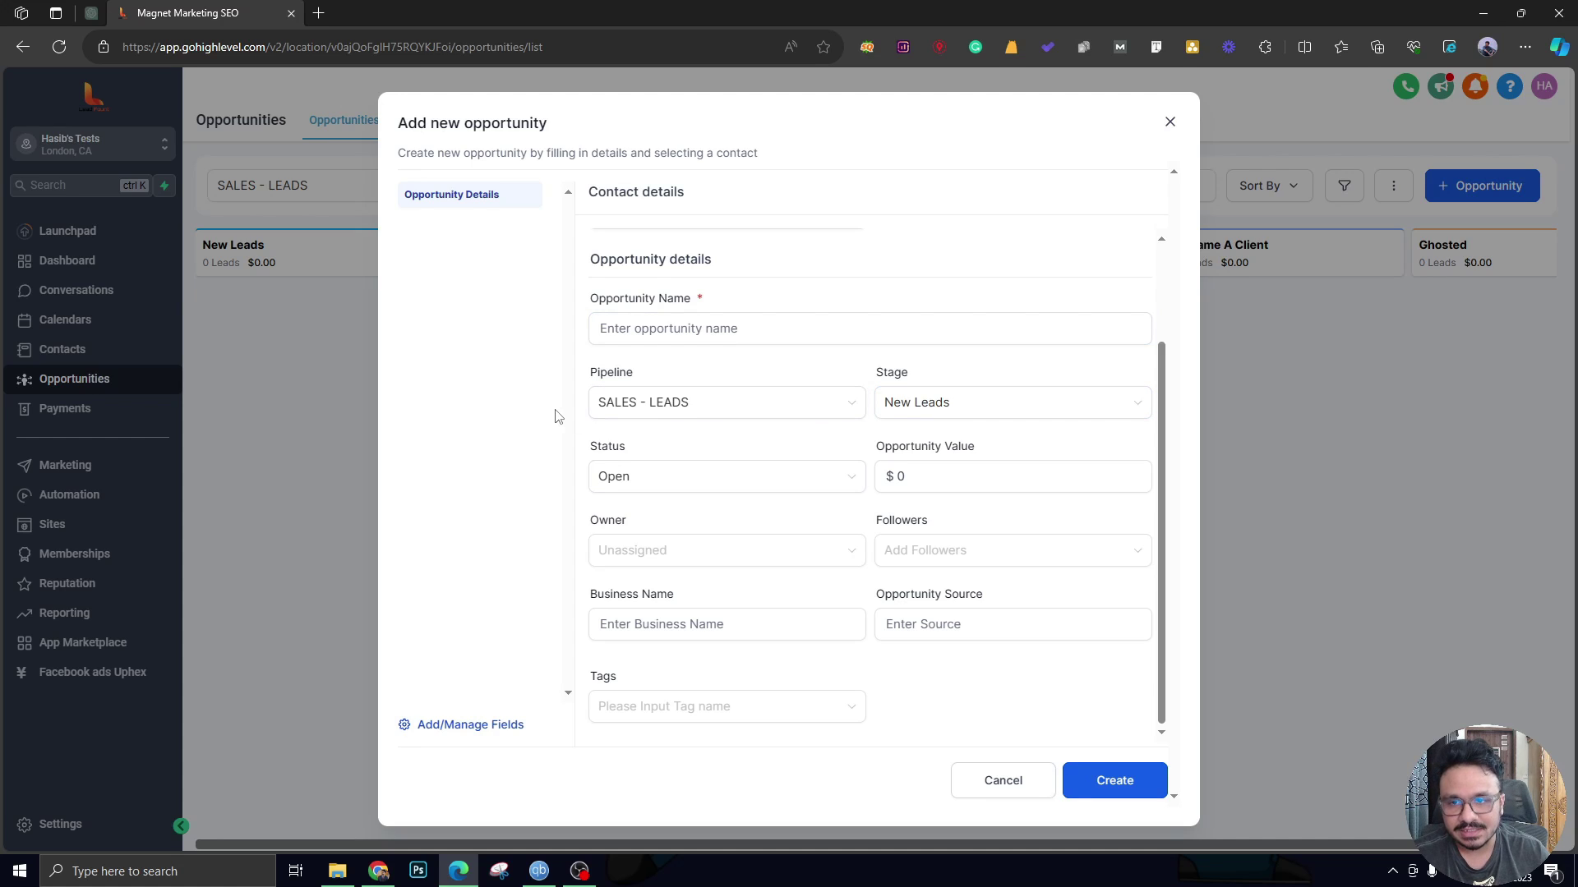
scroll(625, 417, up, 2)
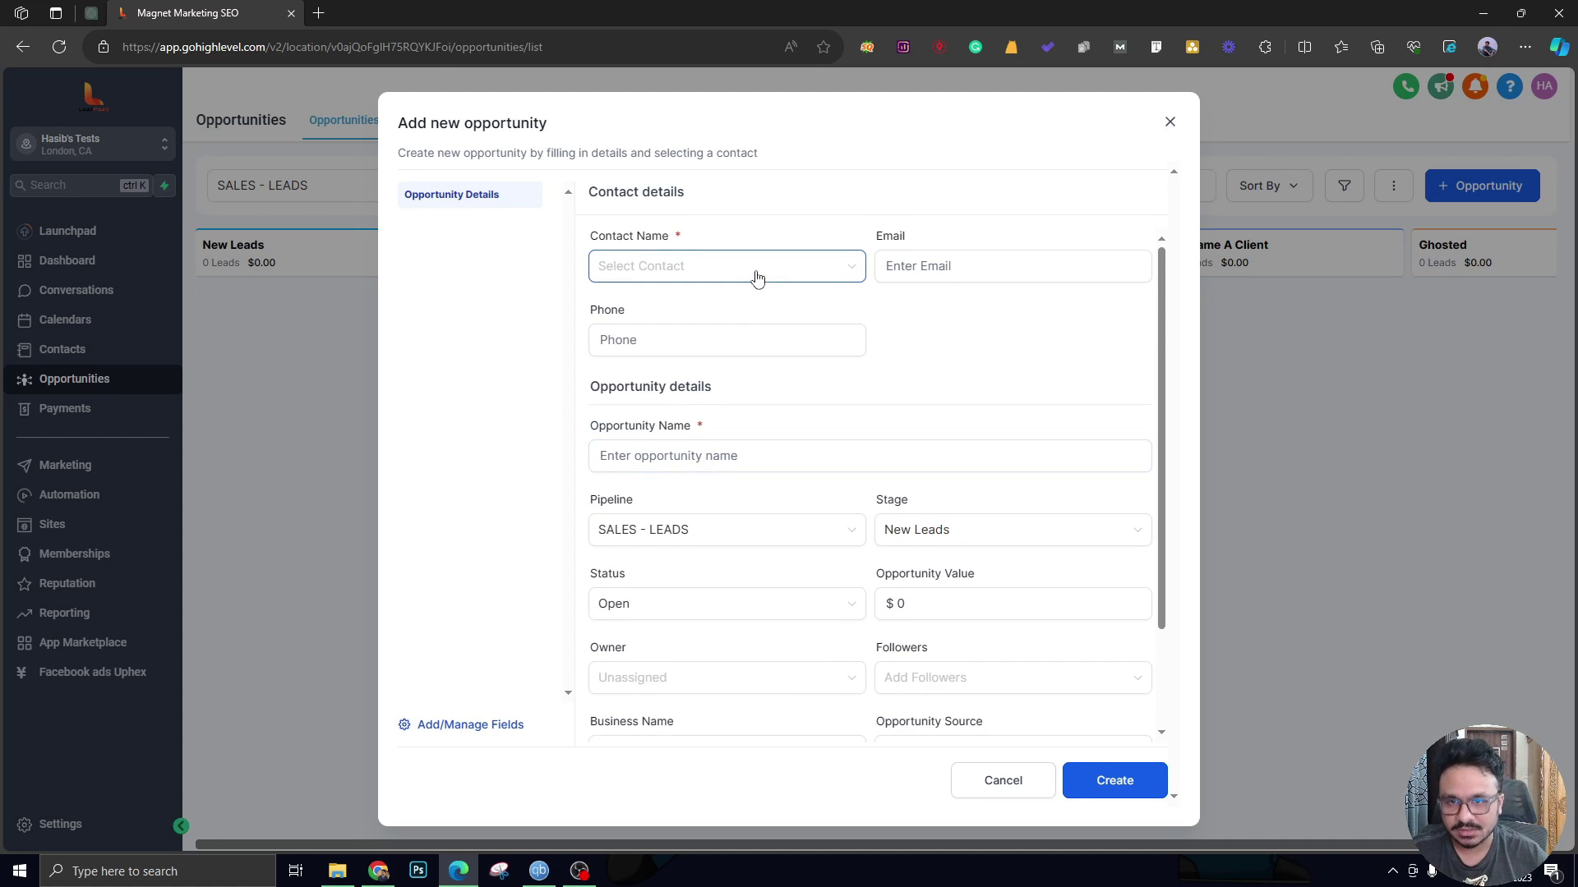
click(782, 271)
text(Hasib)
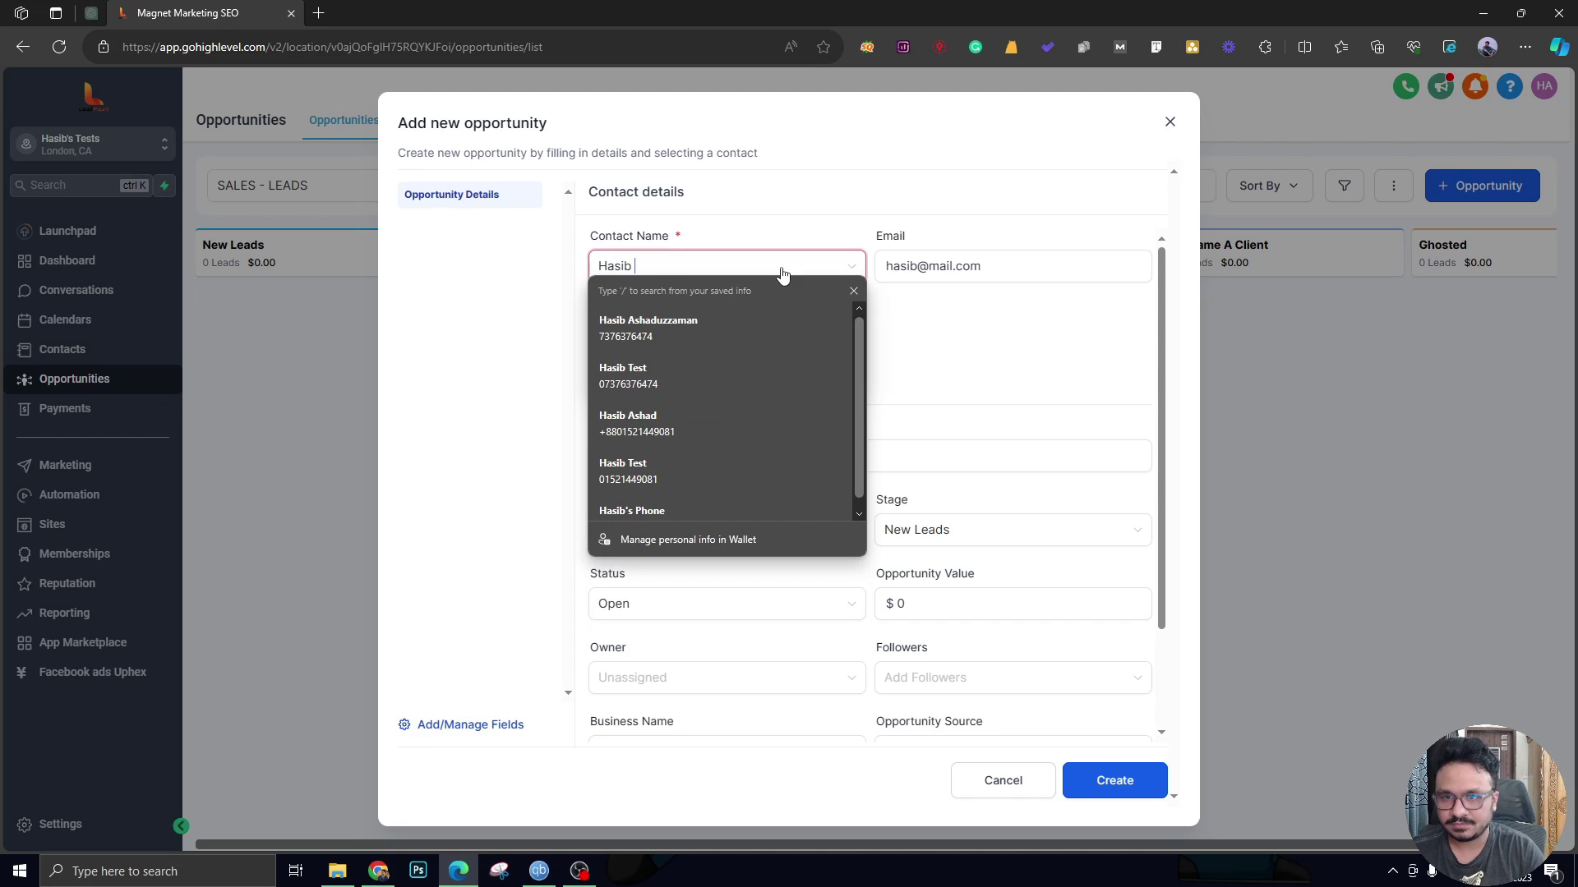
click(877, 327)
click(845, 265)
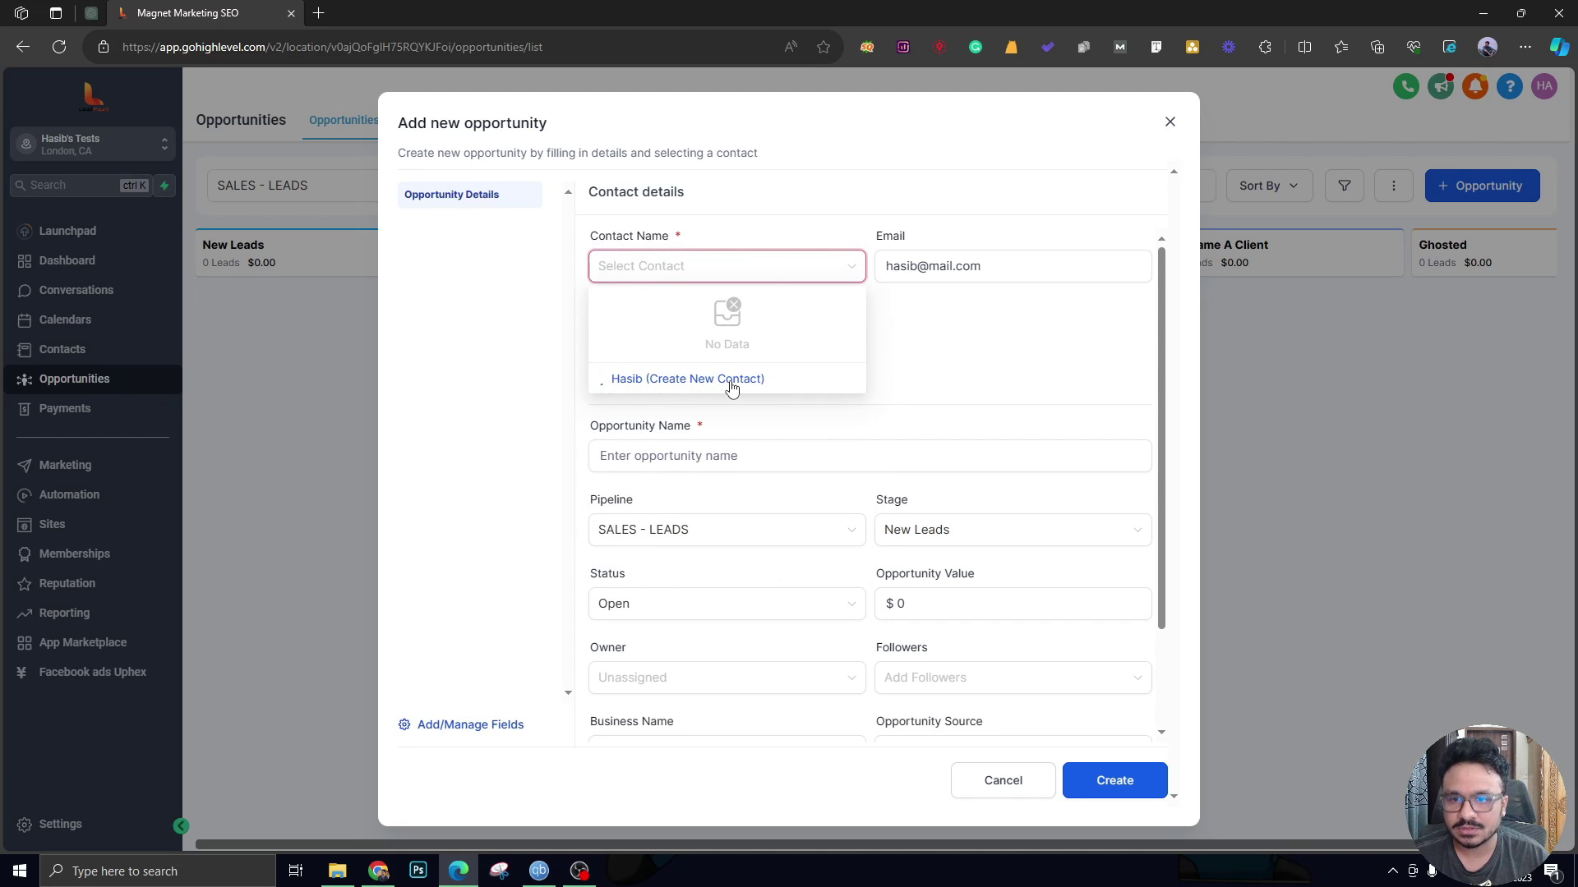
click(753, 268)
click(906, 332)
Fill in the contact's e-mail and a saved phone number.
click(907, 265)
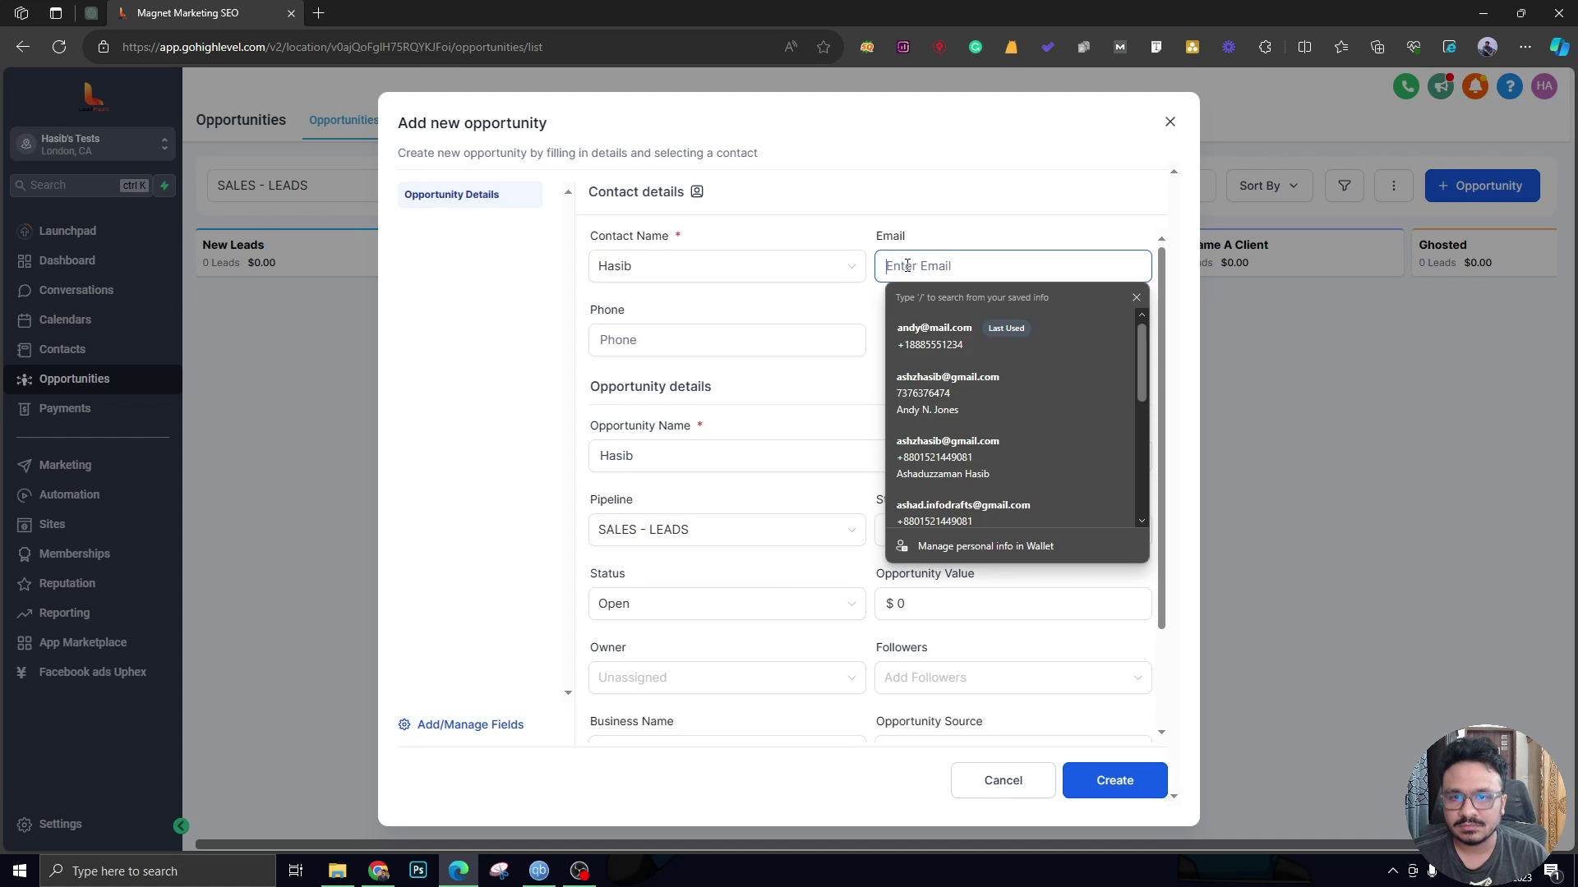
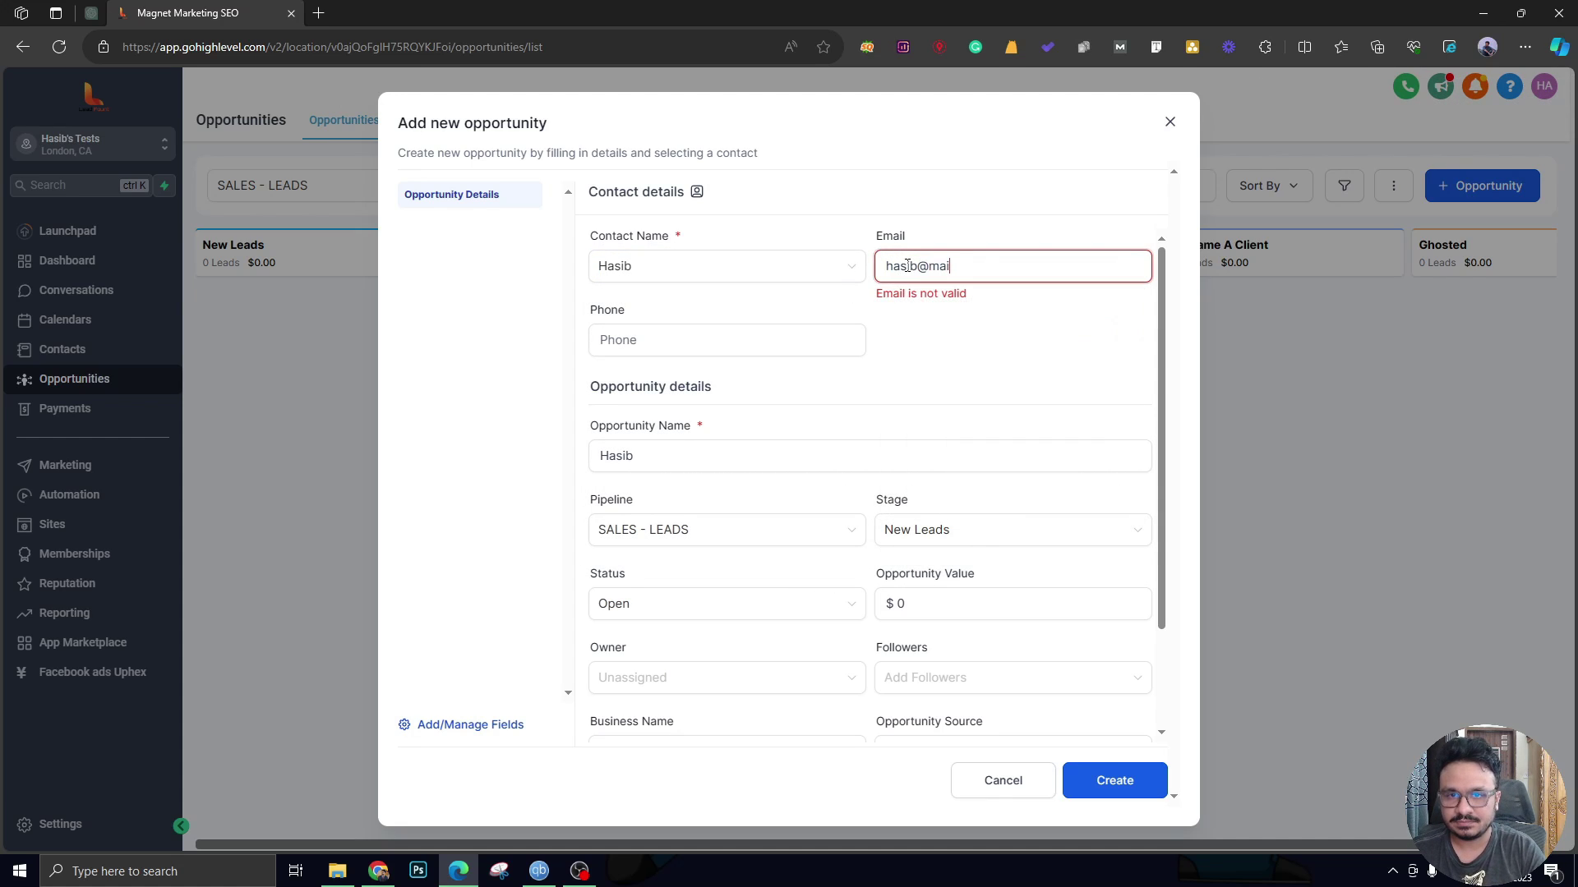
click(684, 351)
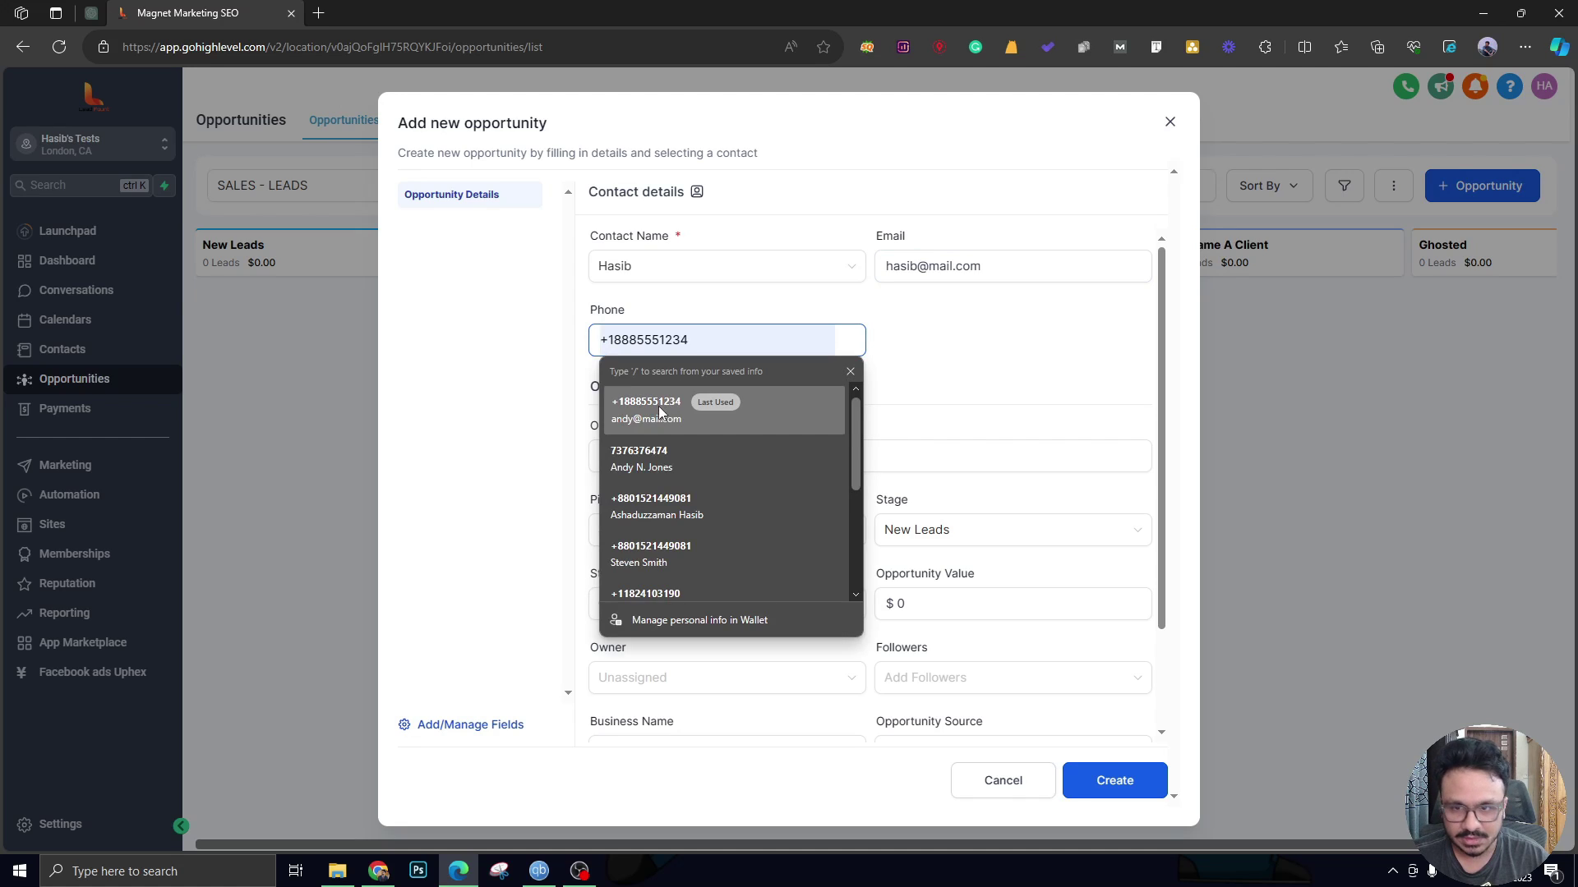
click(674, 392)
click(645, 463)
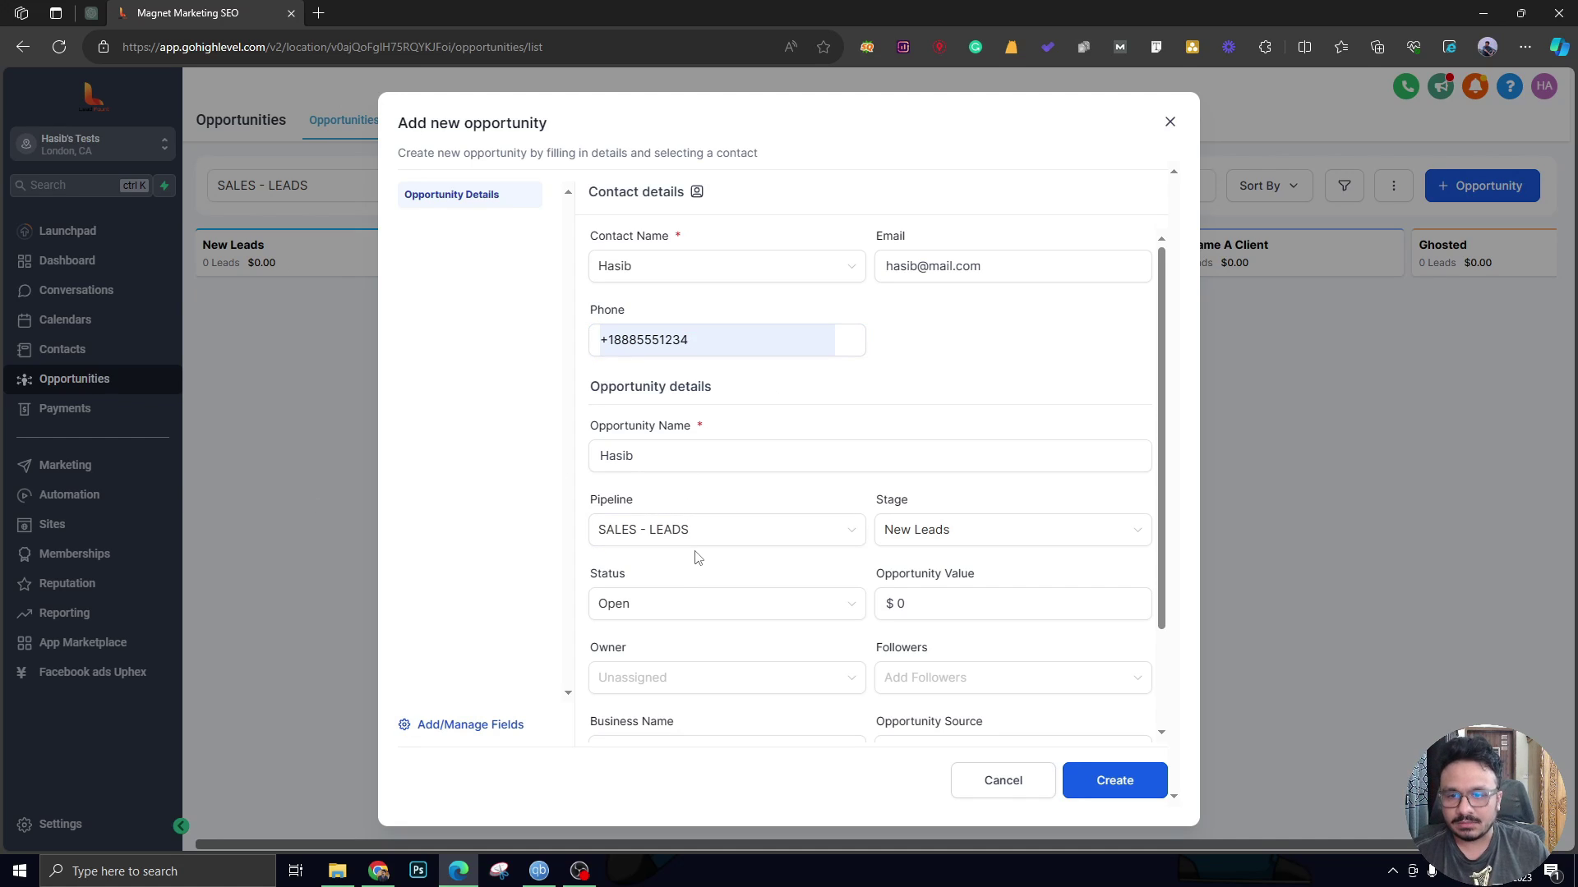
Keep the opportunity status as Open and move to the Opportunity Value field.
scroll(697, 554, down, 1)
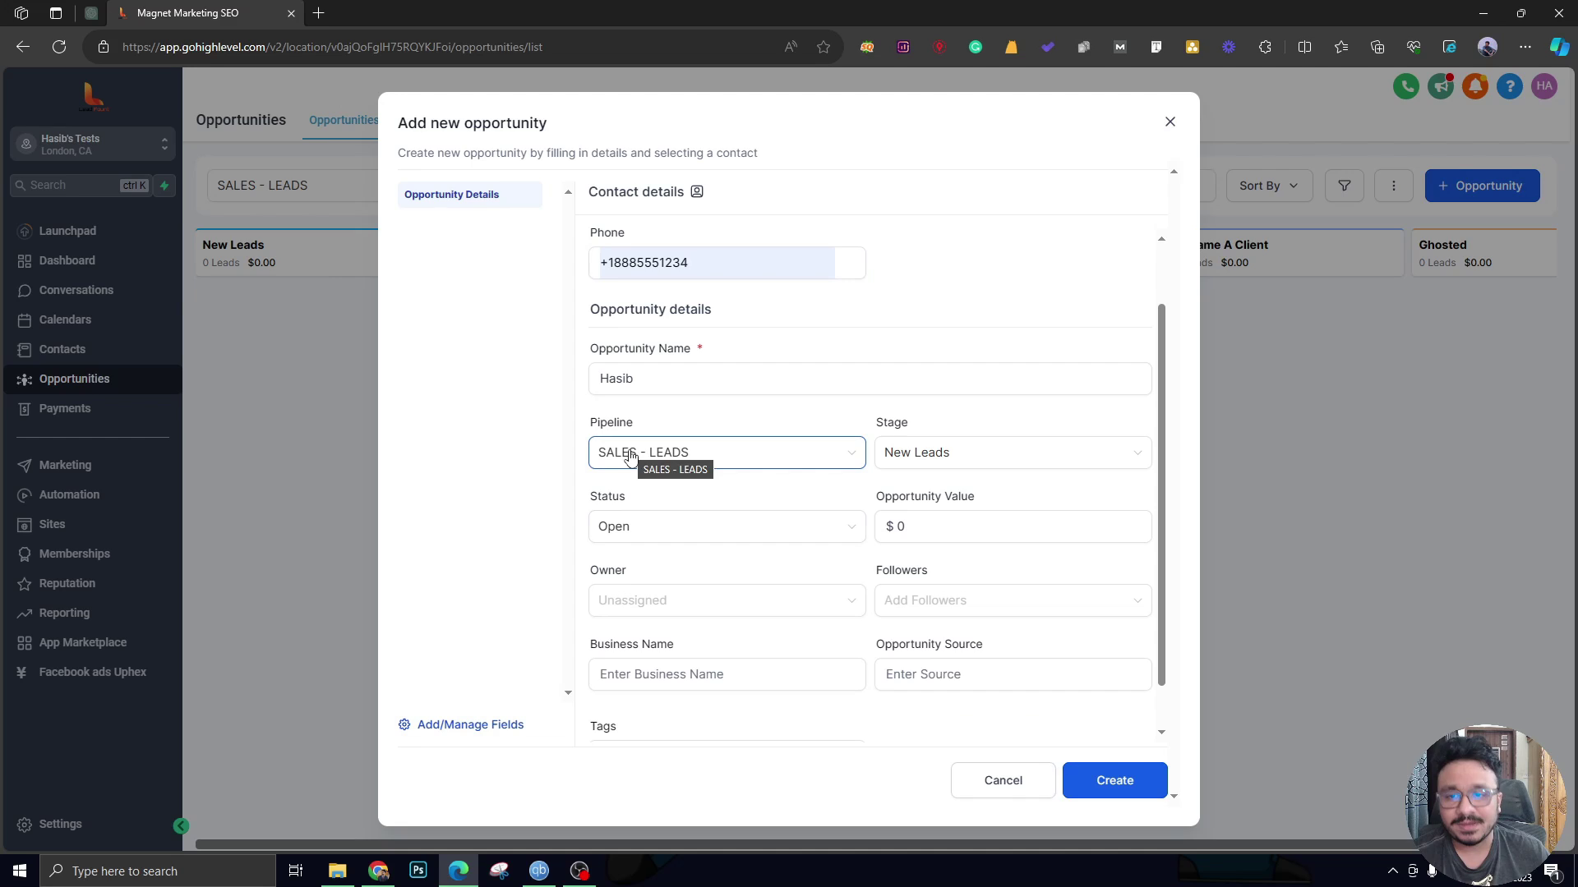
scroll(797, 415, up, 1)
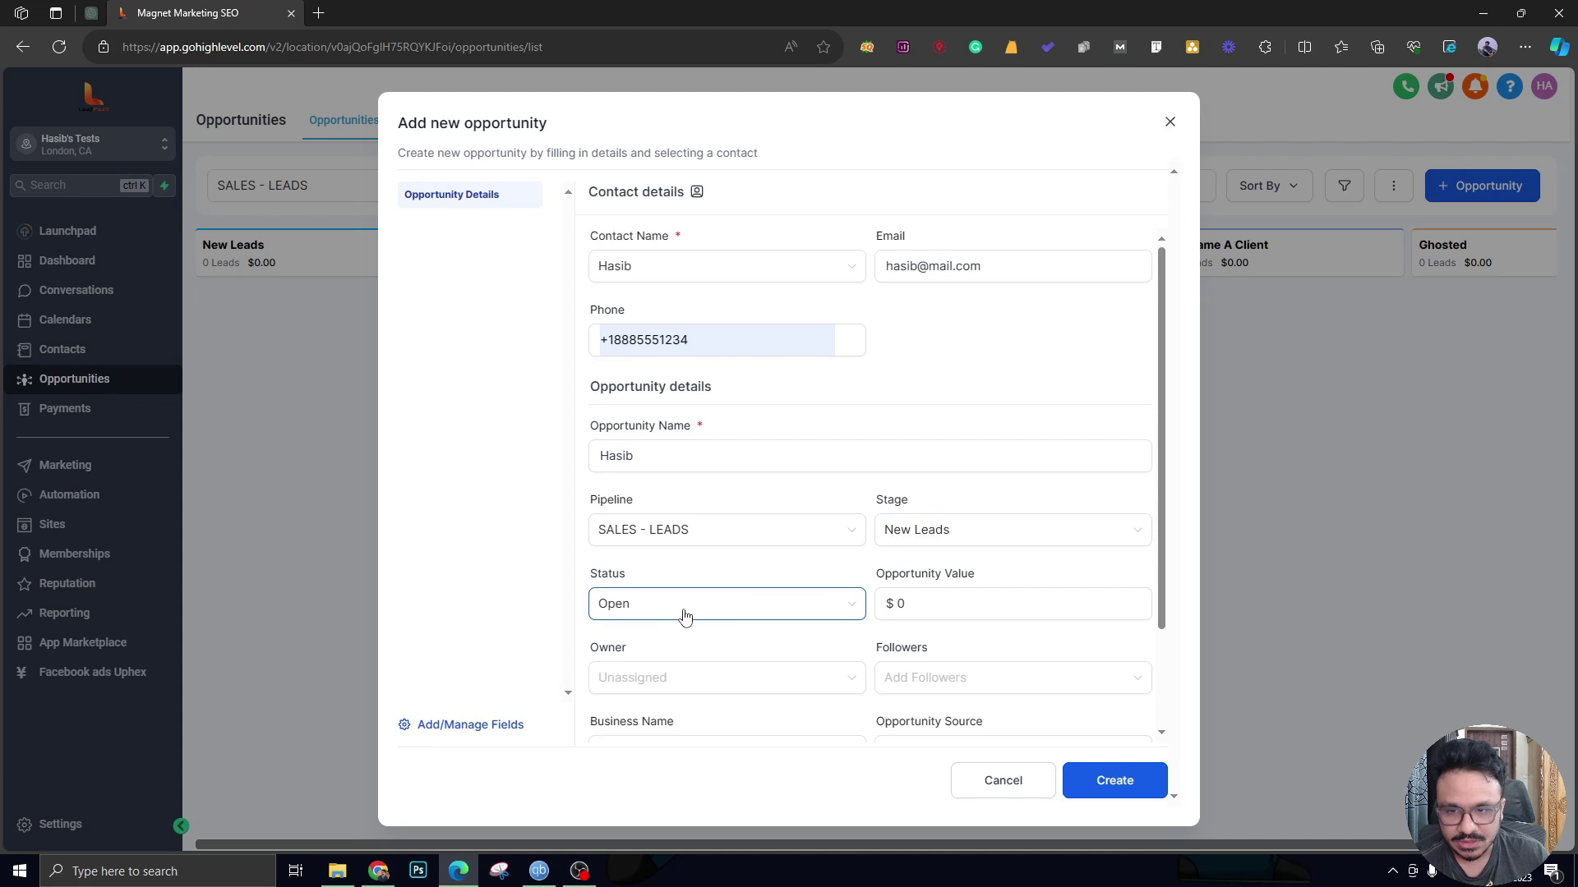
scroll(682, 603, down, 1)
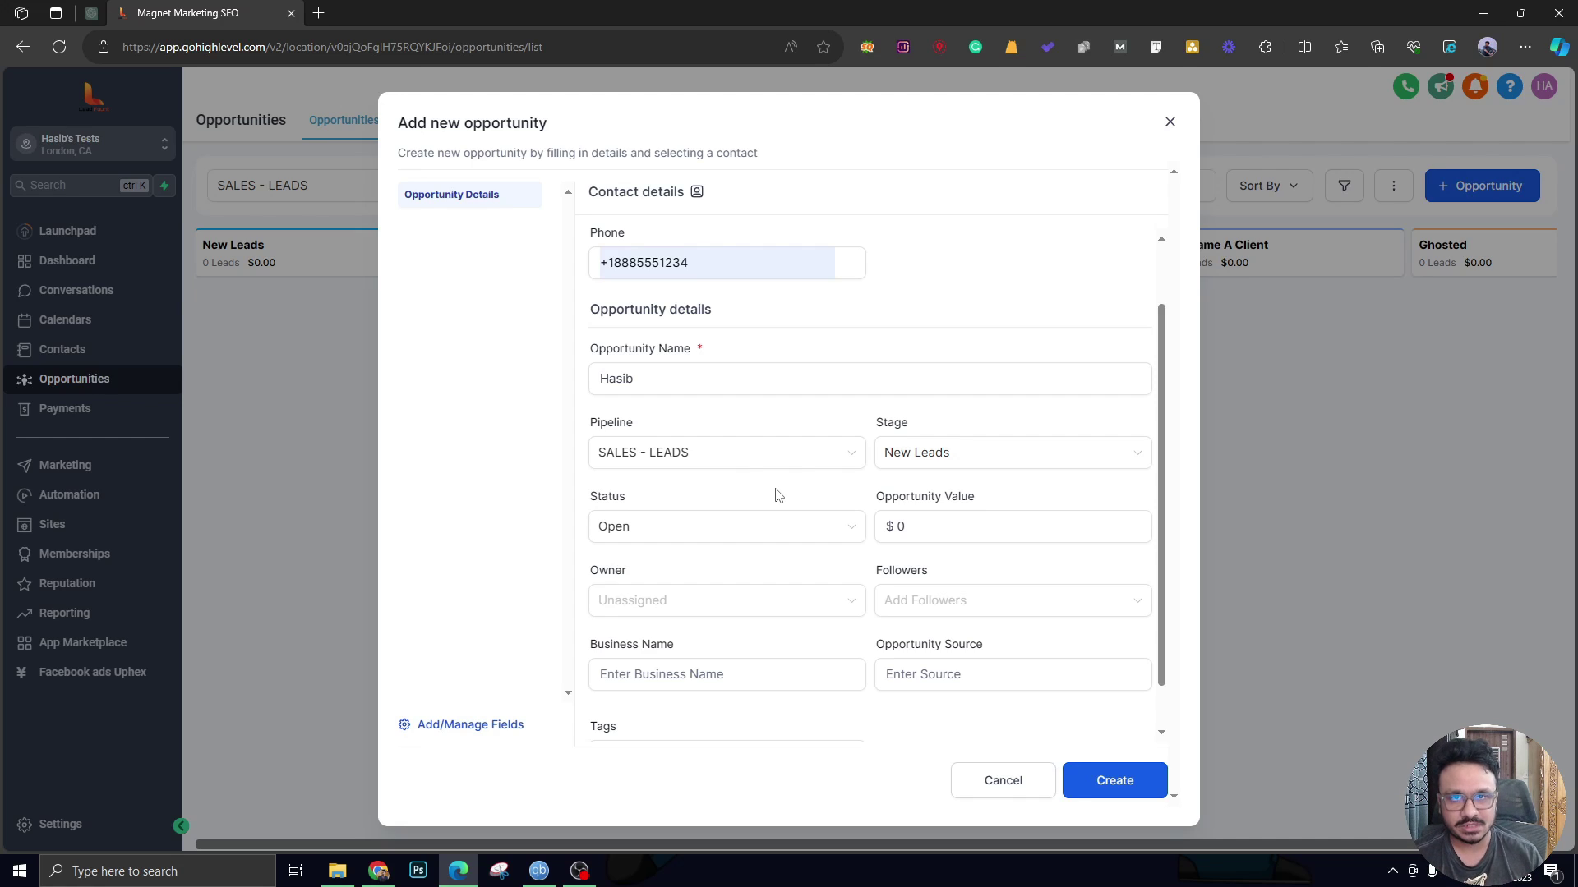
click(814, 532)
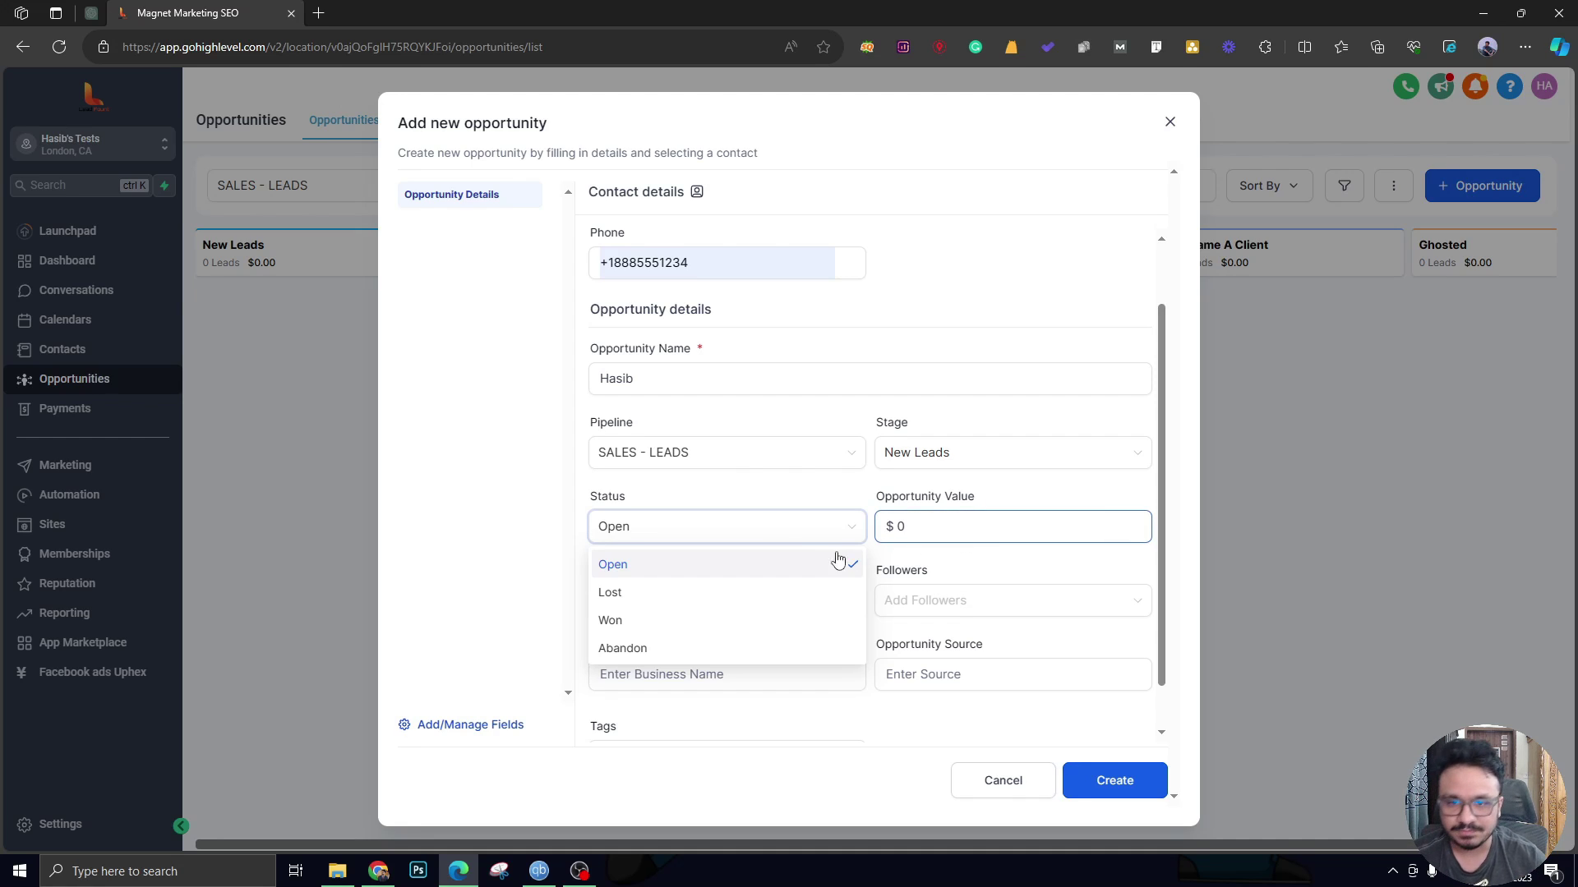
click(770, 504)
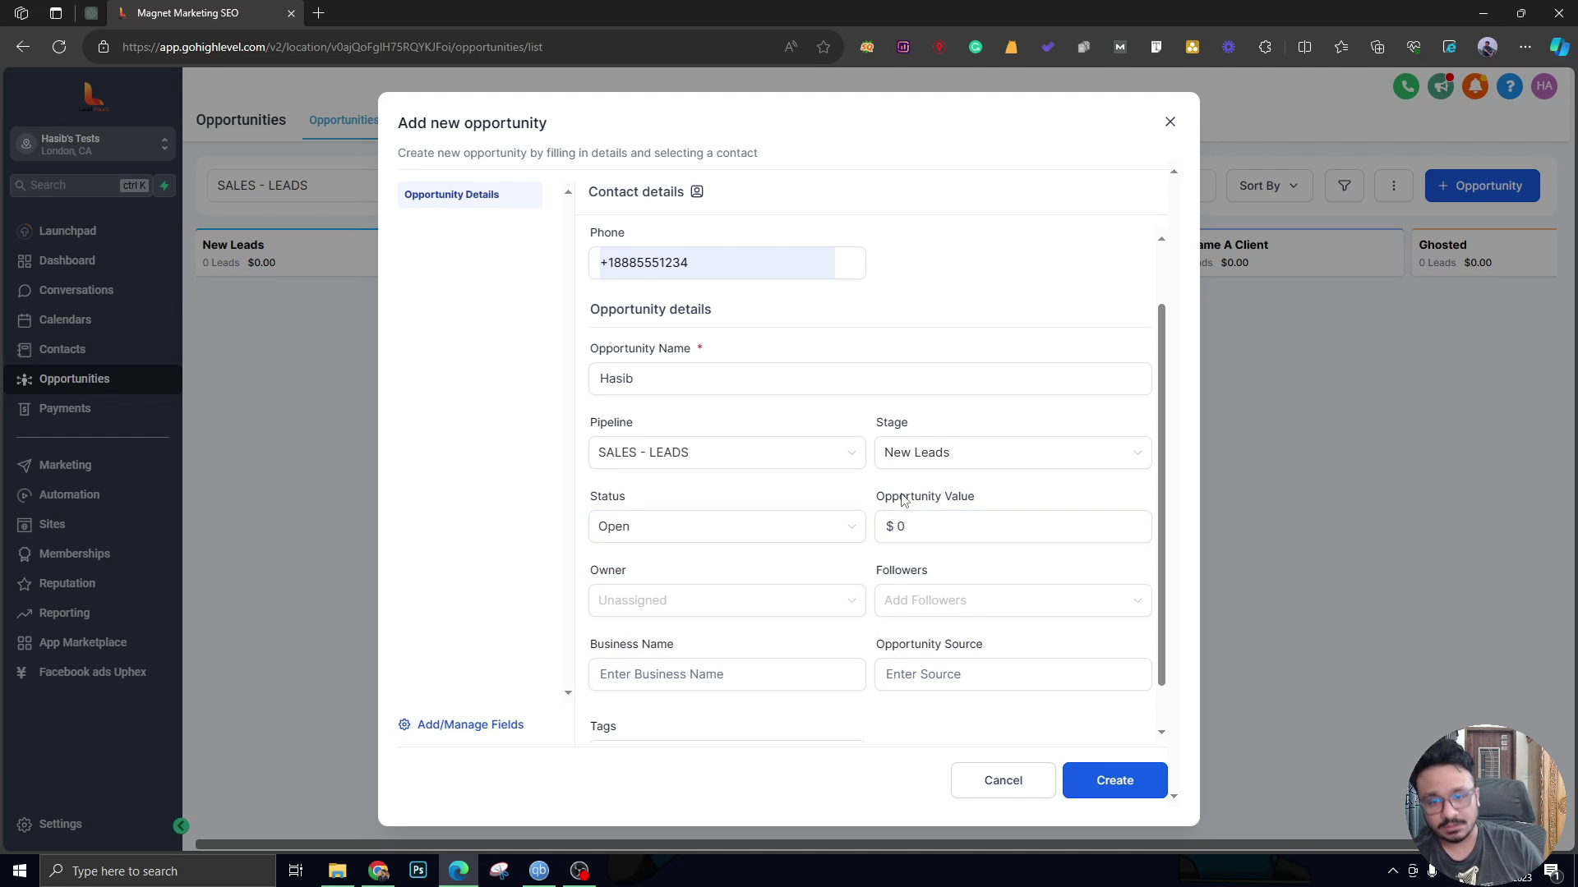
click(901, 527)
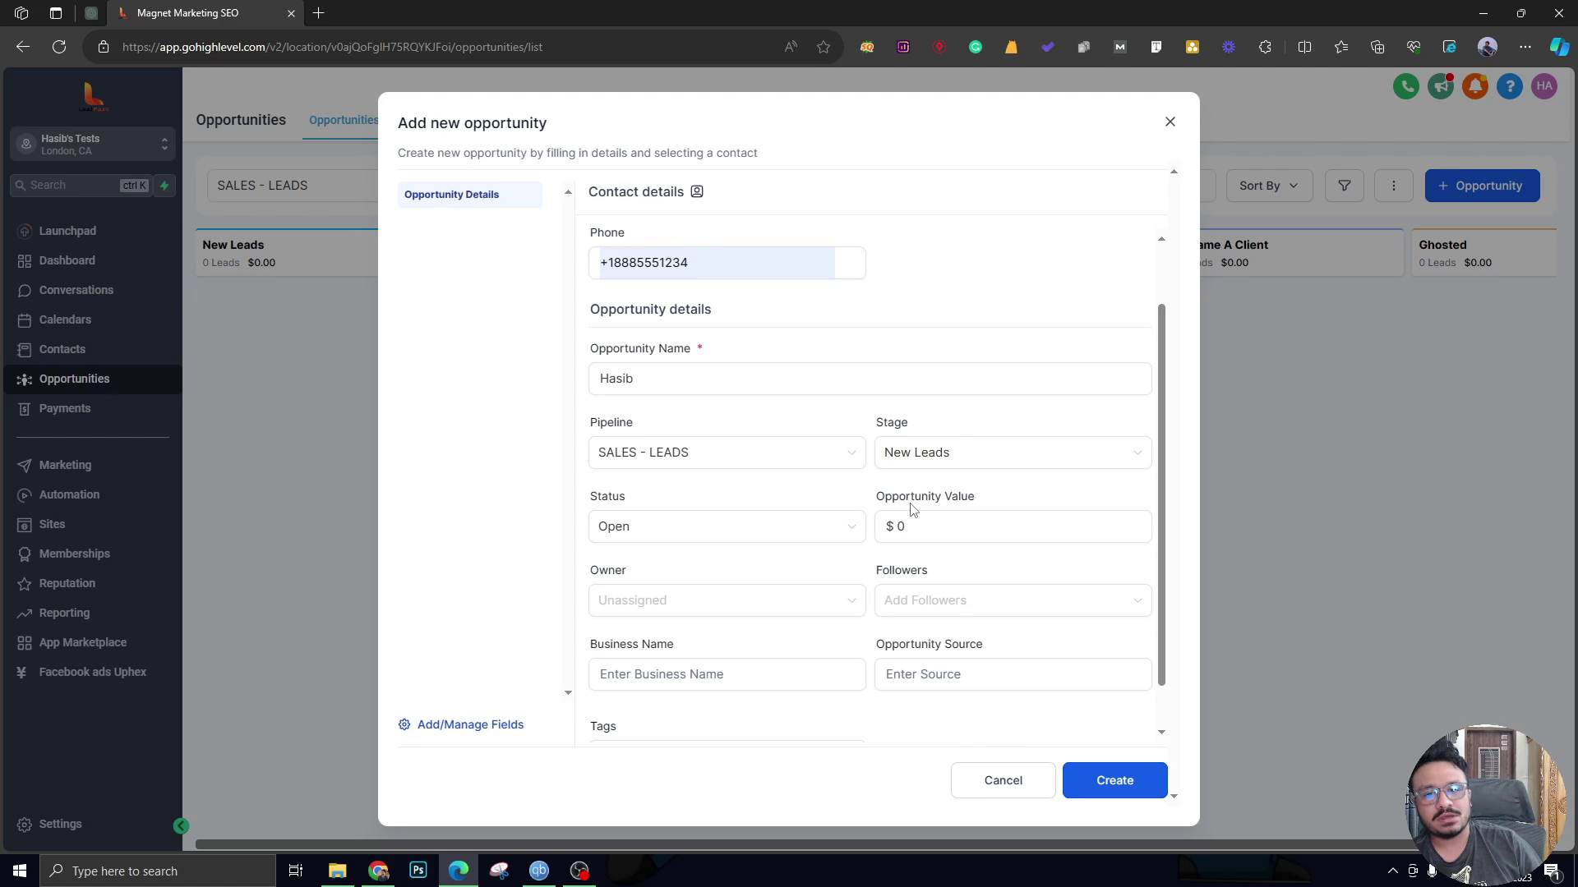
scroll(933, 485, up, 1)
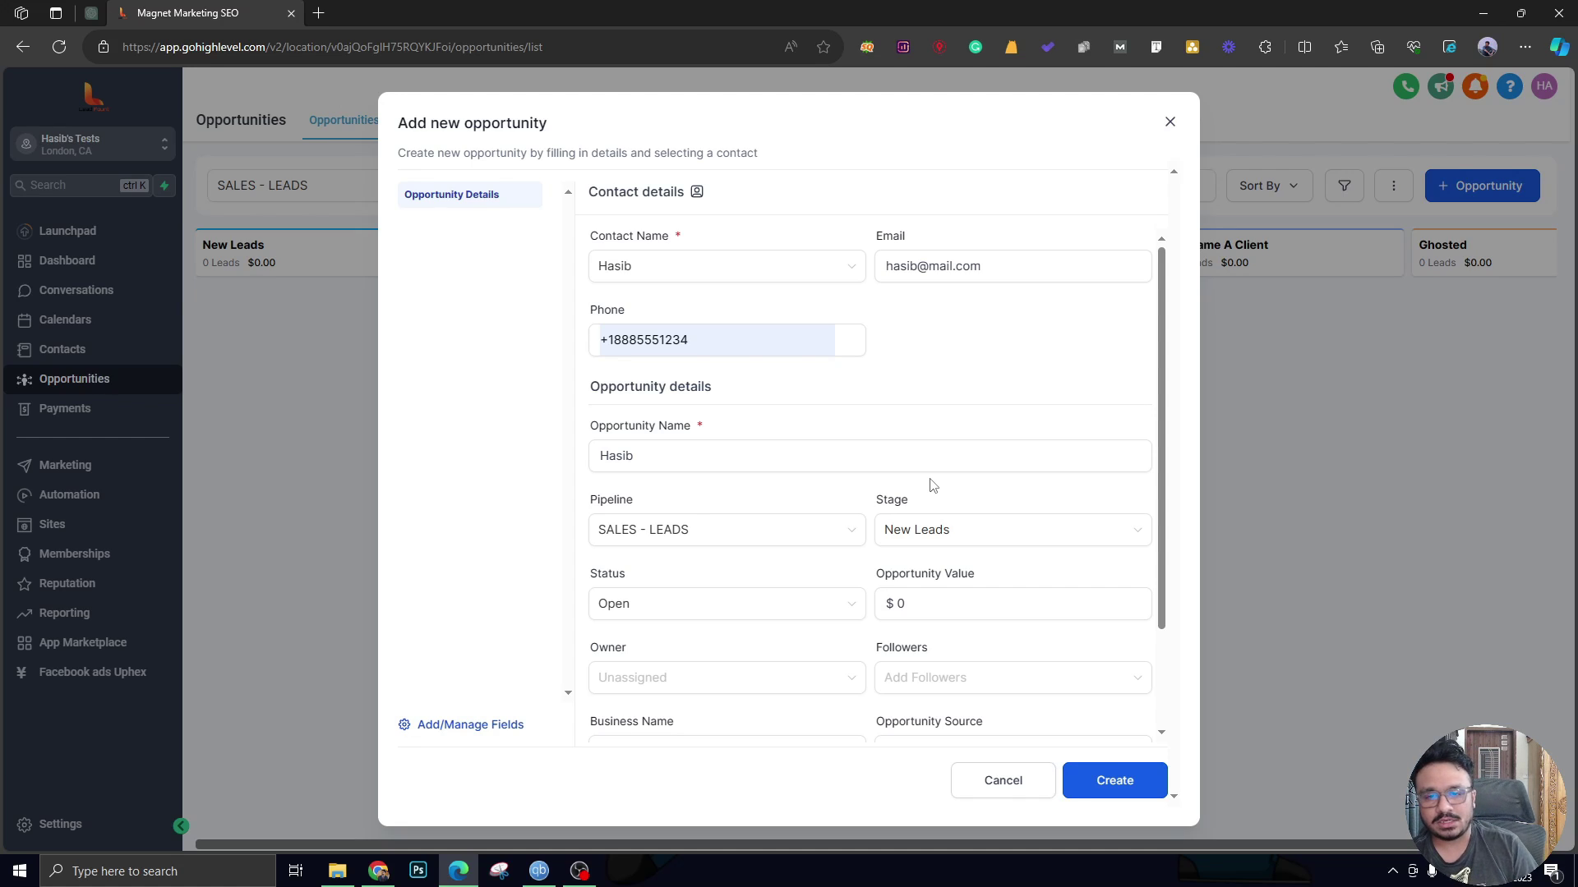
Enter 15000 as the opportunity value.
click(912, 605)
text(15000)
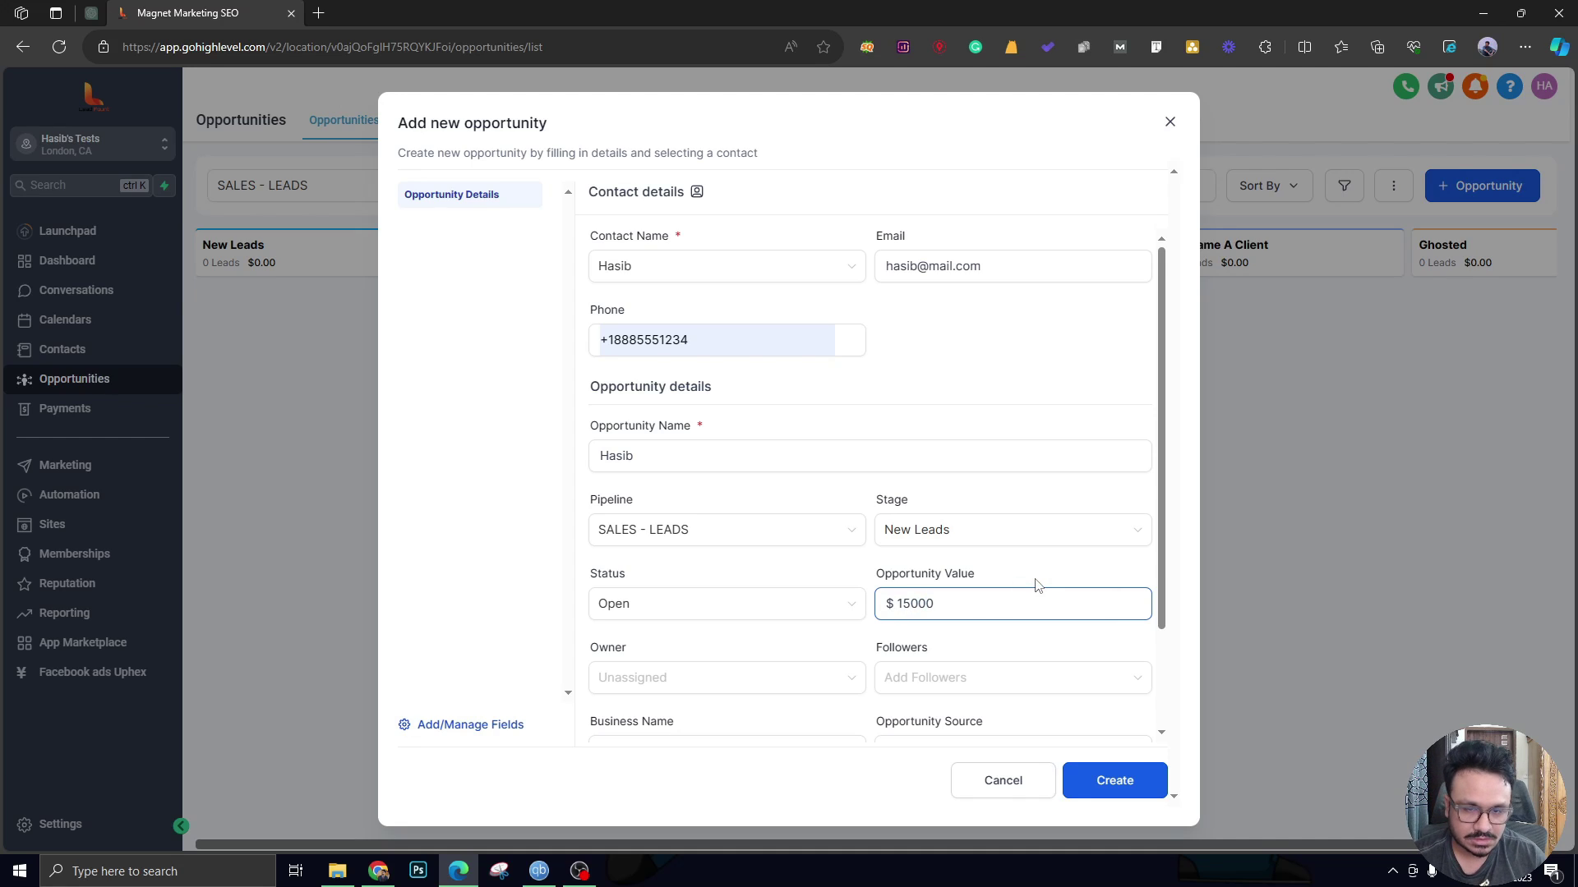
click(1037, 585)
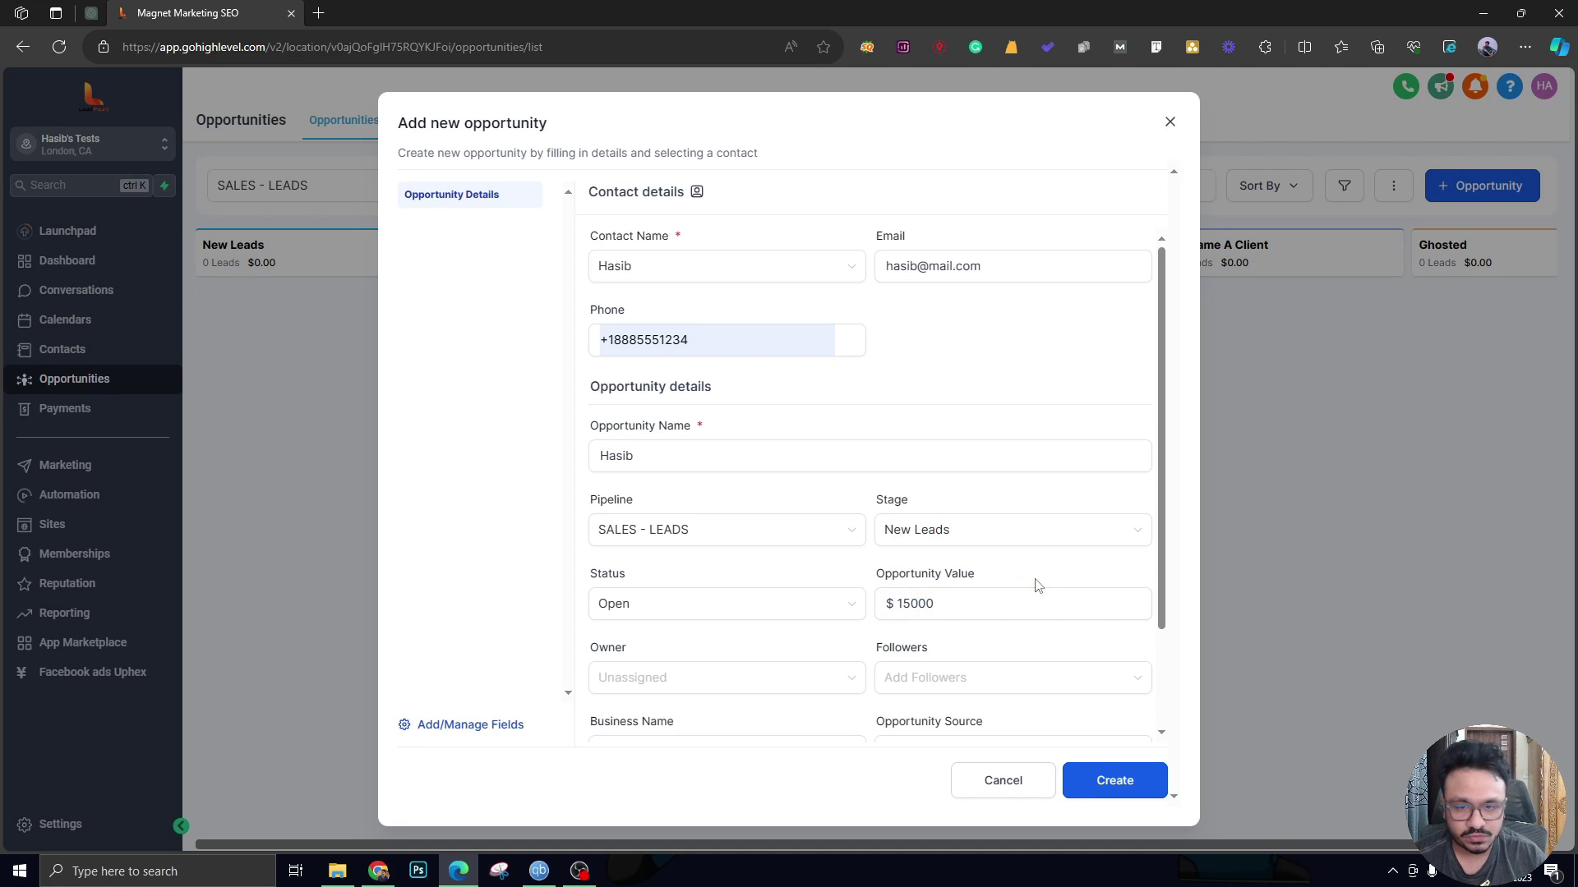
scroll(1027, 583, down, 2)
click(877, 622)
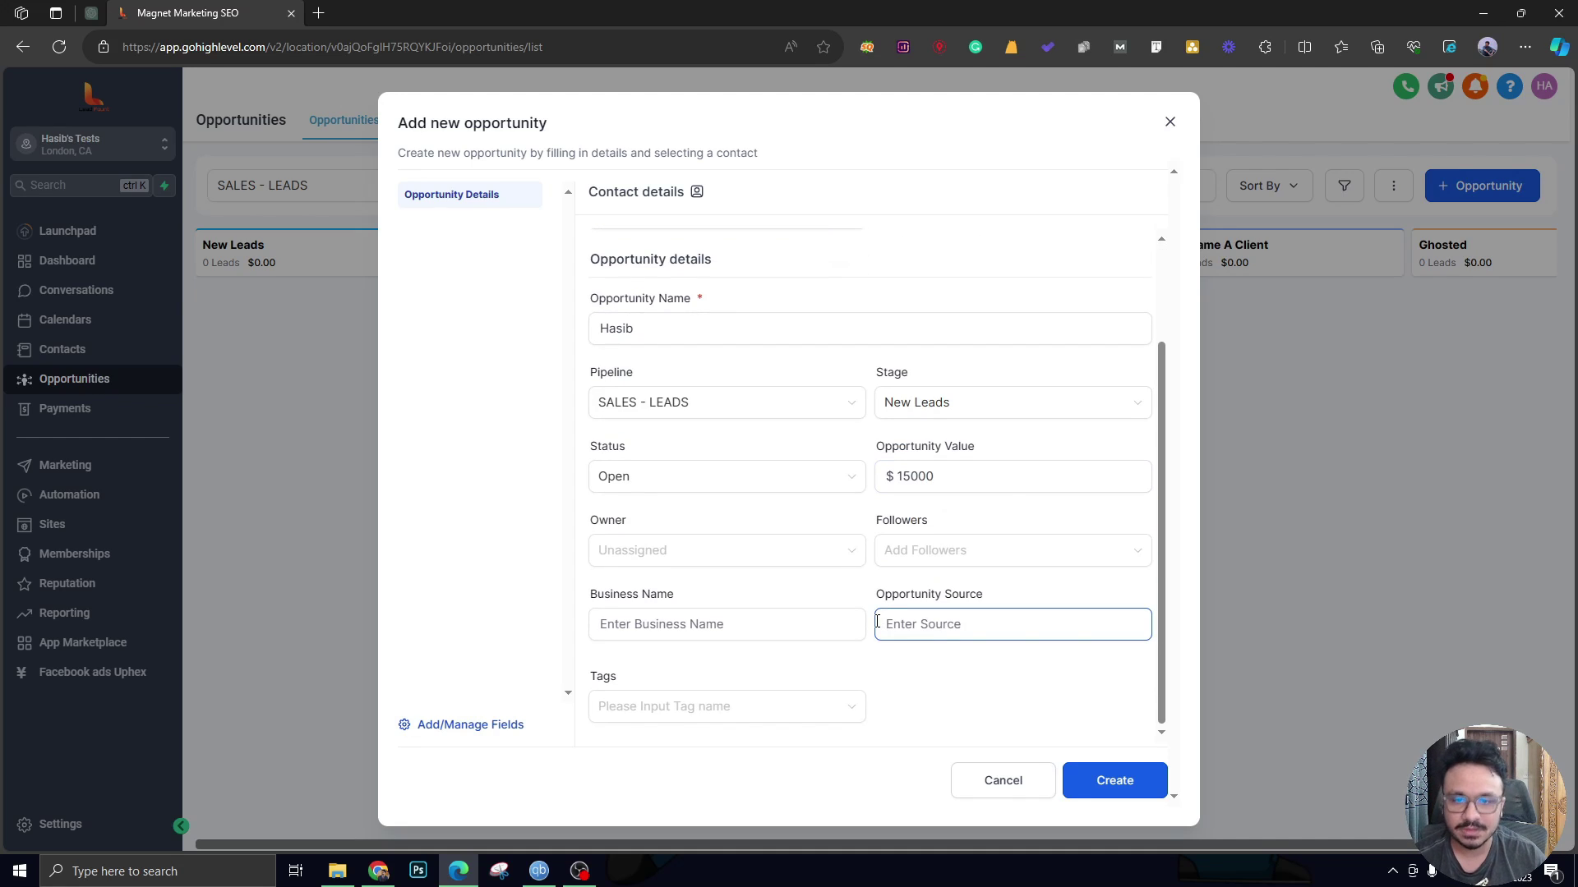
click(933, 479)
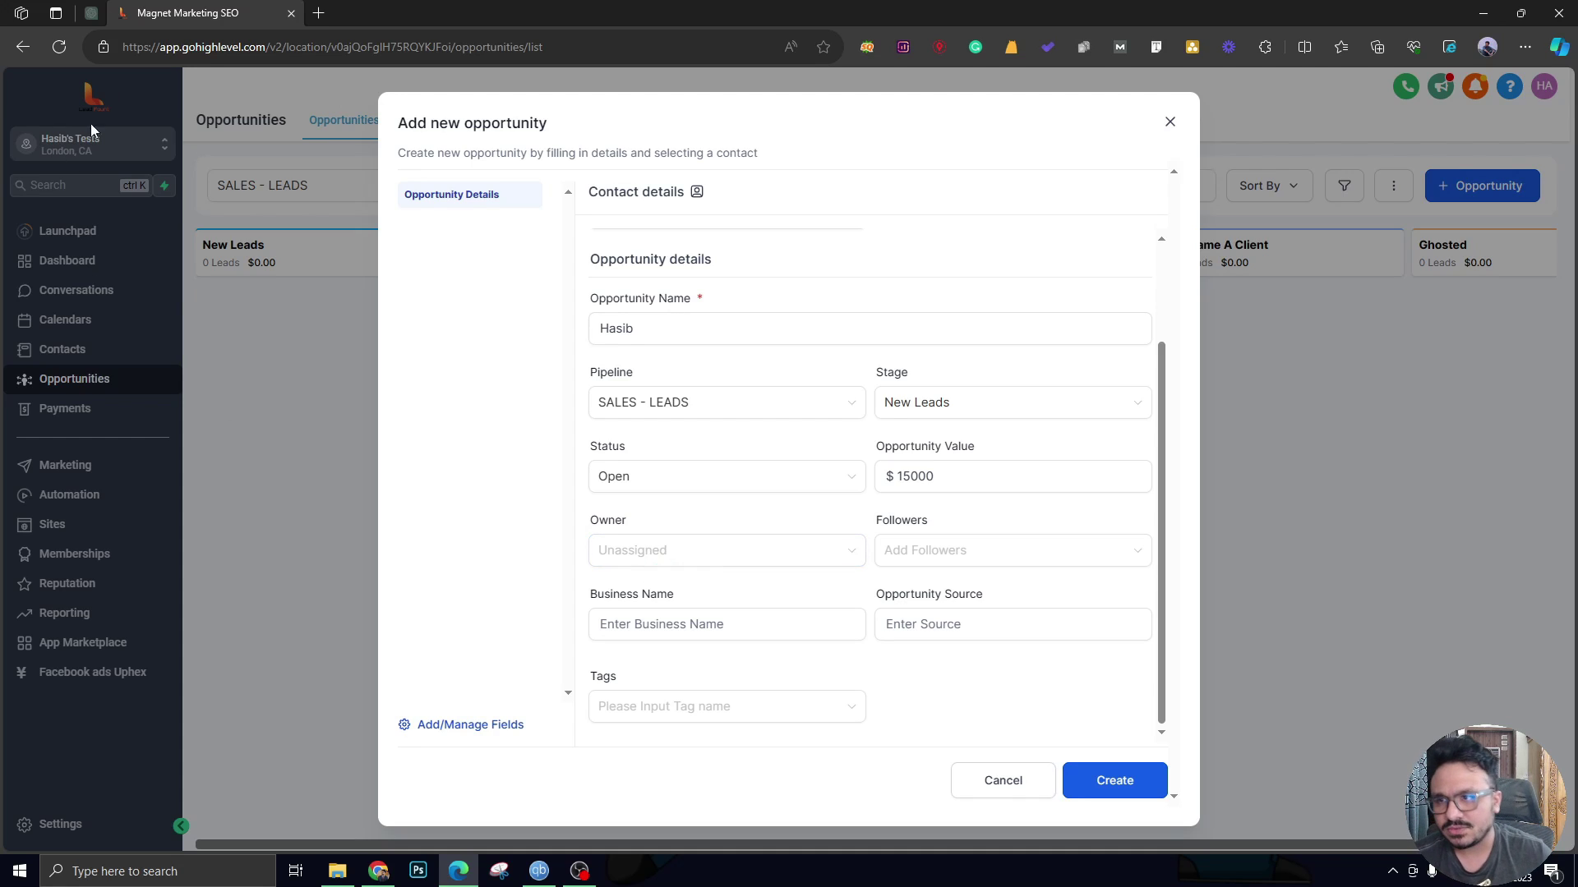
Leave owner and business name empty and submit the opportunity with Create.
click(718, 558)
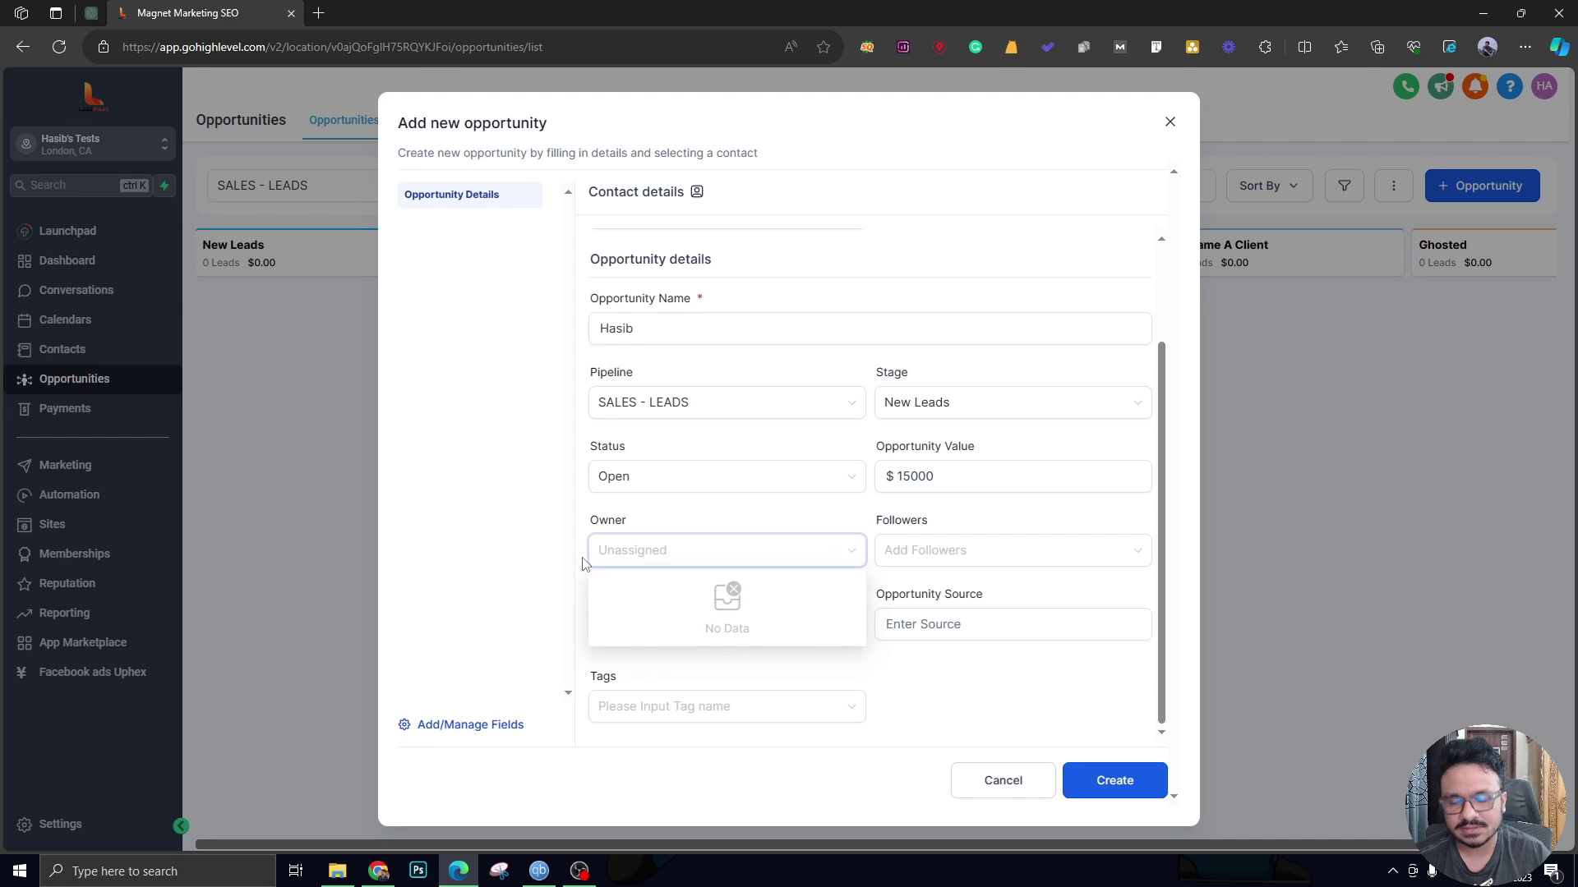
click(819, 518)
click(723, 629)
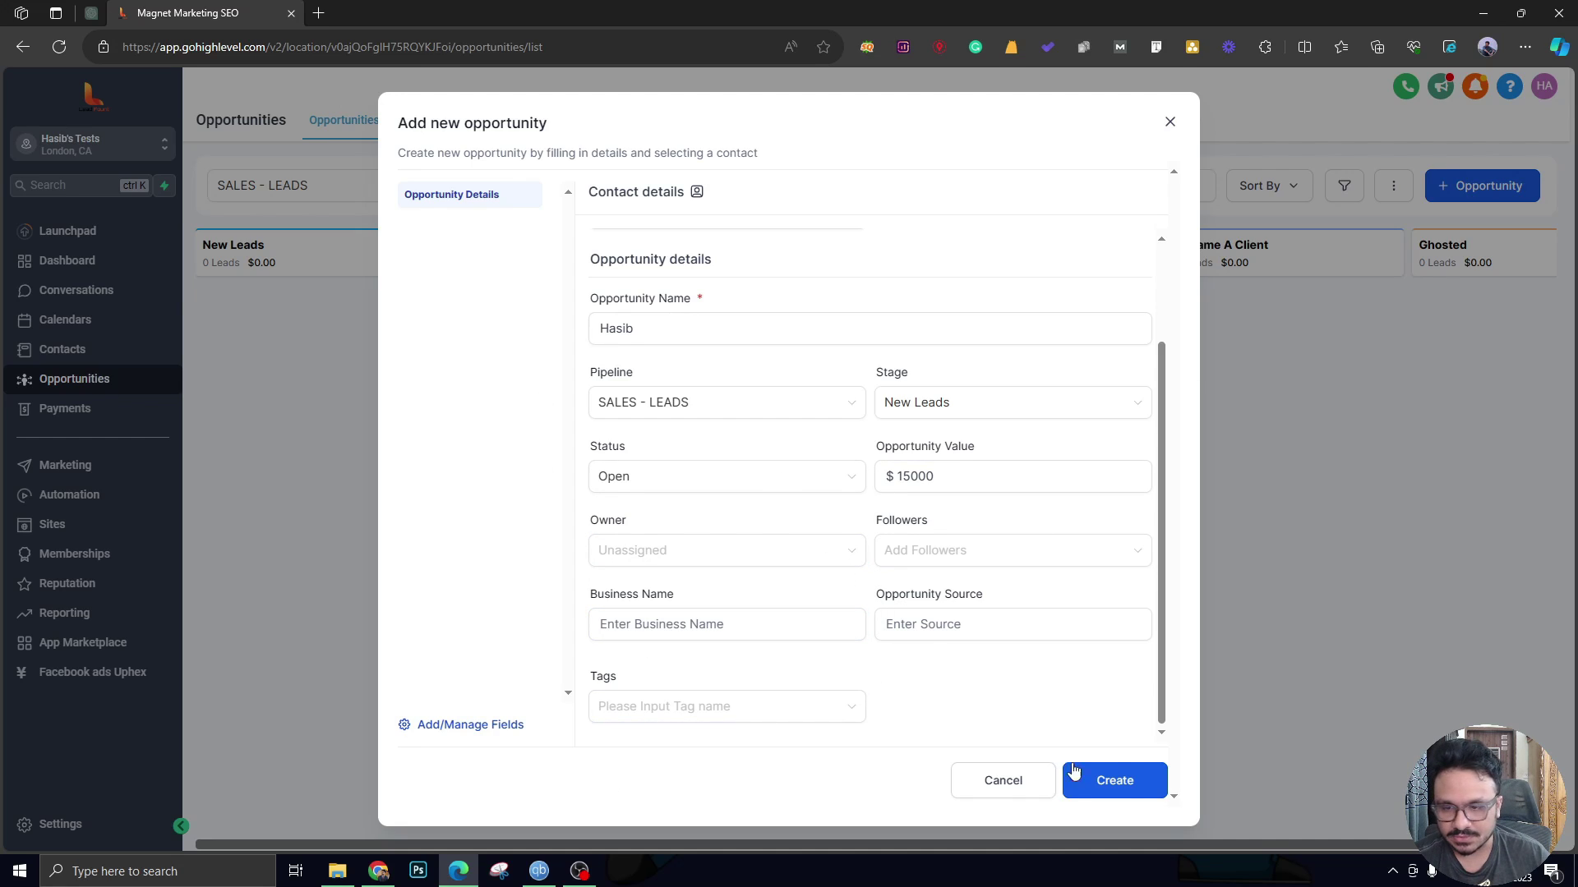
click(1131, 791)
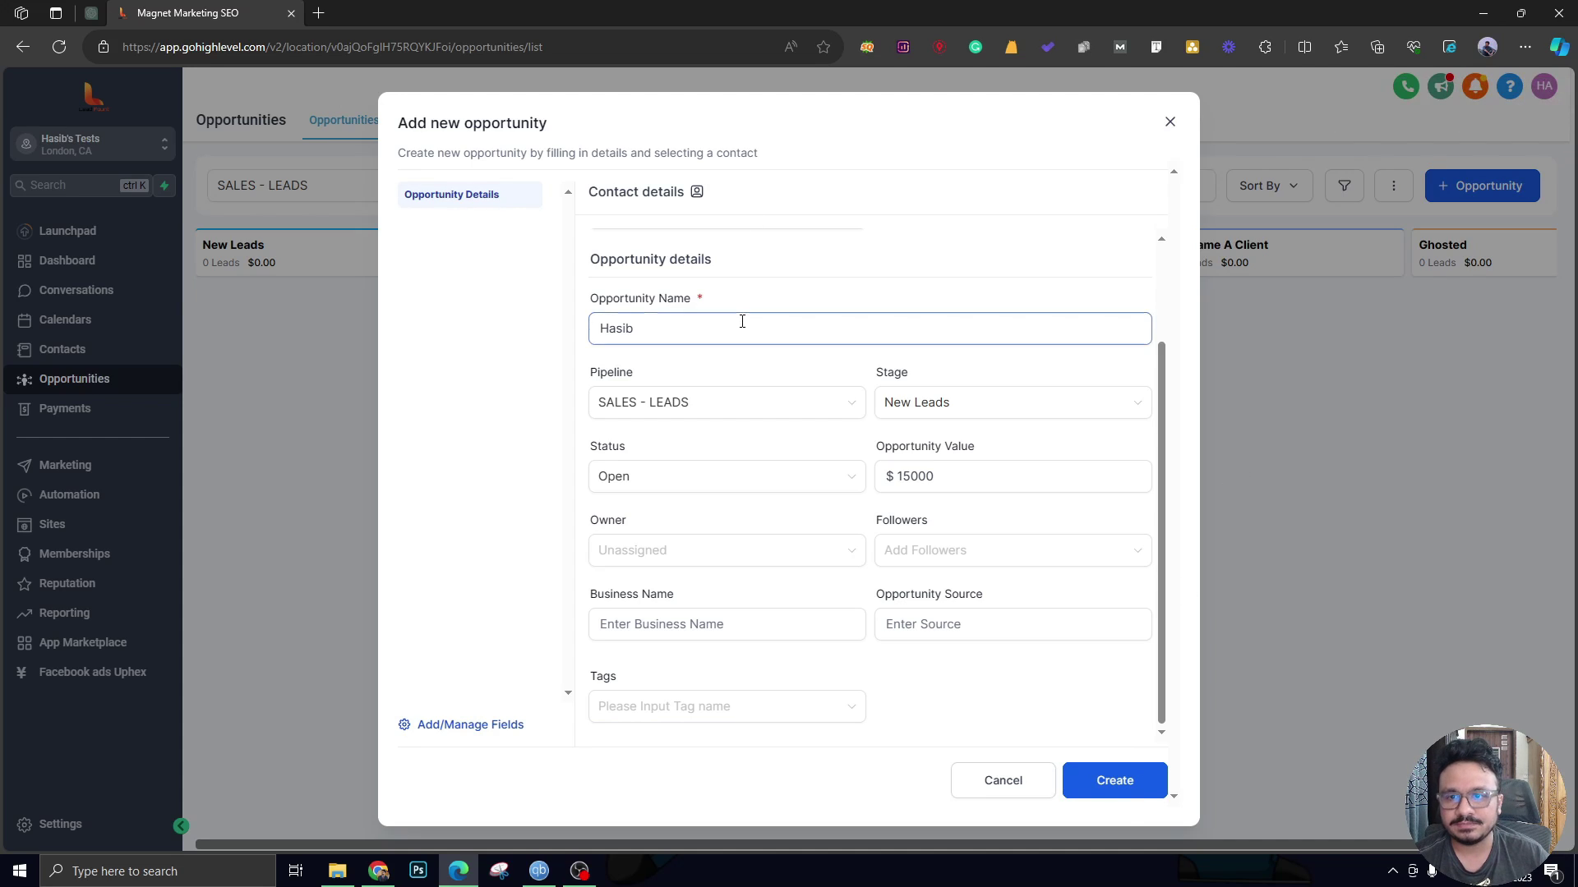
scroll(711, 312, up, 3)
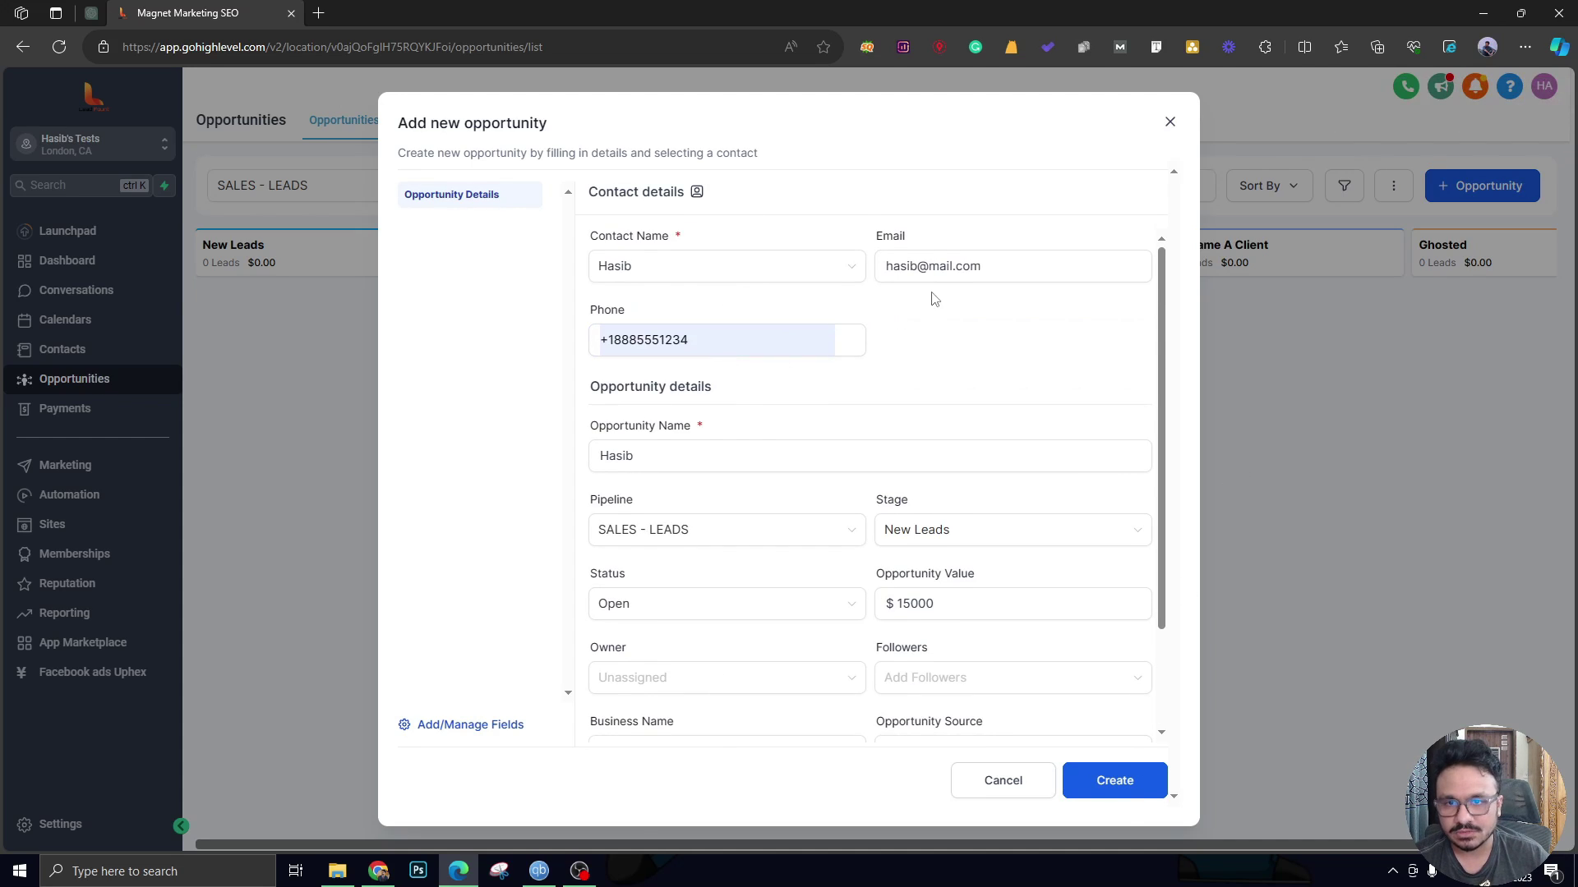
Reselect the contact, create the $15,000 opportunity and close the Edit dialog.
click(833, 271)
click(832, 271)
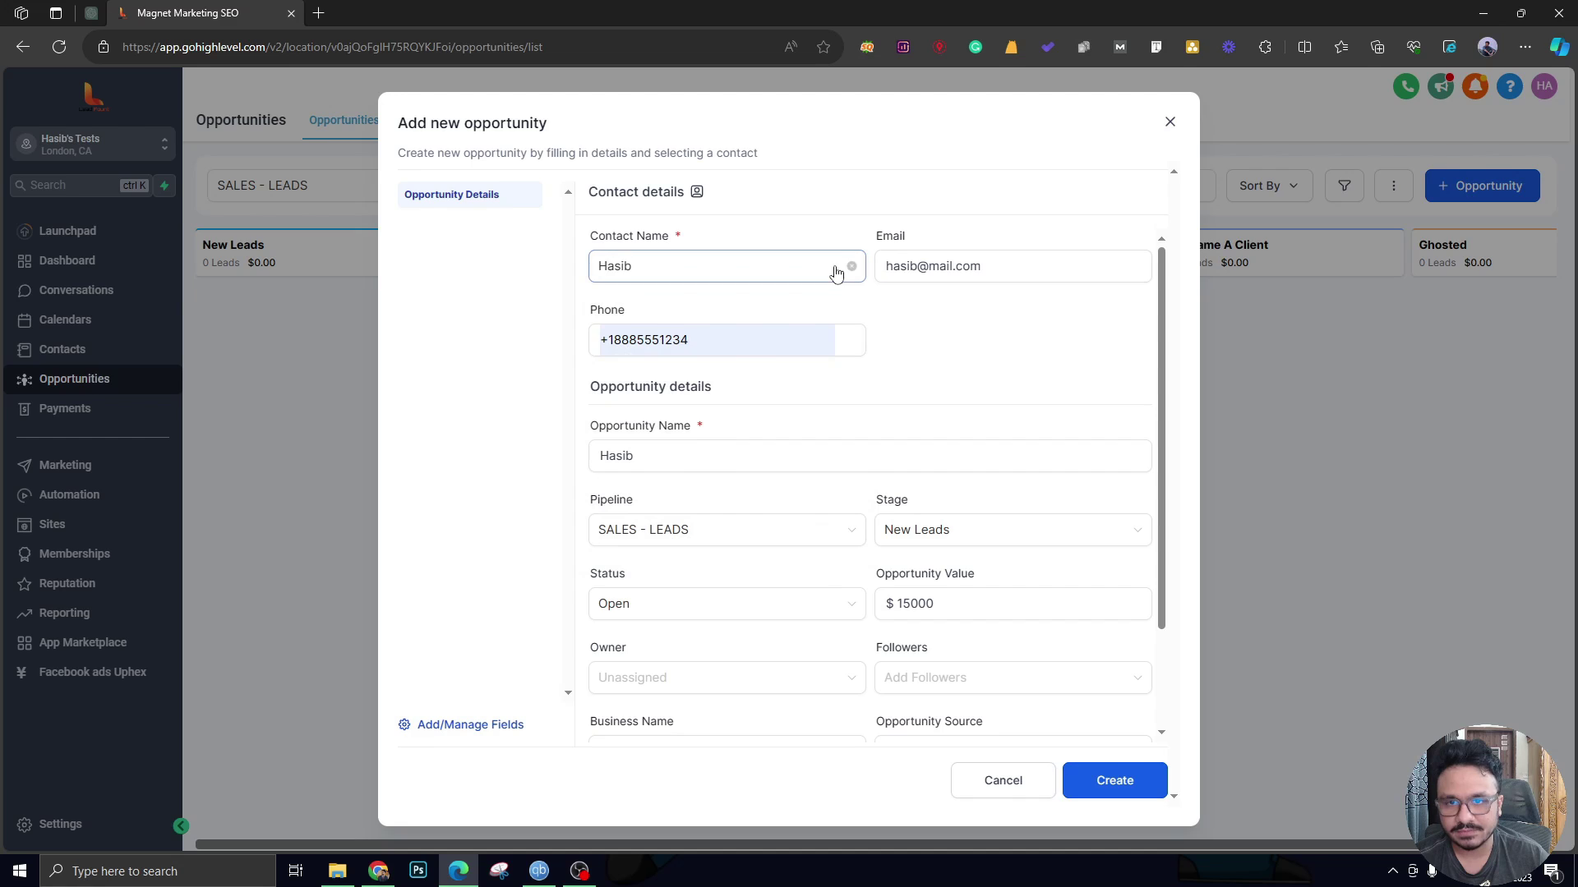
click(831, 273)
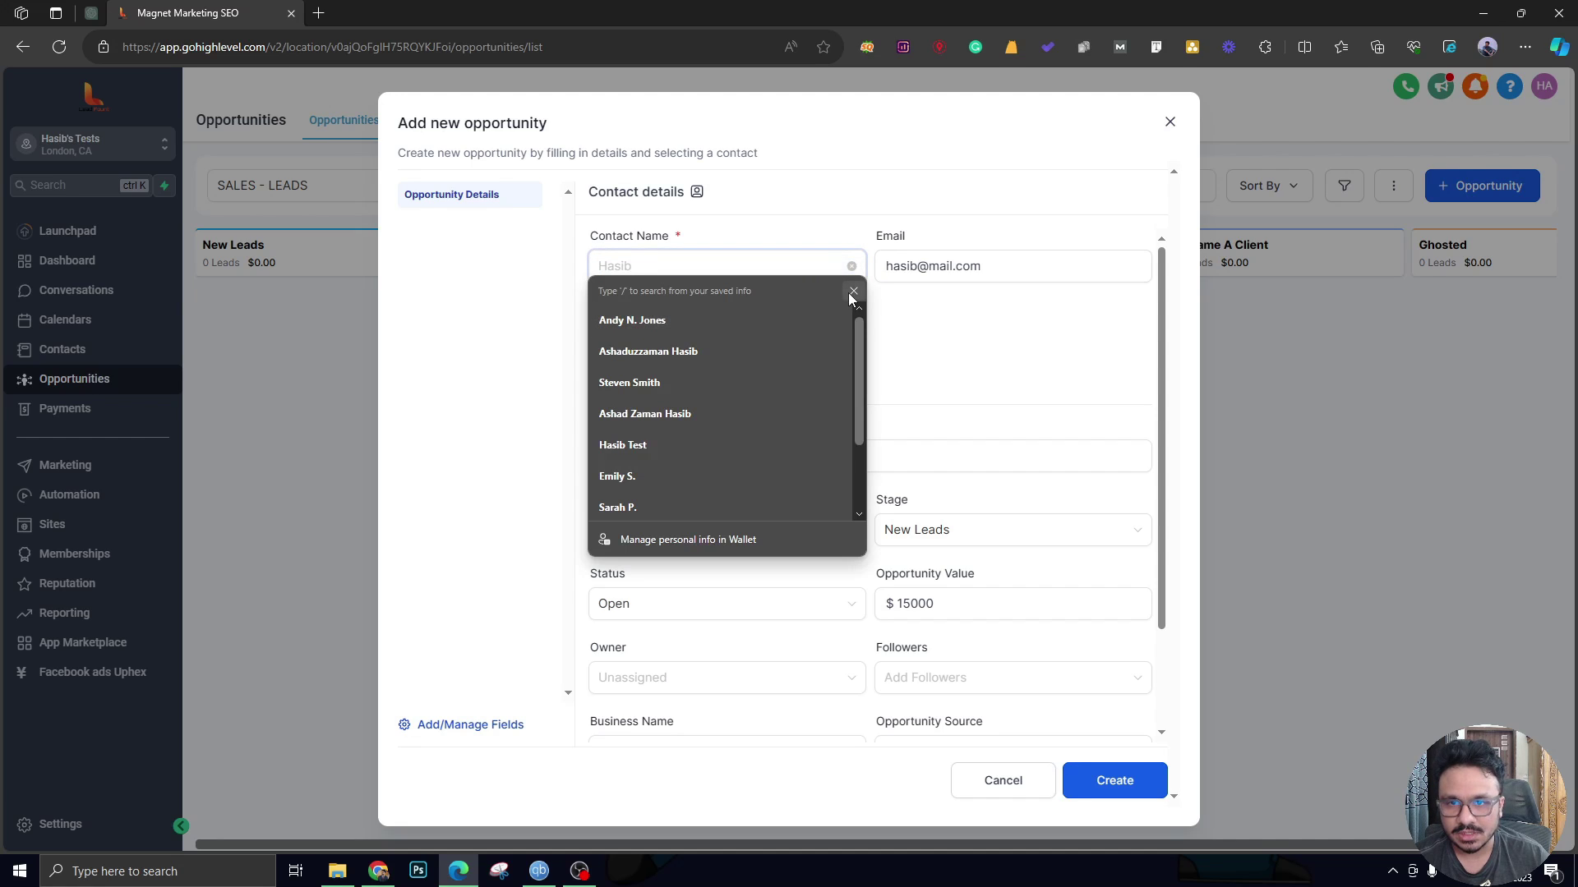
click(723, 271)
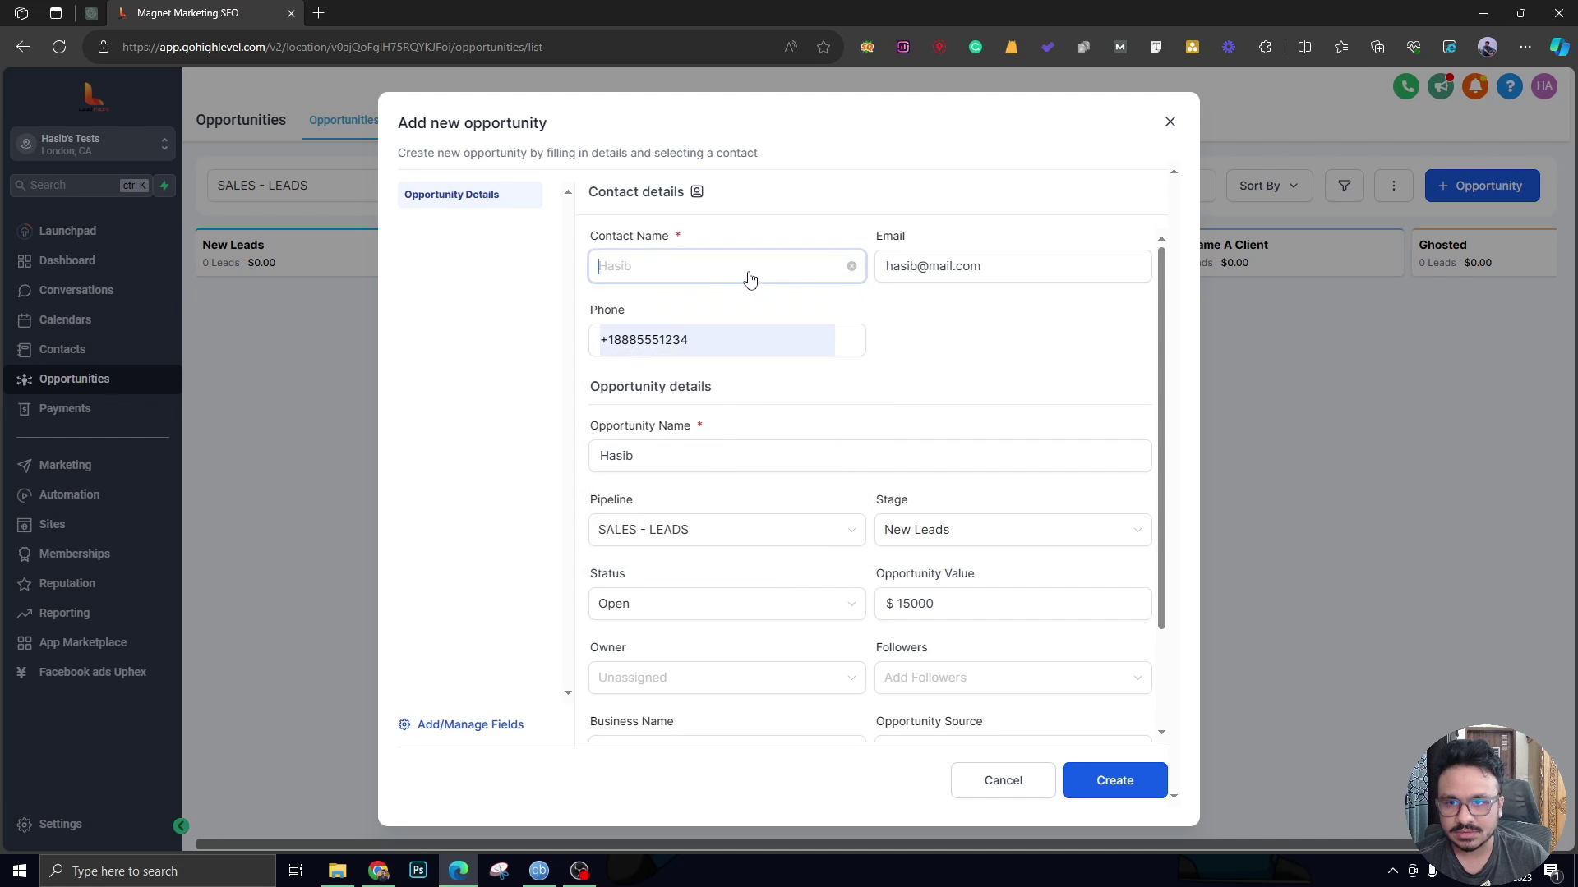
click(850, 270)
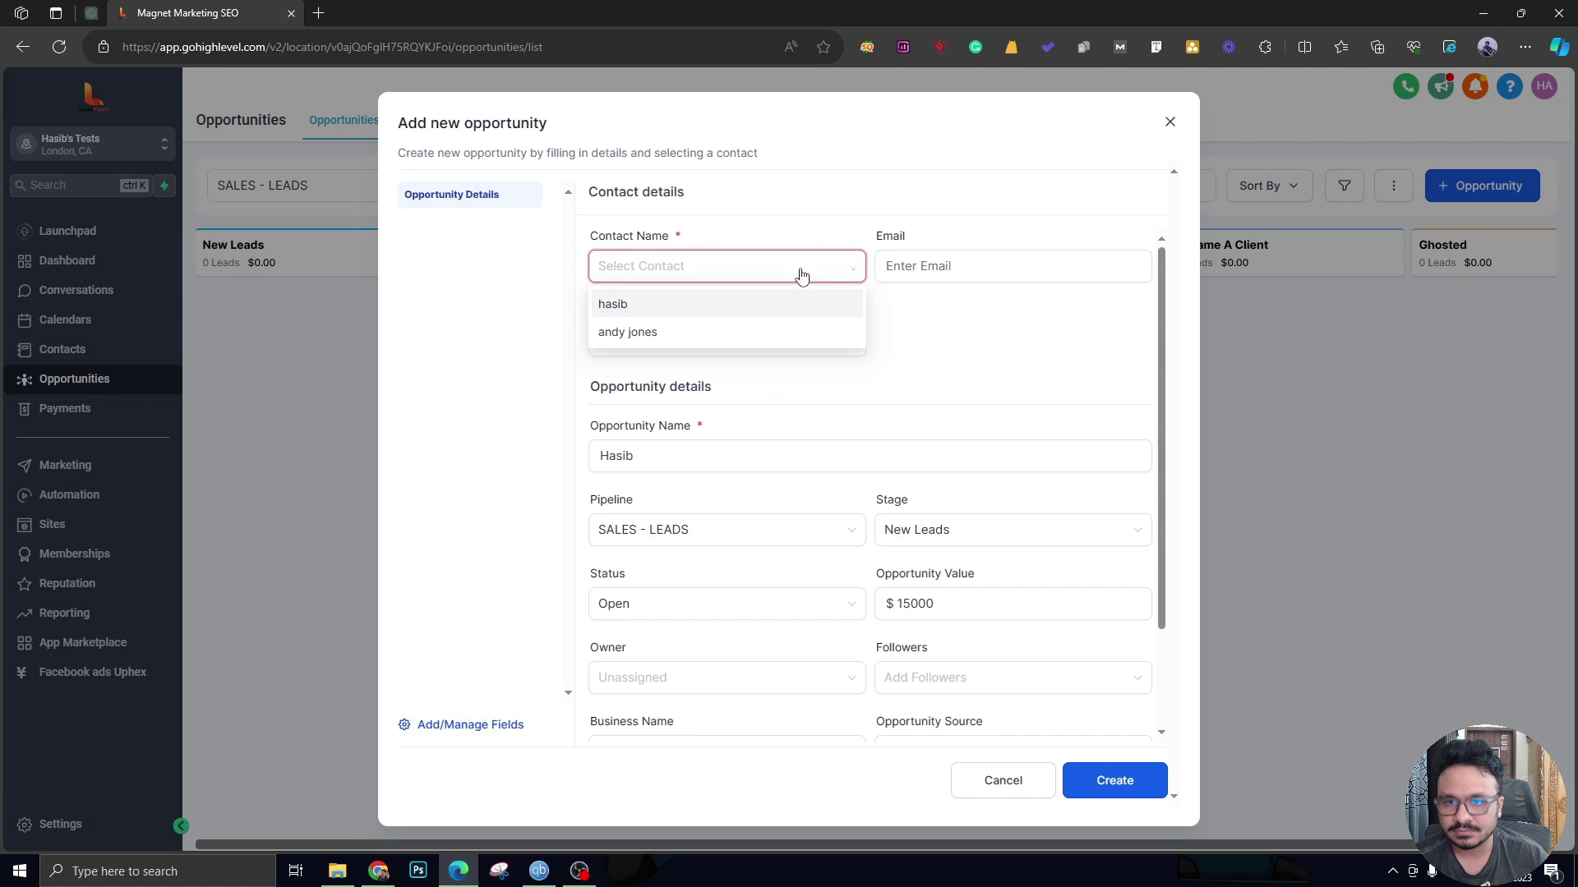
click(770, 305)
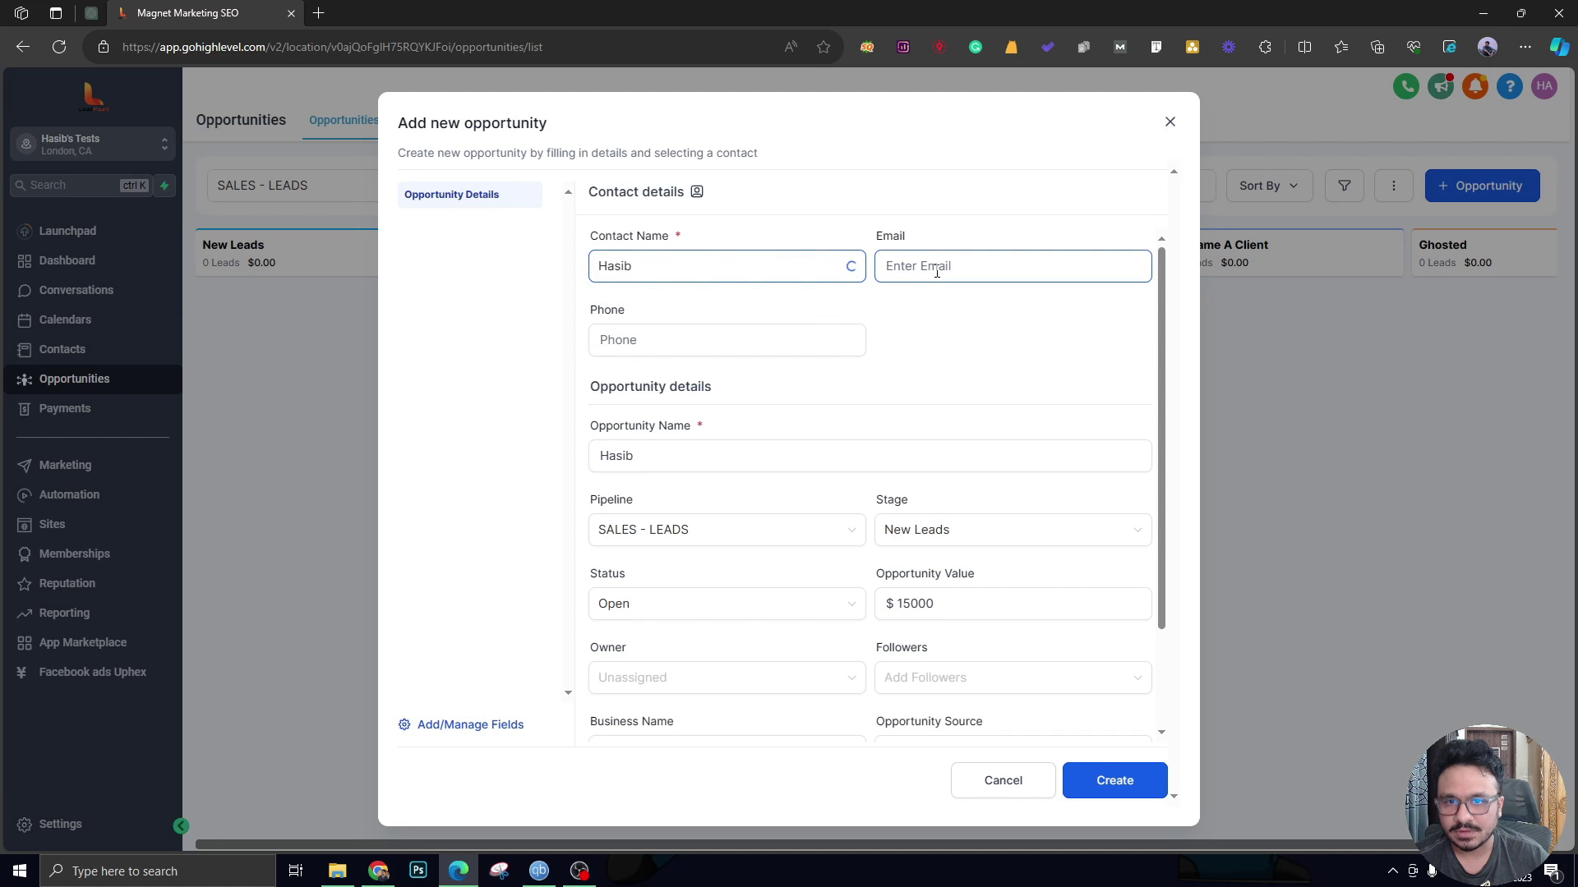
click(1124, 790)
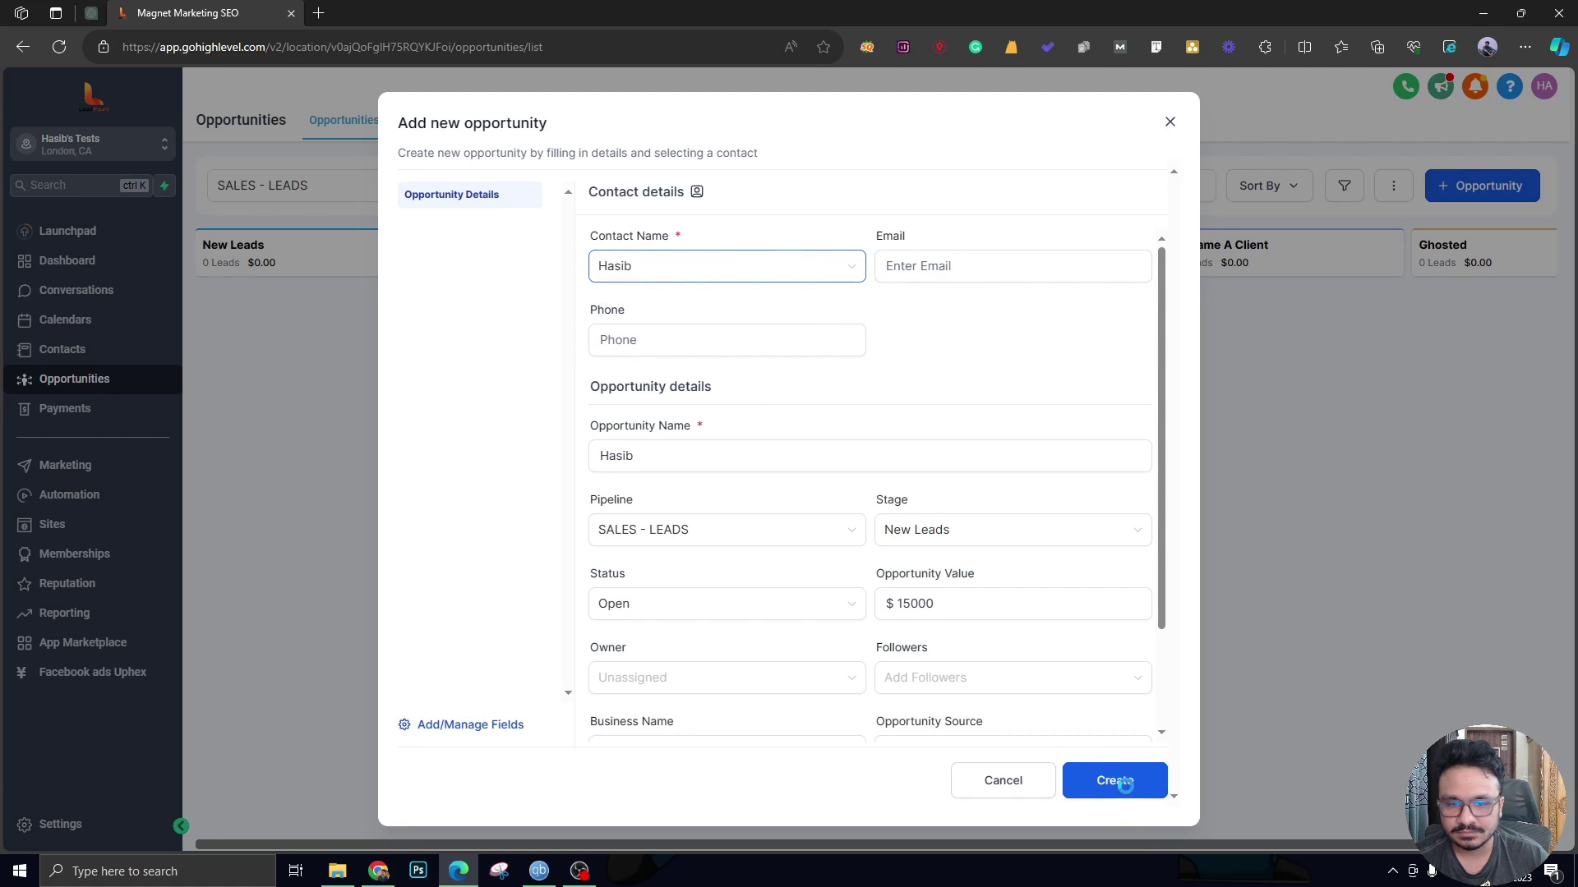
click(1170, 123)
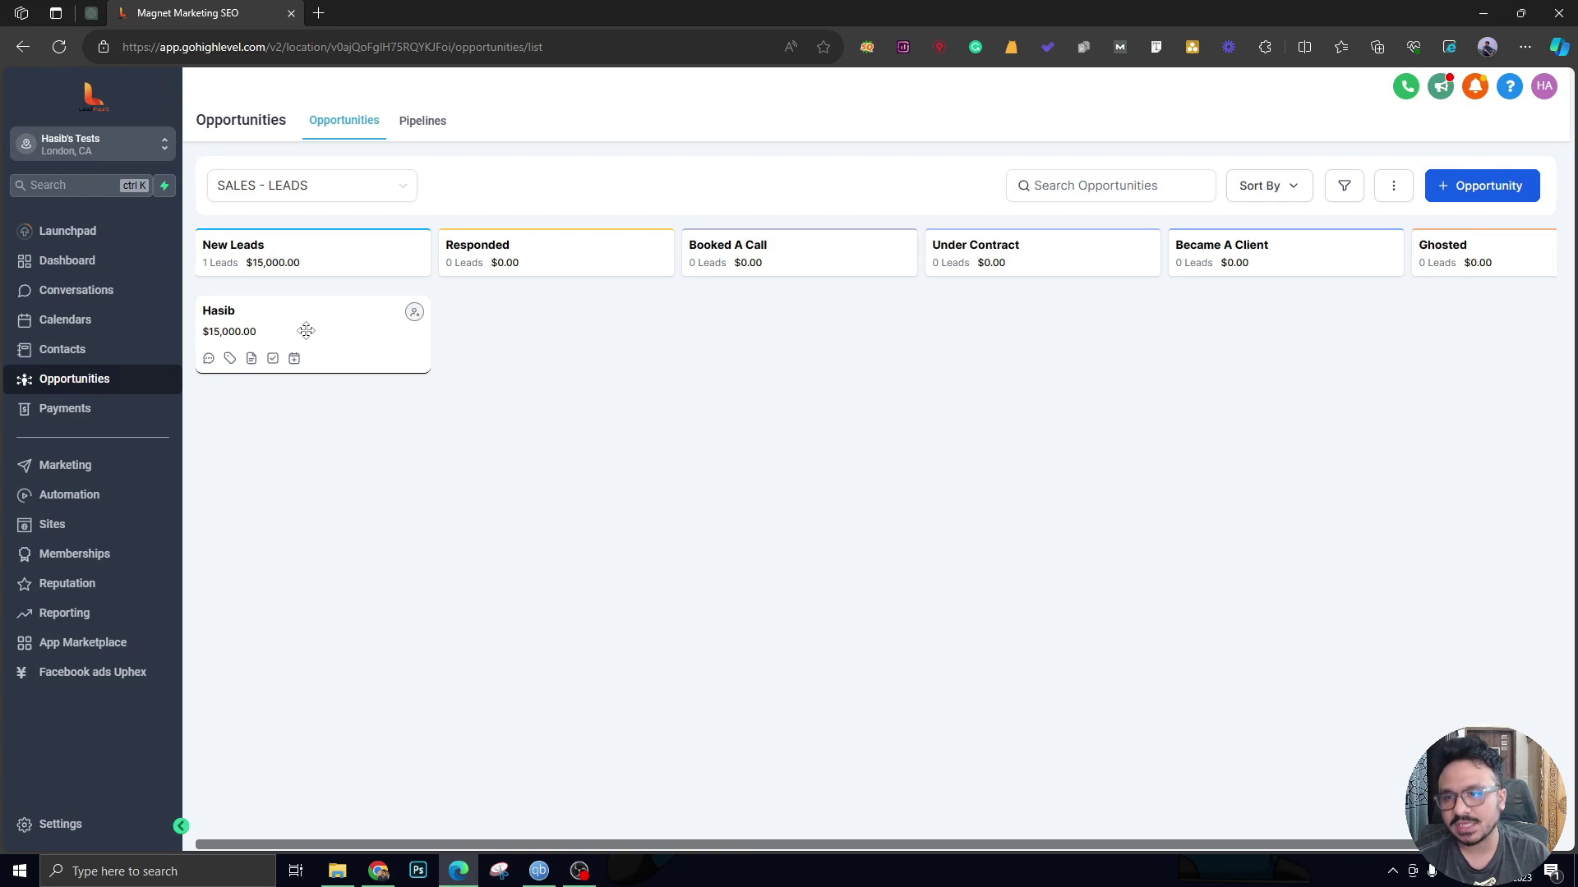
drag(351, 345, 320, 329)
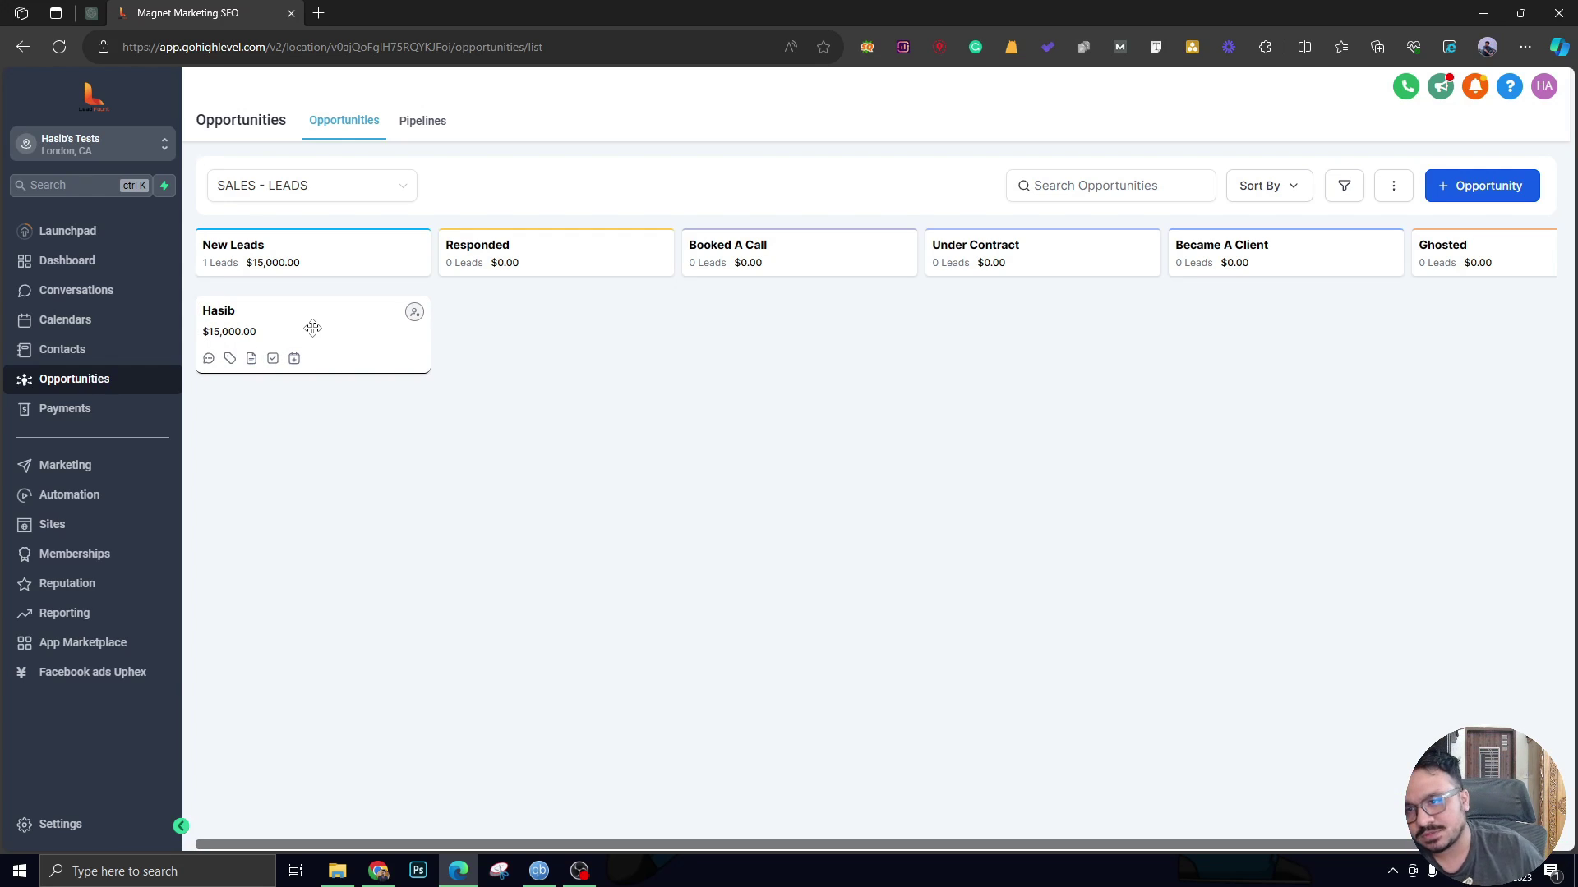
drag(312, 329, 825, 356)
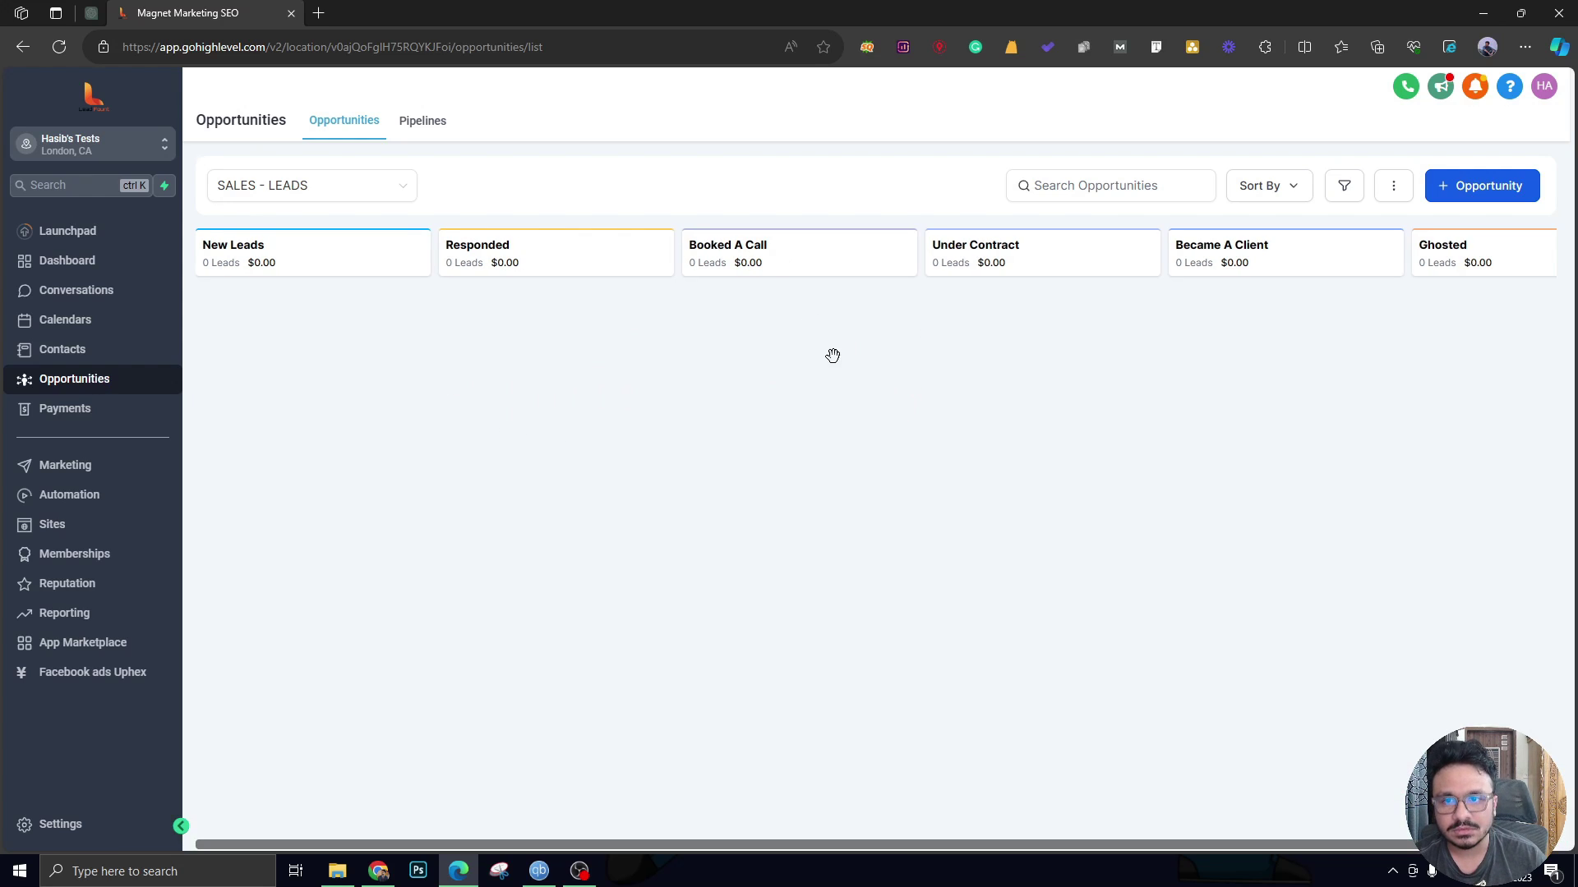
drag(628, 345, 813, 345)
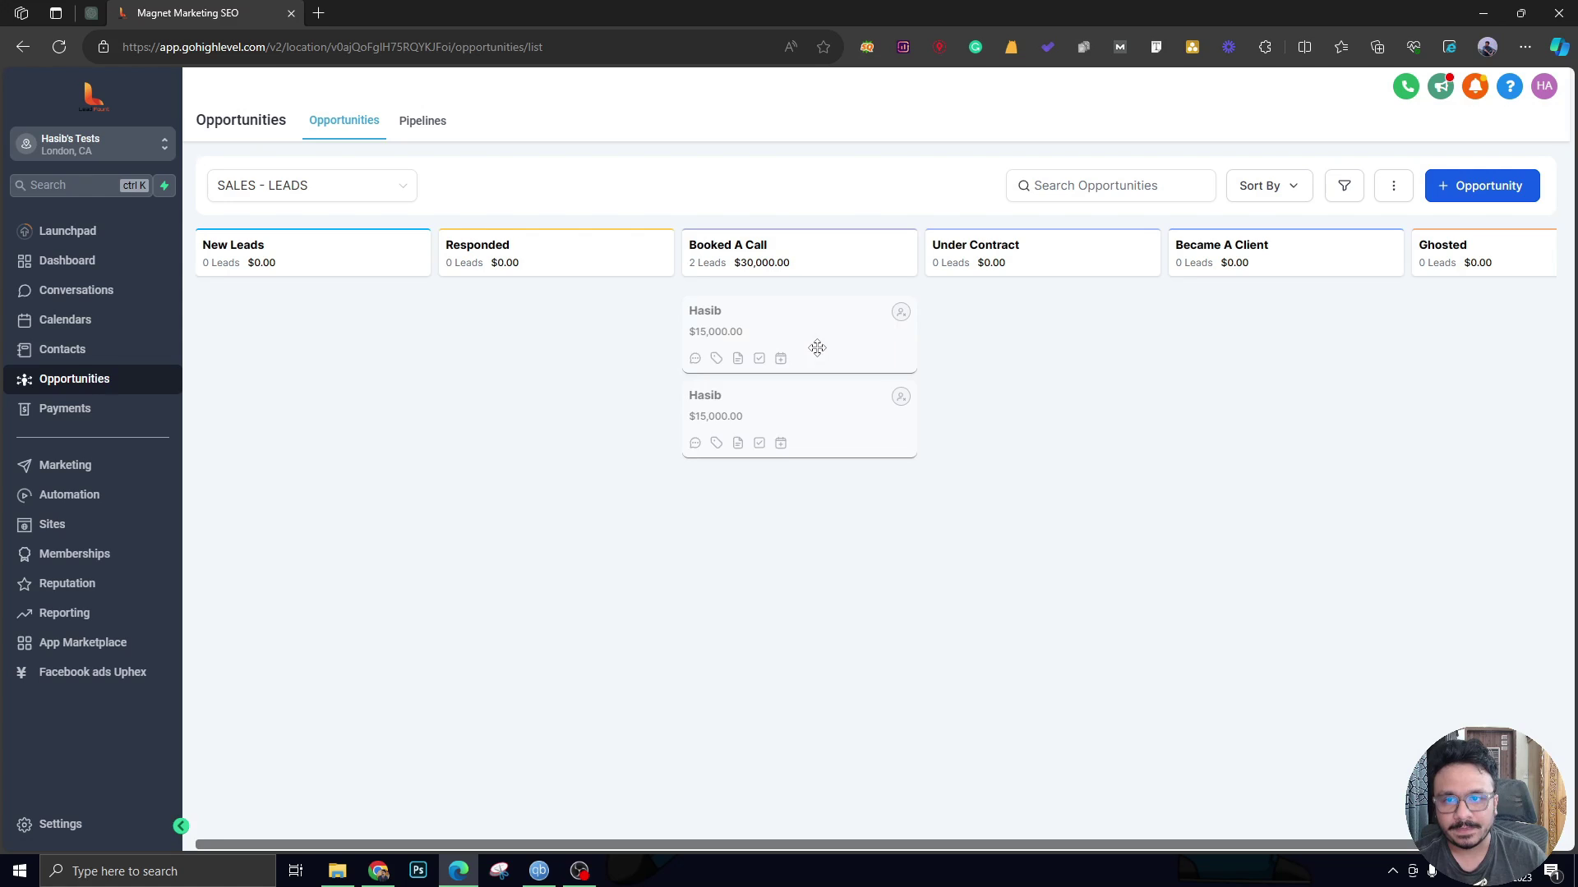
drag(817, 416, 1081, 353)
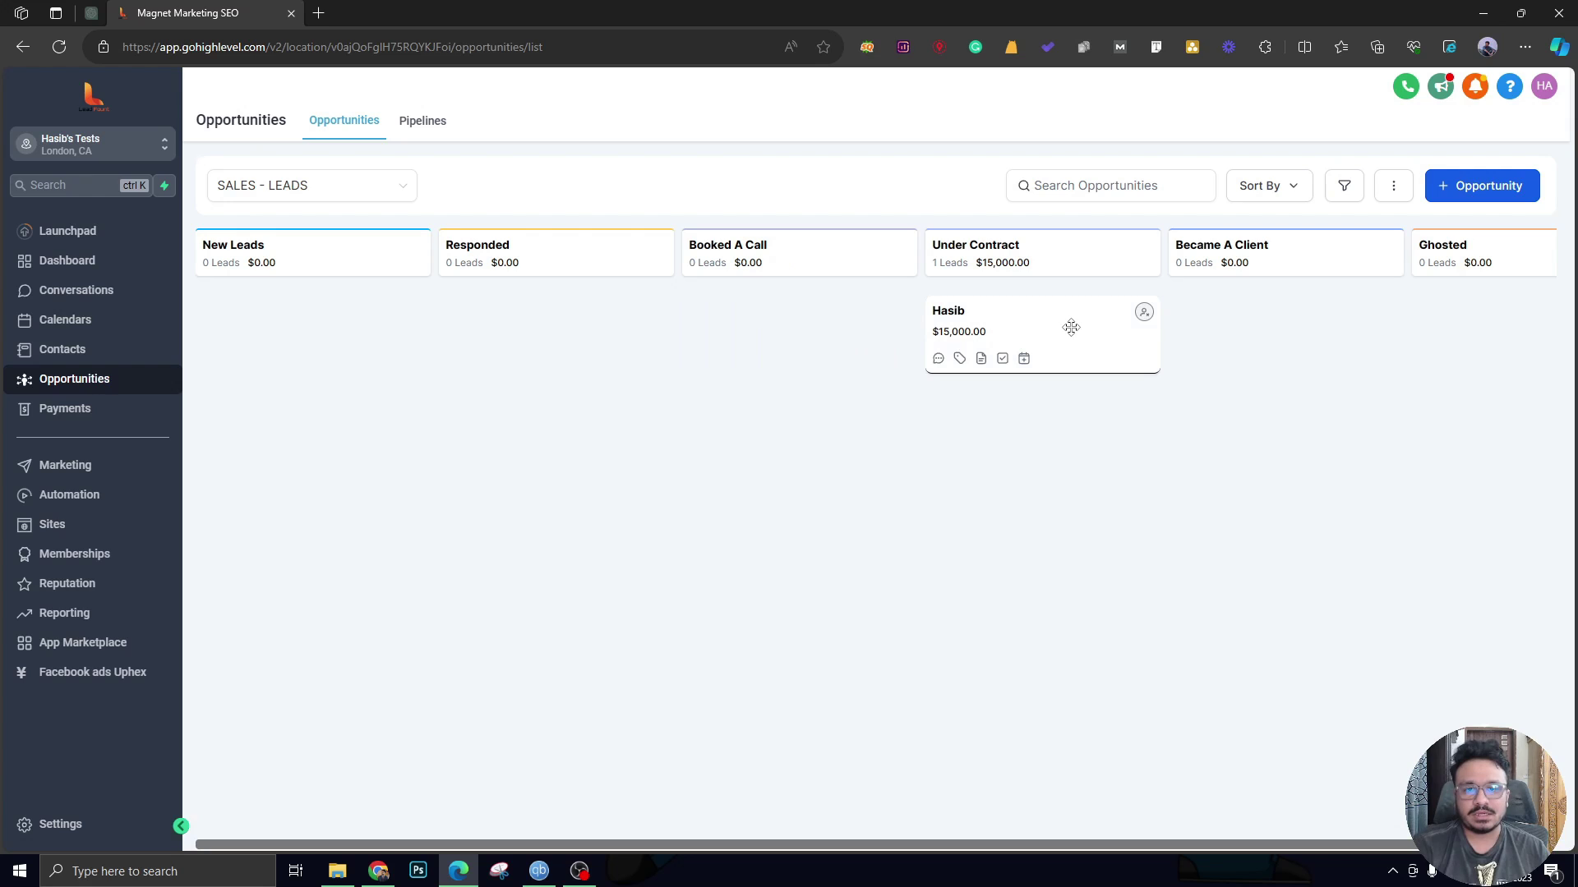
drag(1071, 326, 371, 374)
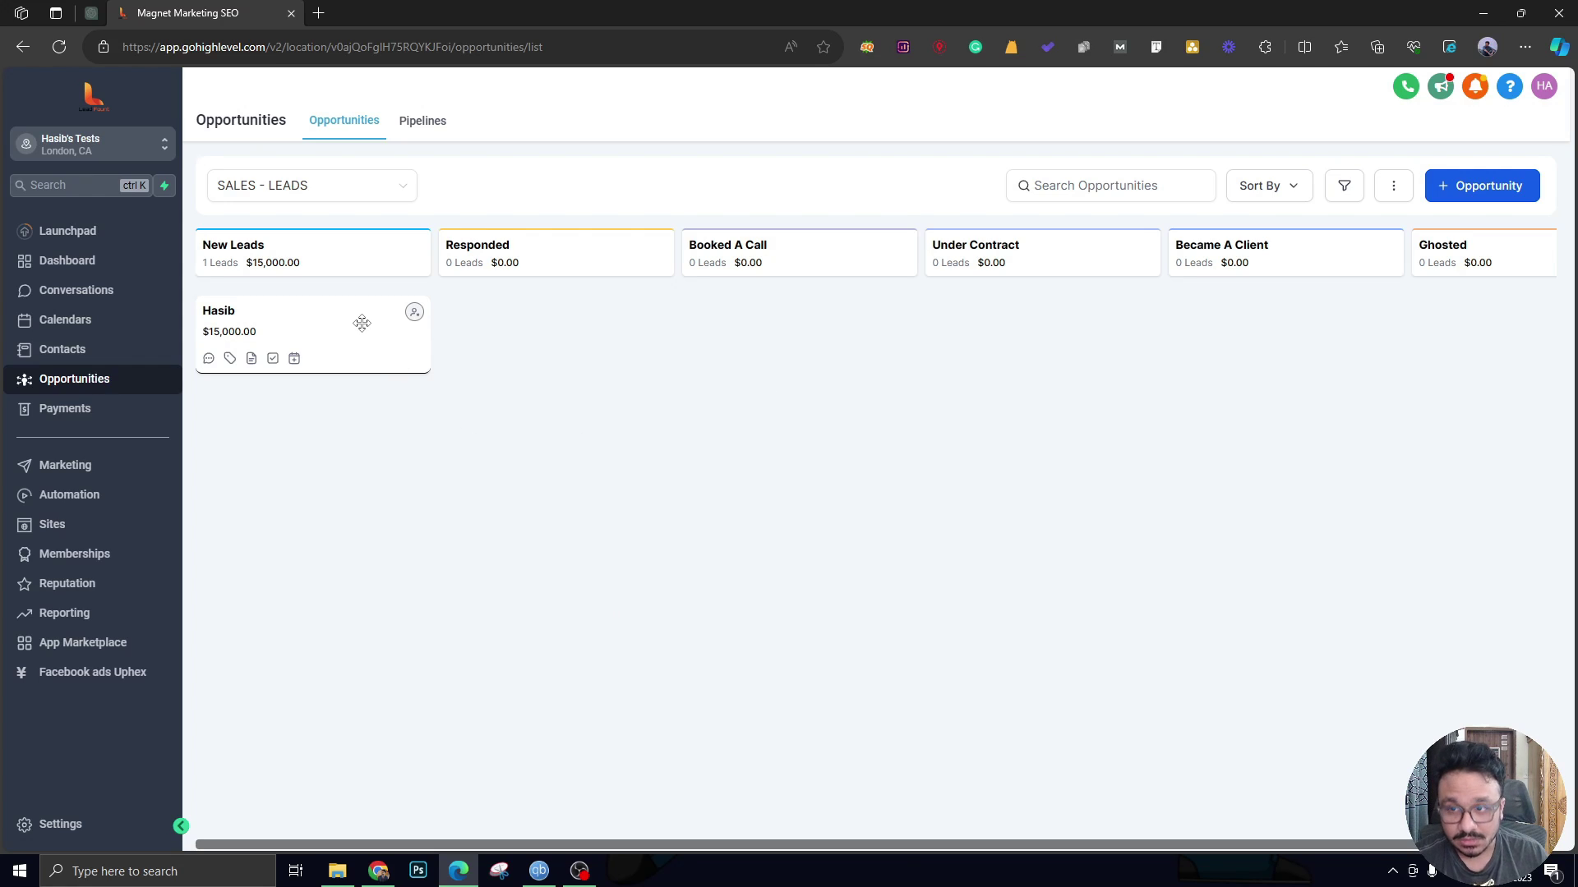
drag(361, 322, 362, 348)
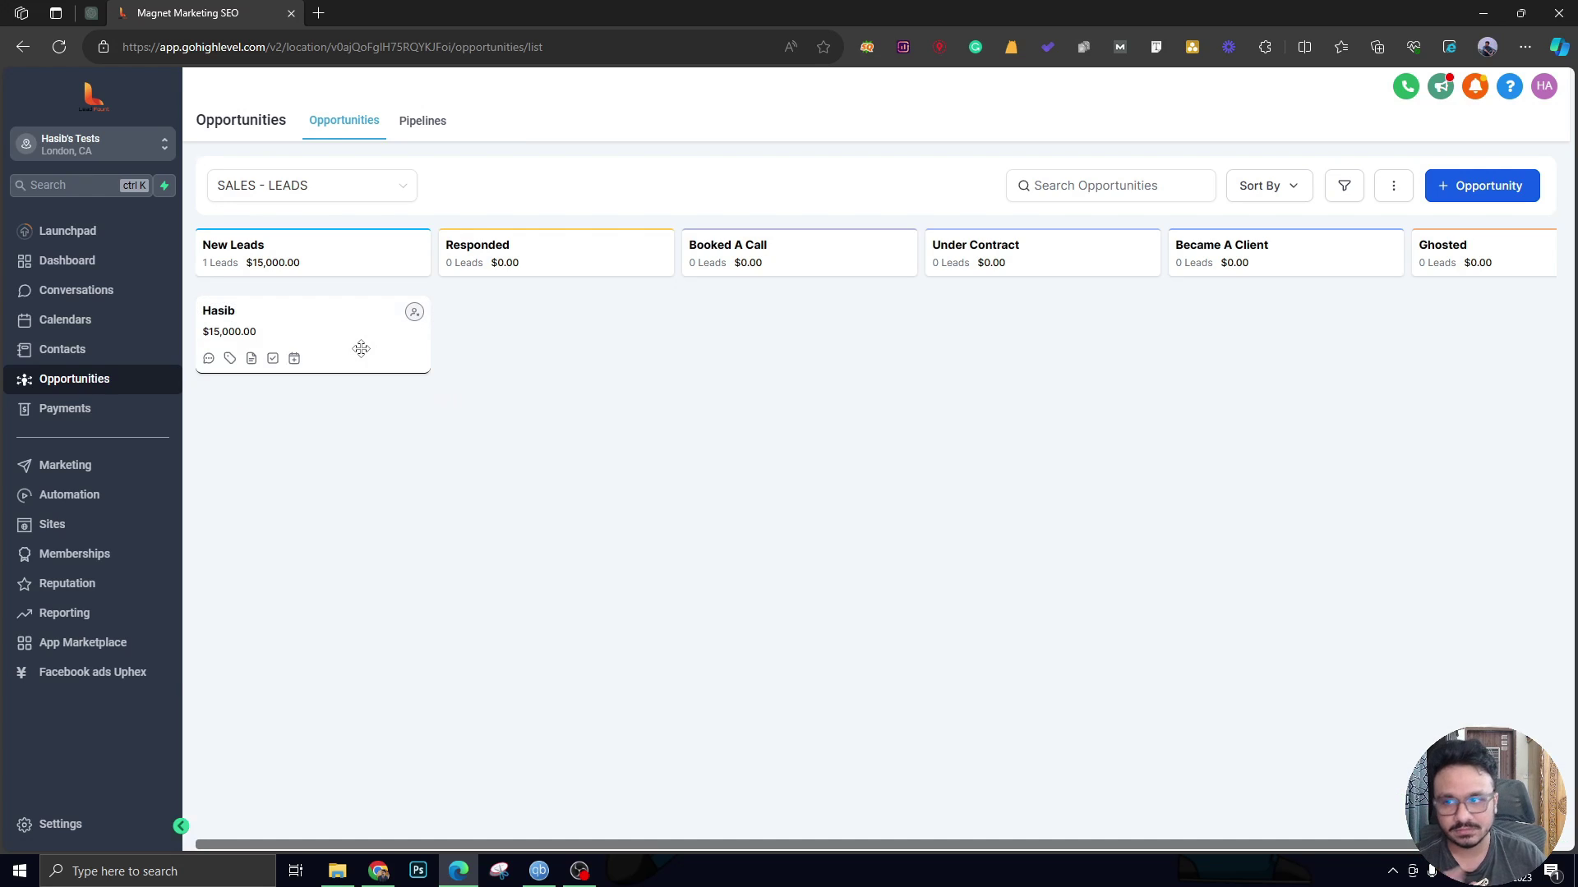
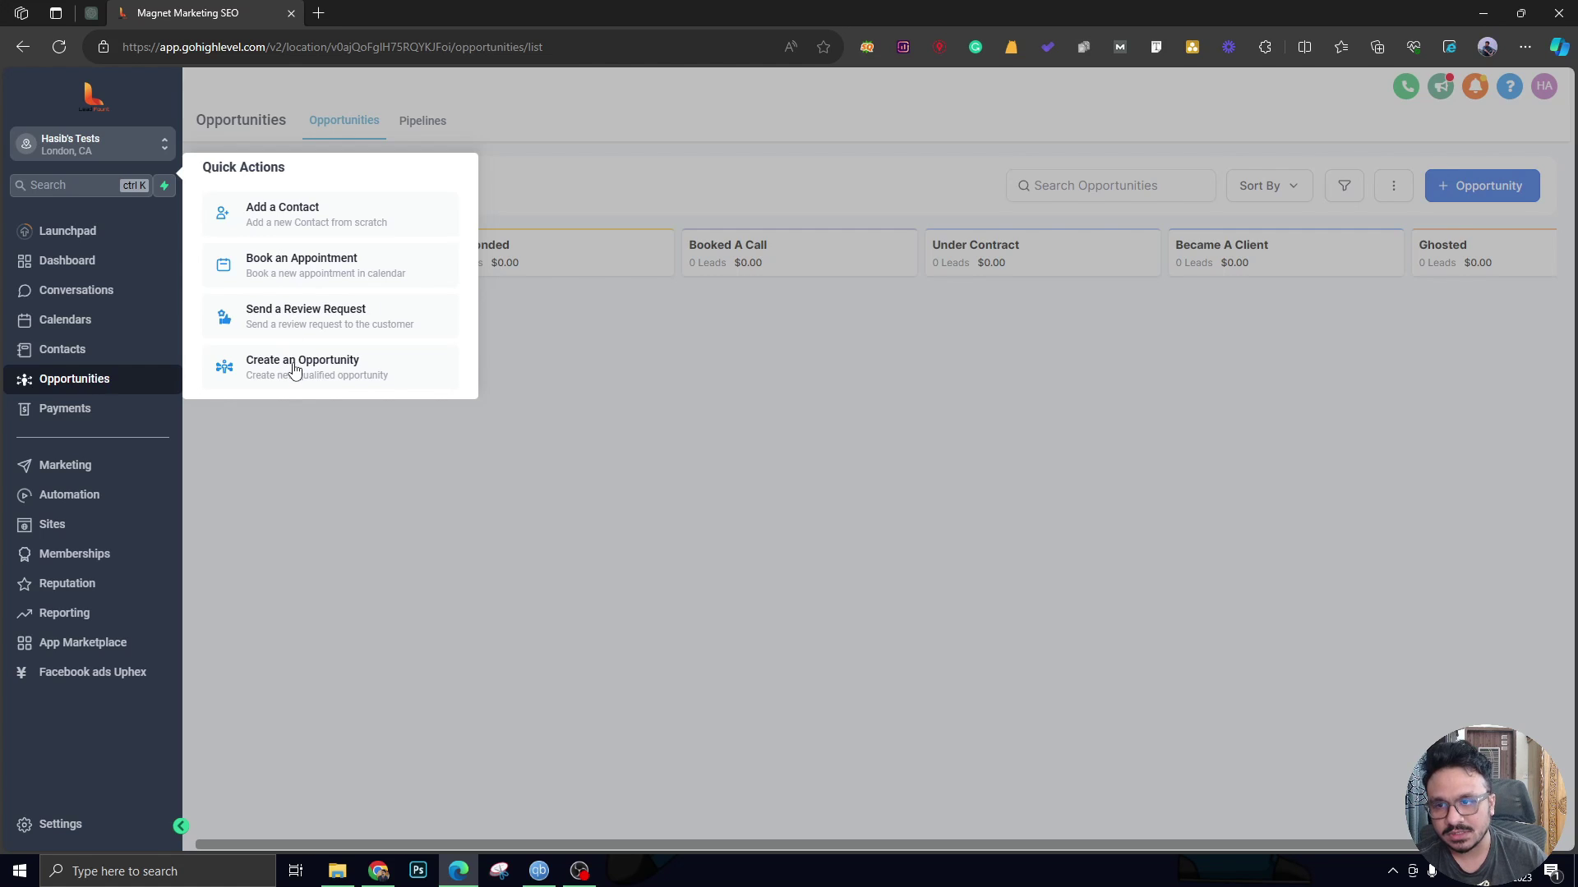
Dismiss the Add new opportunity form unsaved and go to the Automation workflow list.
click(294, 371)
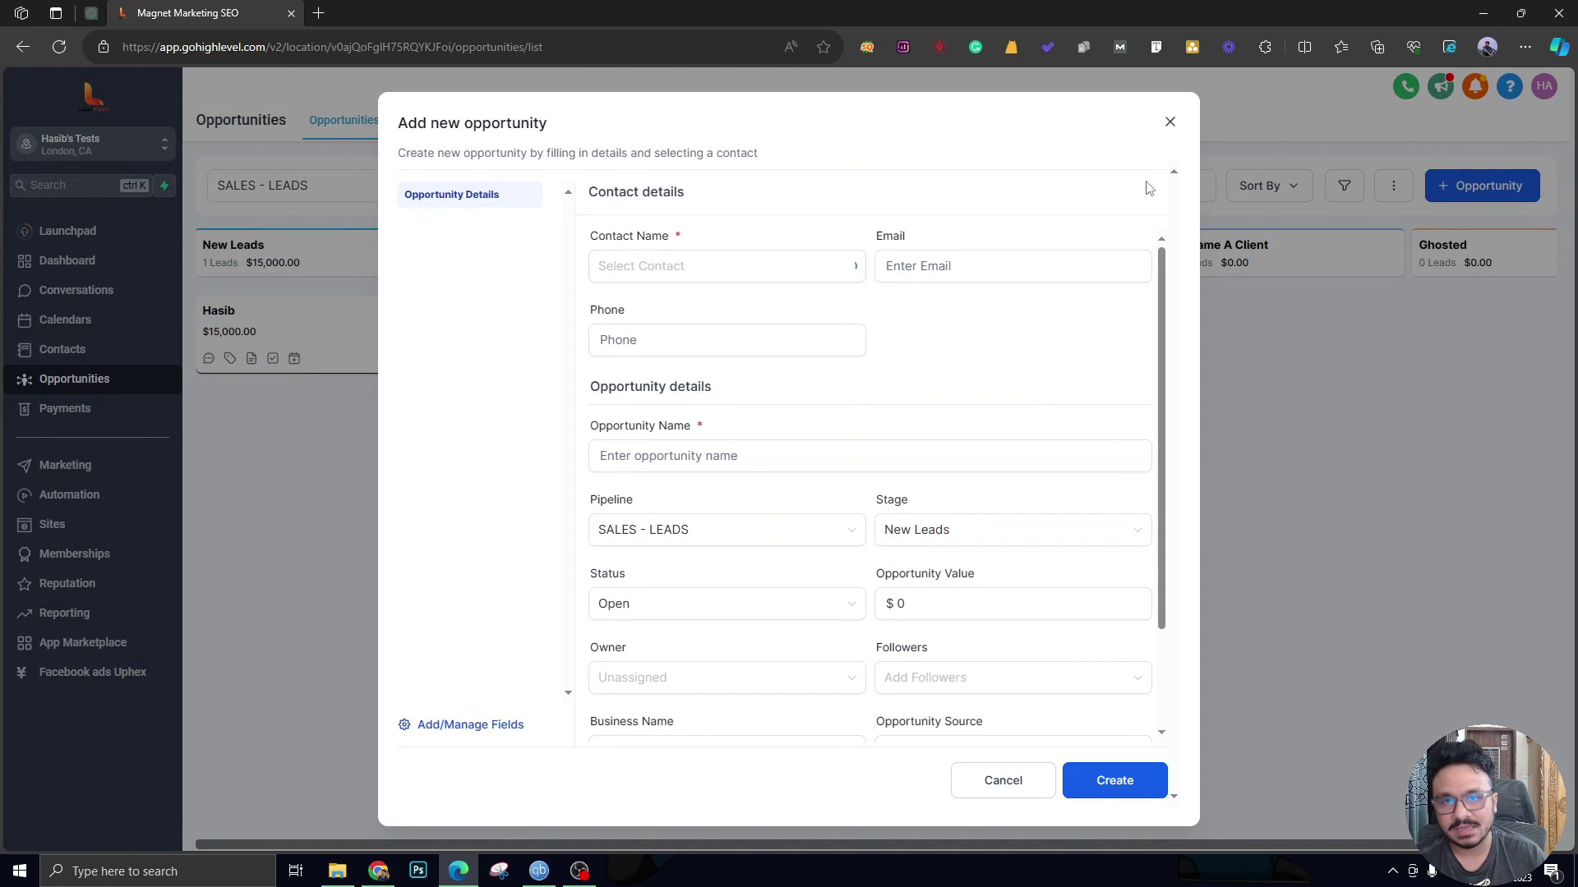
click(1171, 122)
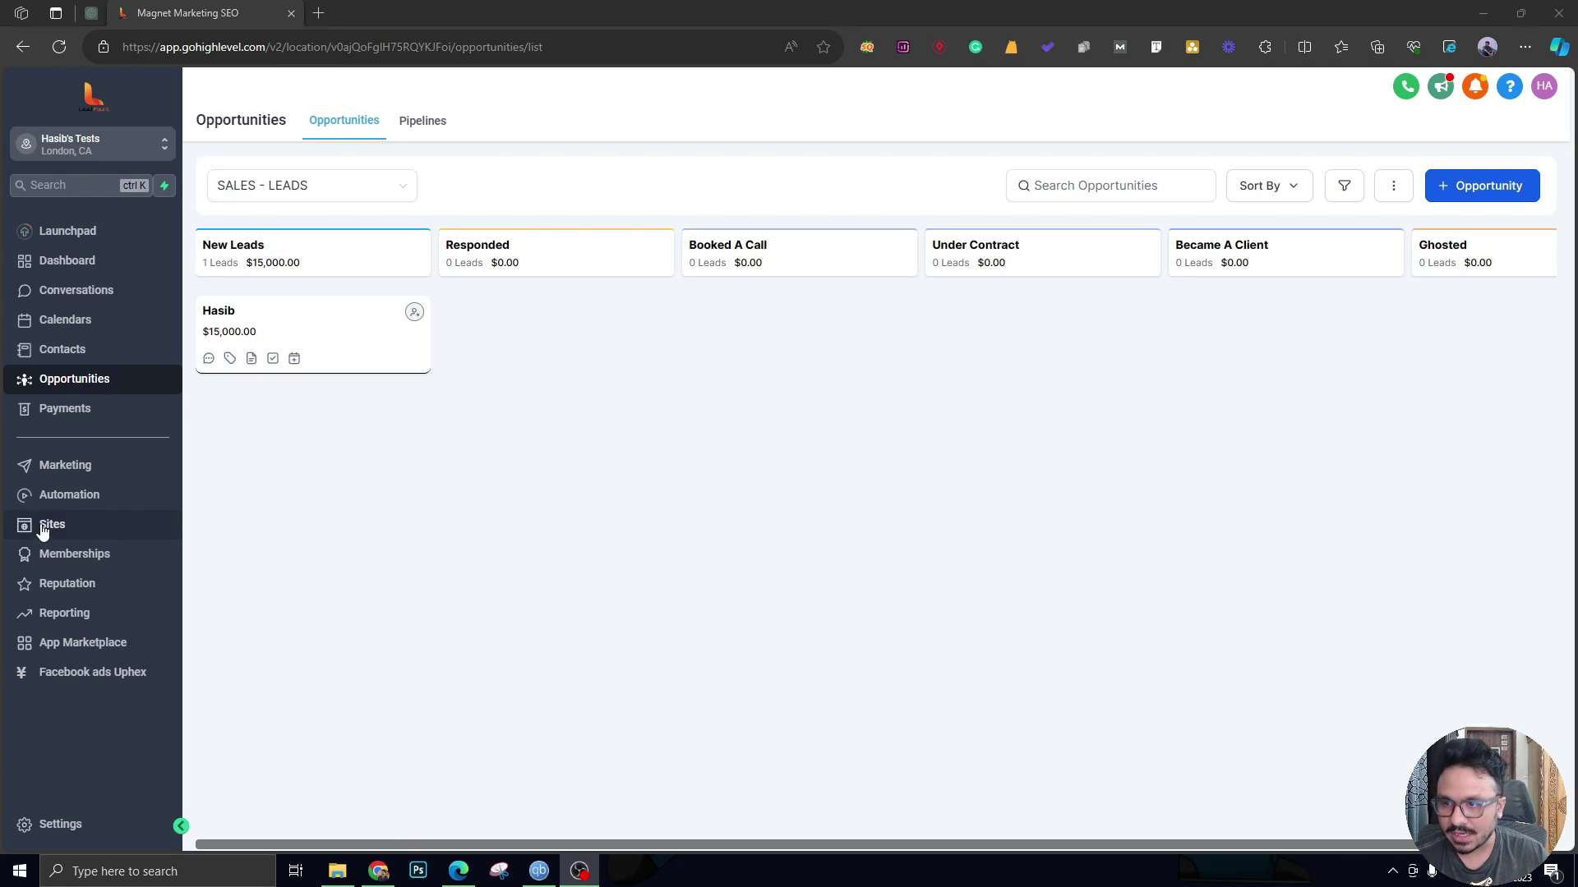
click(100, 497)
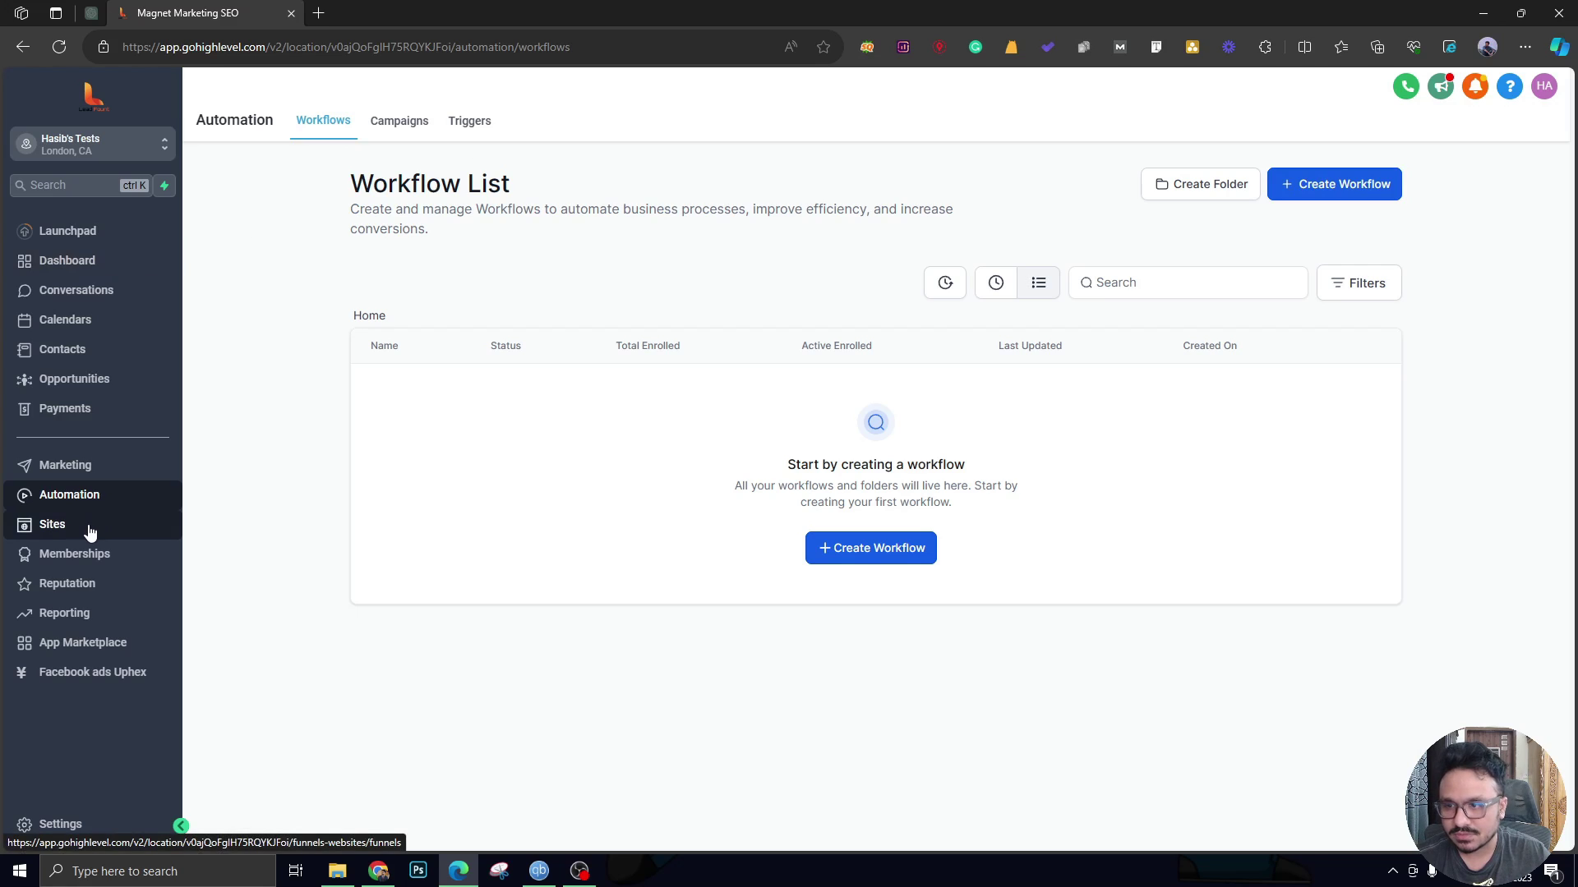
Go to the Sites Forms list, dismissing the add-form choices.
click(52, 530)
mouse_move(735, 130)
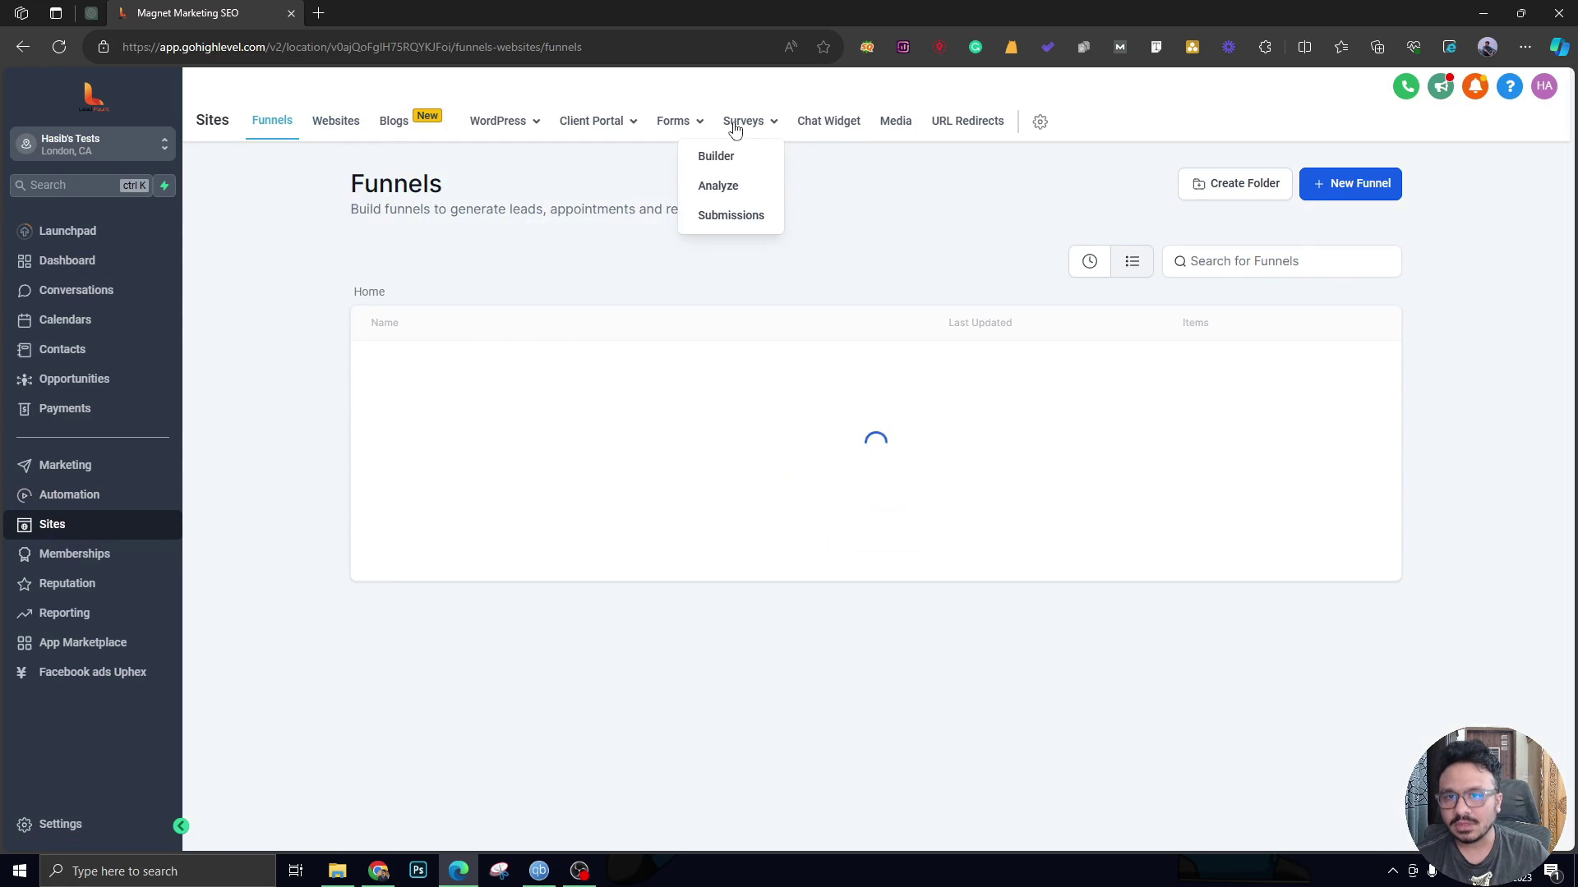
mouse_move(675, 128)
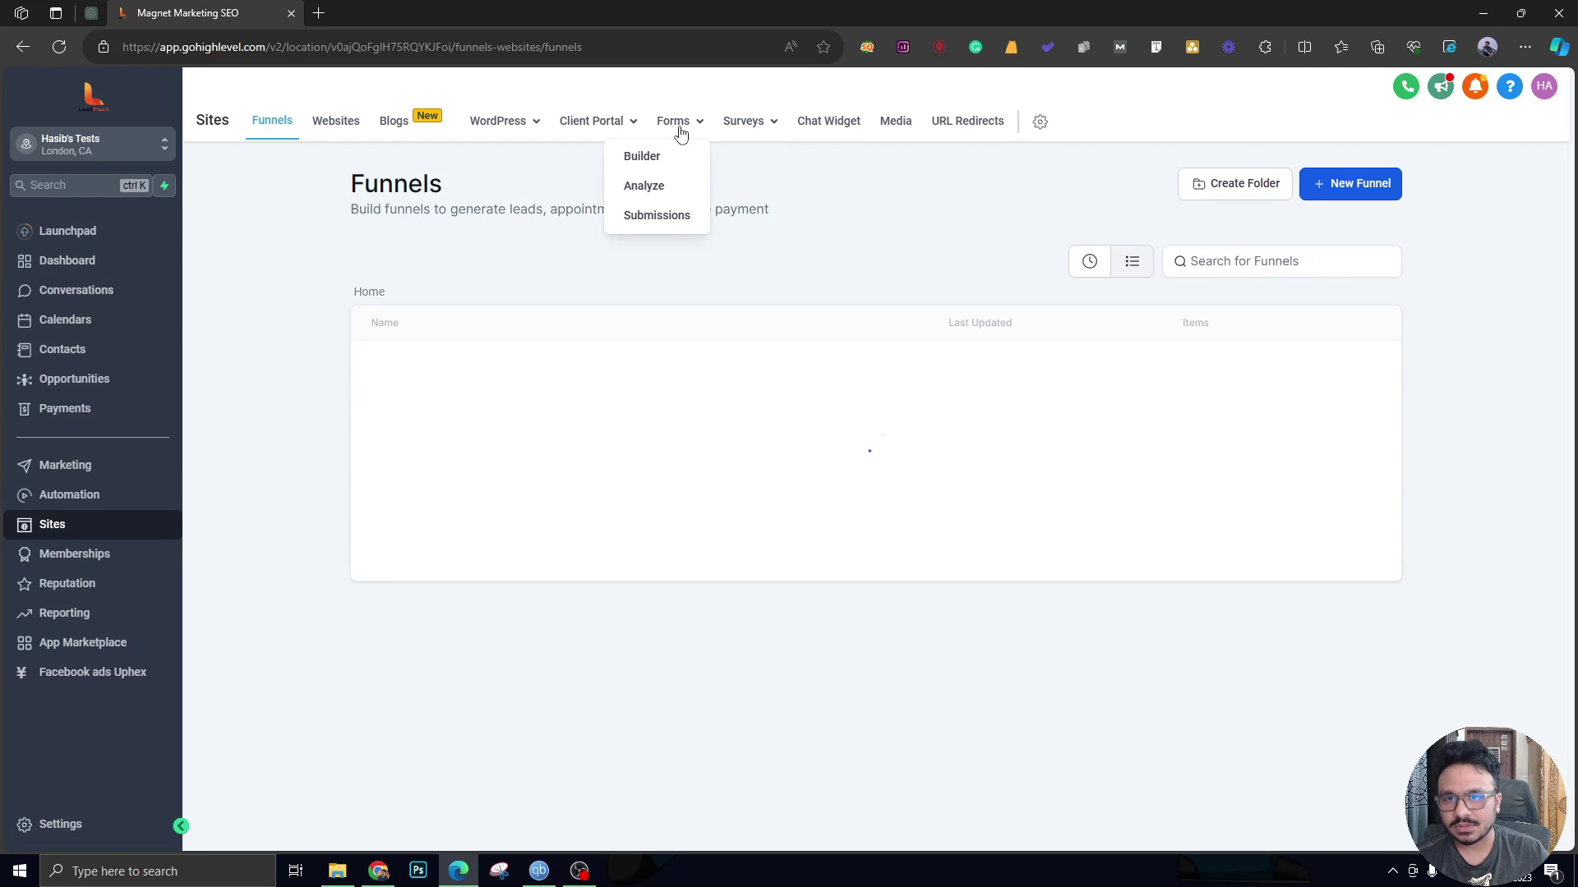
click(649, 158)
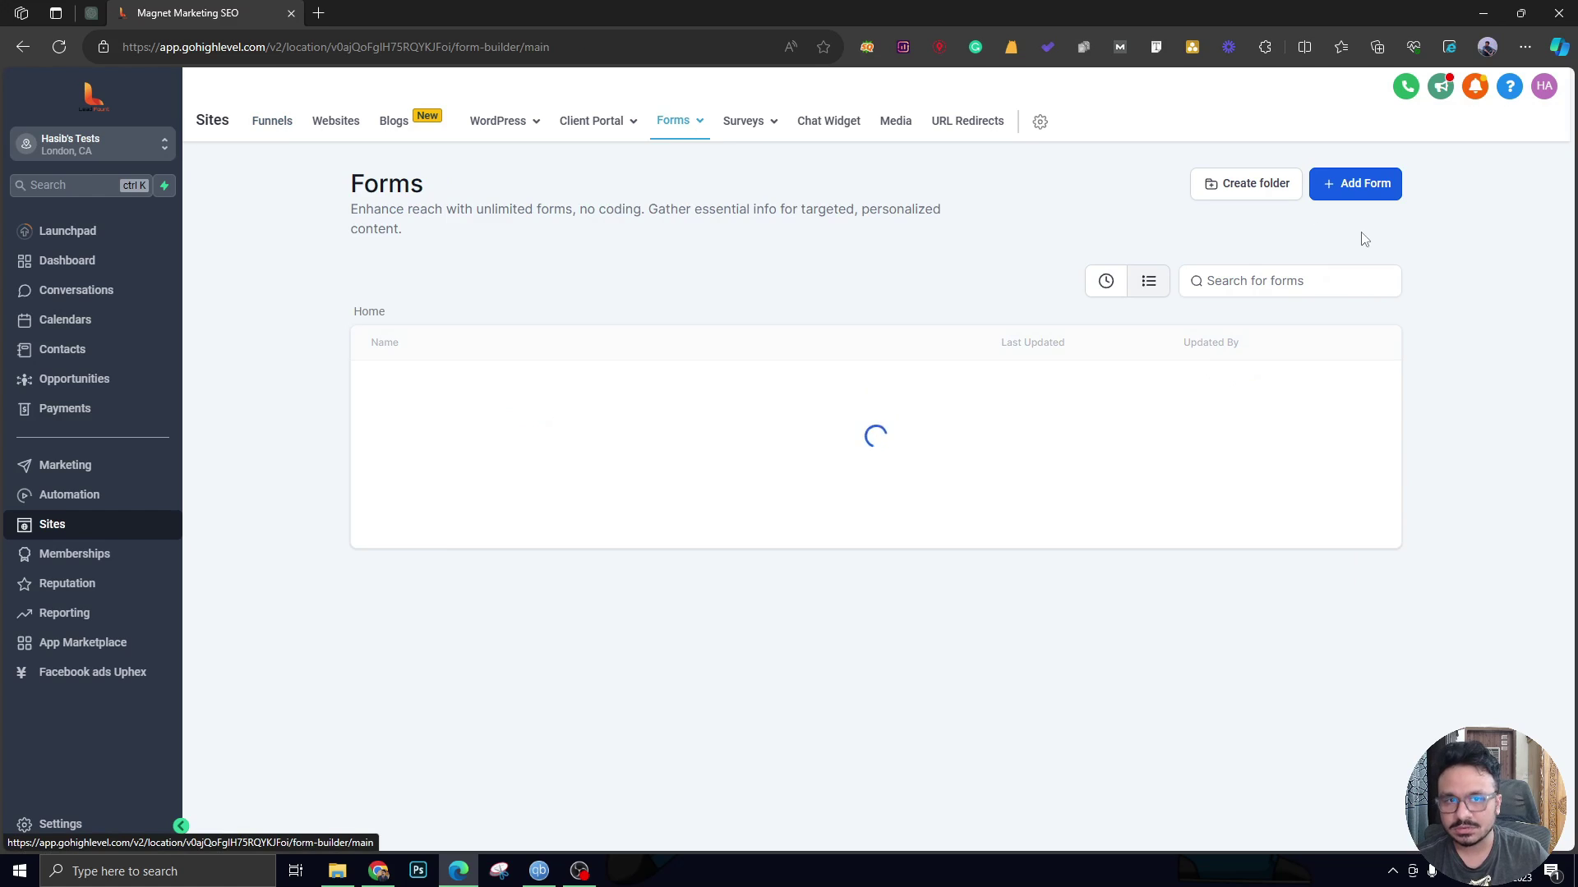
click(1356, 185)
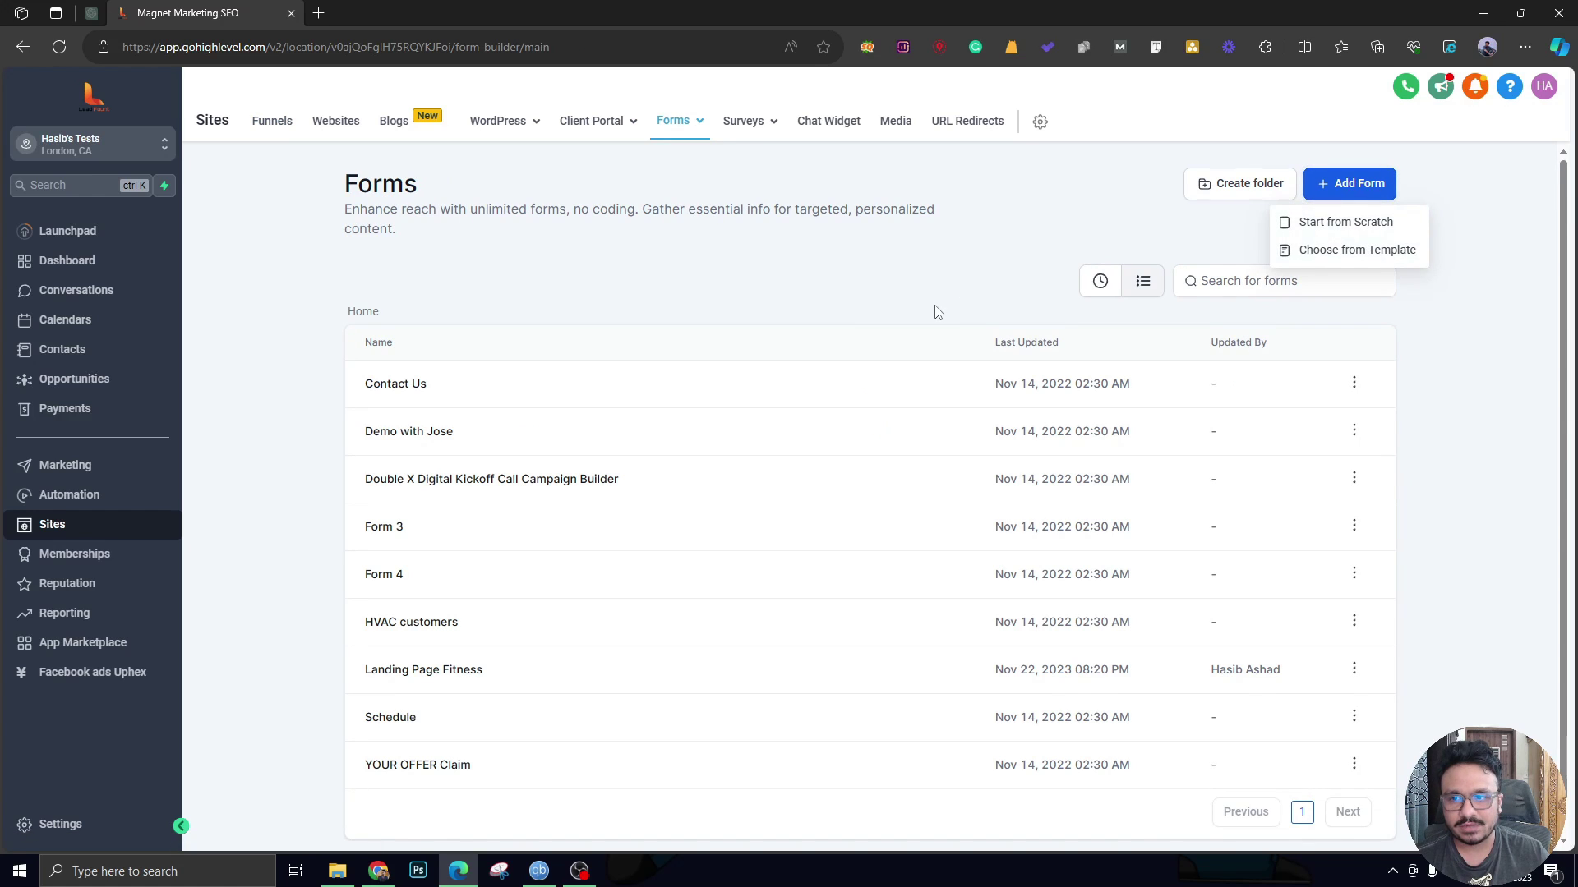
click(1475, 238)
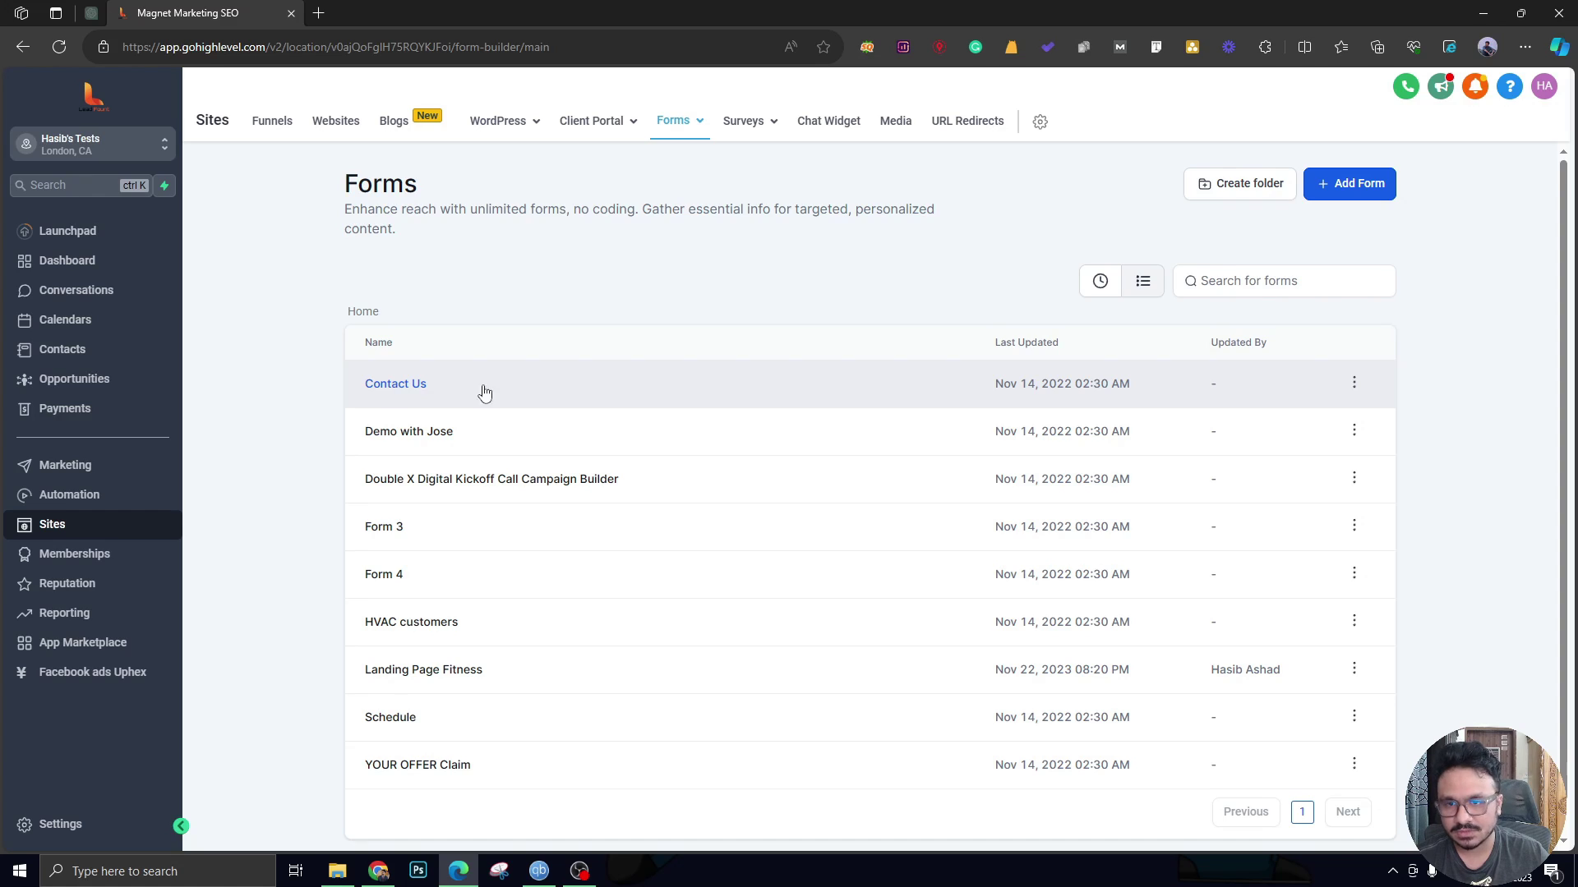
Open the Contact Us form in the form builder through its Edit action.
click(1355, 383)
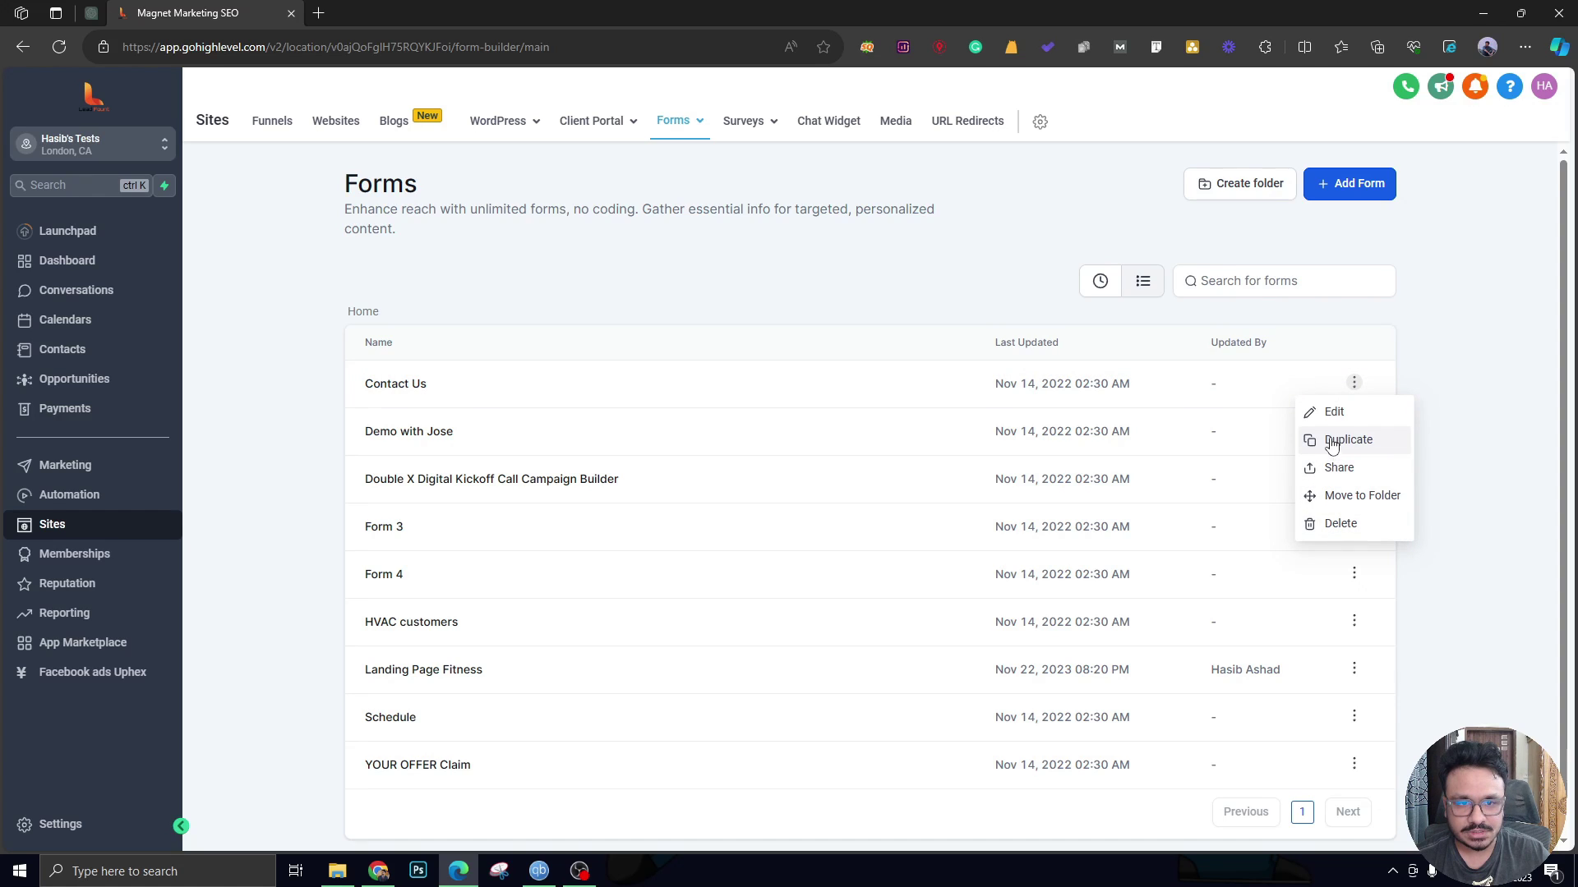
click(904, 386)
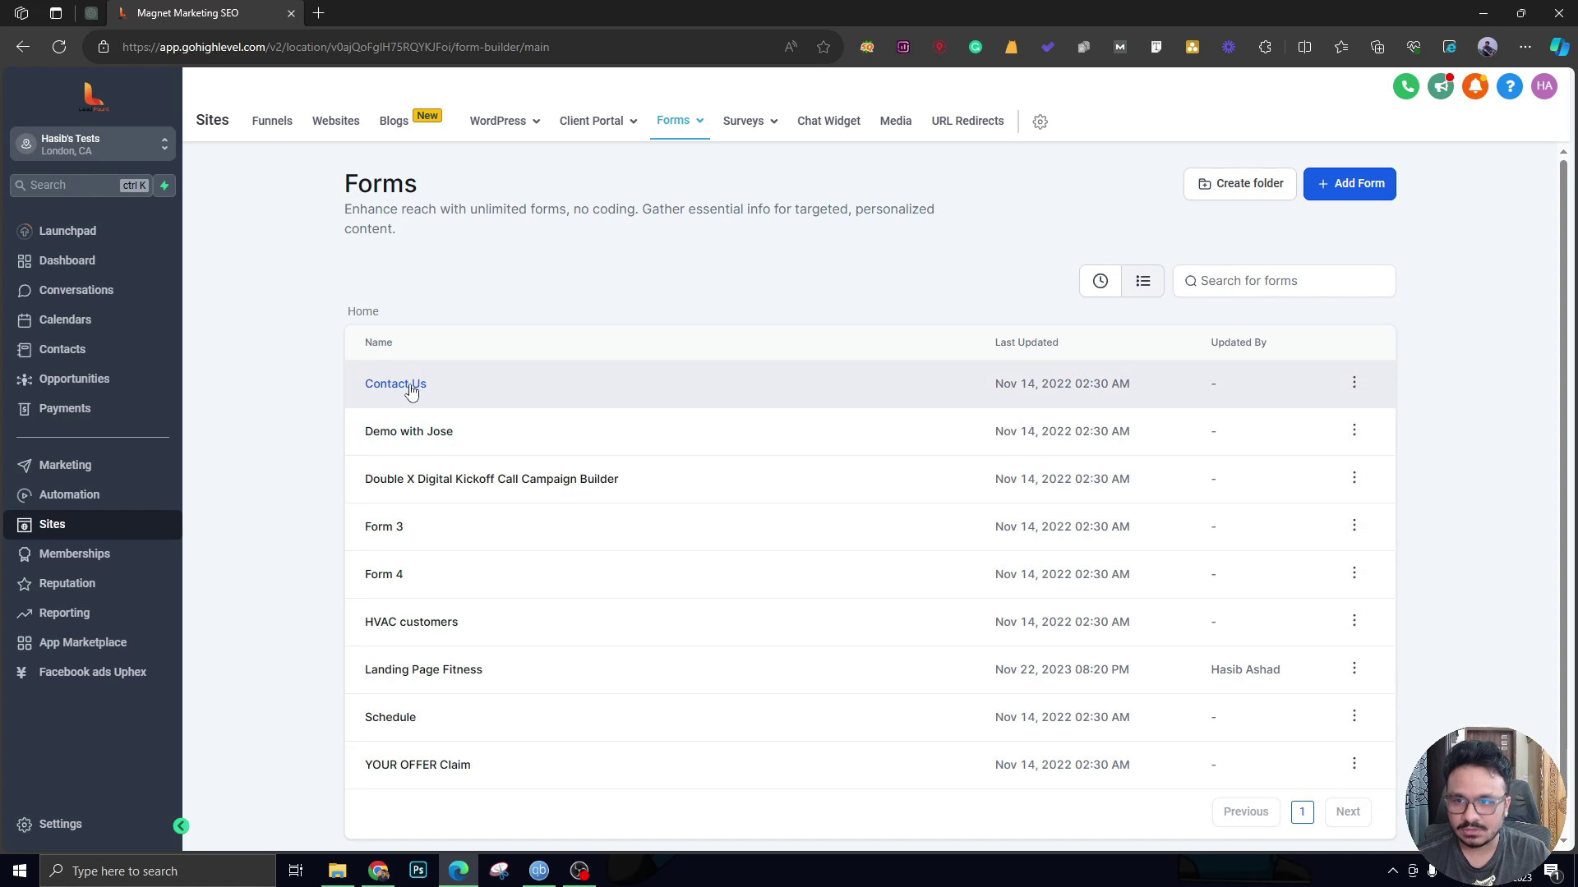
click(402, 549)
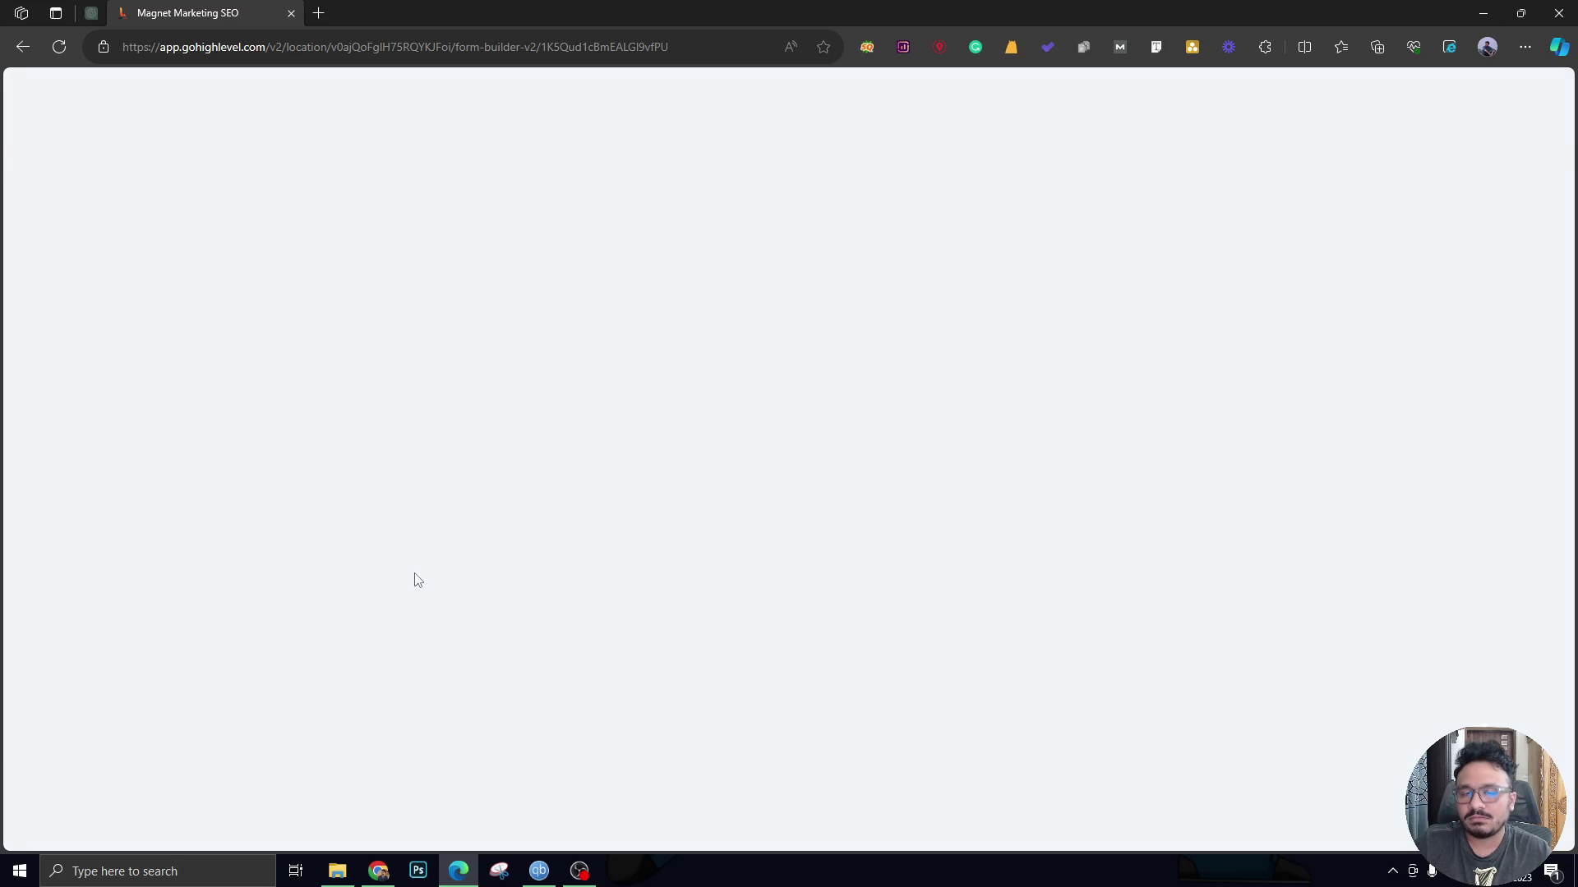
Copy the Contact Us form's direct link from its Integrate sharing options.
click(1547, 131)
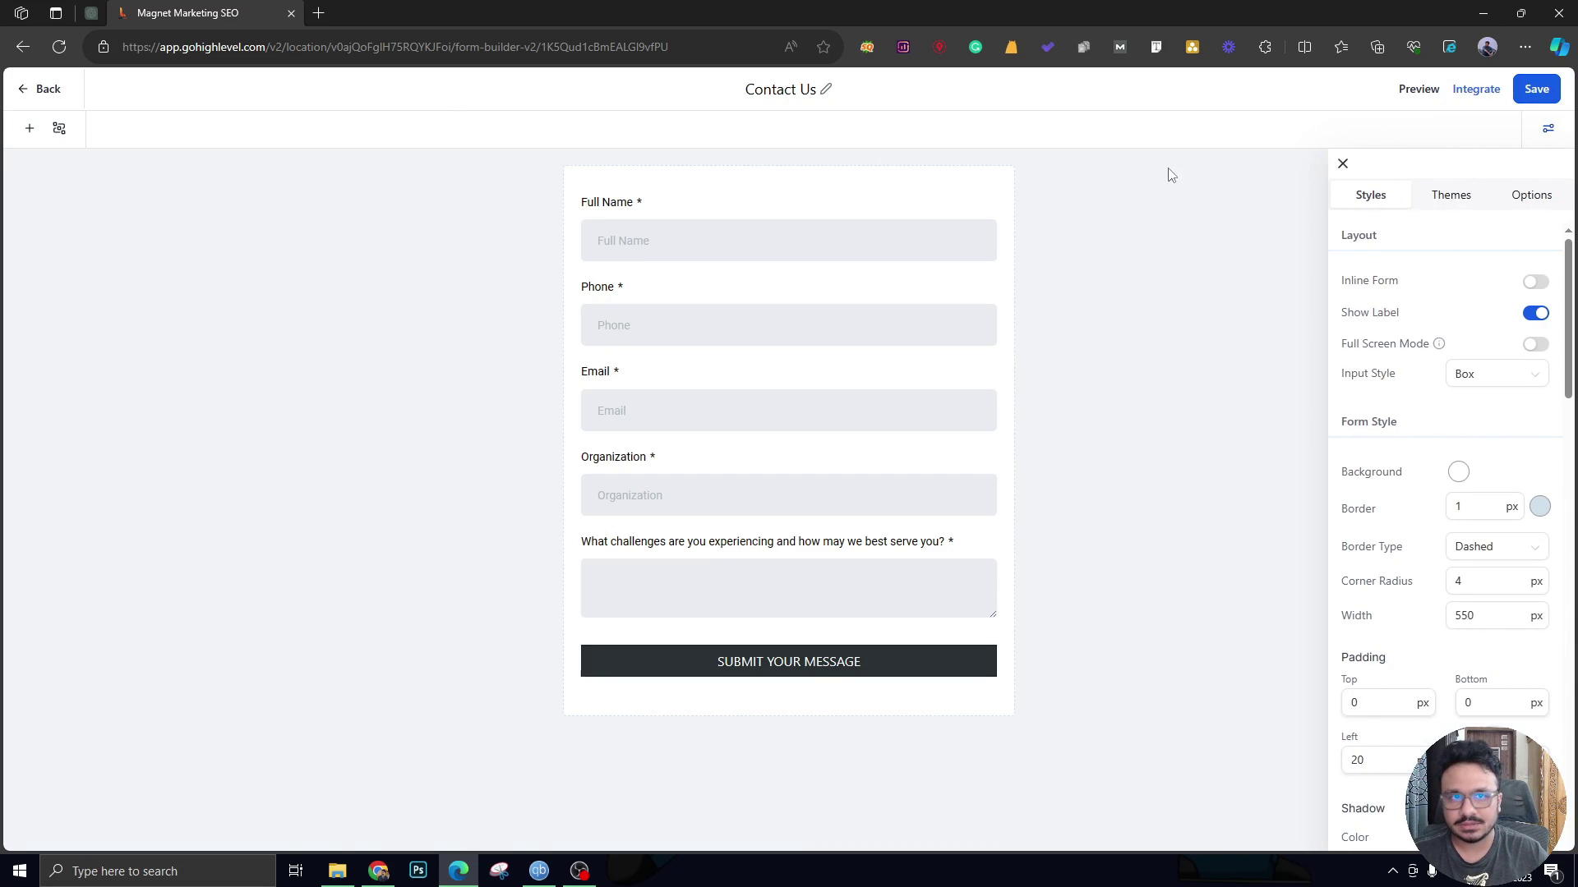
click(1463, 90)
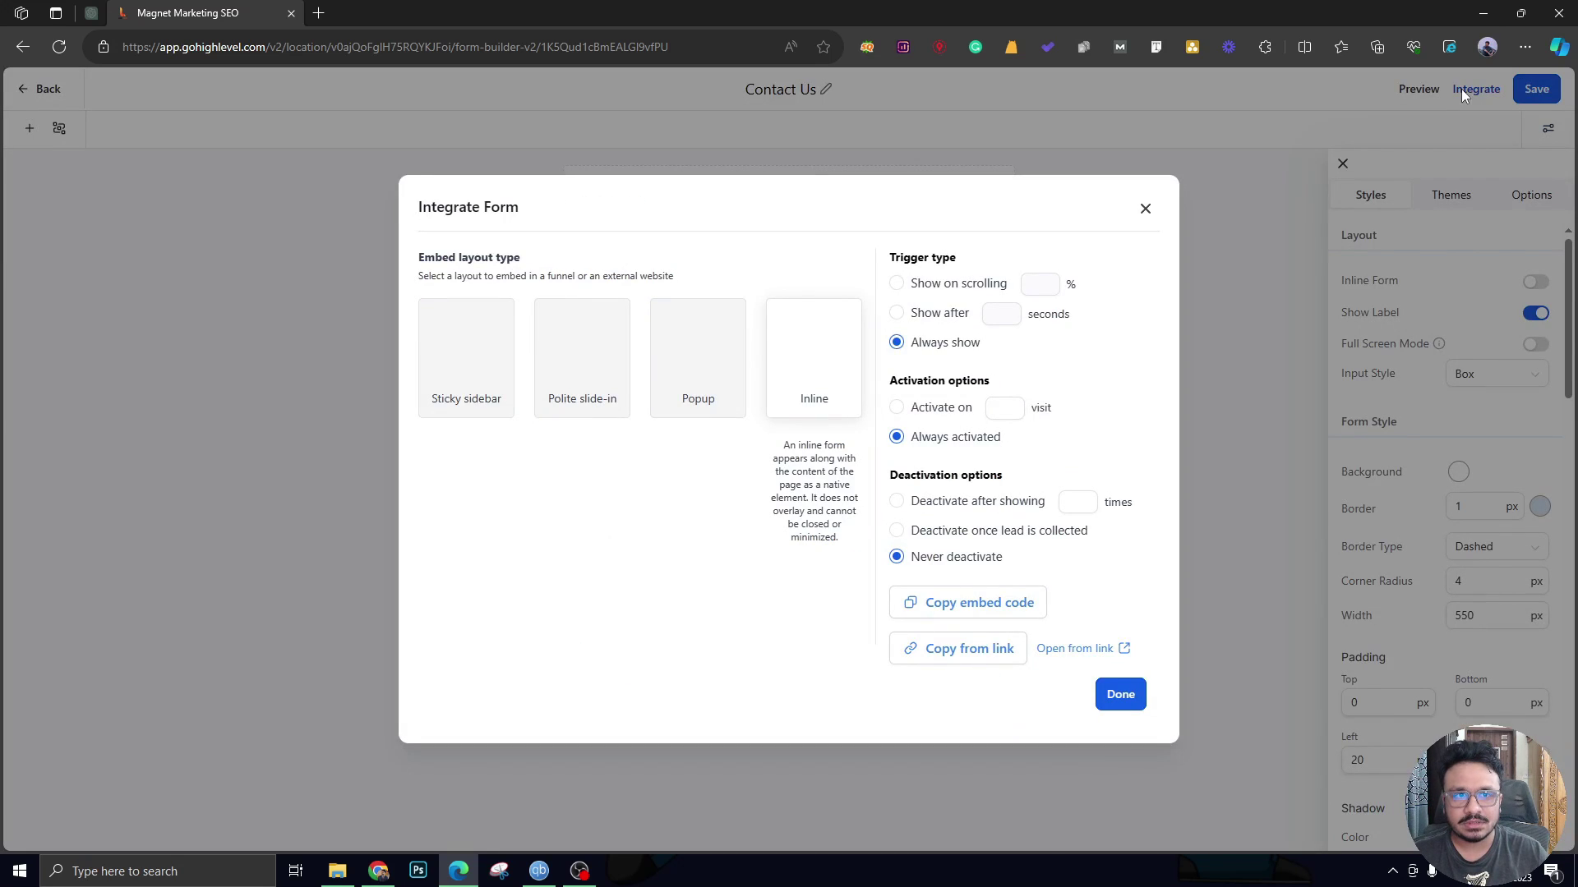
click(978, 650)
Open a new browser tab, then take GoHighLevel back to the Automation workflows list.
key(ctrl+t)
click(403, 10)
click(188, 12)
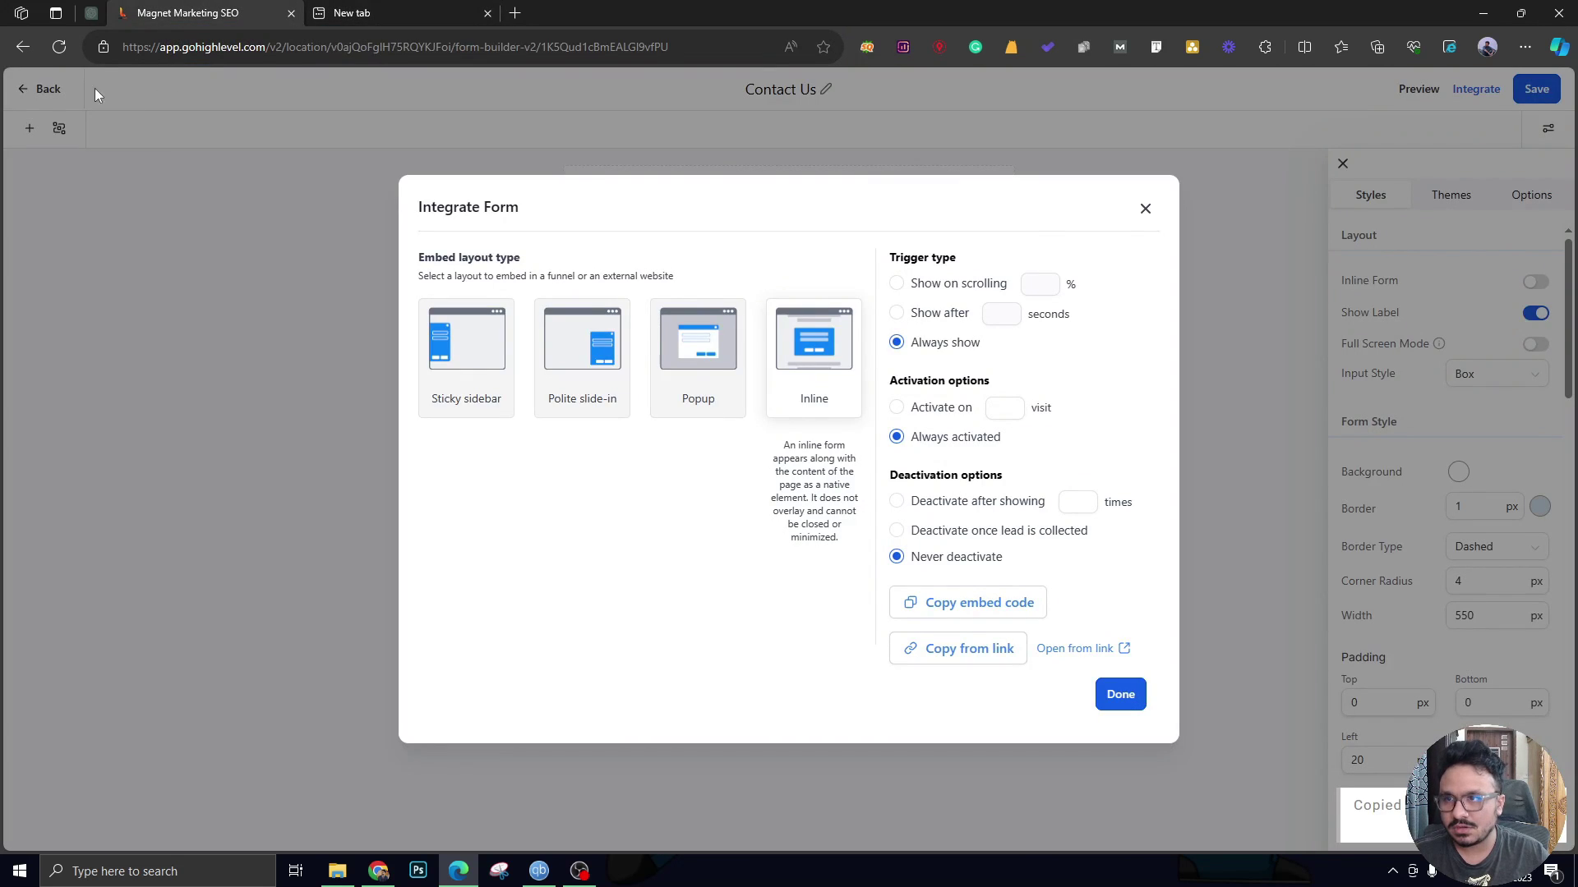
click(23, 46)
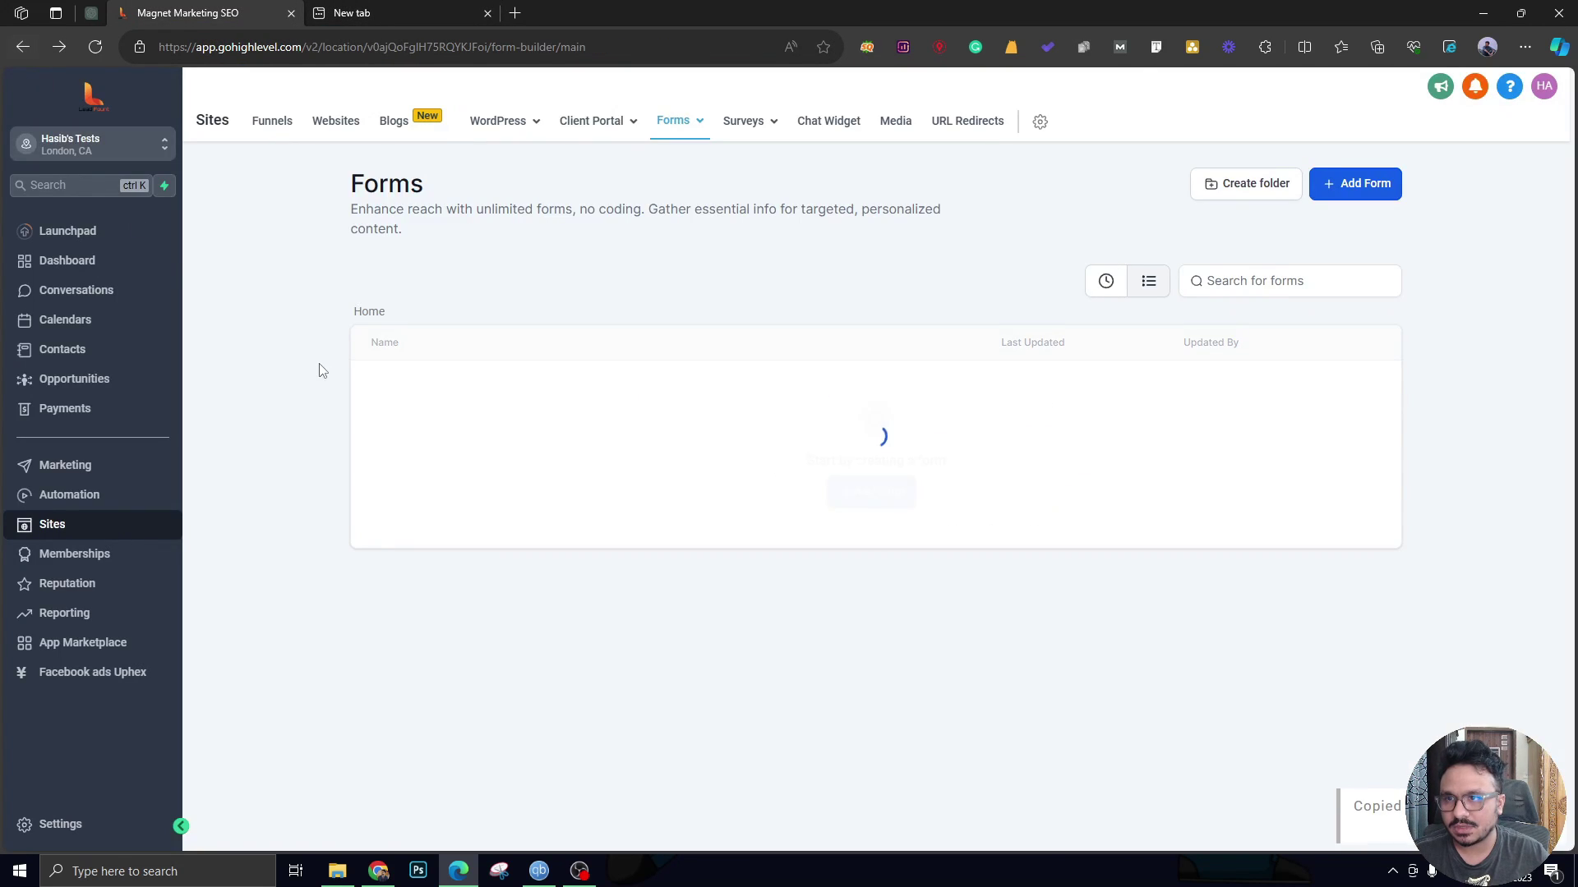
click(62, 498)
Load the copied Contact Us form link in the new tab, then return to GoHighLevel.
click(469, 9)
key(ctrl+v)
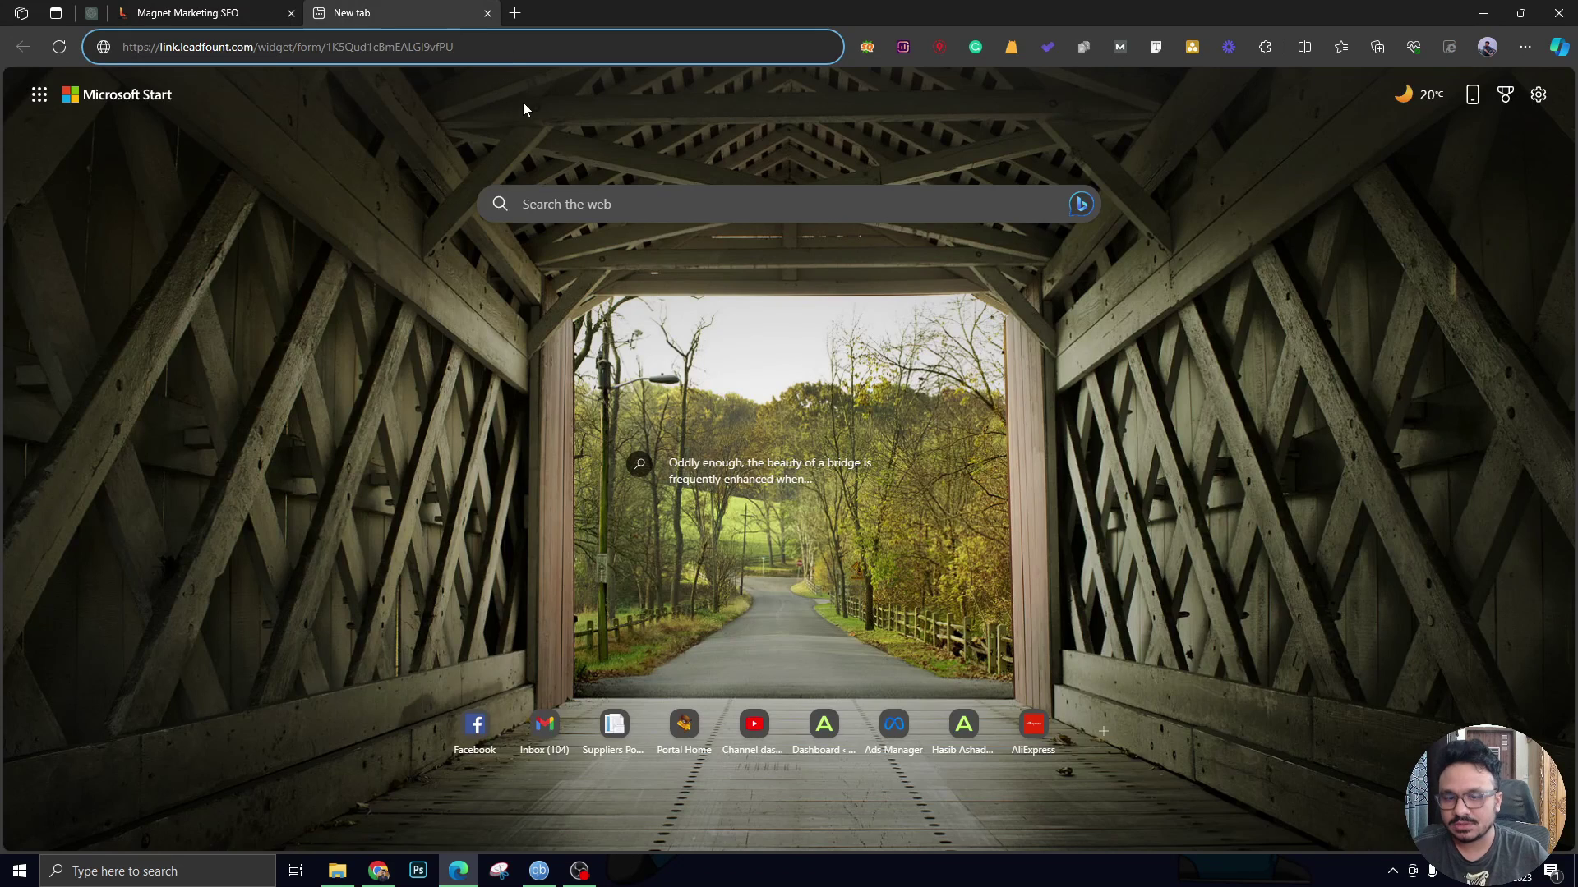
key(Return)
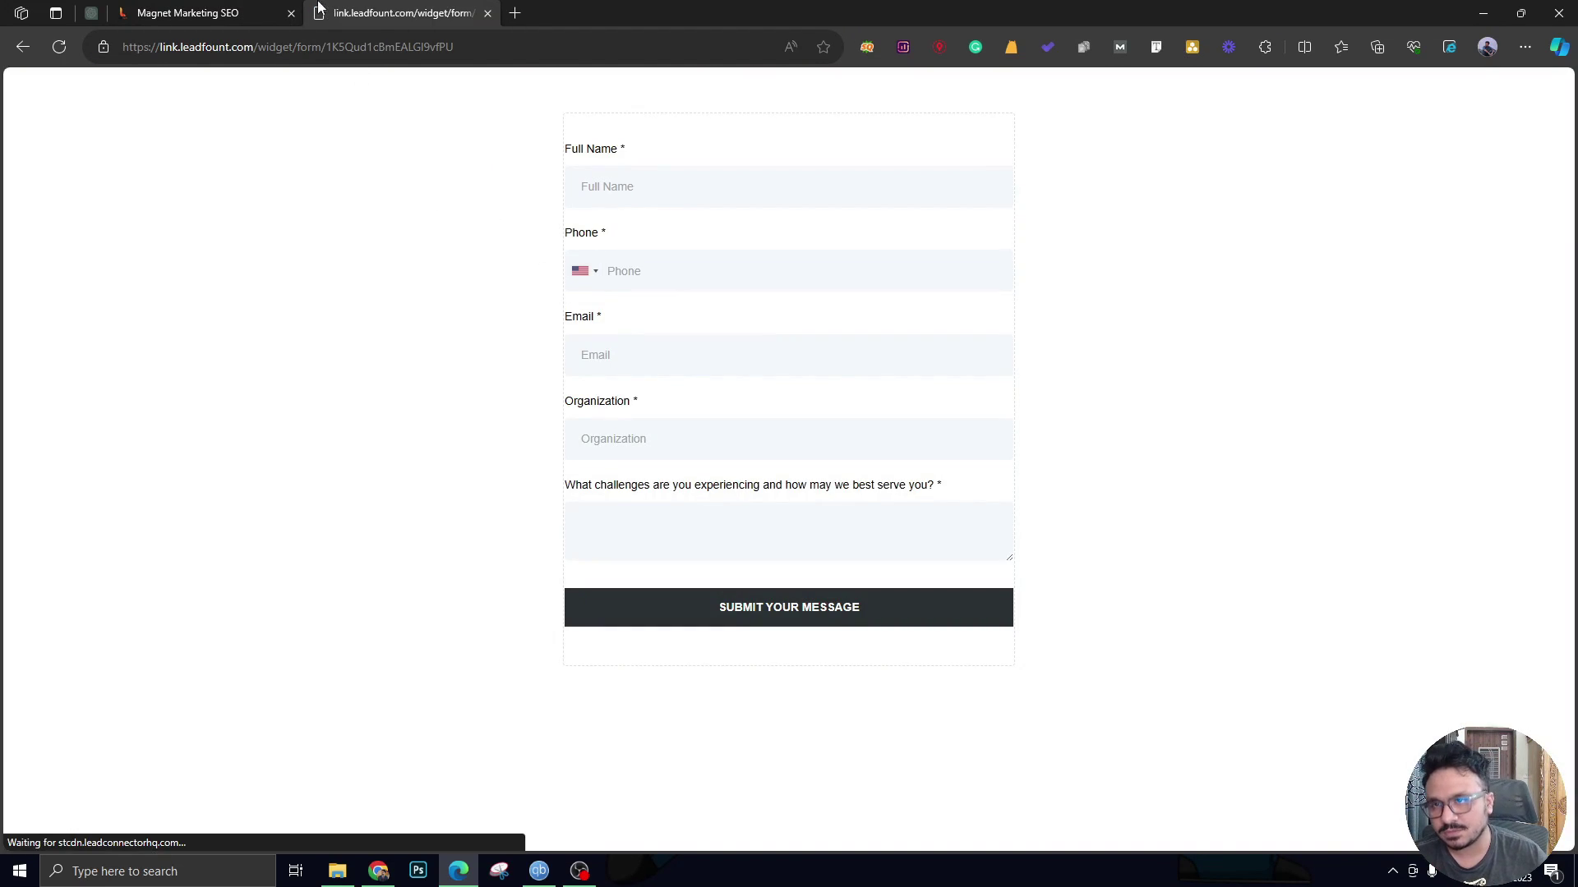
key(ctrl+shift+Tab)
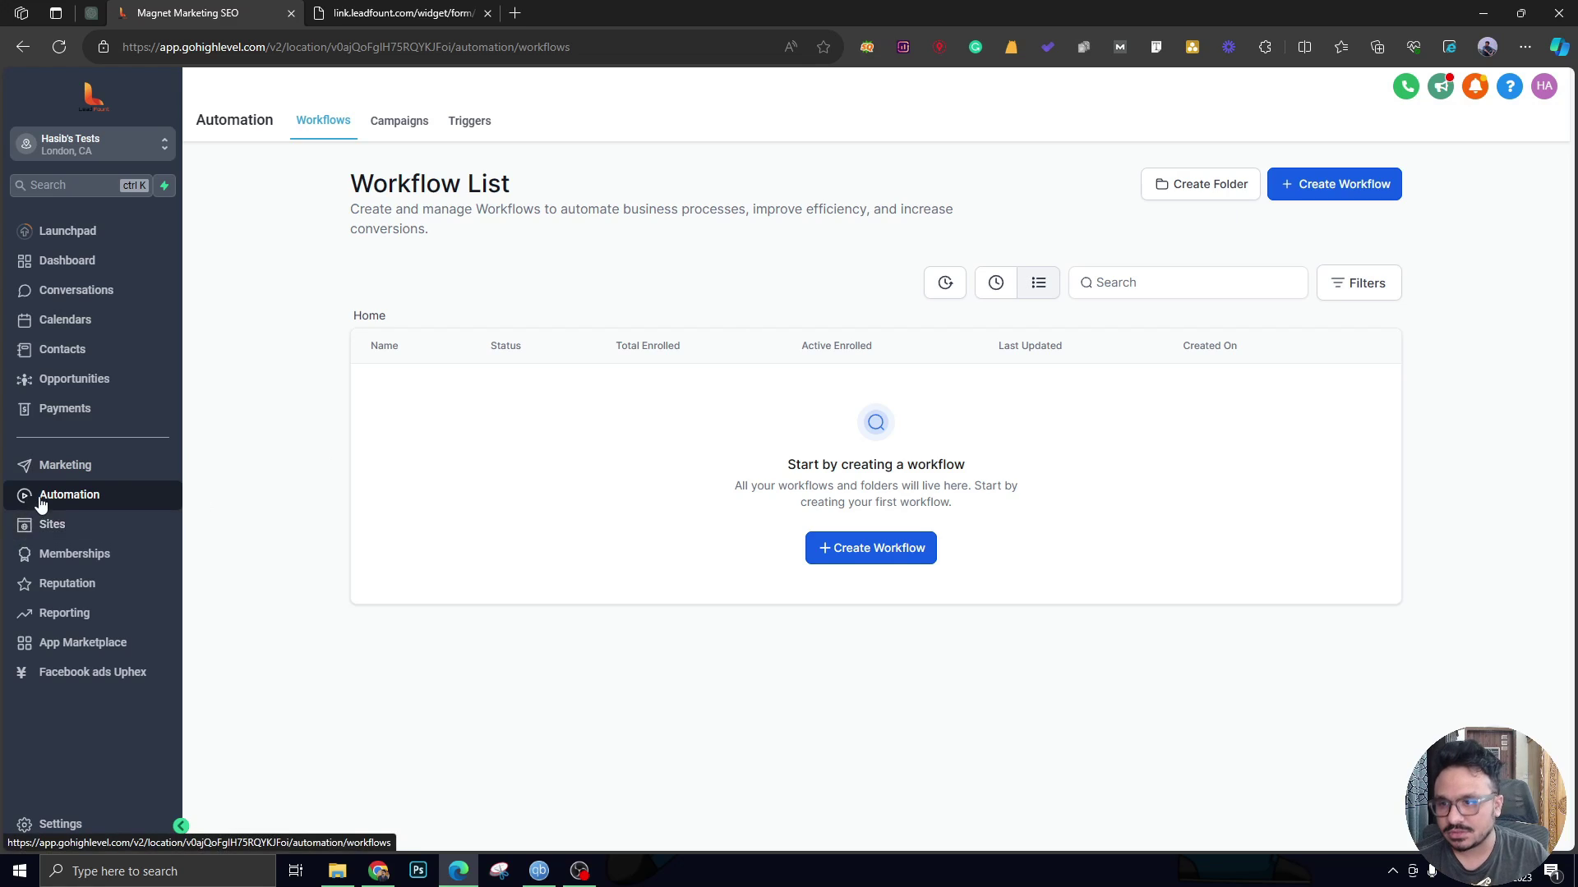
Create a workflow from scratch named 'Contact Us Form Submission >> Create Opportunity'.
click(1356, 193)
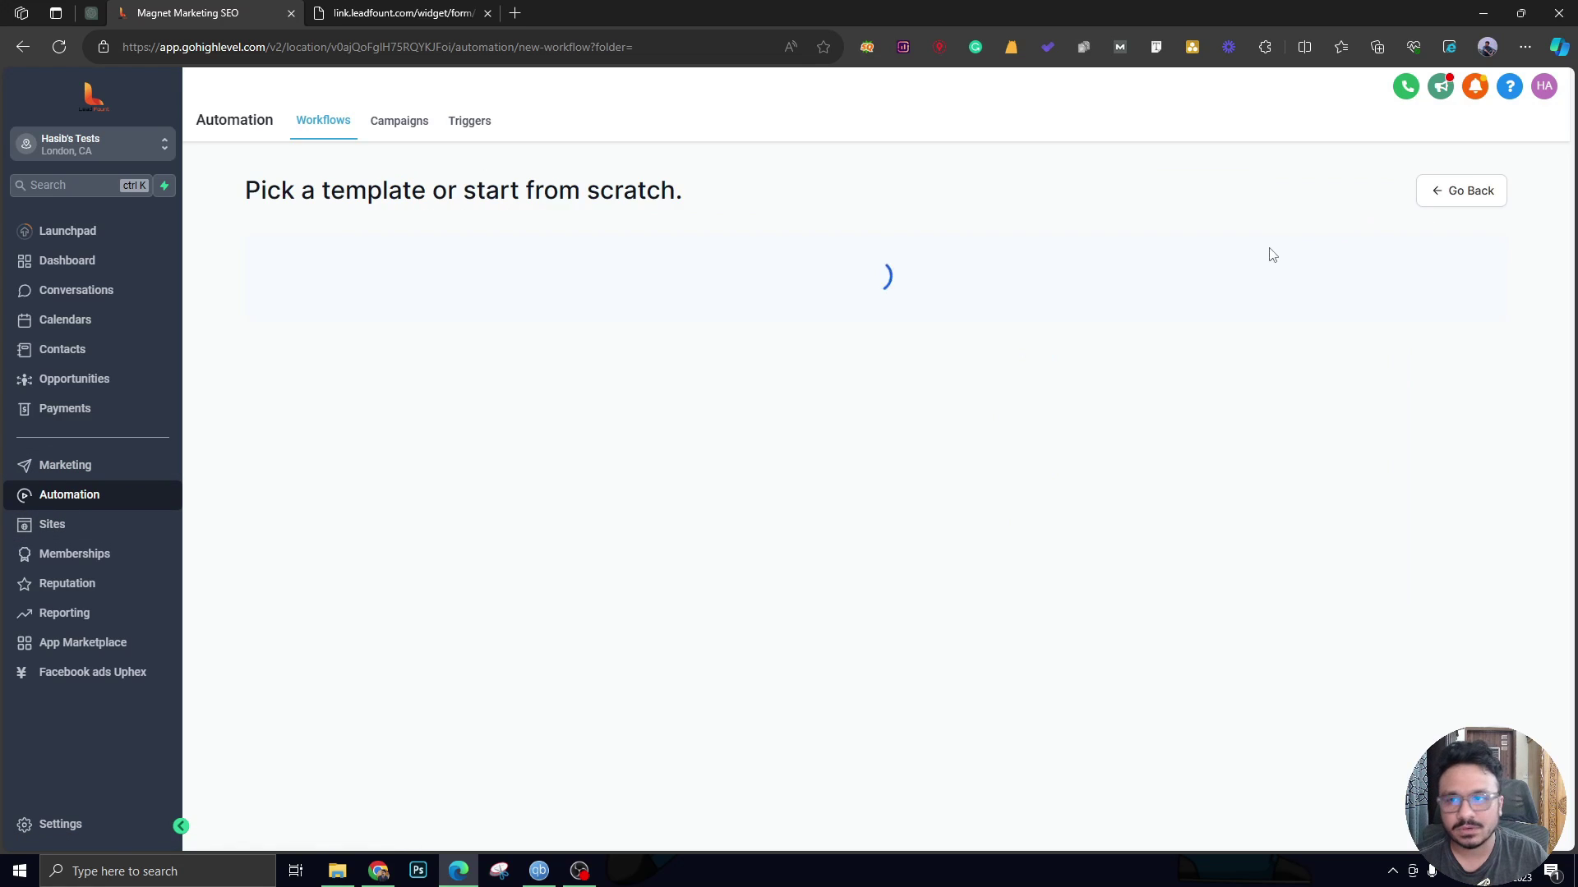
click(408, 13)
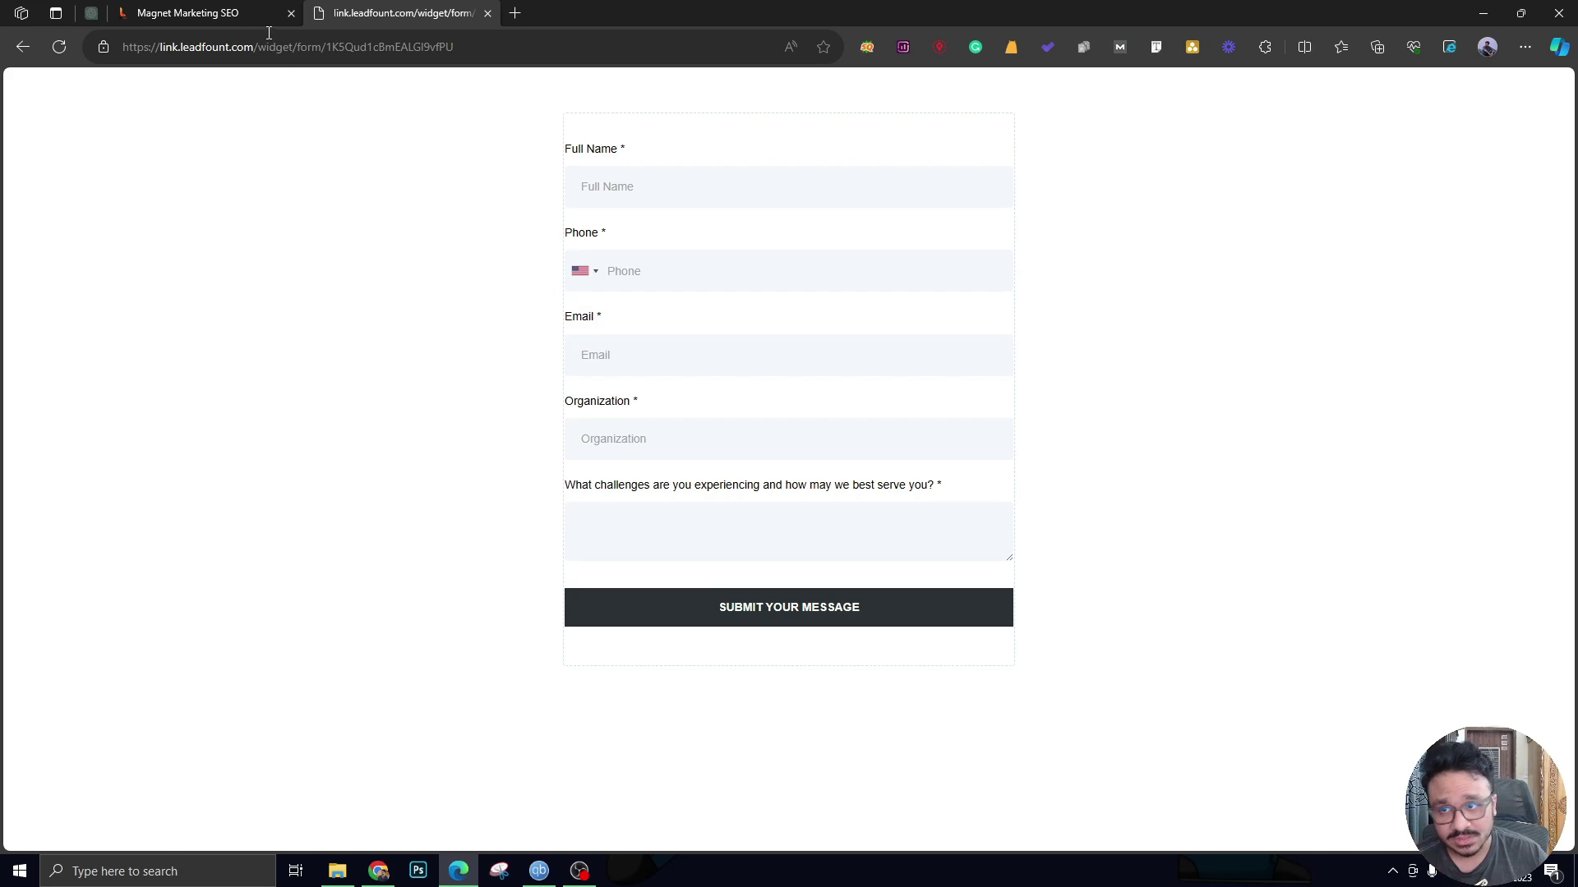
click(189, 13)
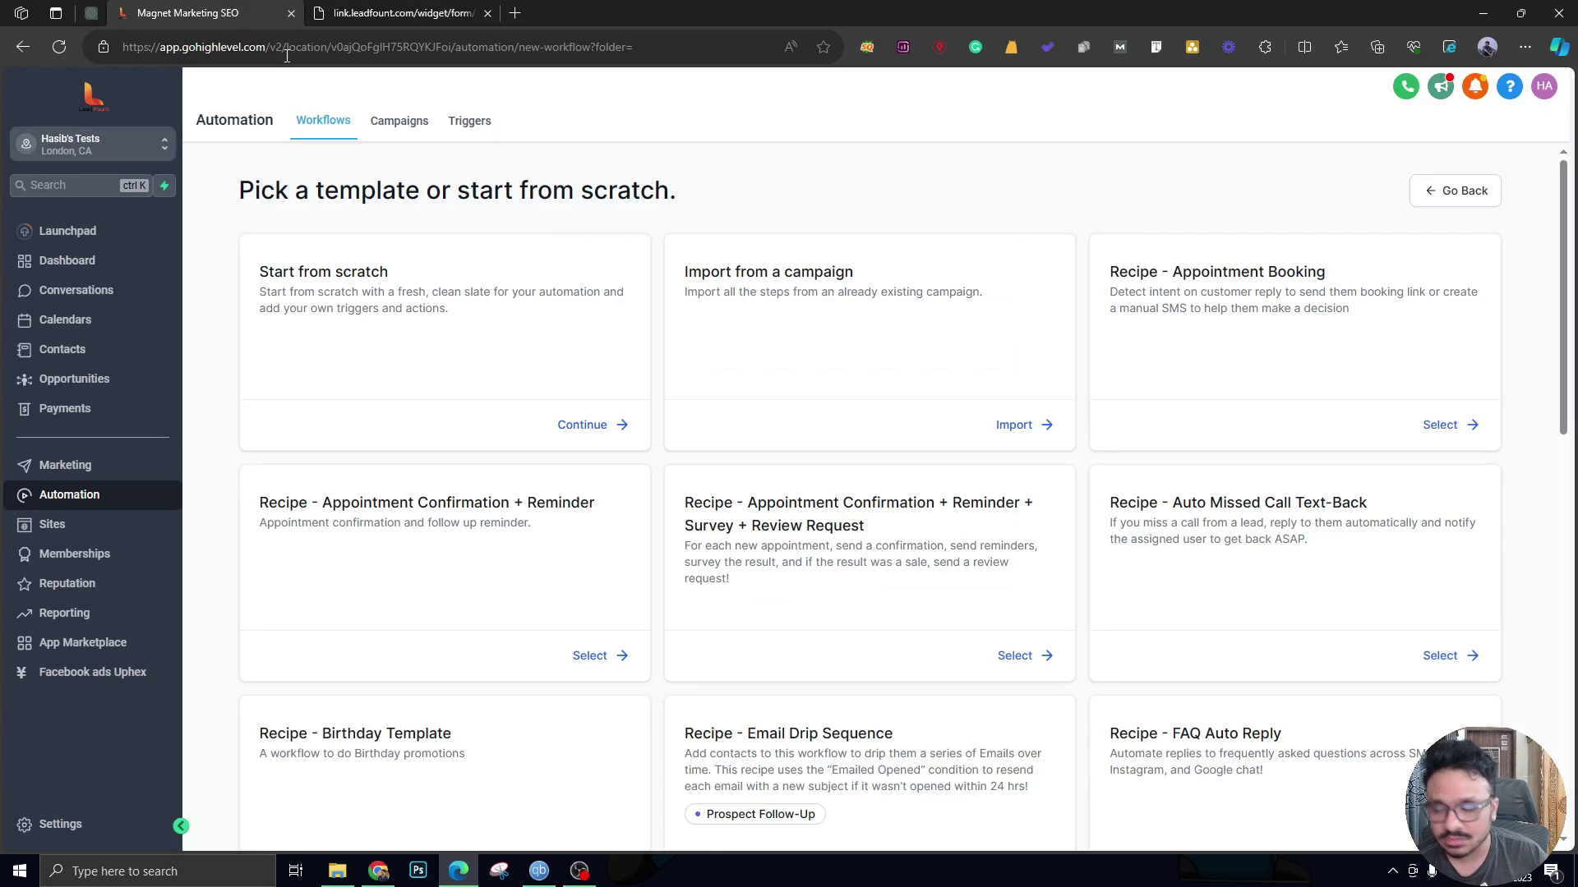
click(589, 423)
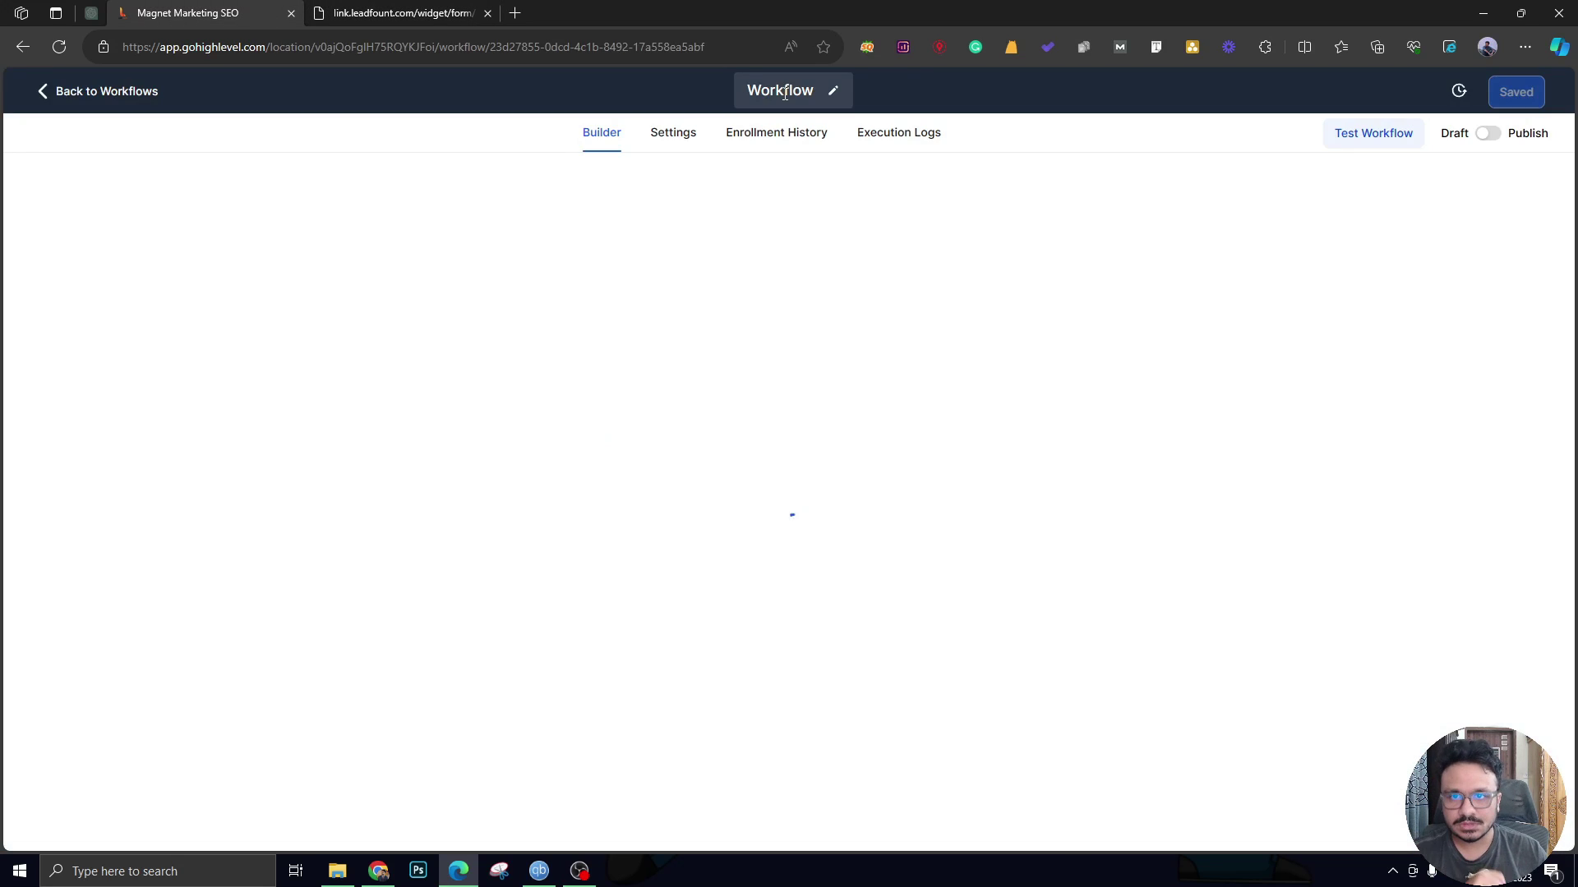
click(785, 92)
text(Con)
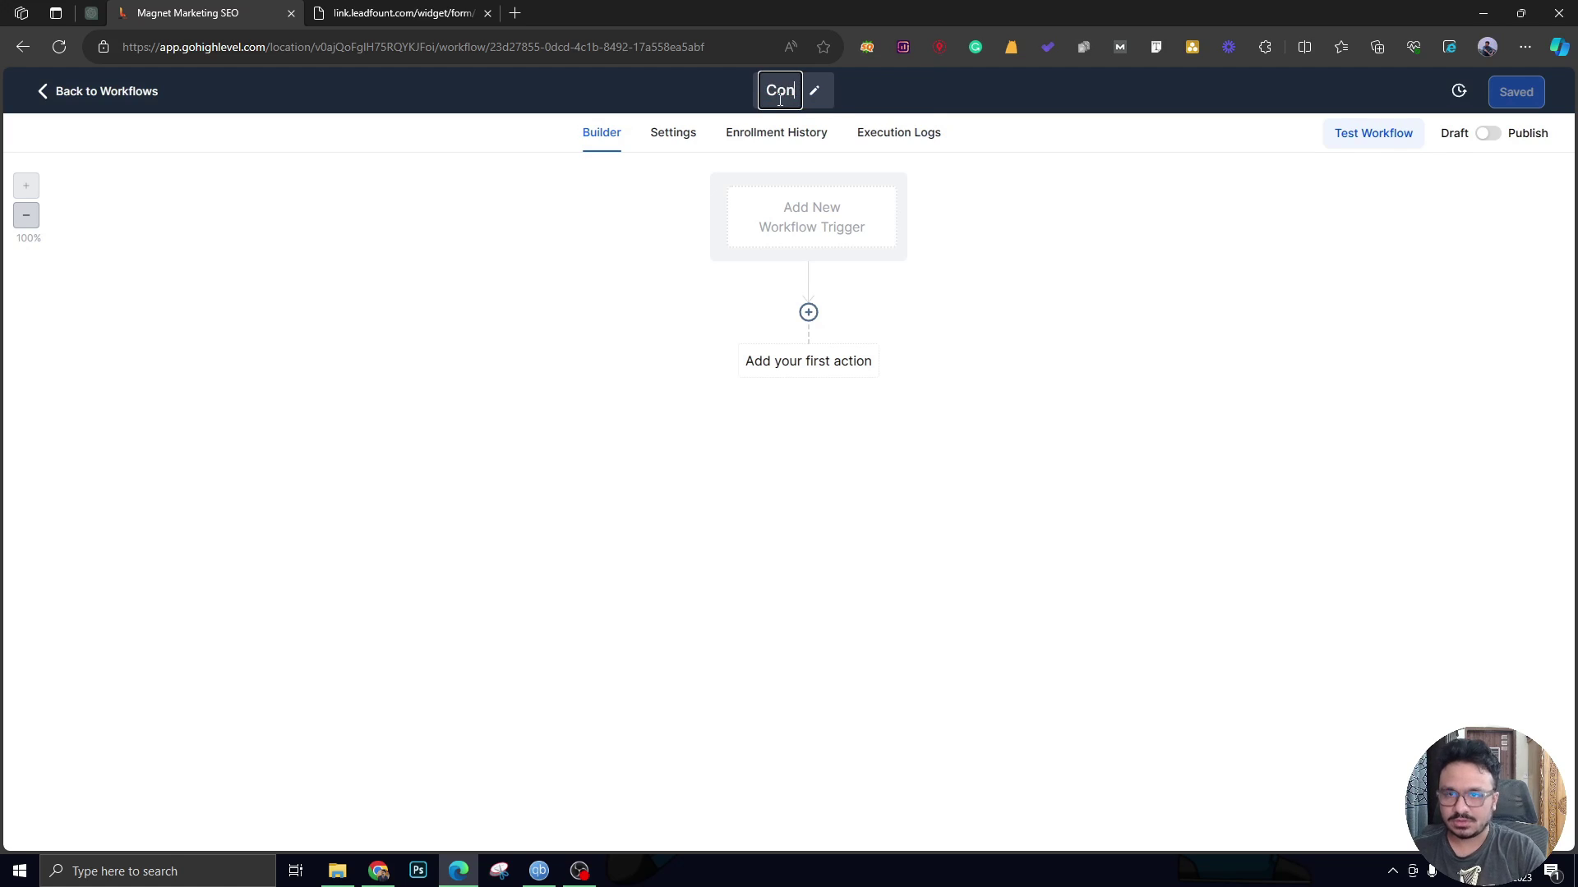
text(tact Us Form Submission >> Create Opportunity)
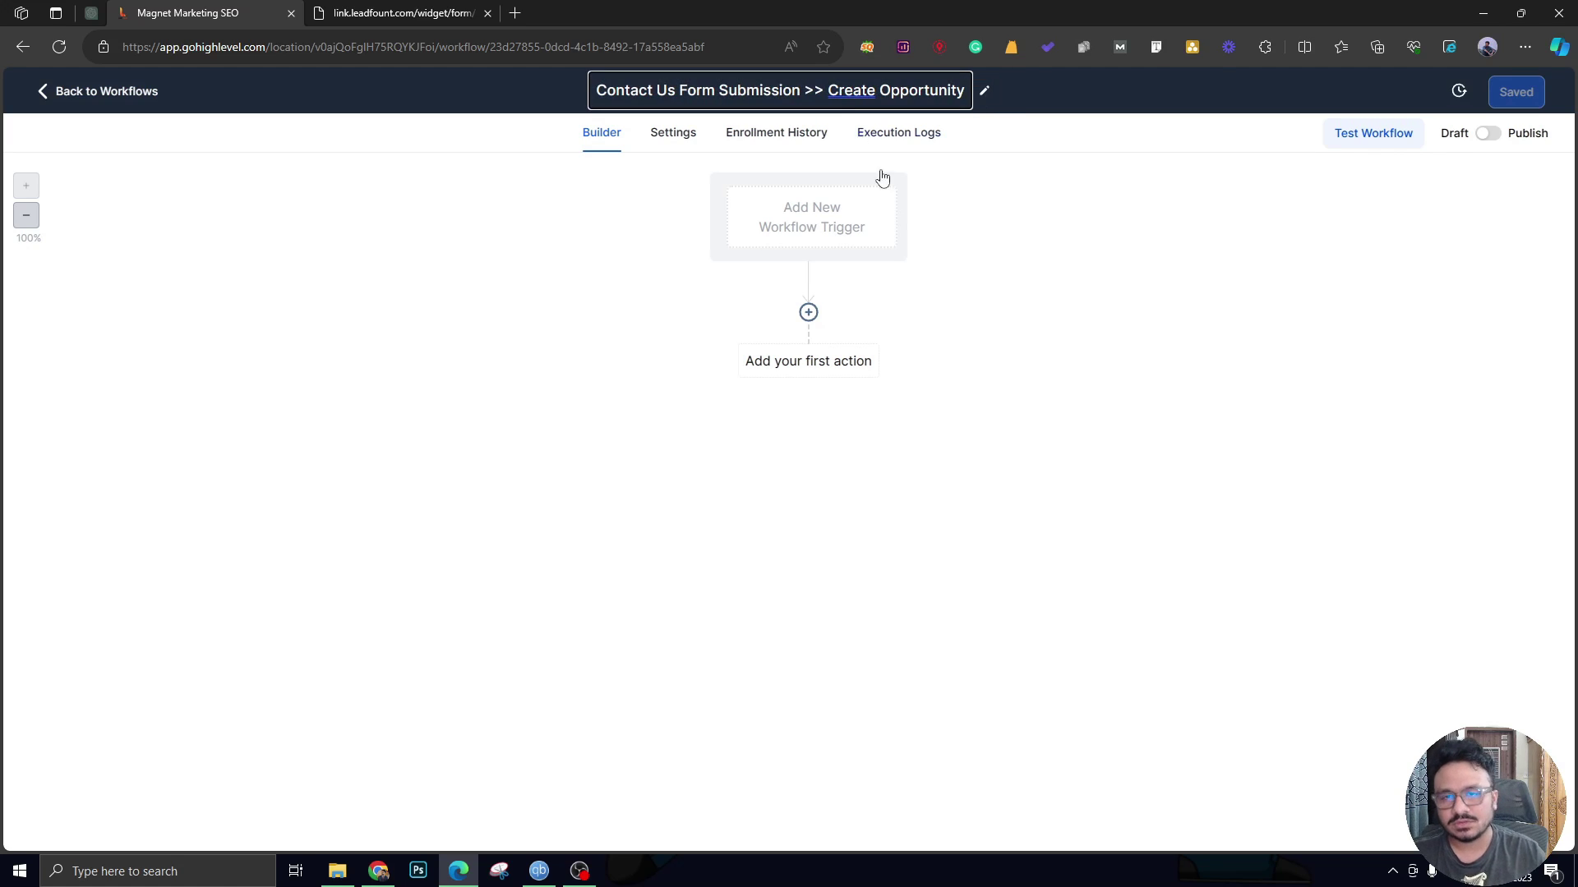
key(Return)
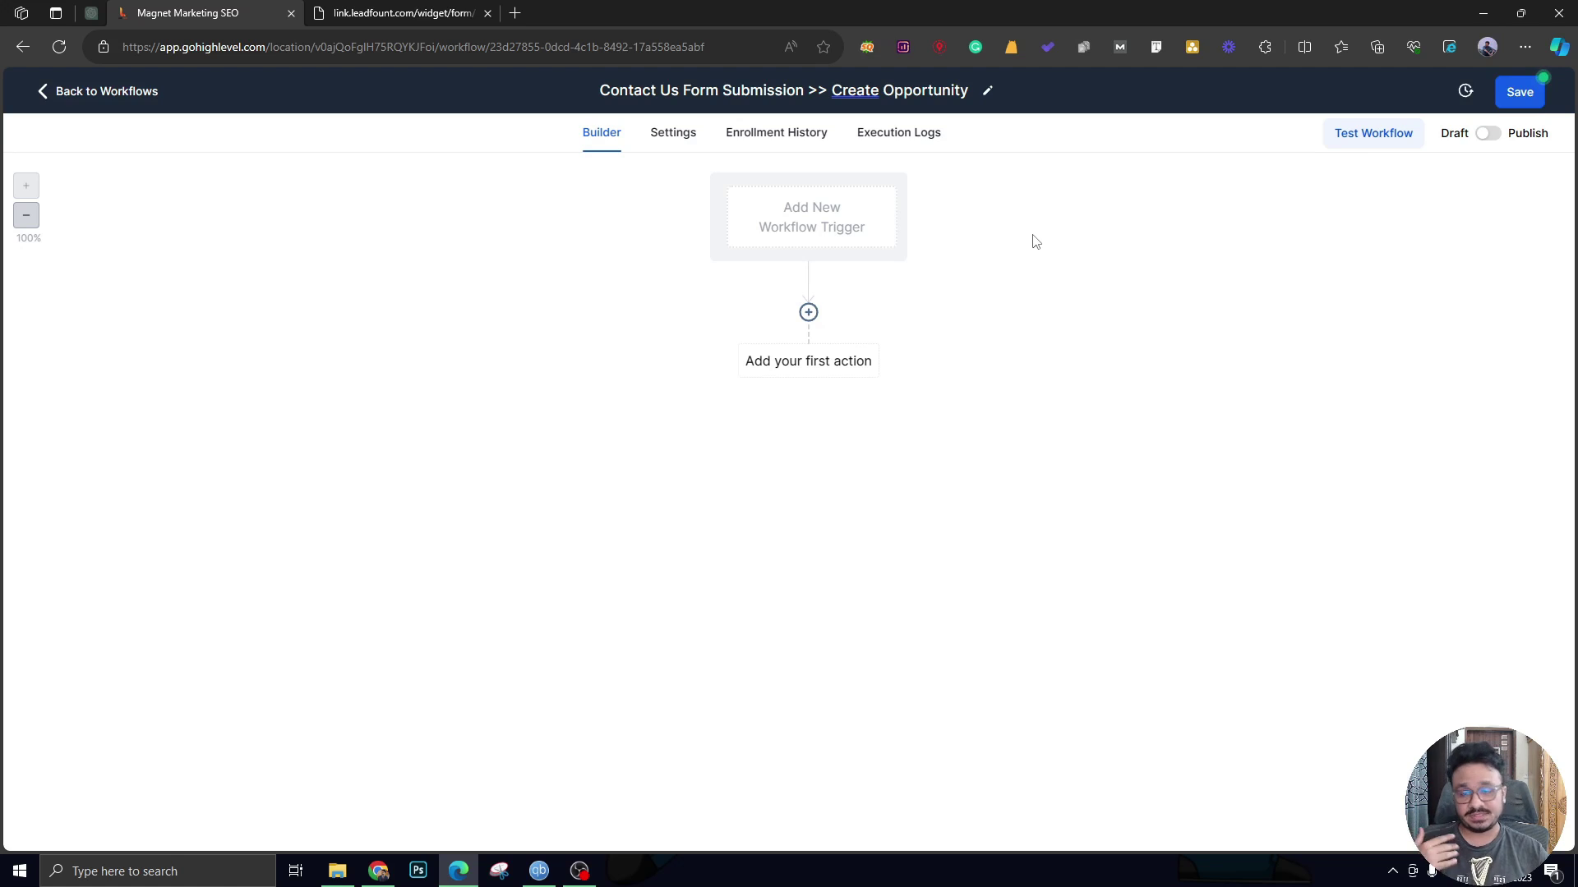
Add and save a Form Submitted trigger filtered to the Contact Us form.
click(854, 232)
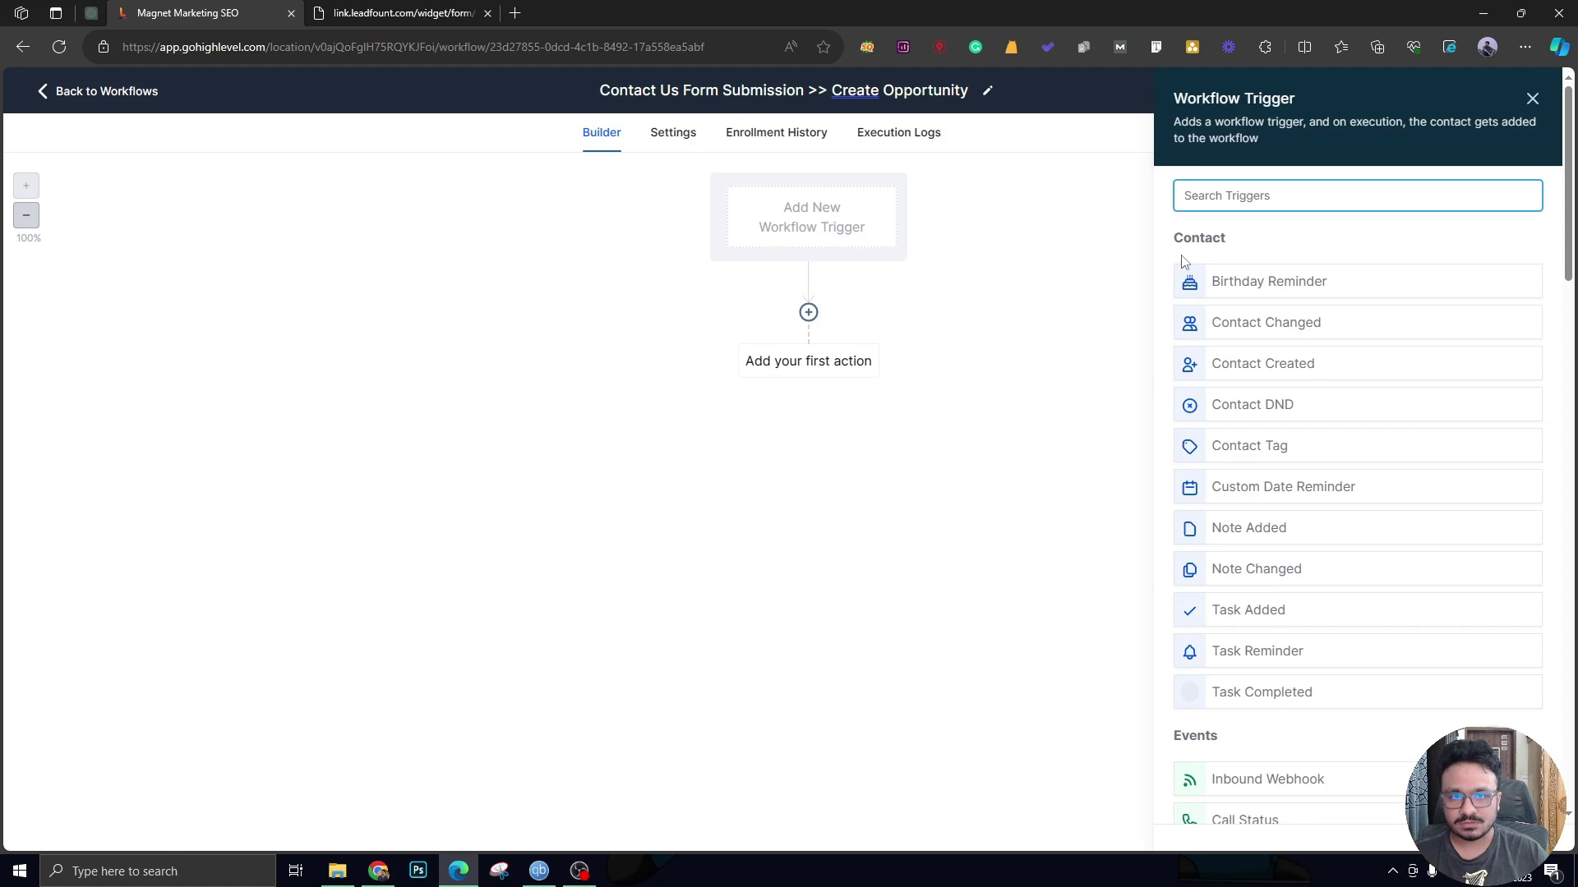
text(for)
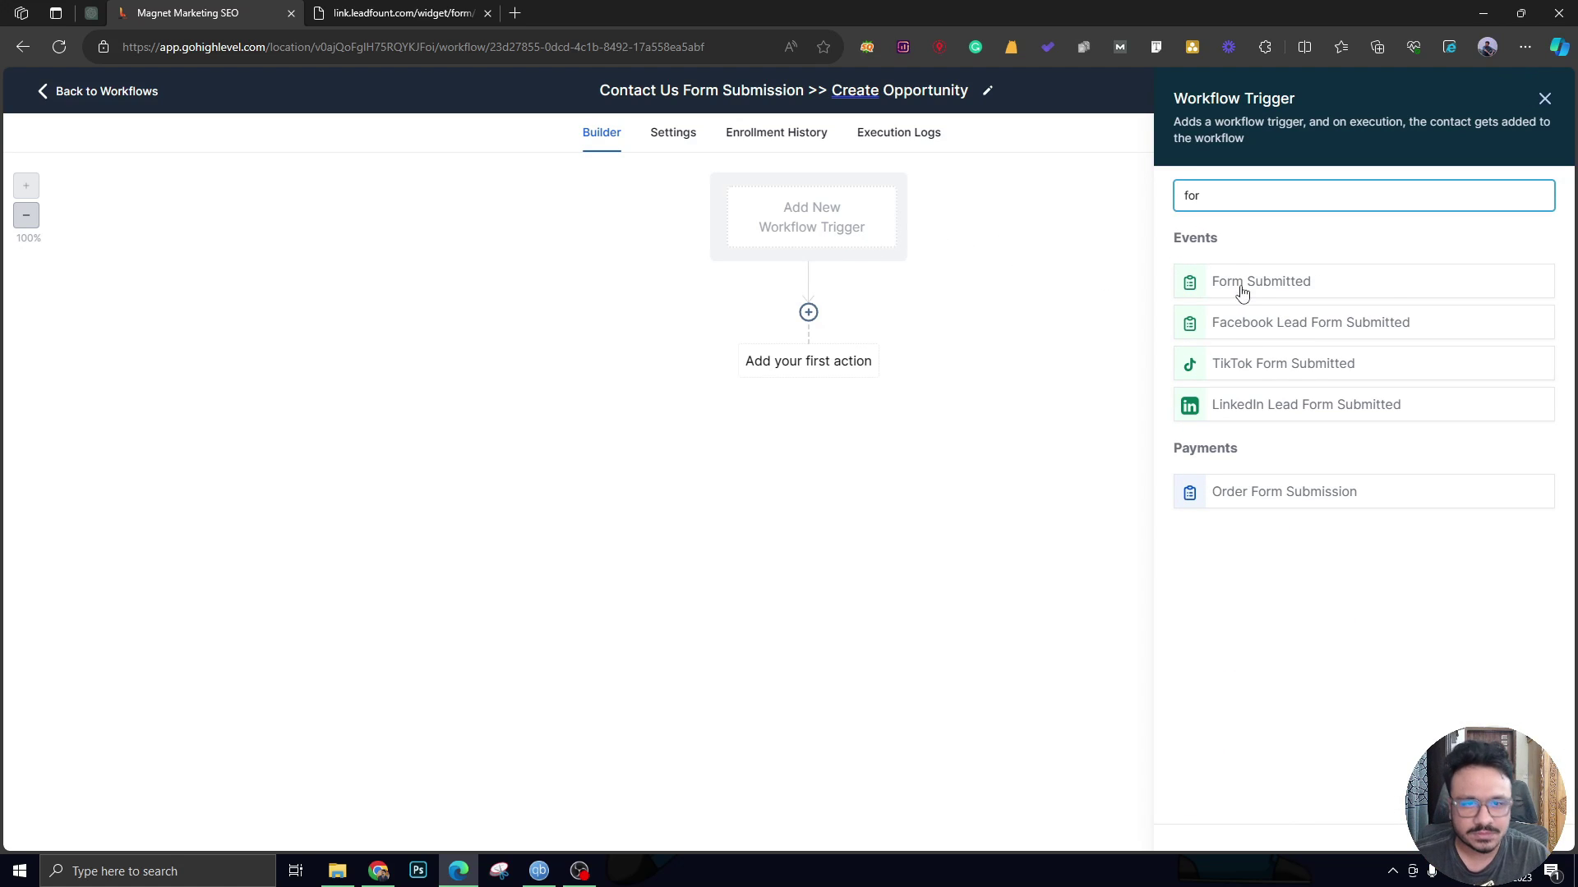
click(1237, 286)
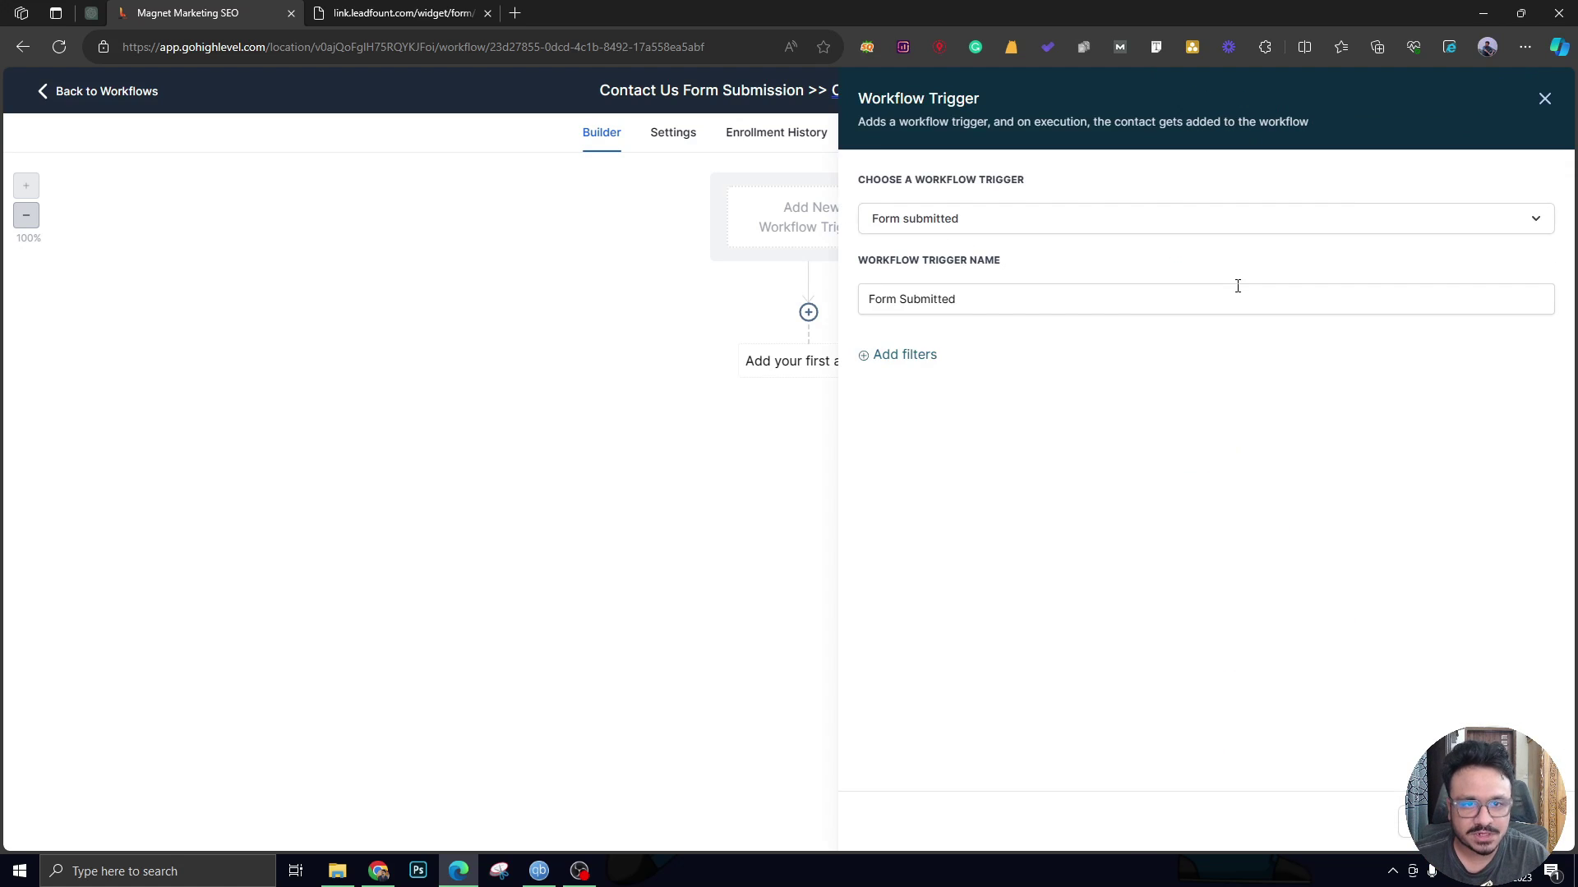
click(914, 355)
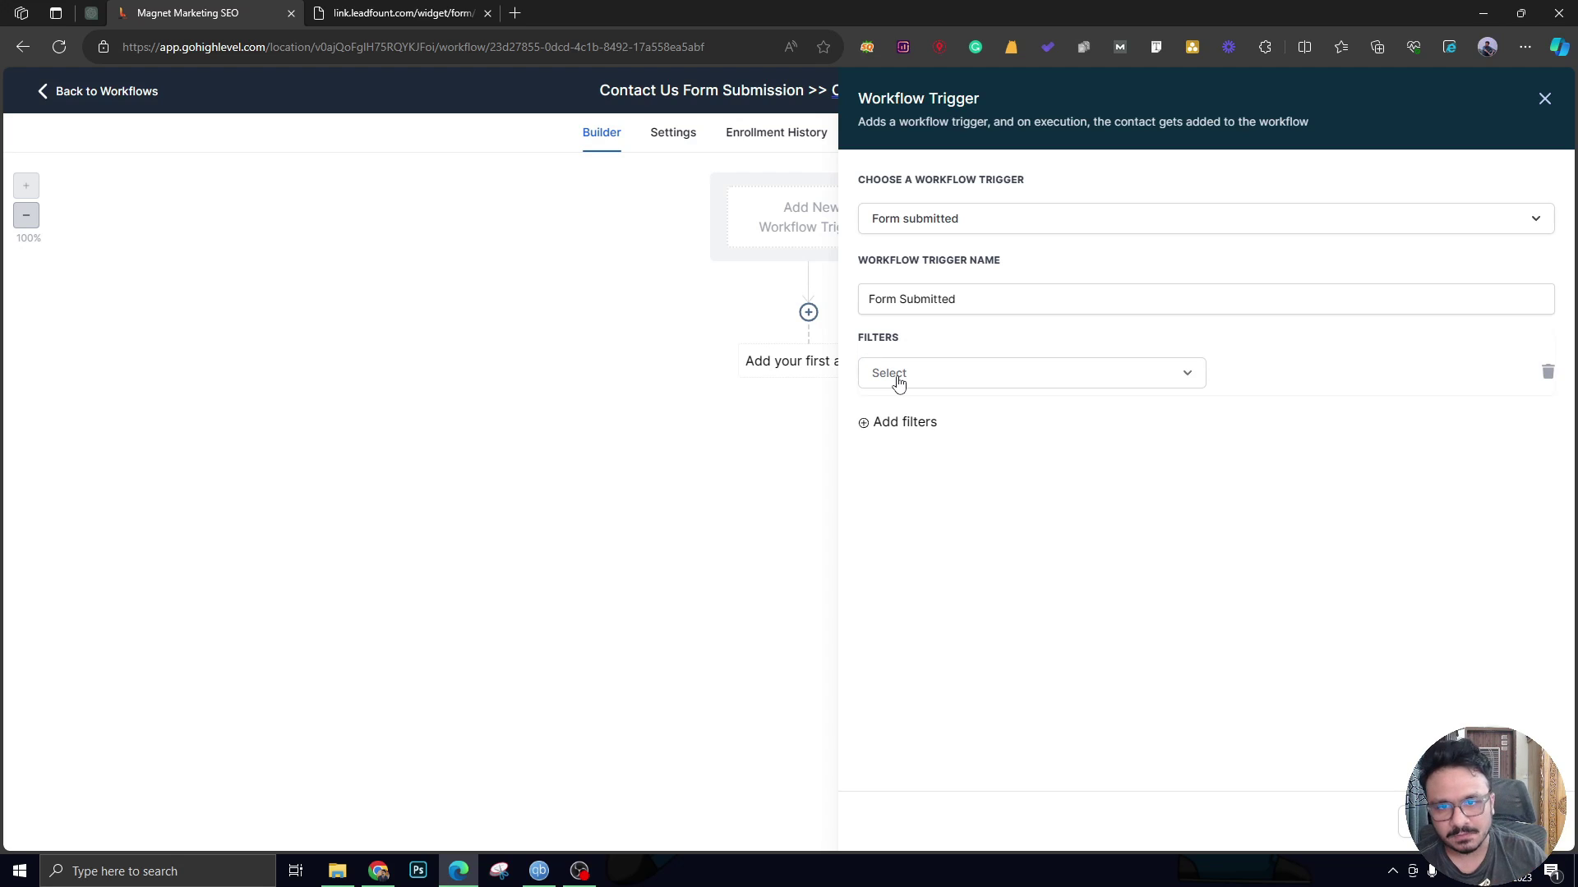
click(907, 373)
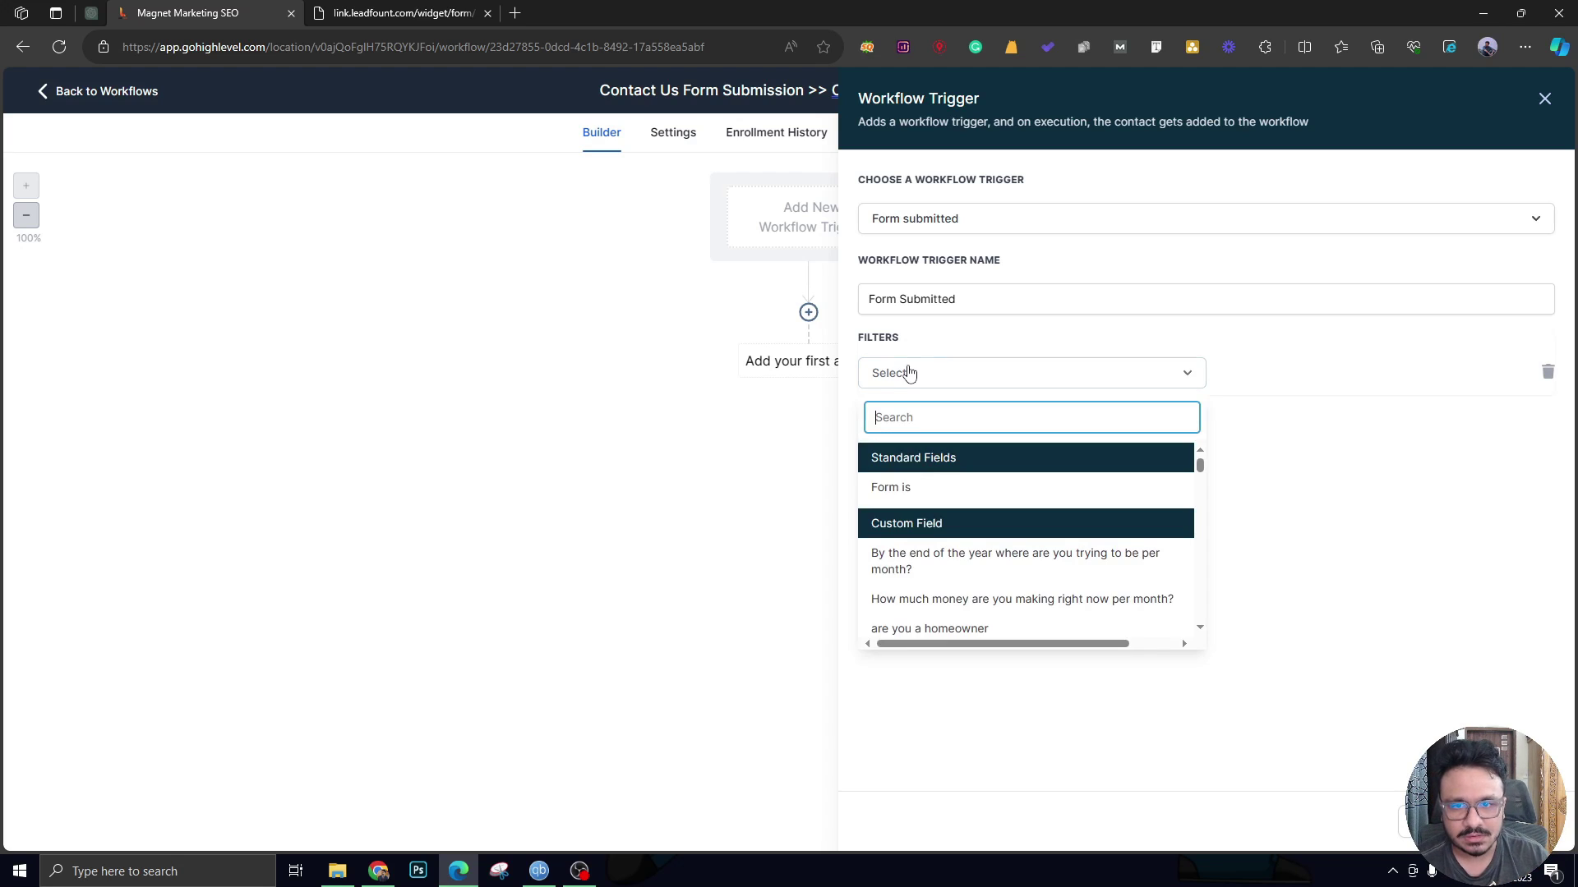
click(890, 489)
click(1227, 374)
click(1257, 452)
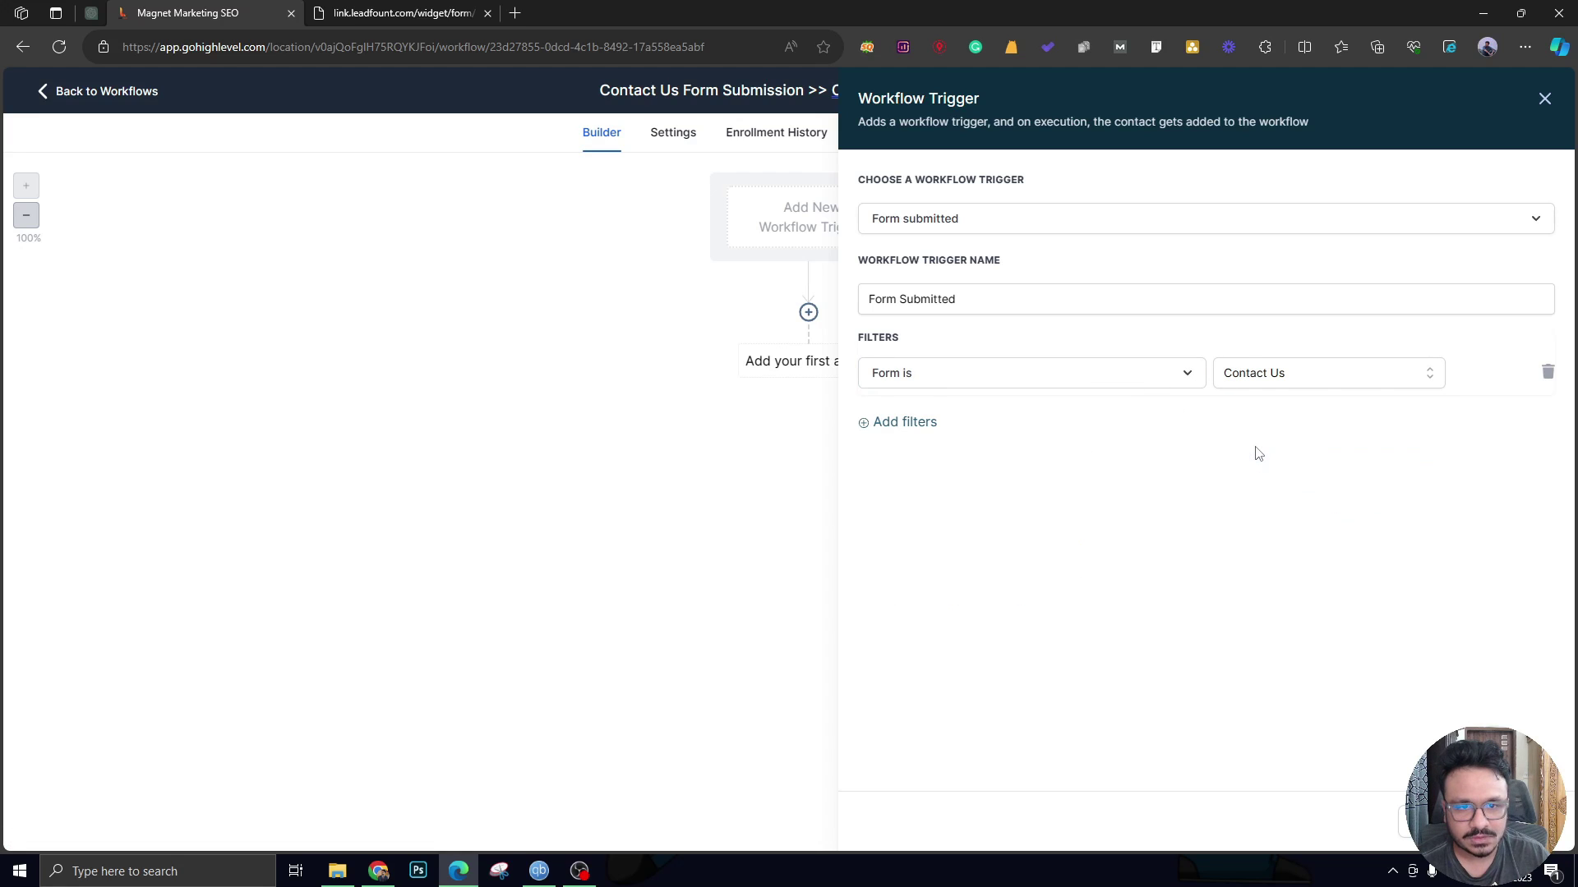
click(1463, 822)
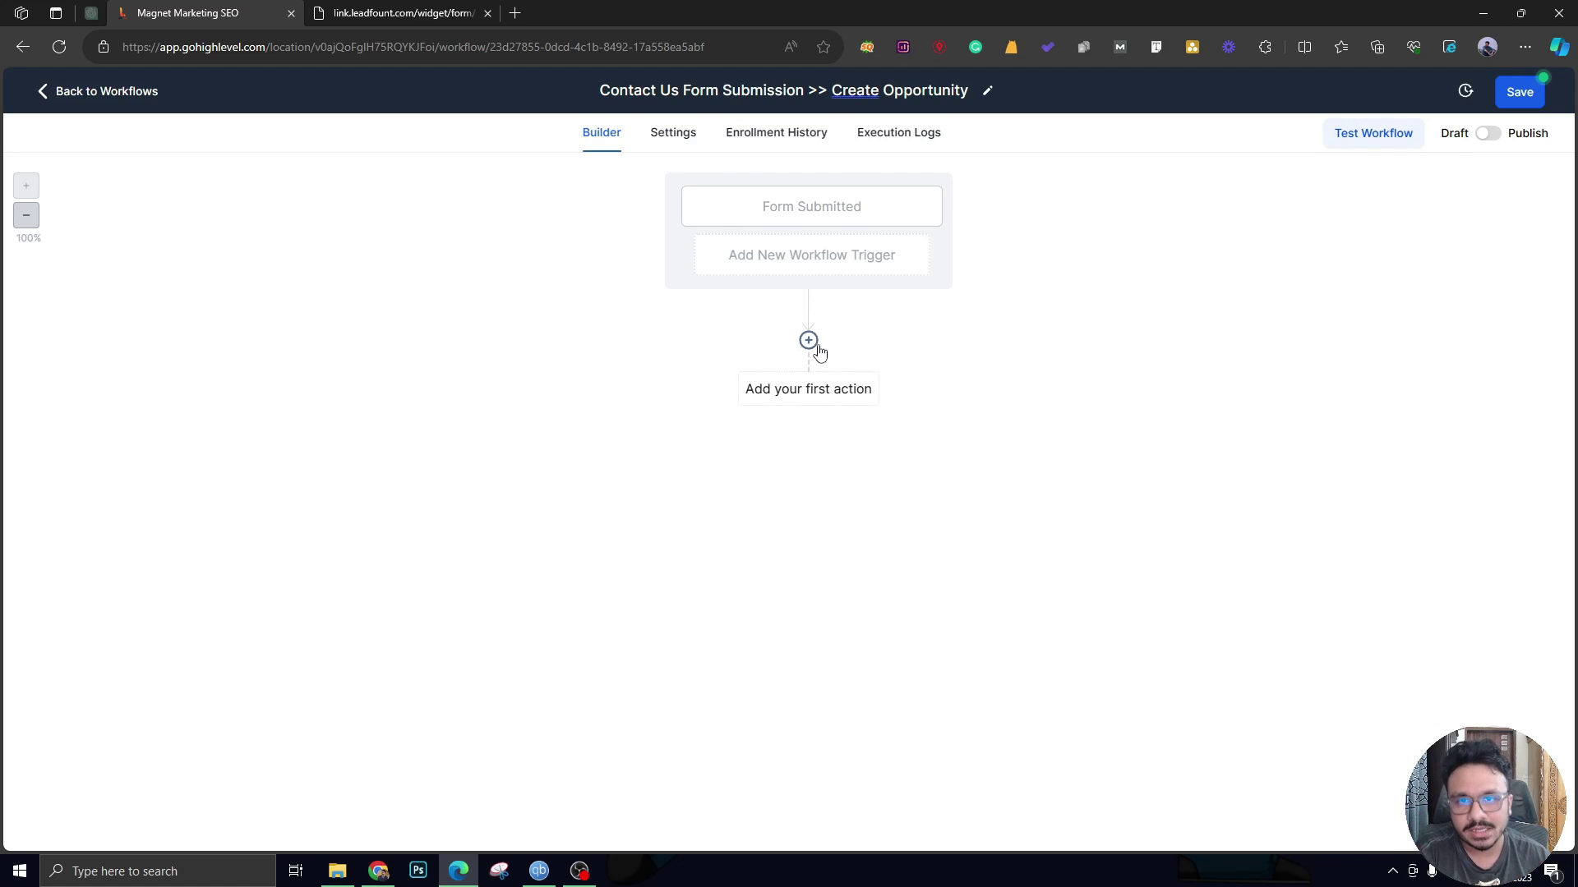
Add a Create/Update Opportunity action using pipeline SALES - LEADS, stage New Leads.
click(819, 348)
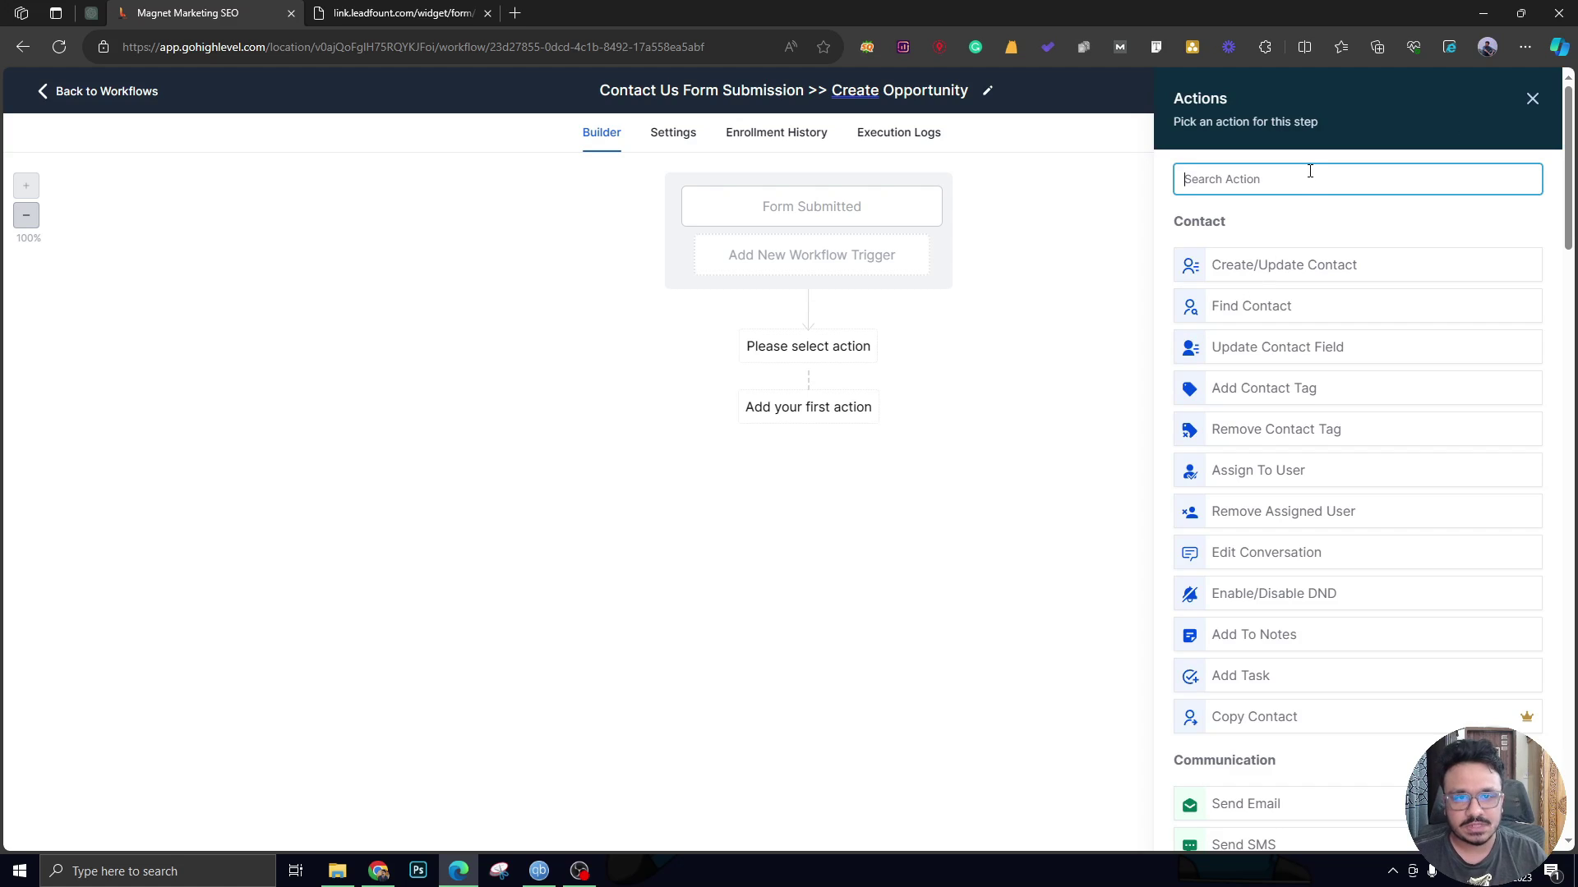
text(create)
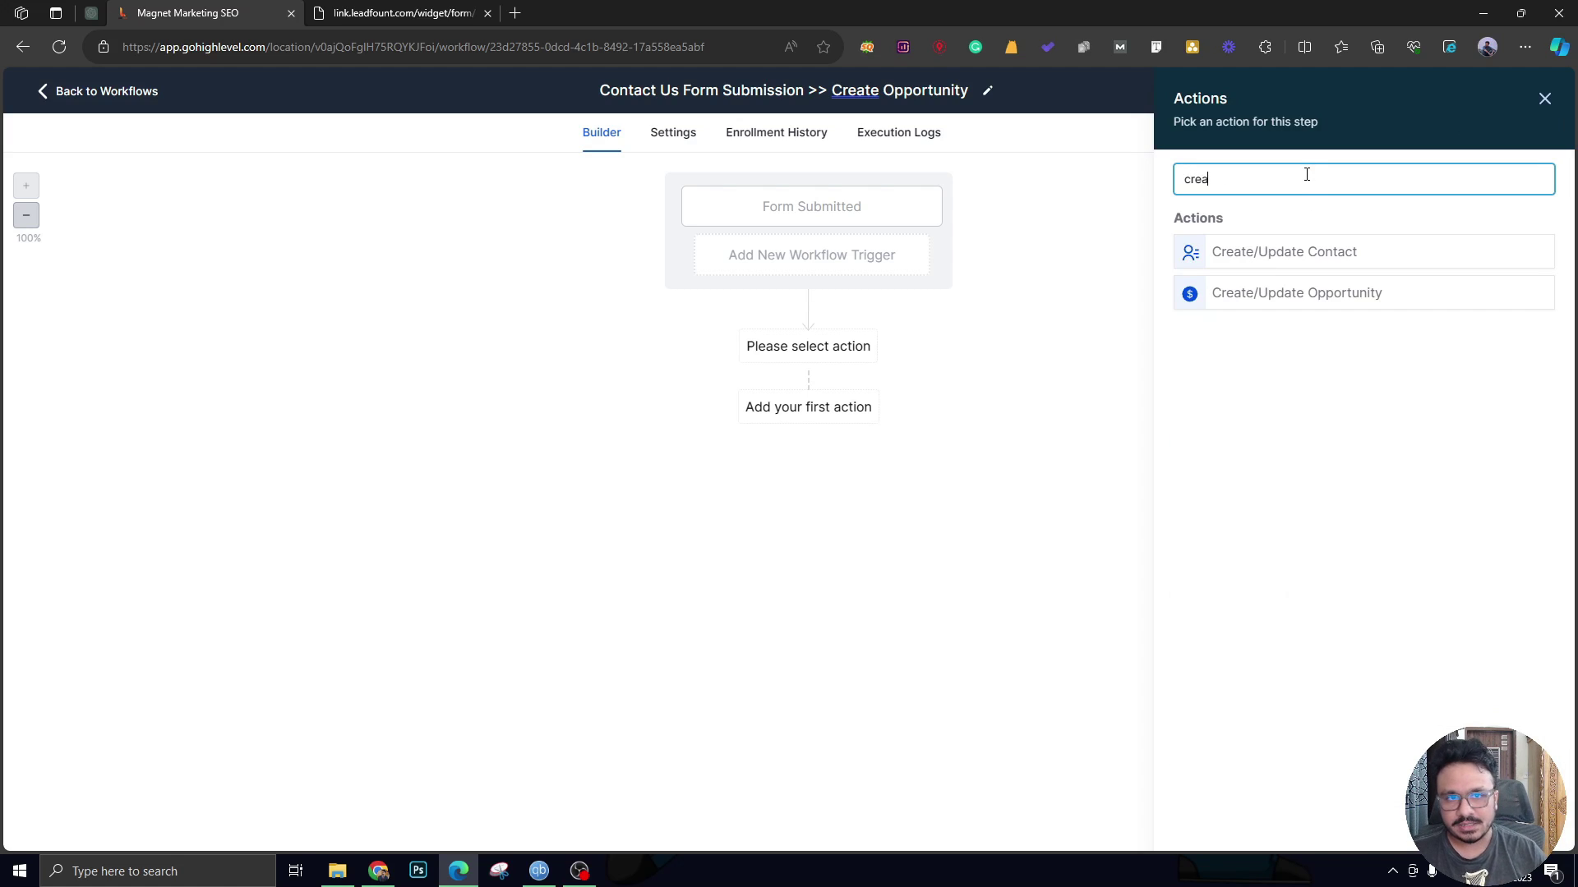
click(1332, 297)
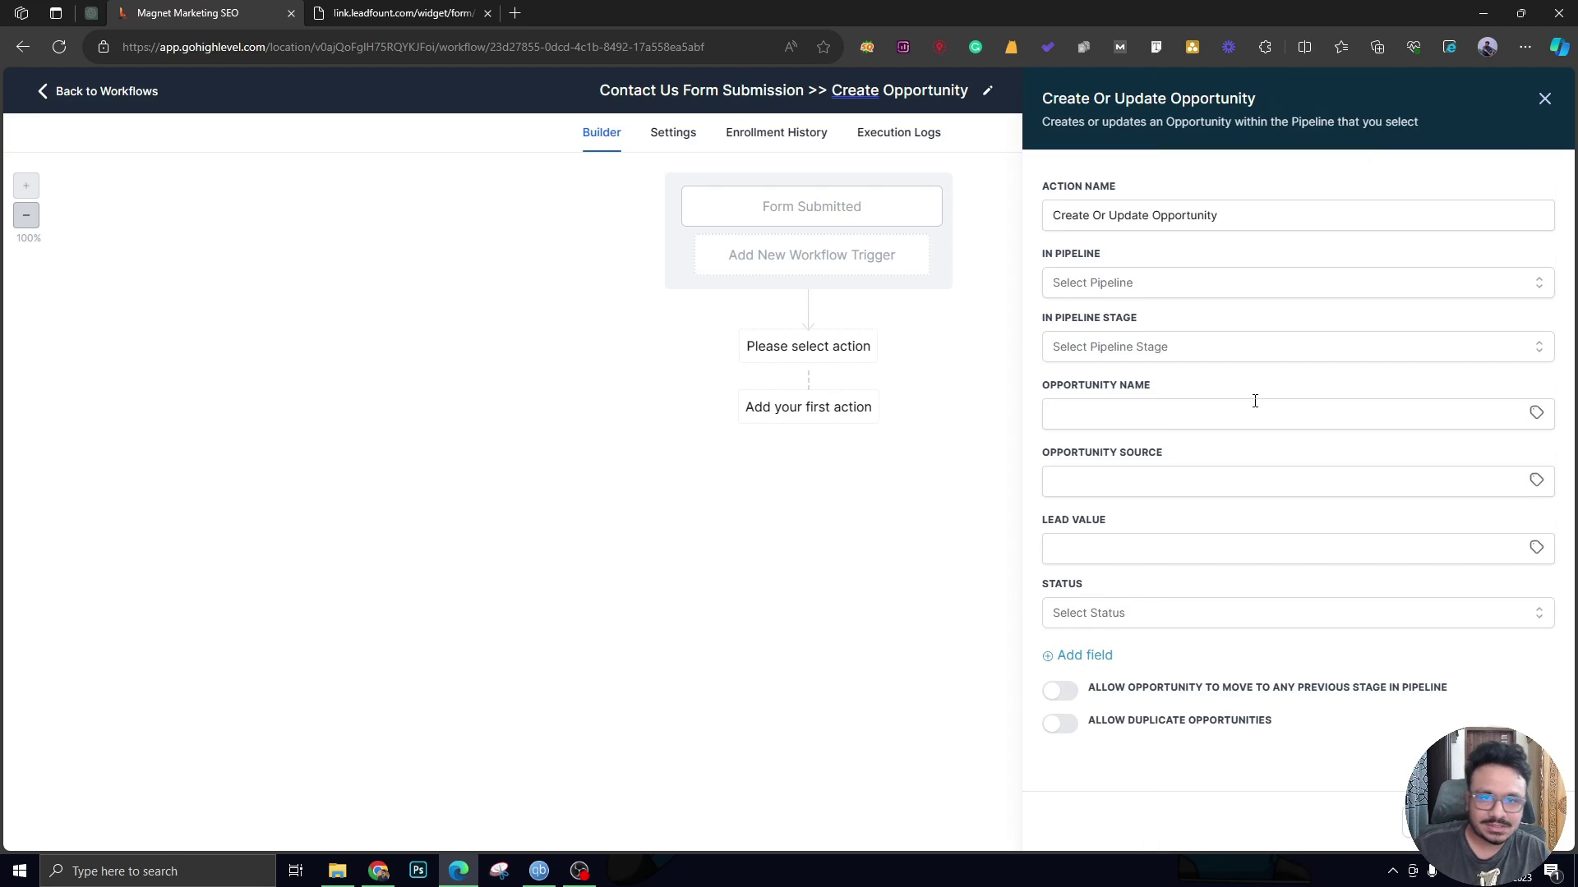
click(1239, 282)
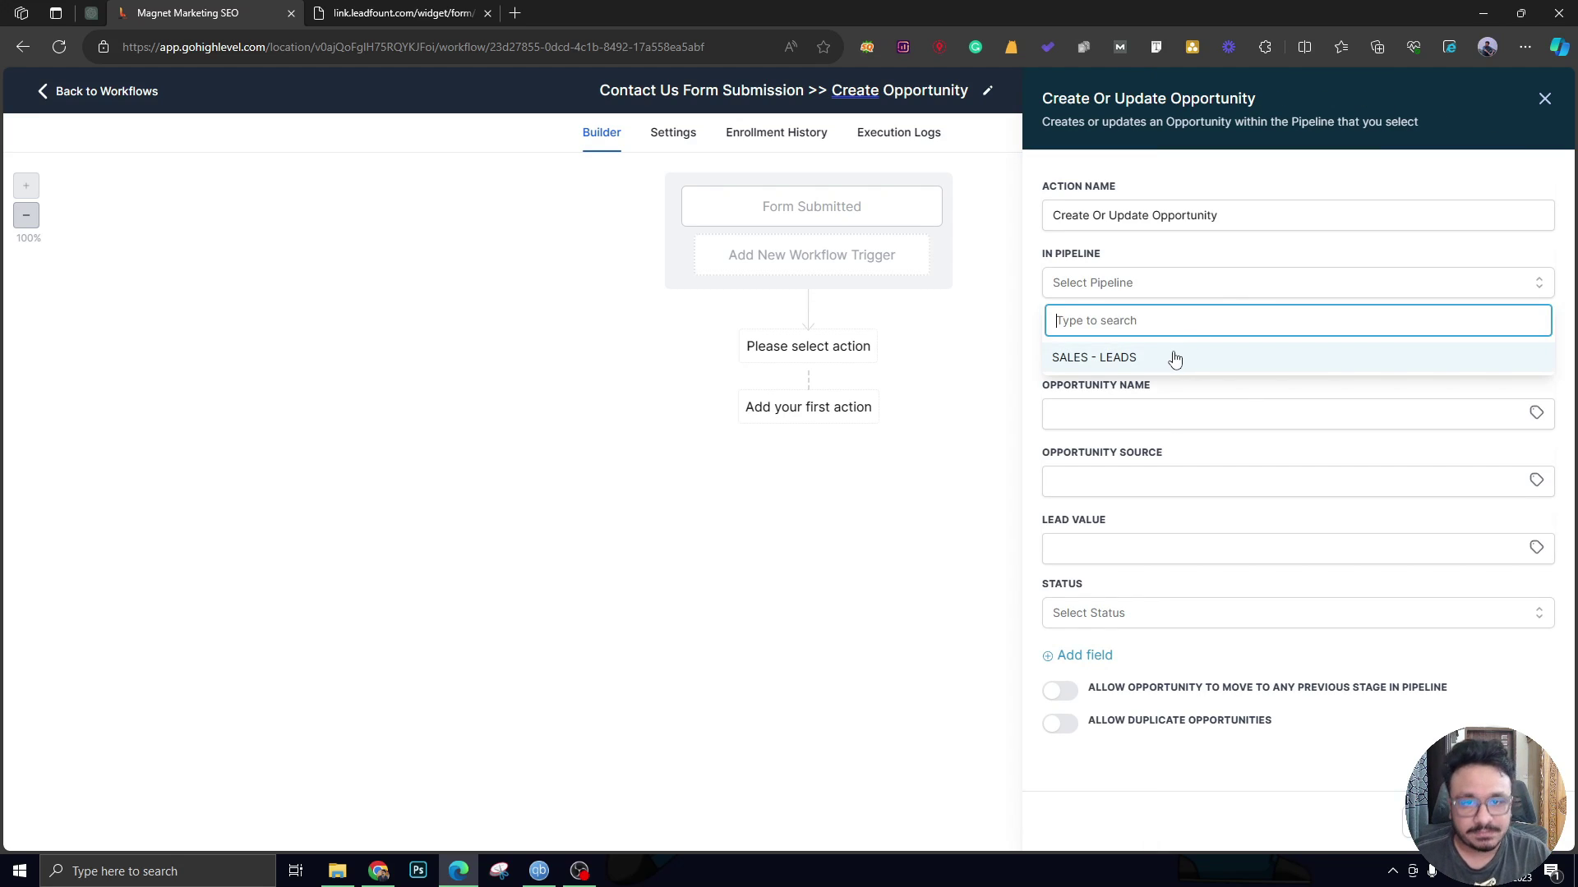
click(1174, 358)
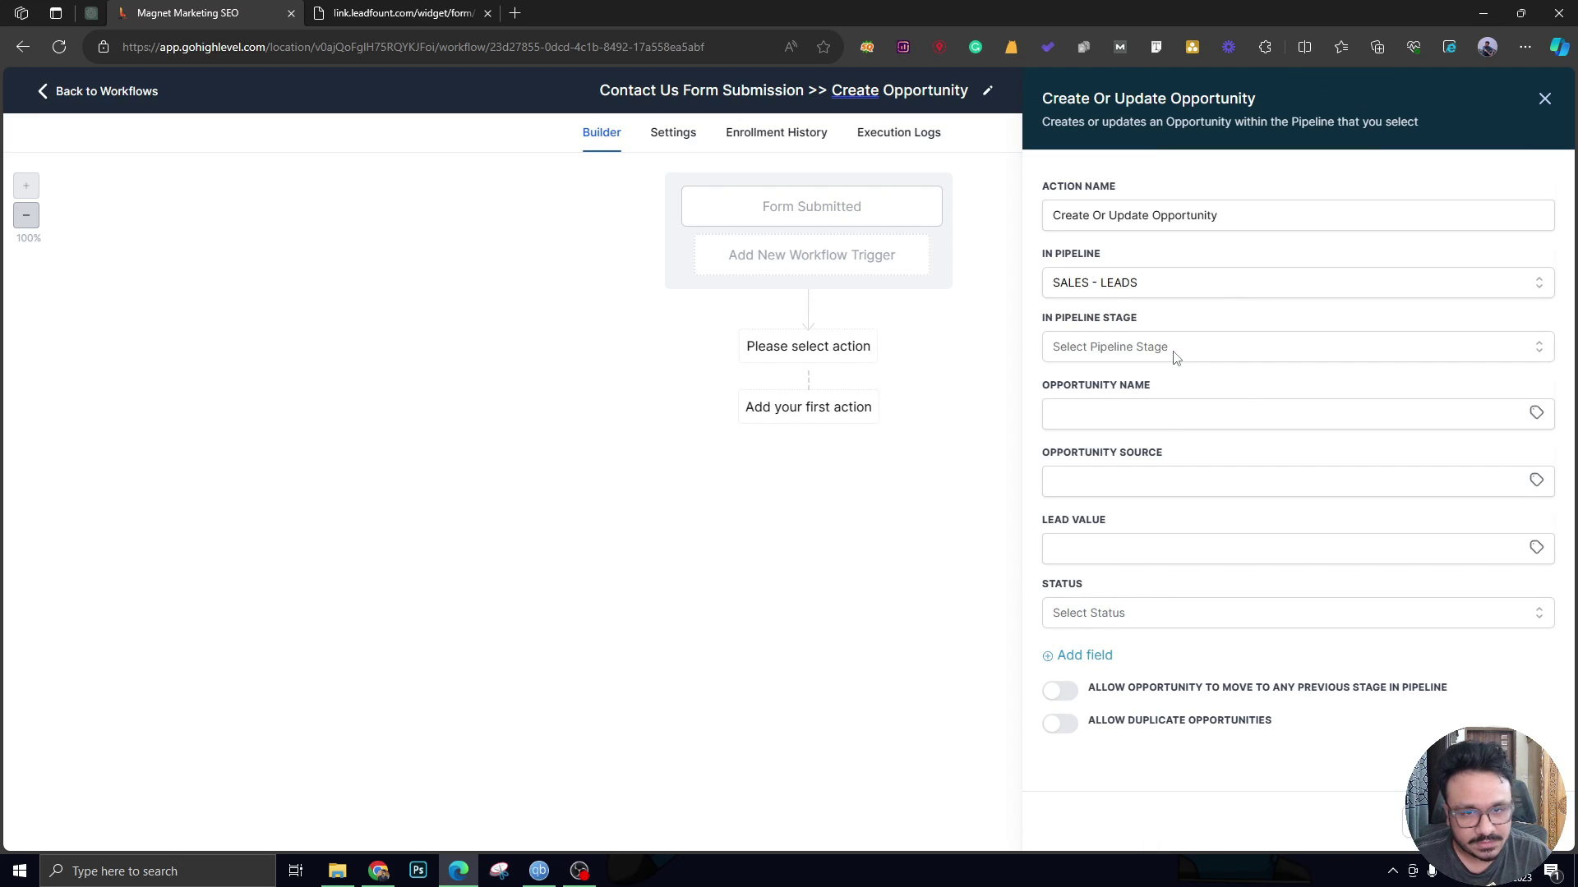
click(1119, 351)
click(1094, 424)
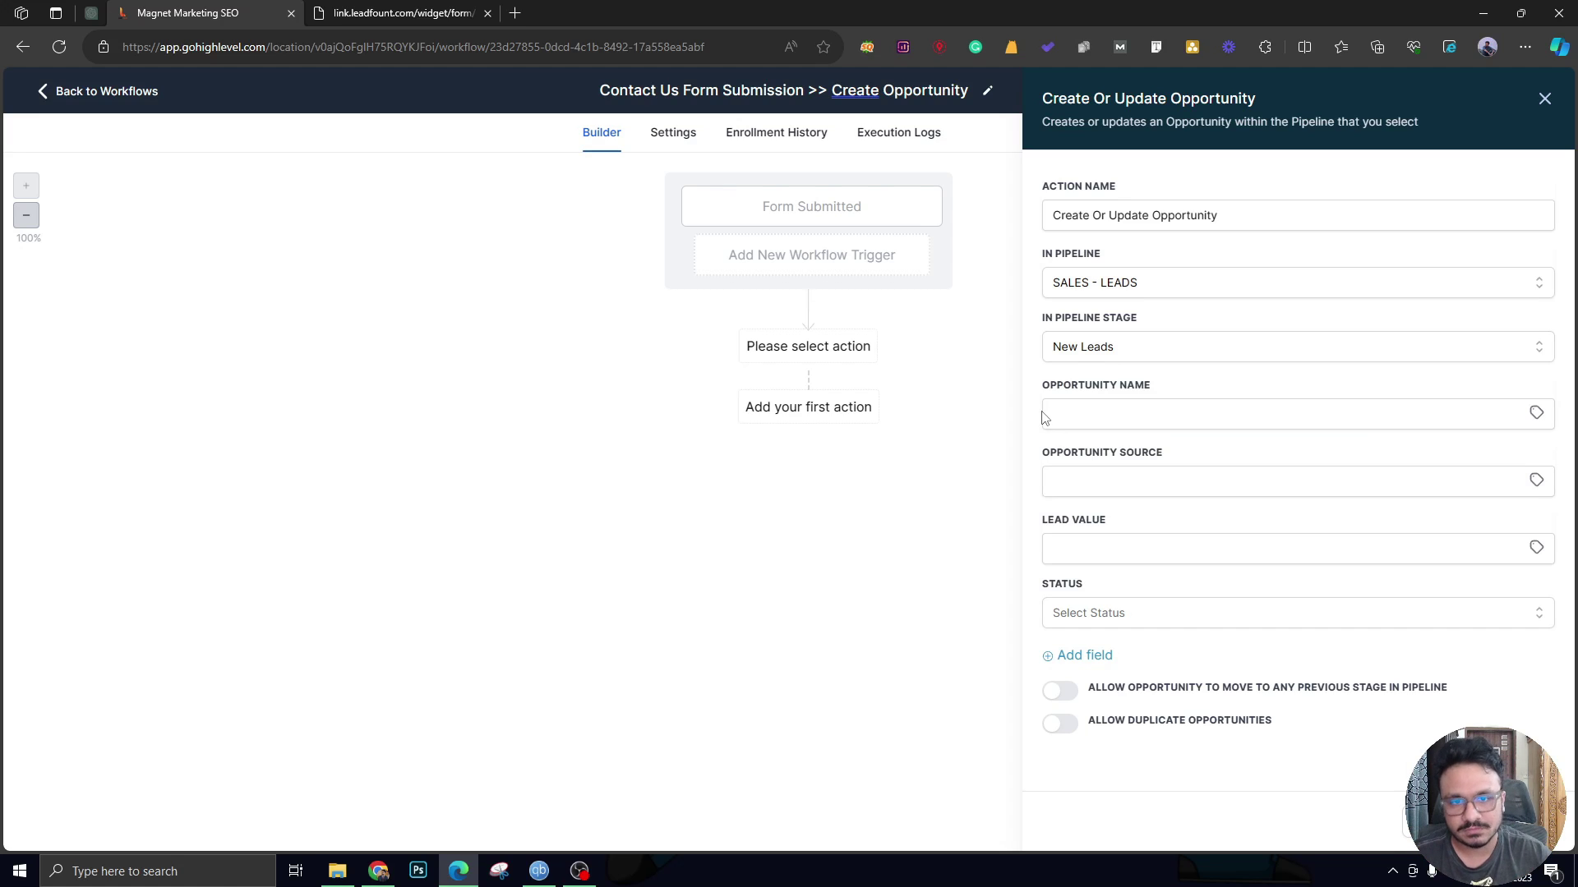
Set the opportunity name to the contact's full name {{contact.name}}, removing a duplicate placeholder.
click(1536, 414)
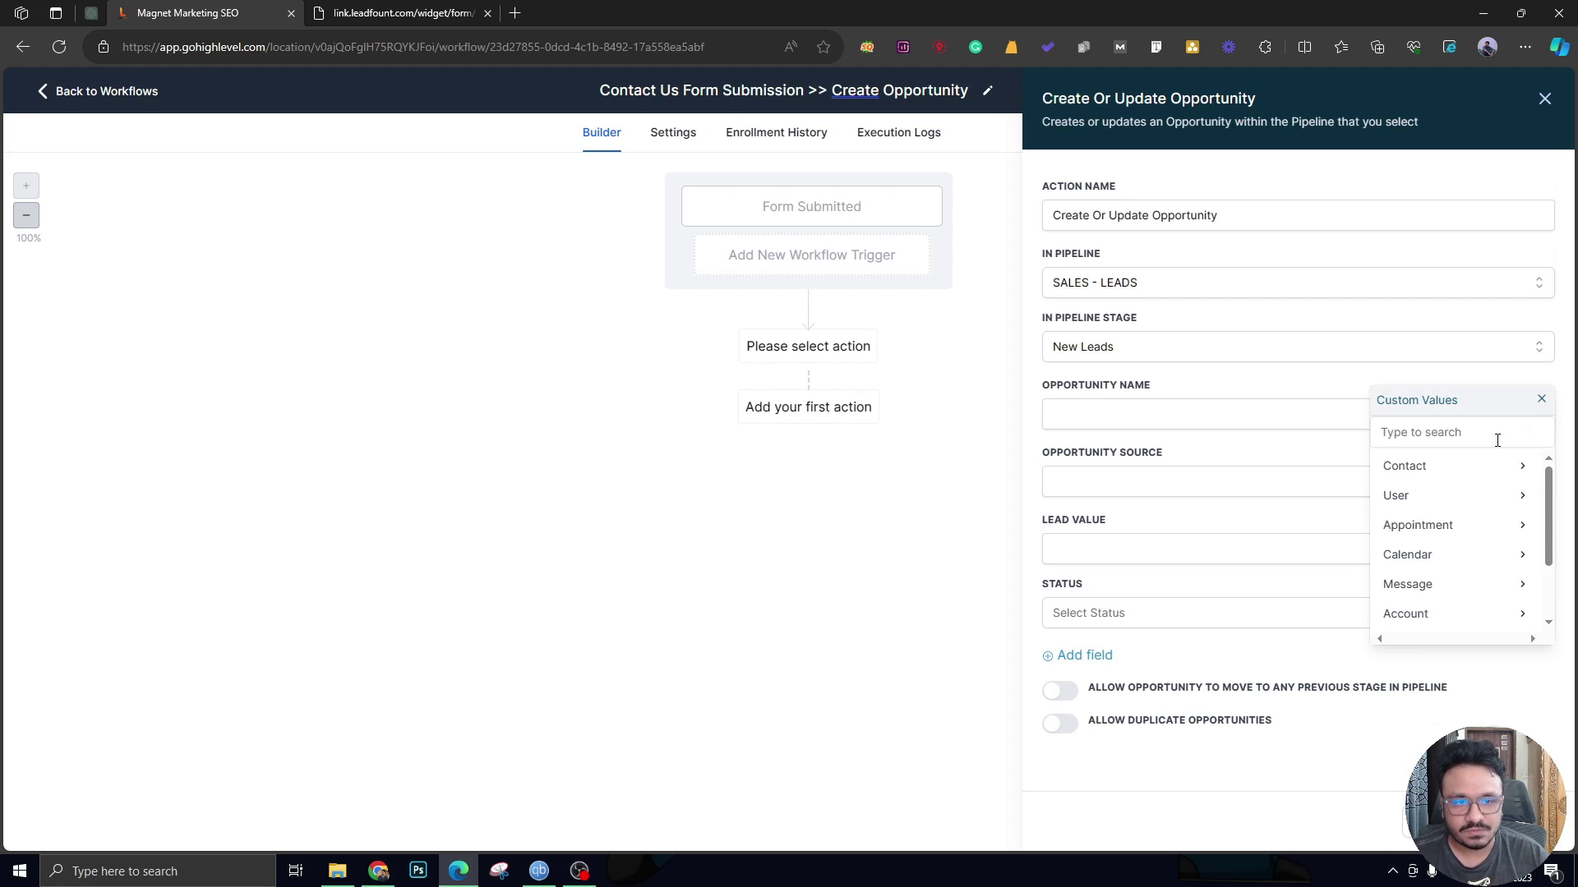
click(1397, 461)
click(1476, 468)
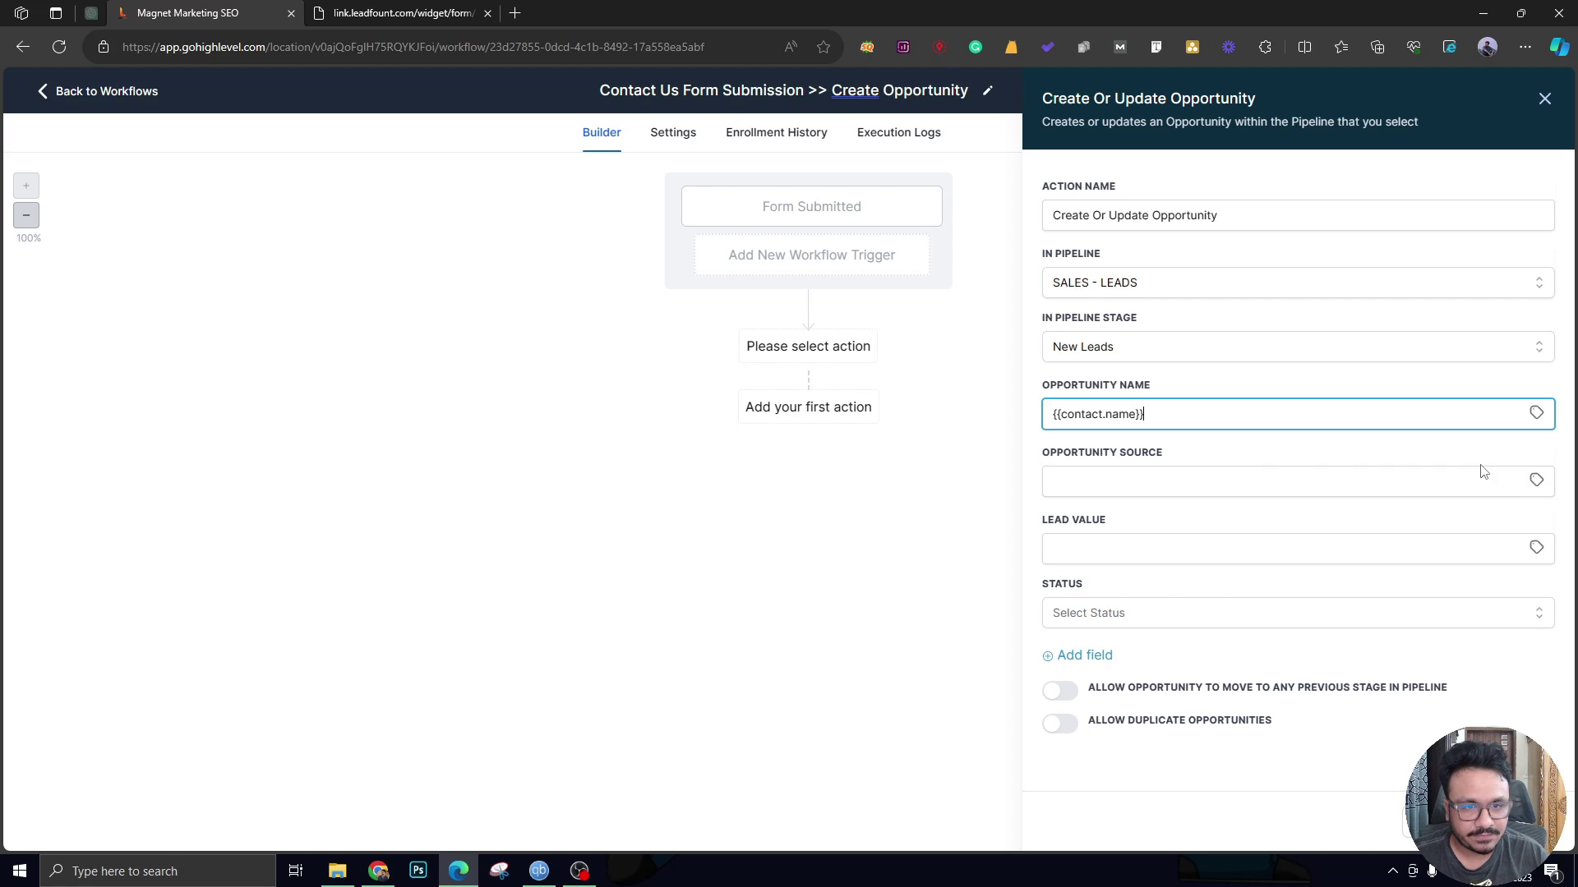
click(1536, 413)
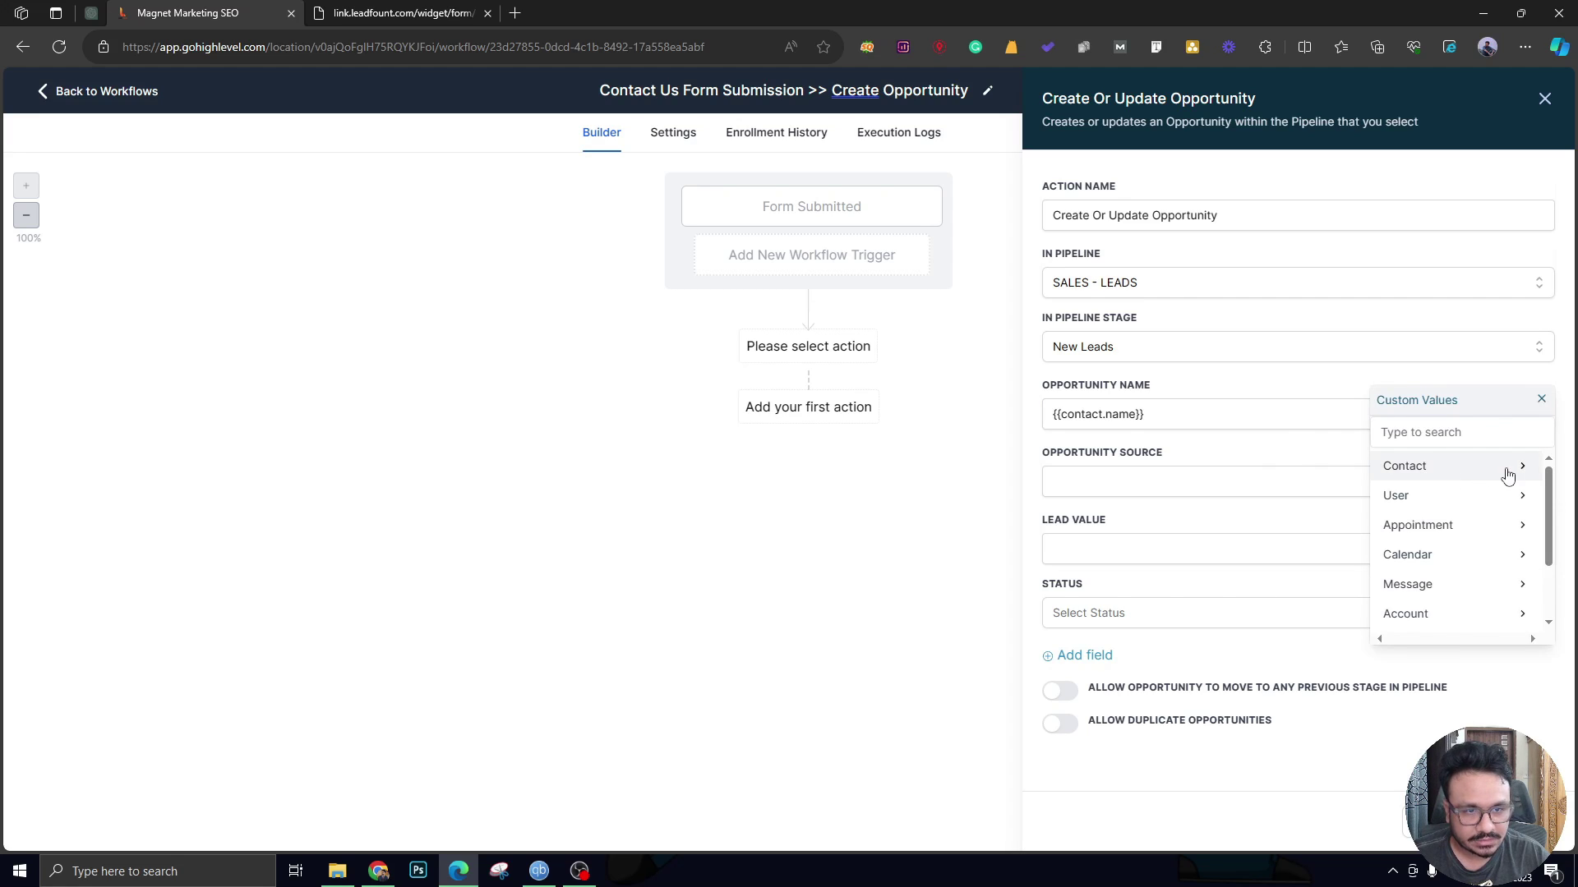
click(1420, 478)
click(1512, 467)
drag(1292, 421, 1140, 414)
key(BackSpace)
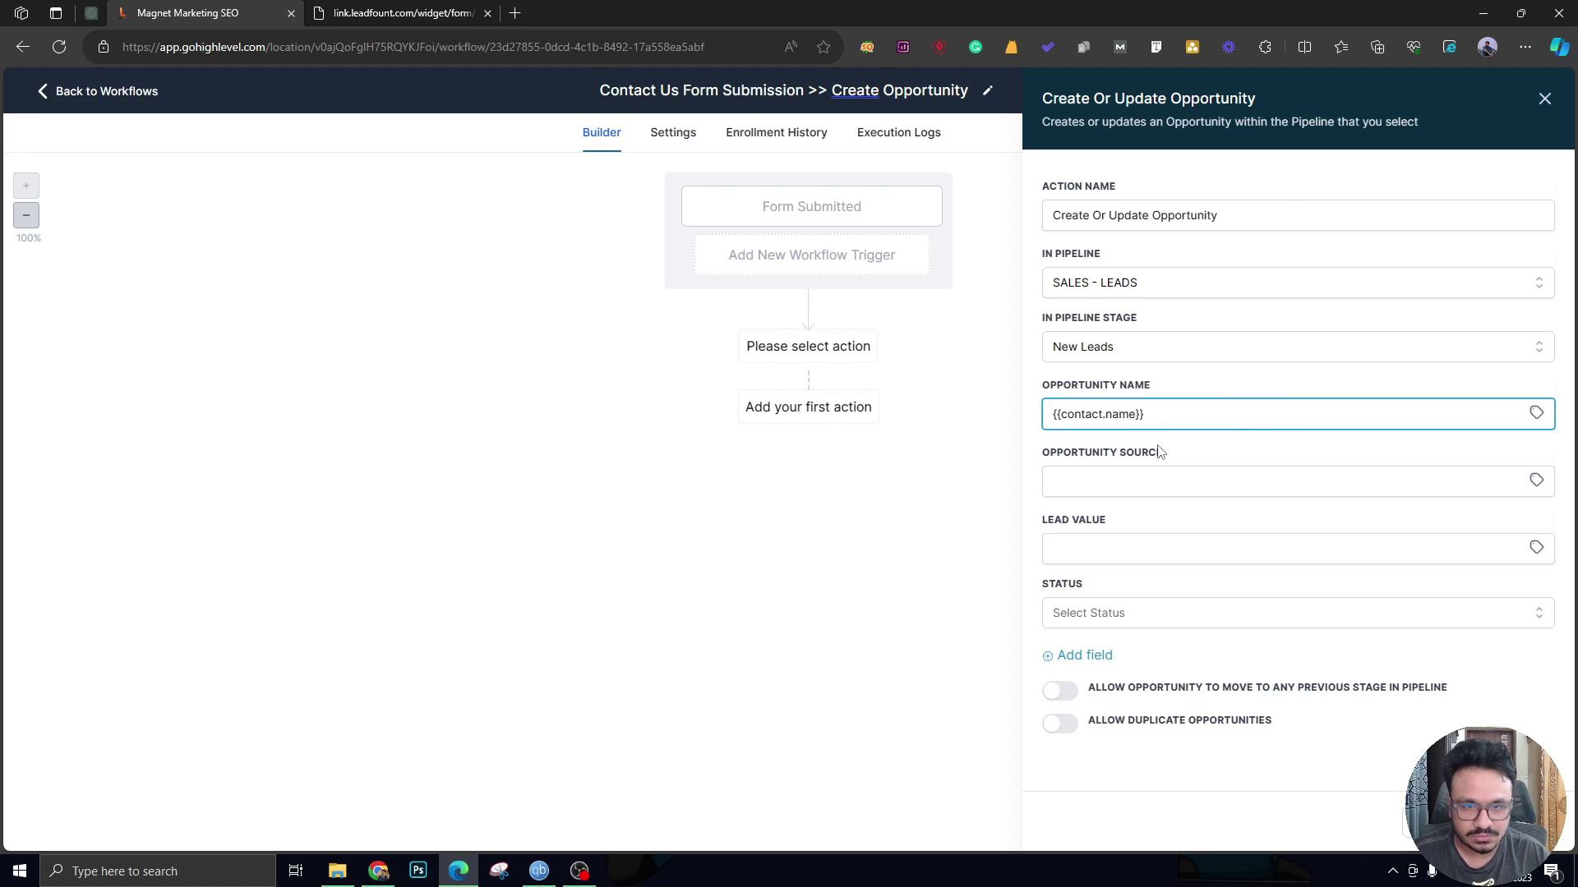
click(1161, 453)
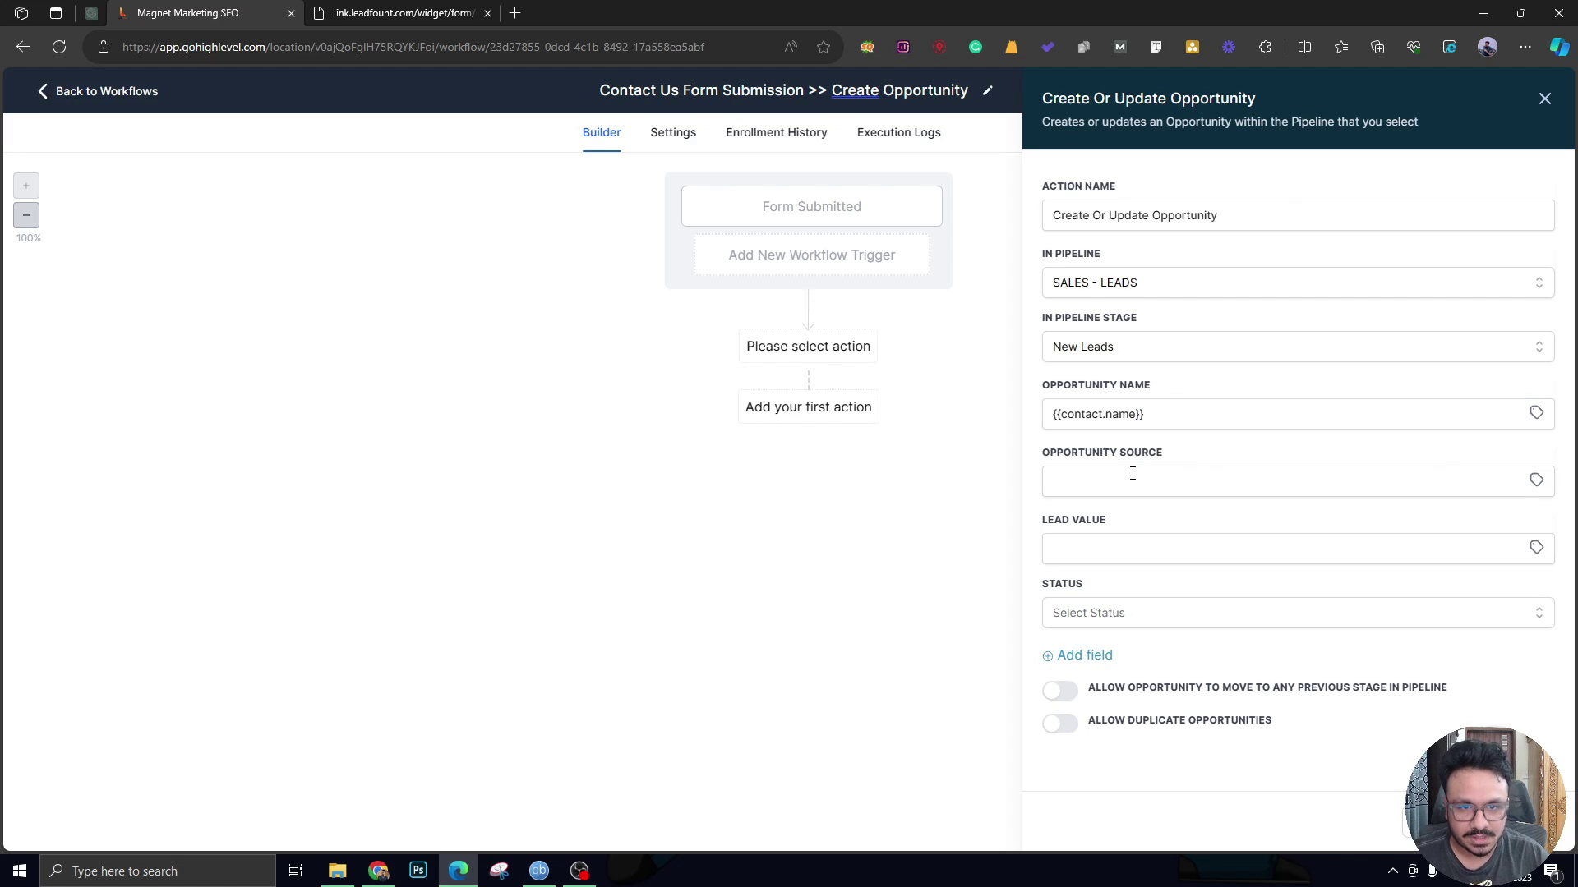
Set the opportunity status to open and the lead value to 15000.
click(1083, 621)
click(1078, 661)
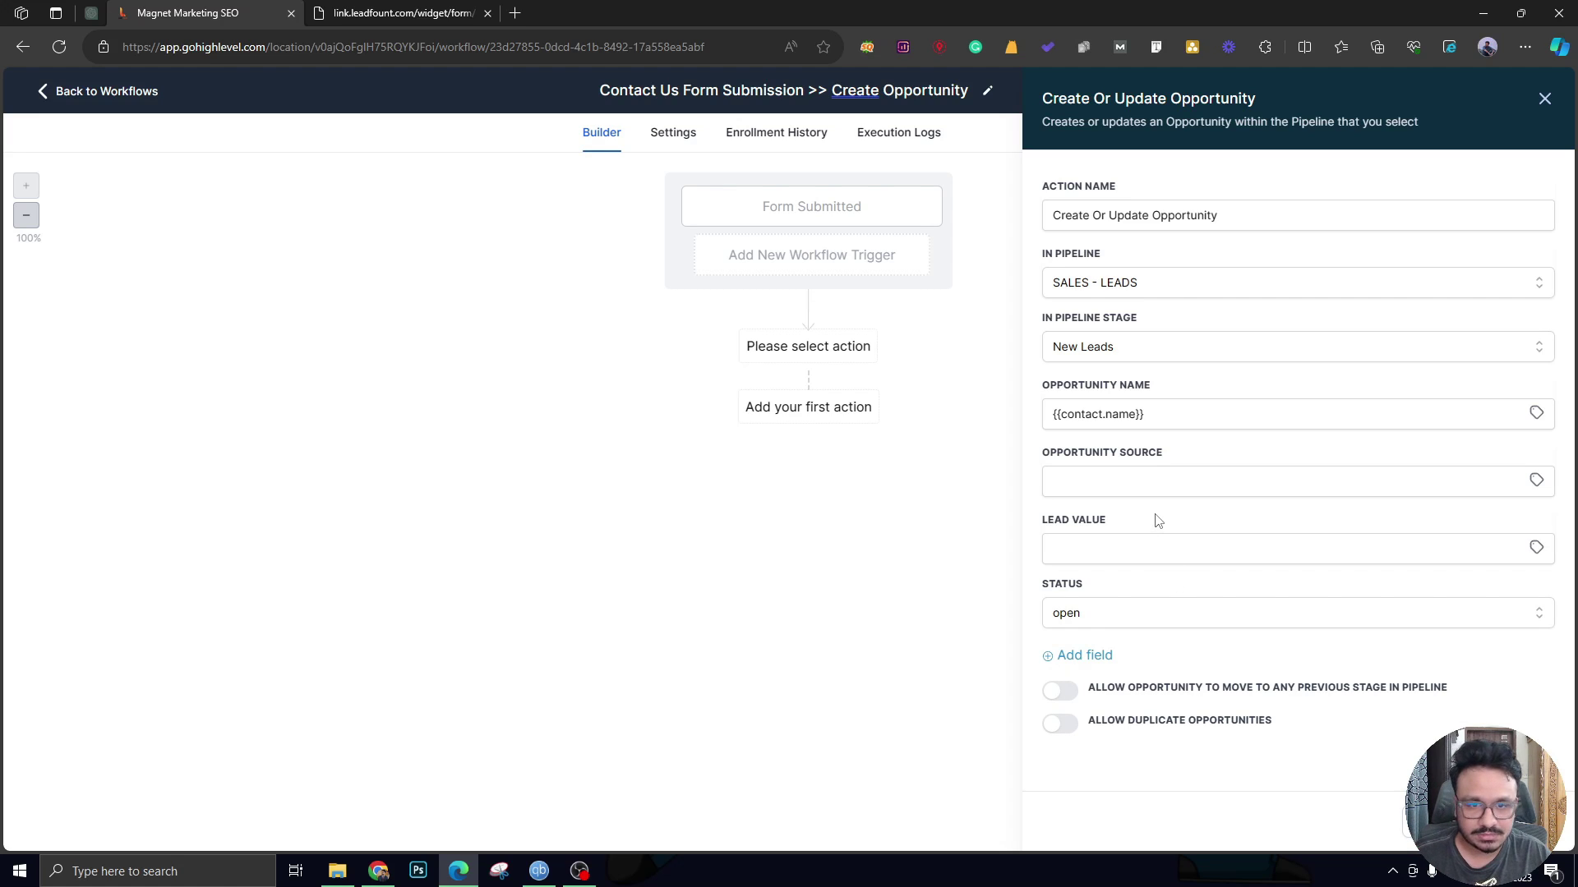
click(1139, 556)
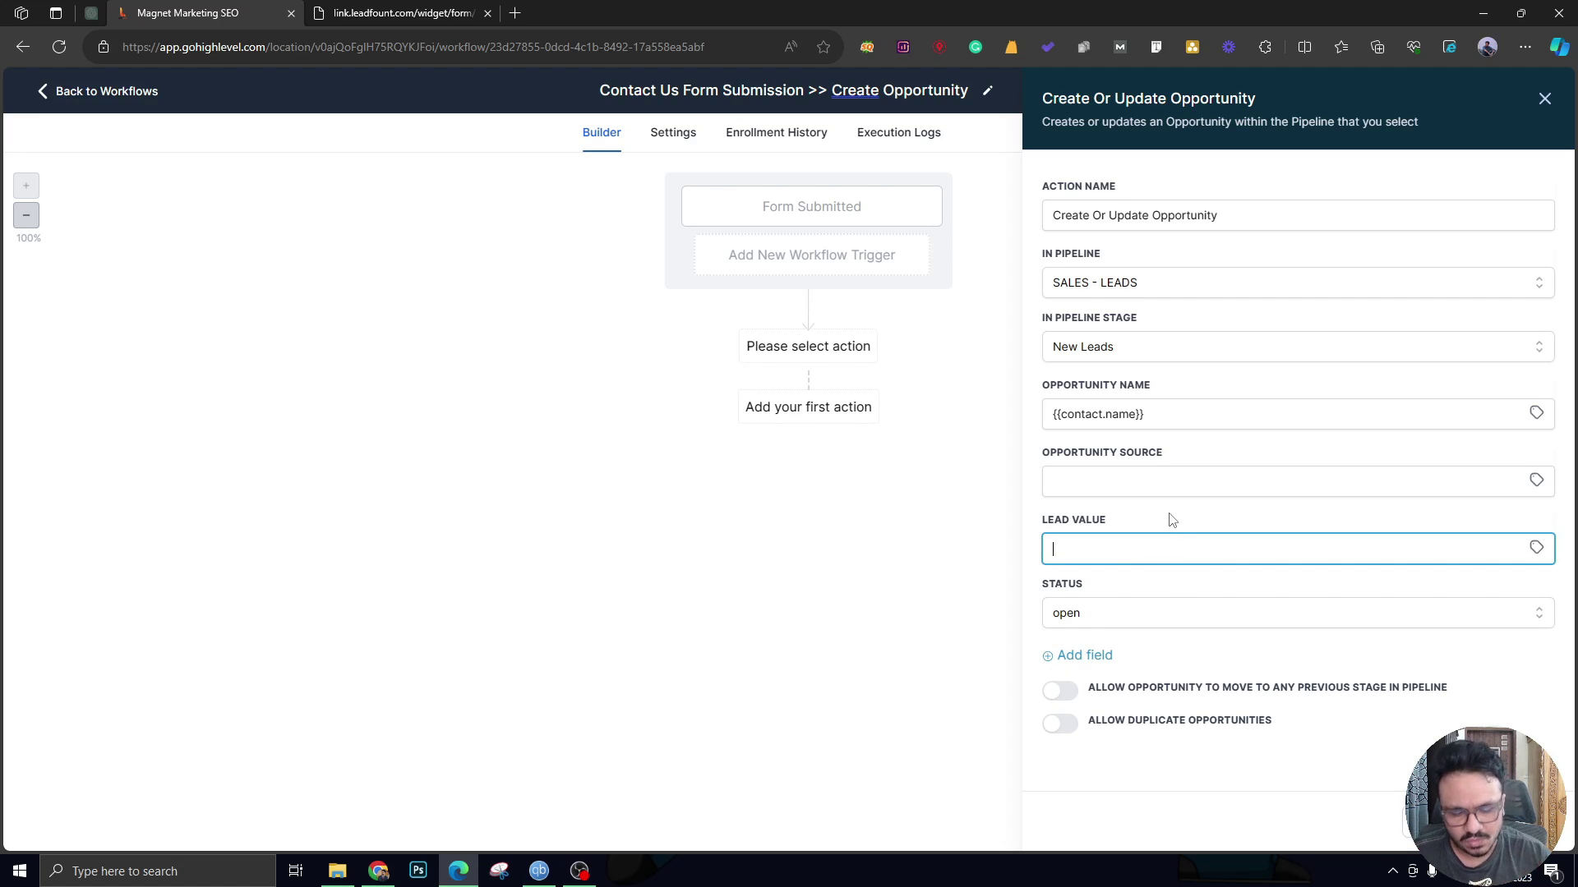
text(15000)
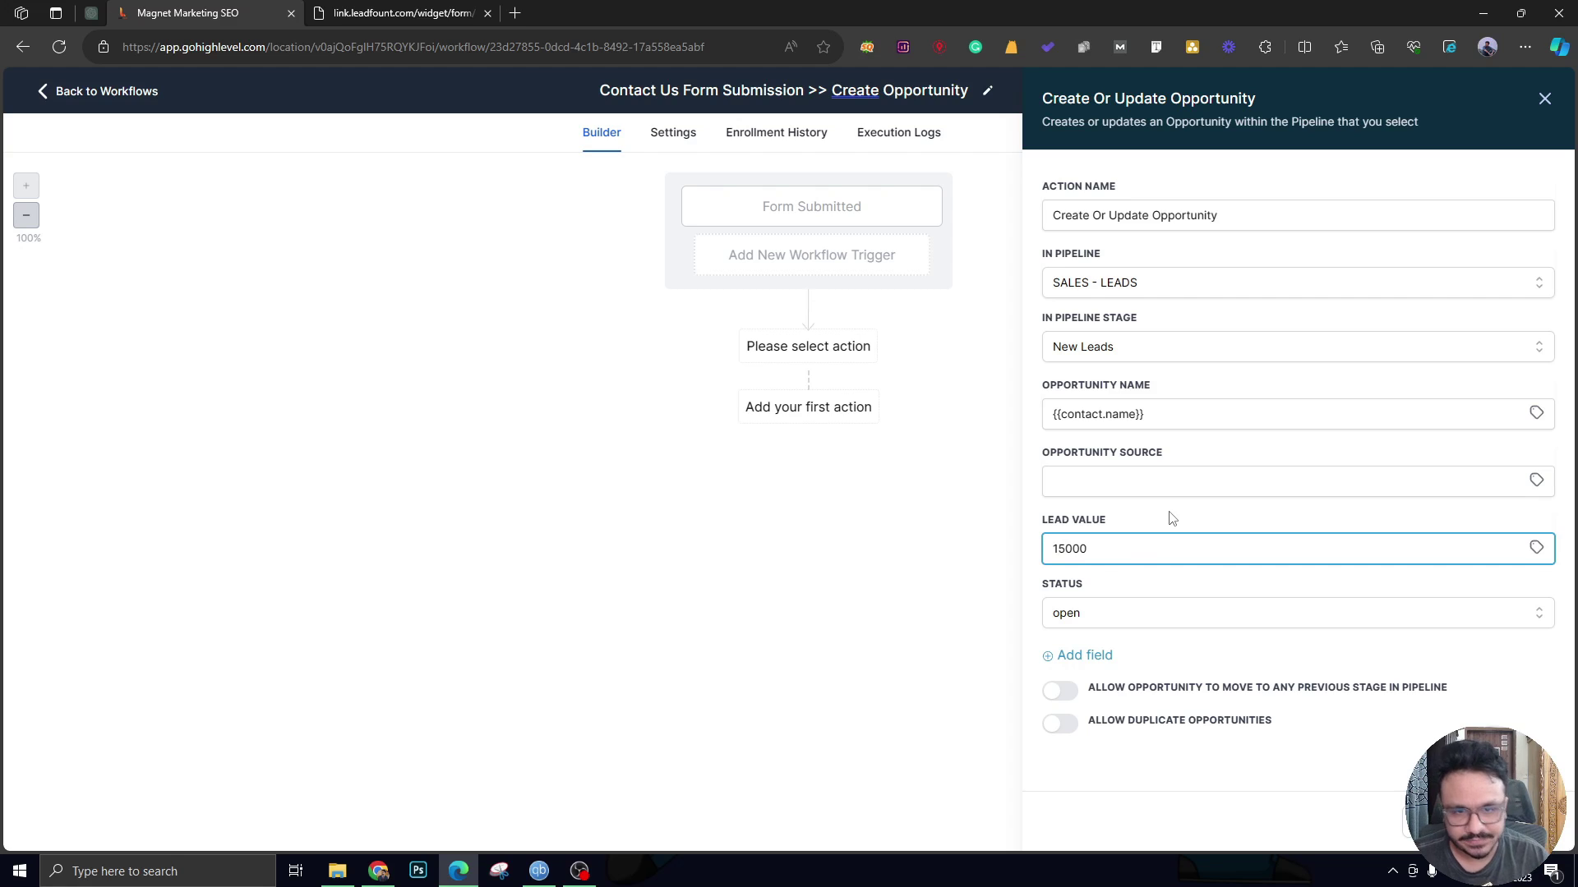
click(1173, 518)
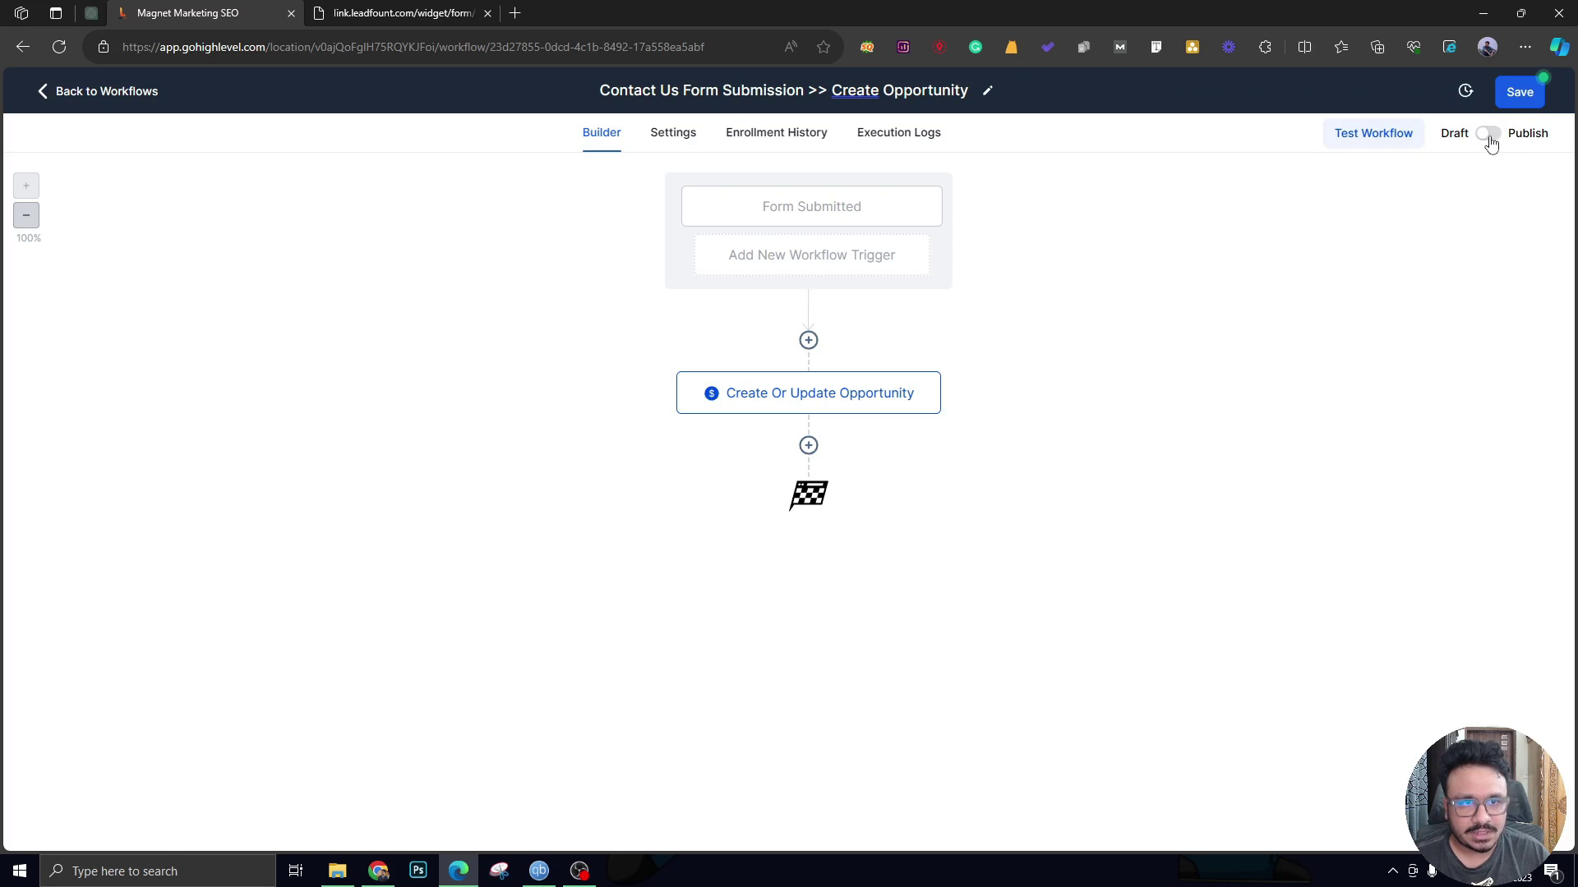
Switch the workflow from Draft to Publish and save it.
click(1489, 134)
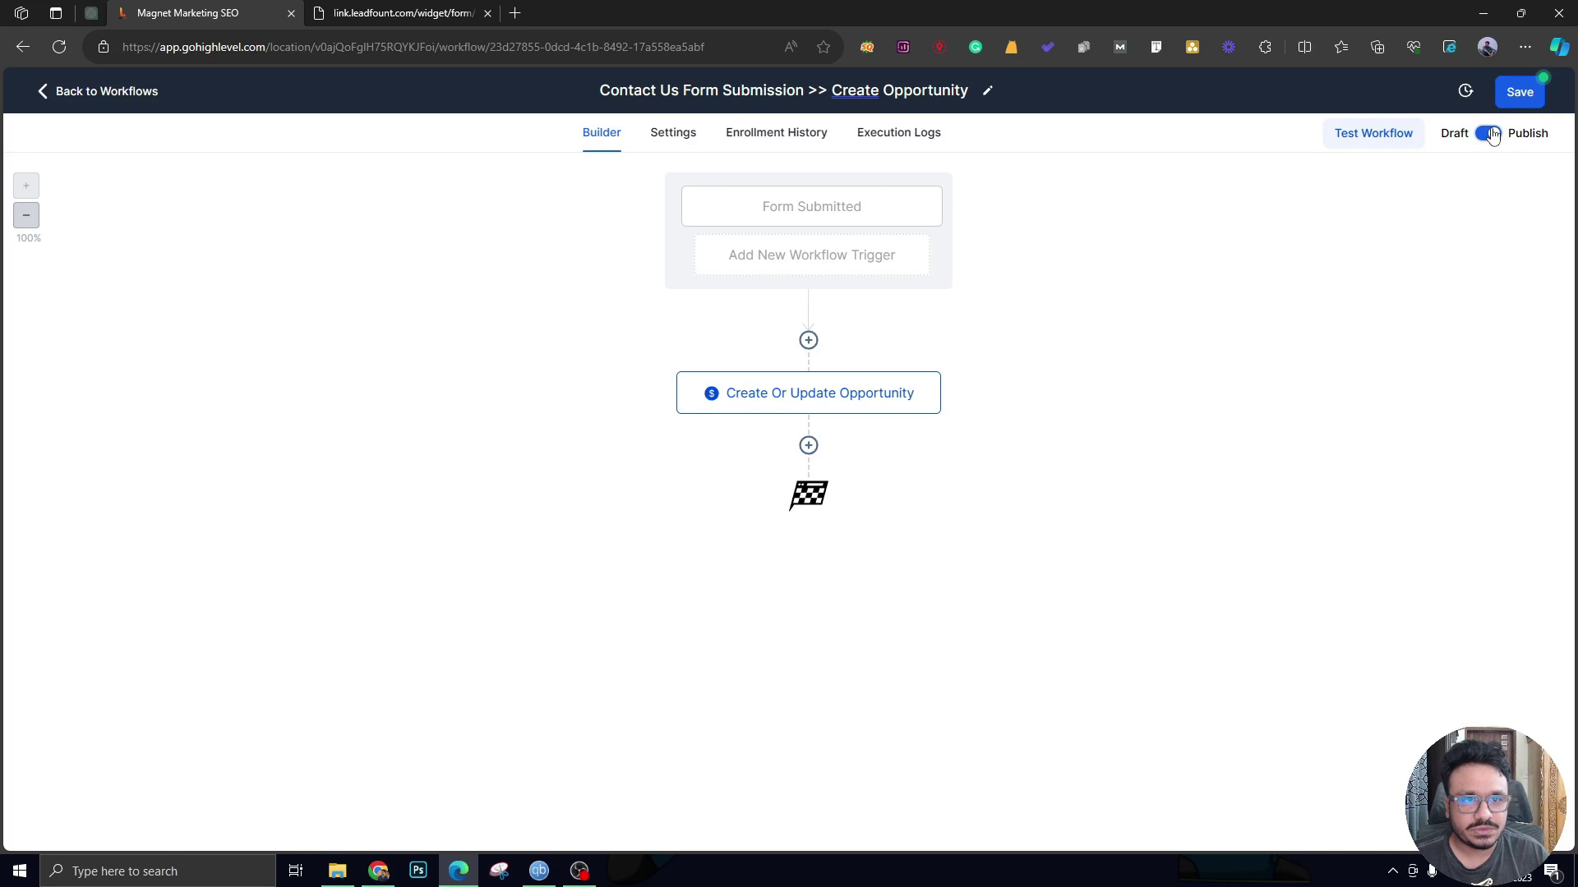
click(1516, 93)
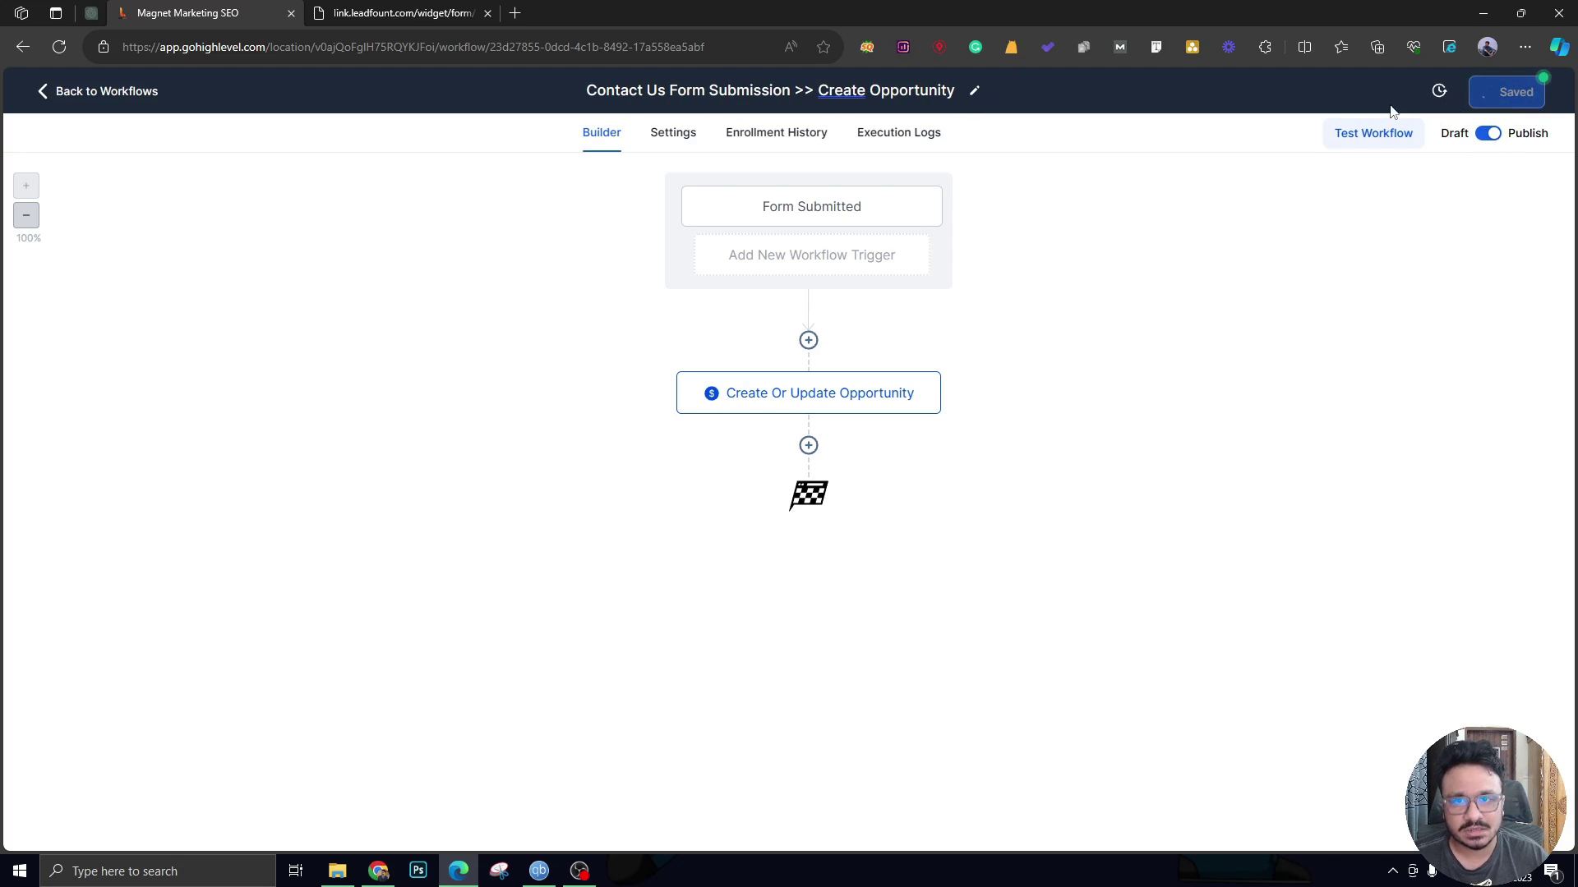
click(437, 8)
click(189, 12)
Leave the workflow builder for the Opportunities board, then bring up the public form tab.
click(55, 92)
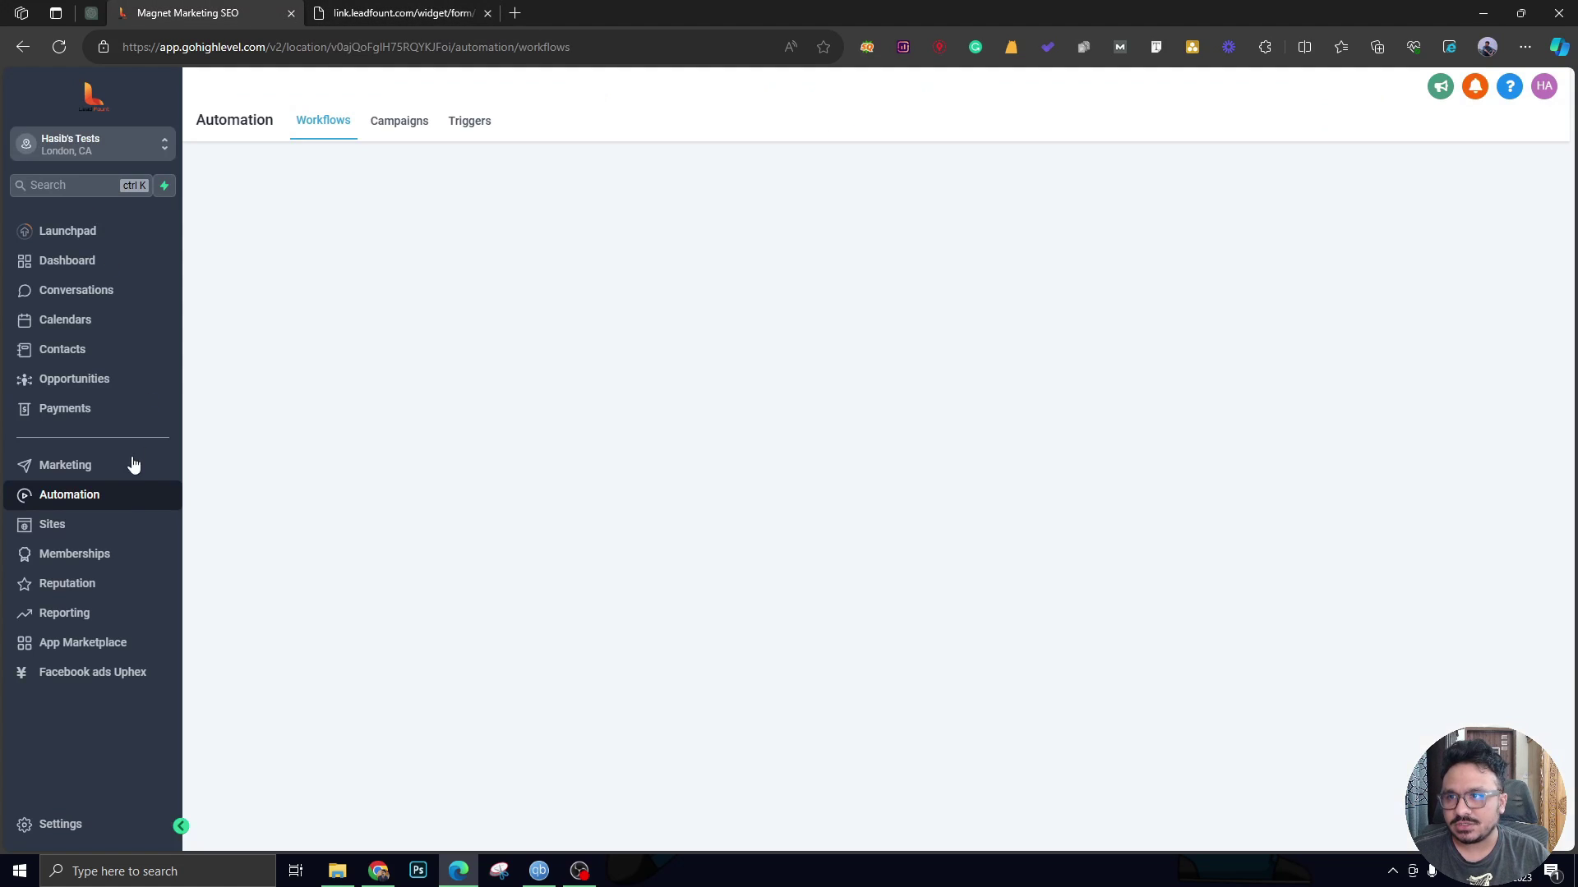
click(94, 378)
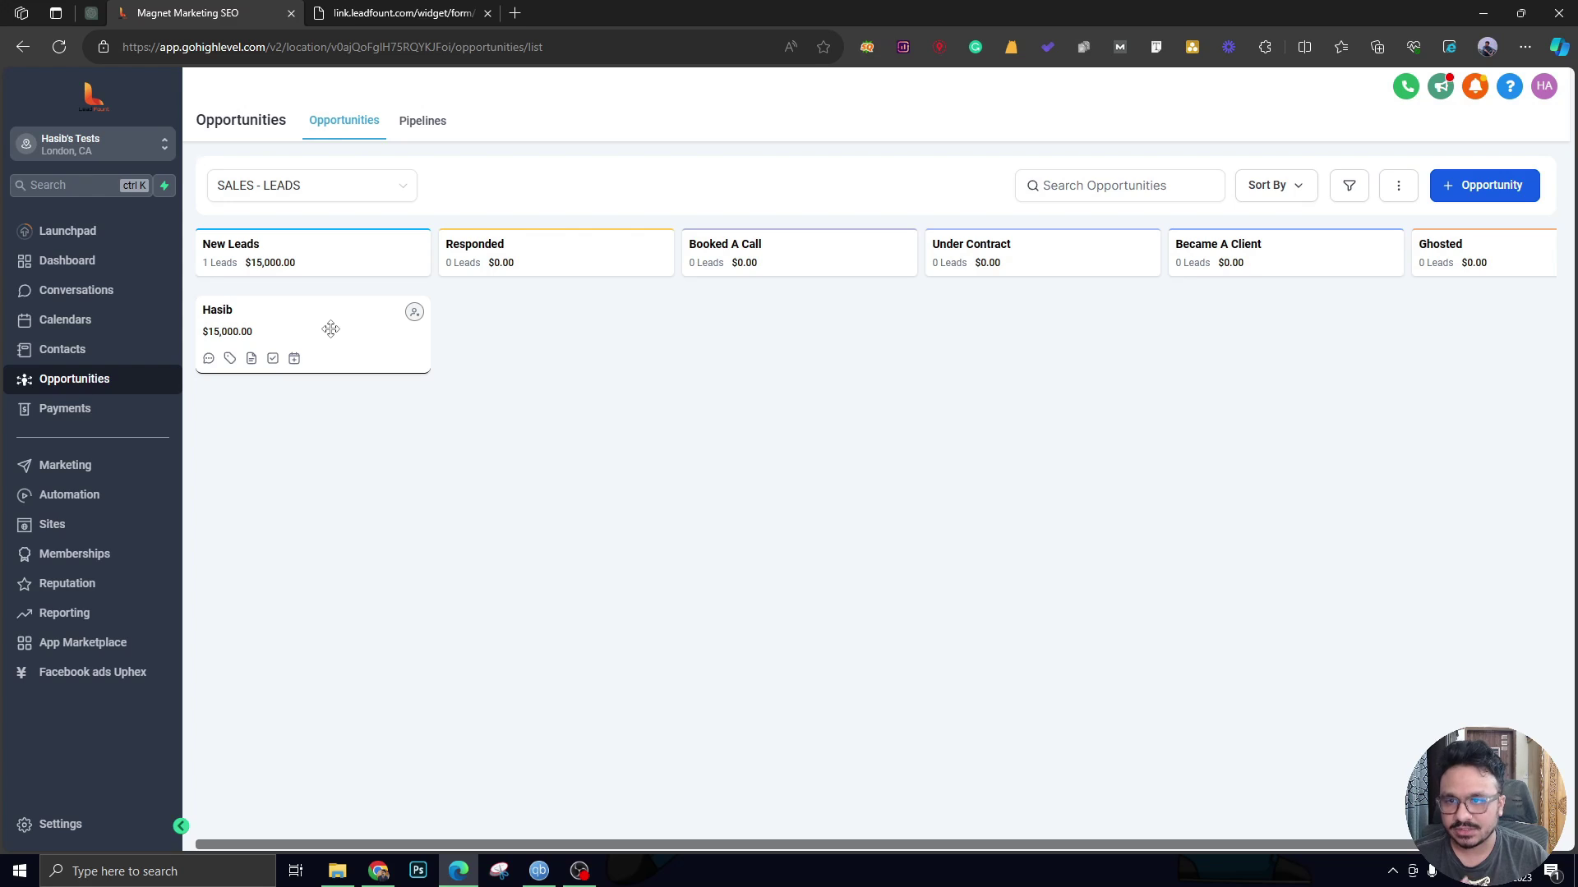
click(404, 13)
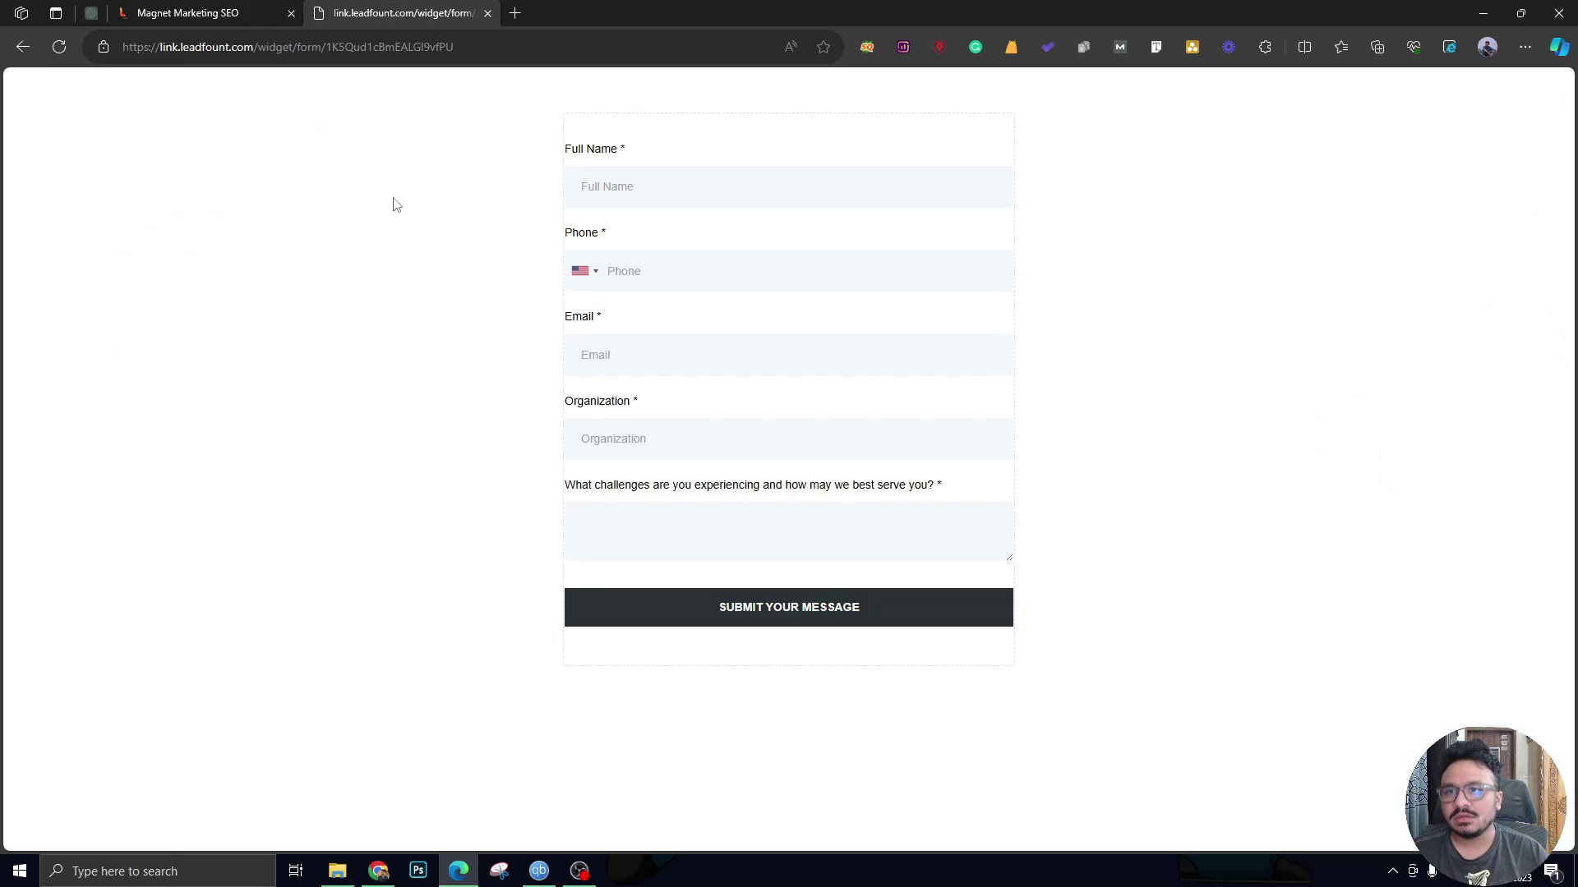
Enter a sample lead's full name, phone, email and organization, then submit the form.
click(819, 183)
text(John Doe)
click(829, 258)
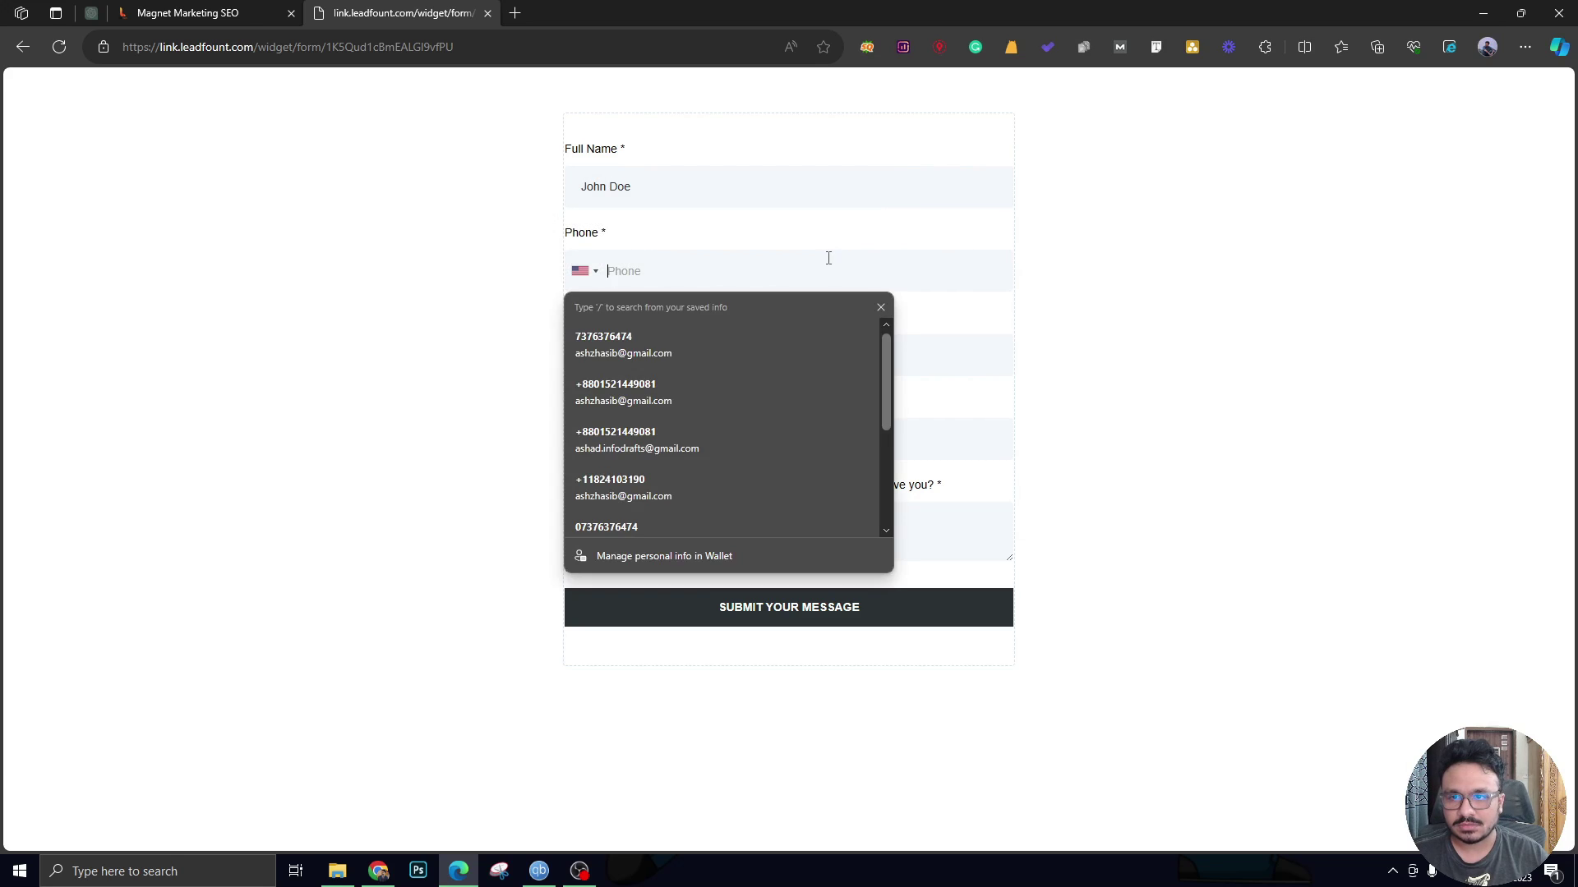
text(8)
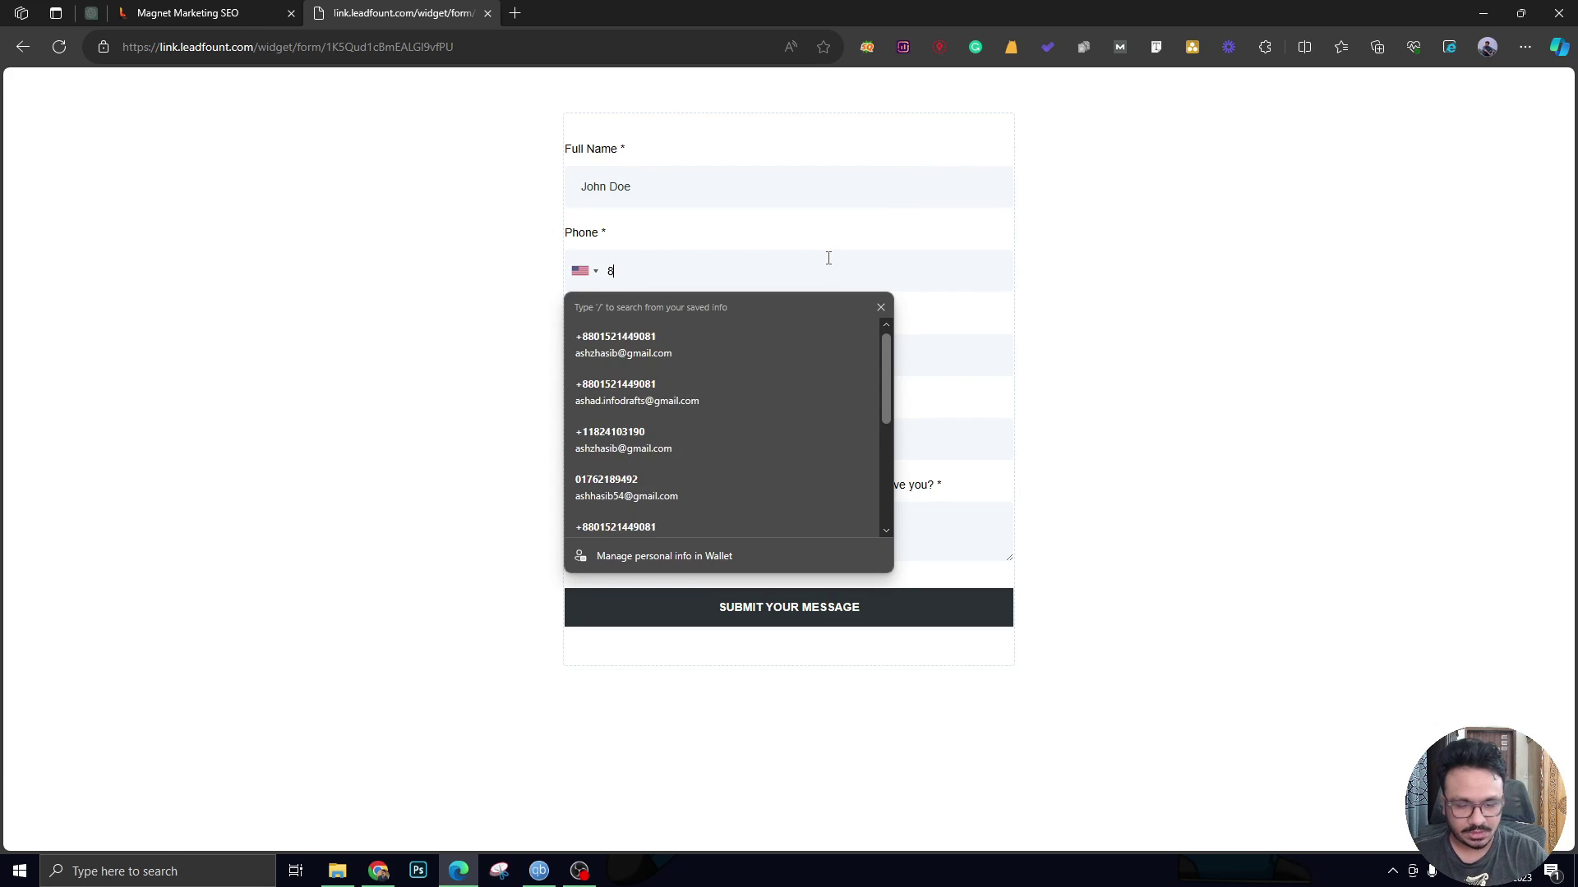
text(88) 555-23)
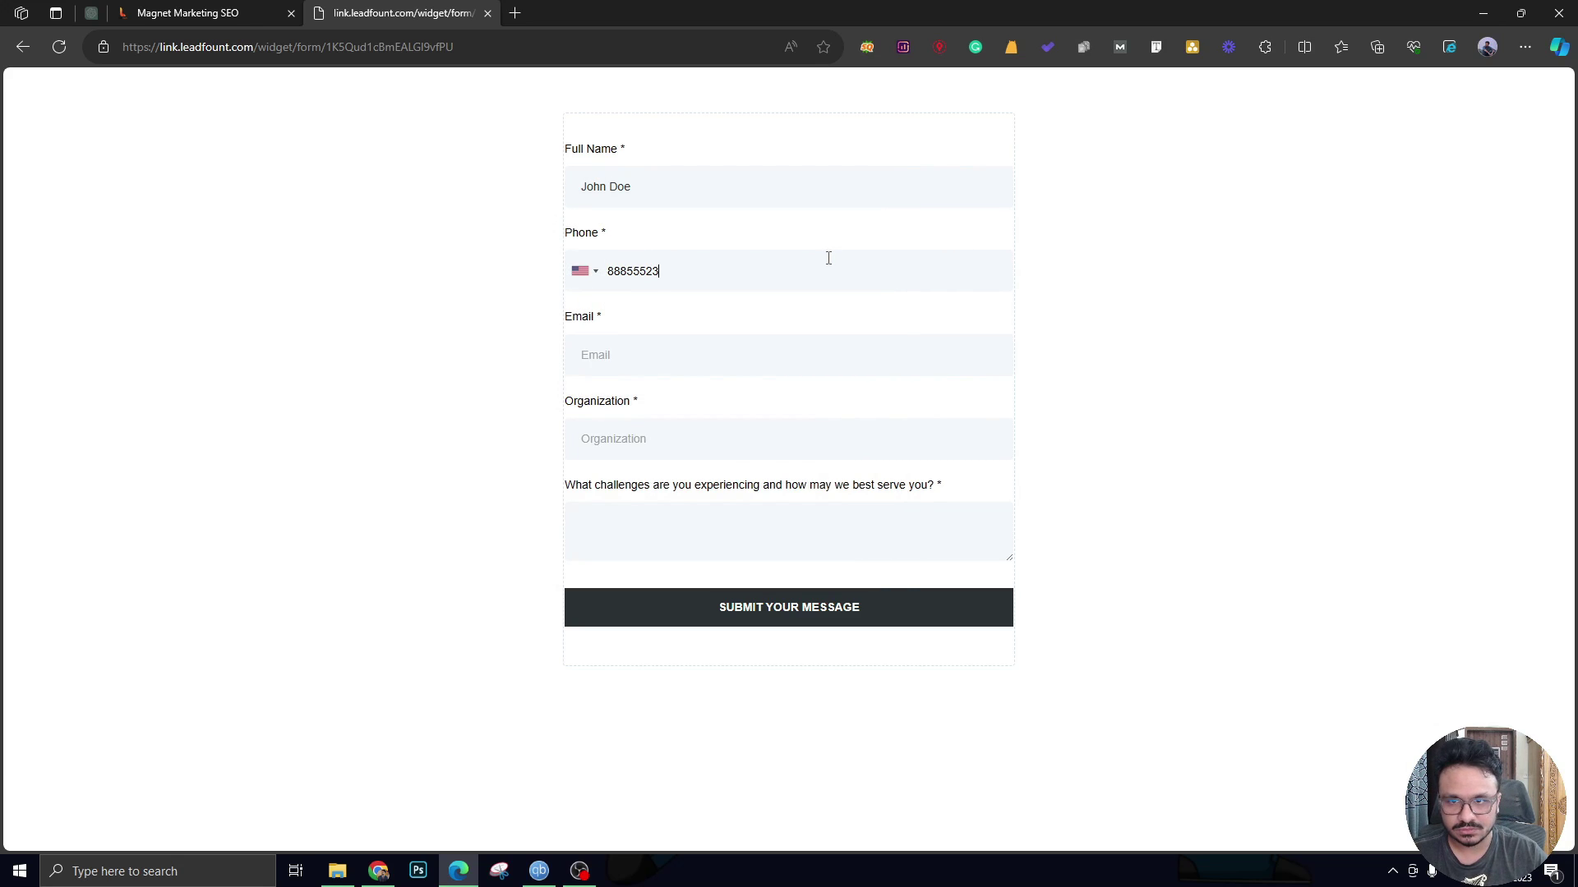
text(45)
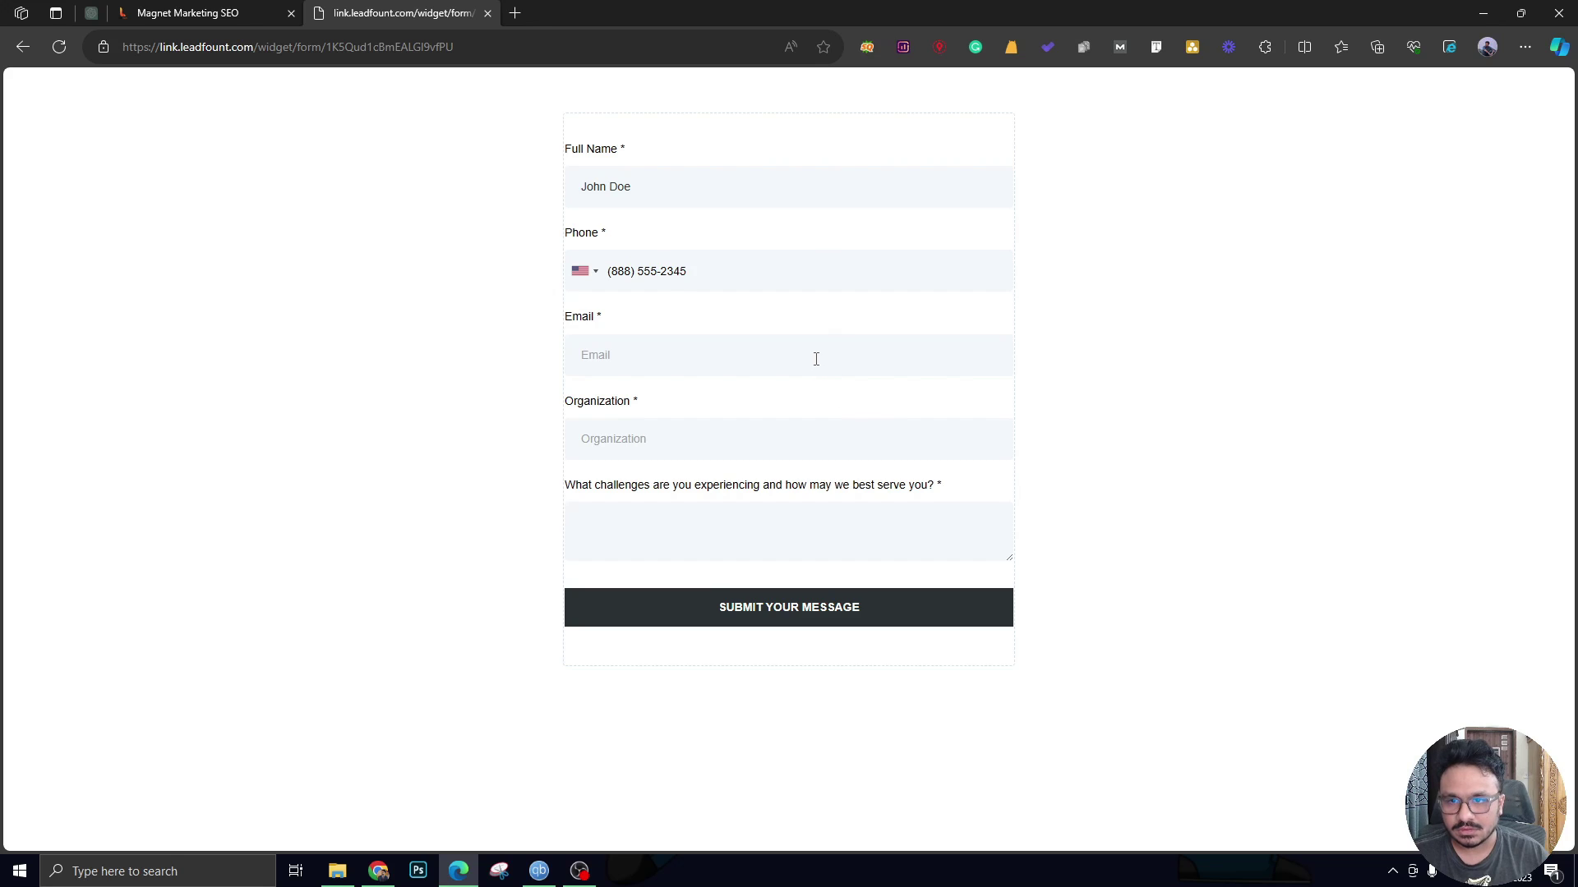
click(816, 359)
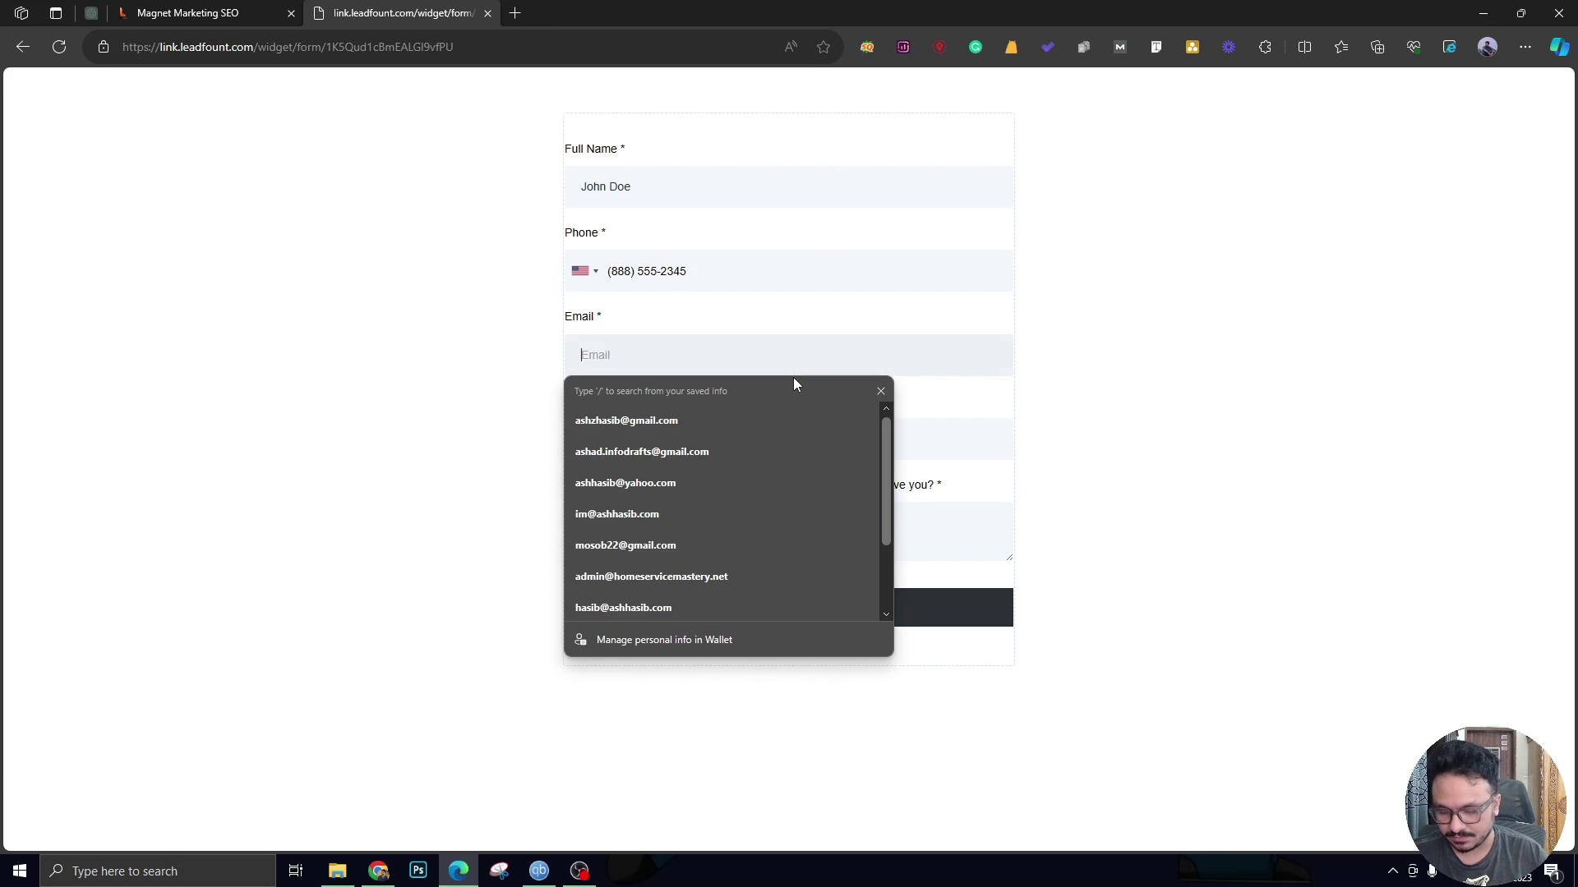
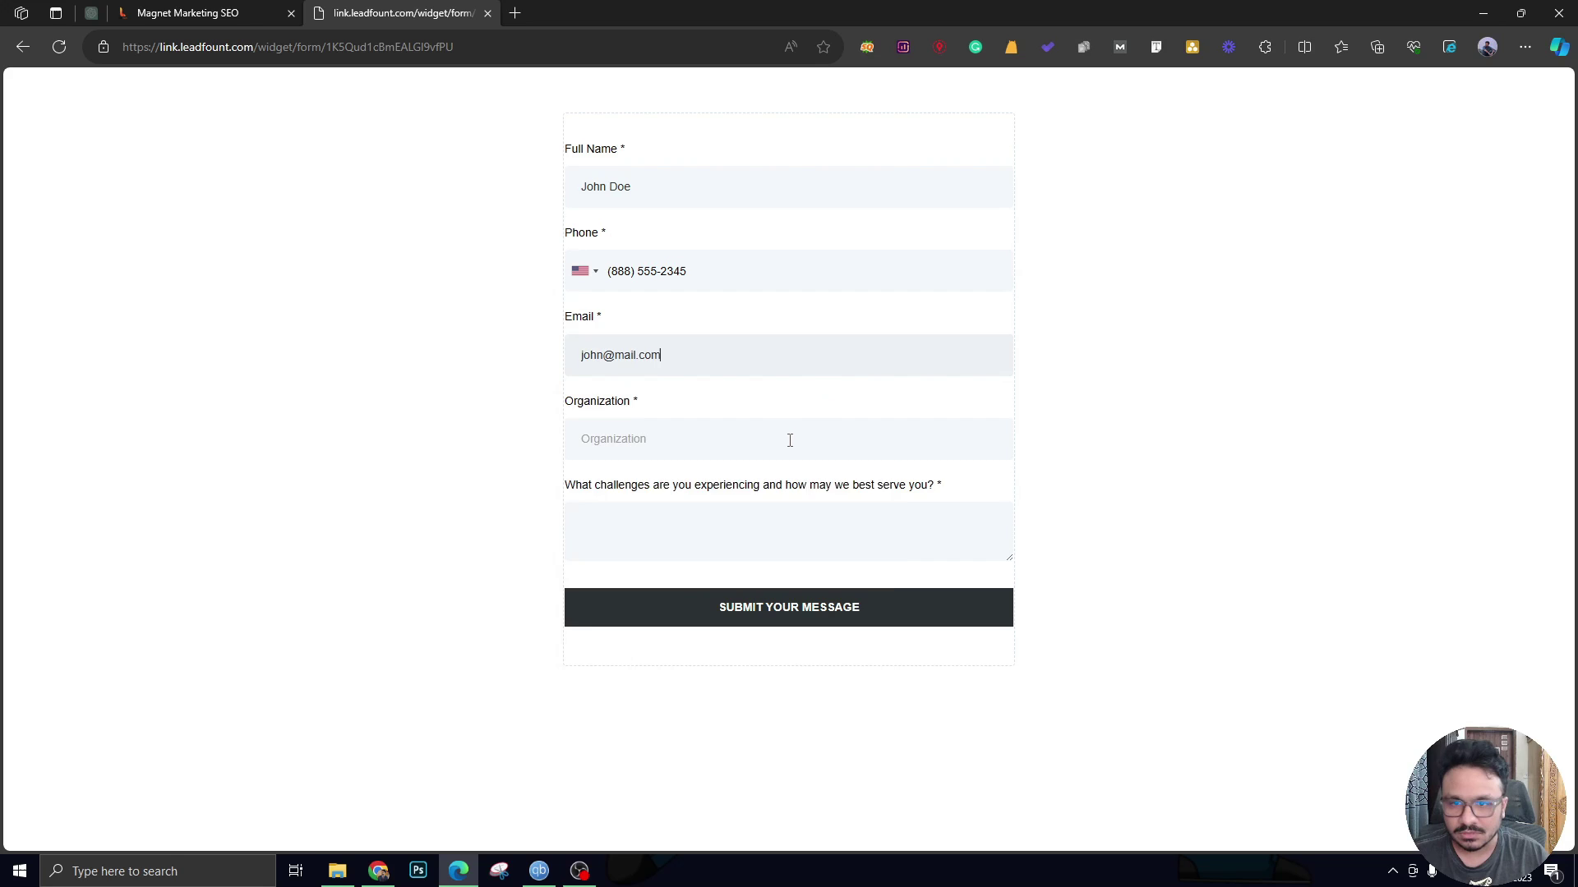
click(791, 441)
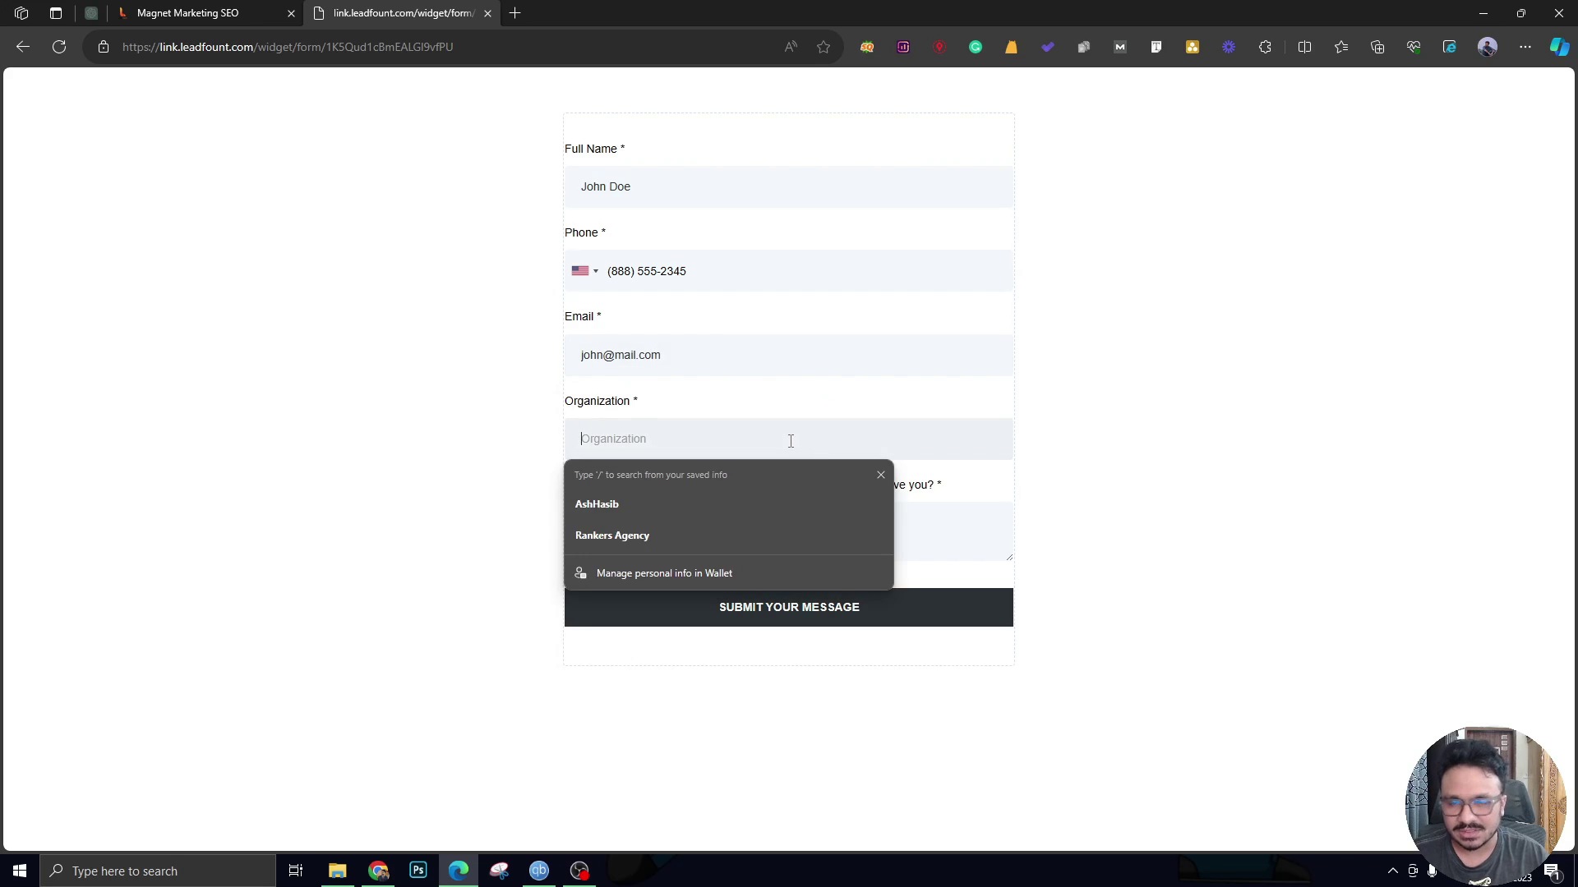
text(John)
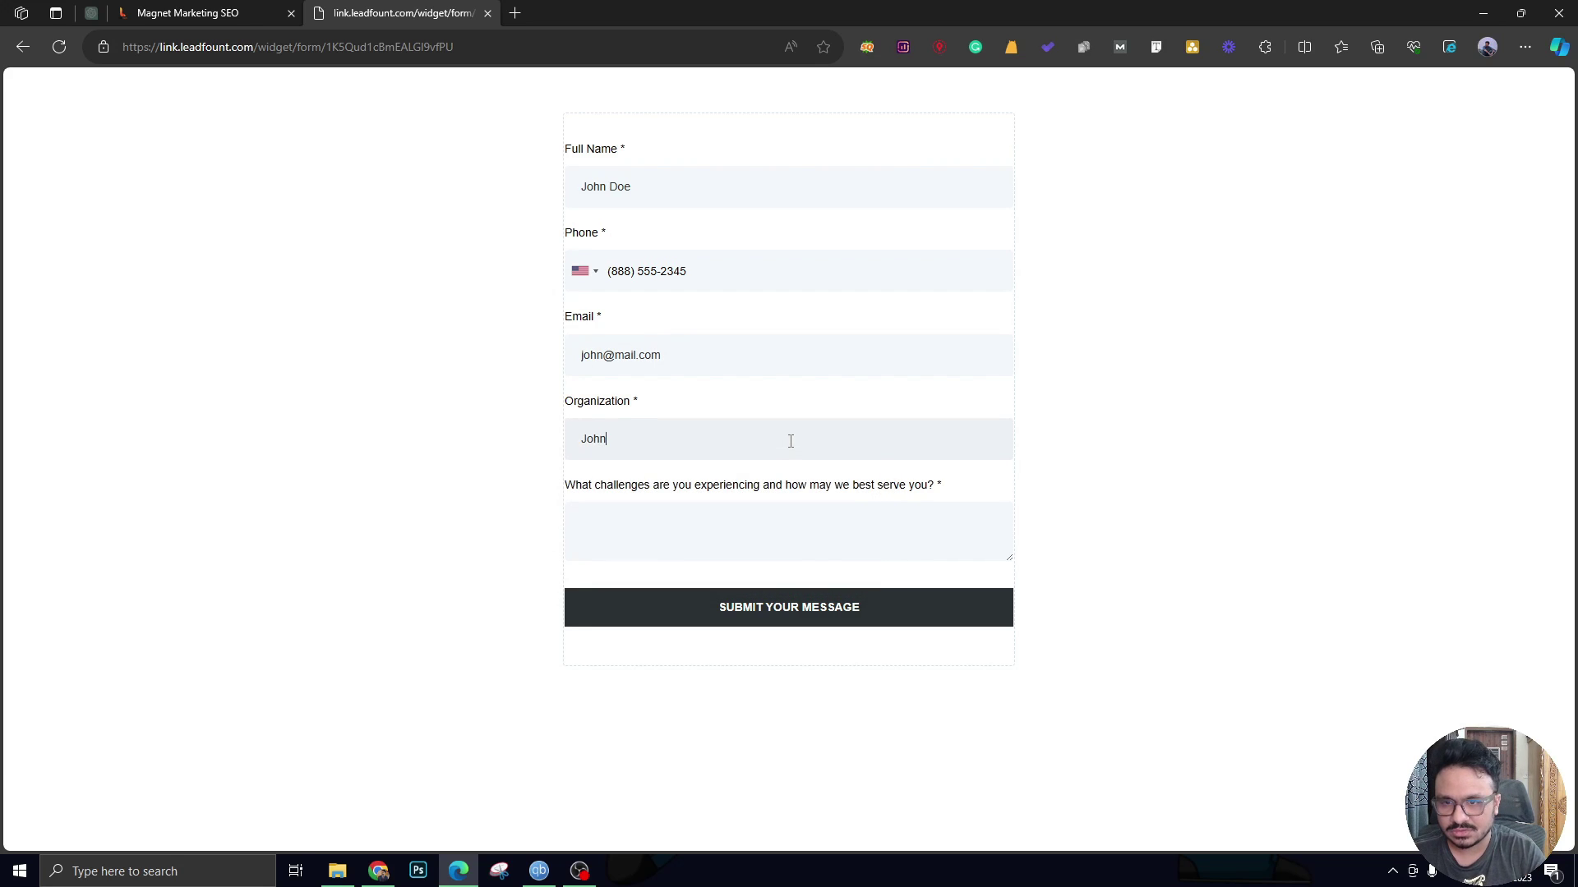
text('s Company)
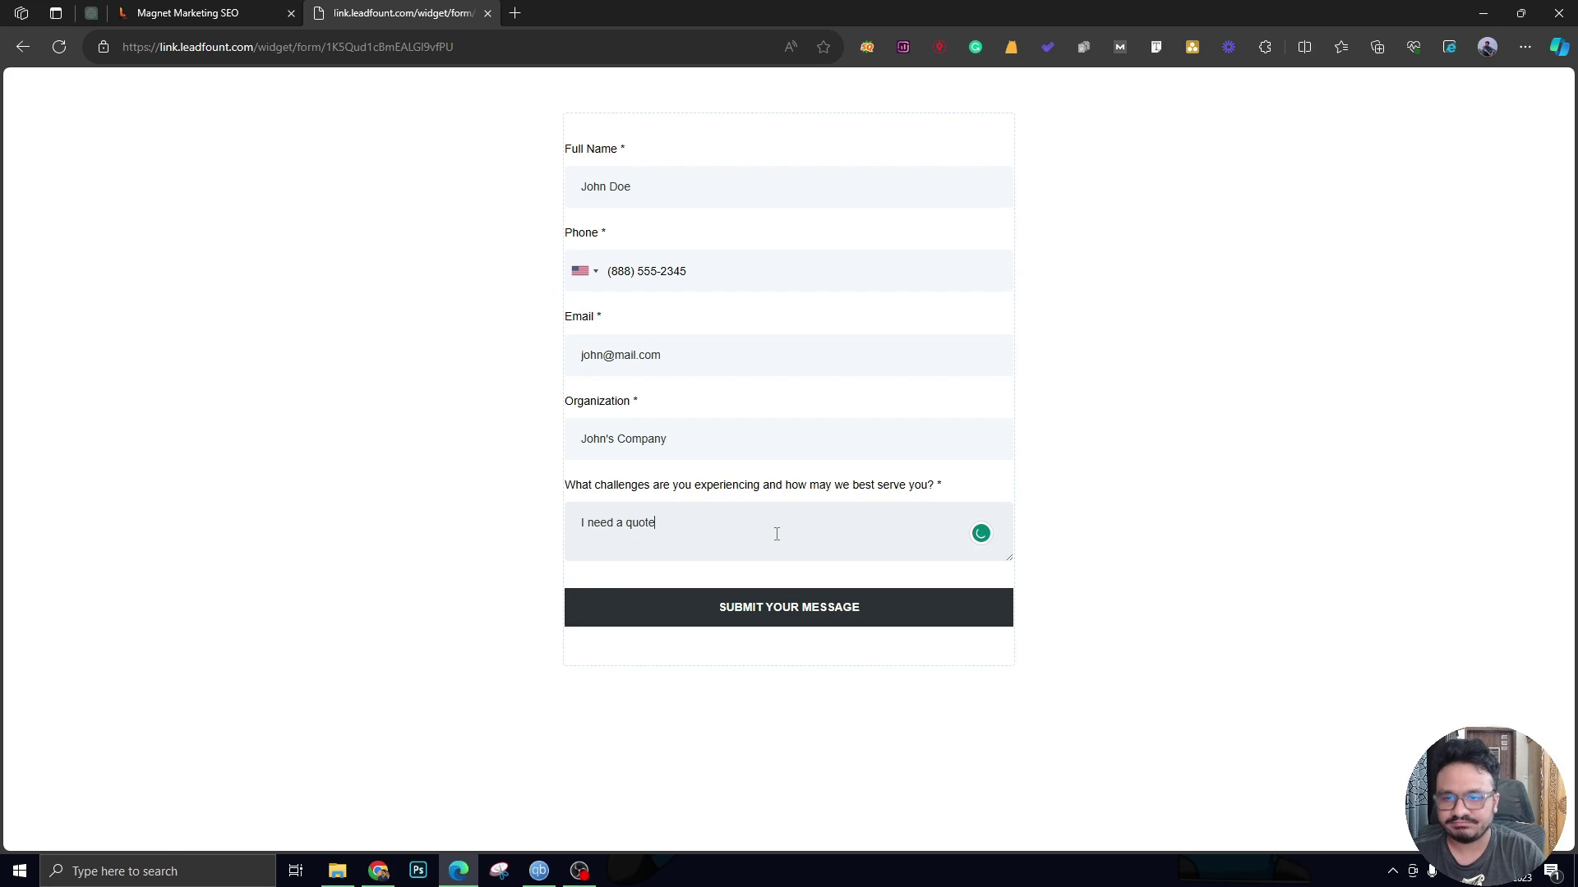
click(820, 624)
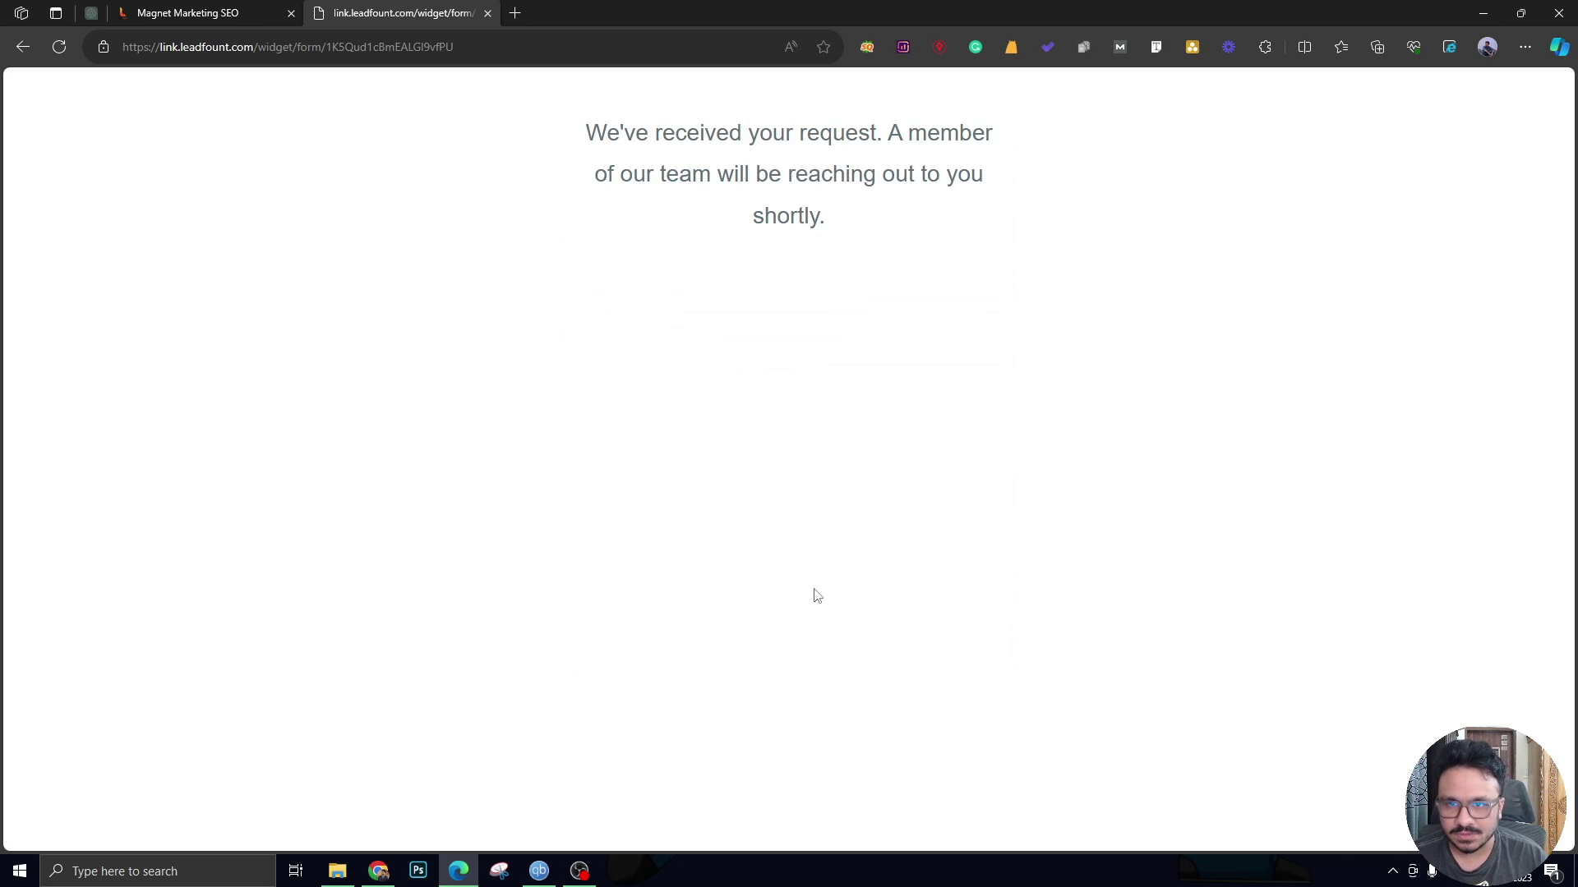
Reload the board and drag the test lead's $15,000 card from New Leads to Under Contract.
click(225, 17)
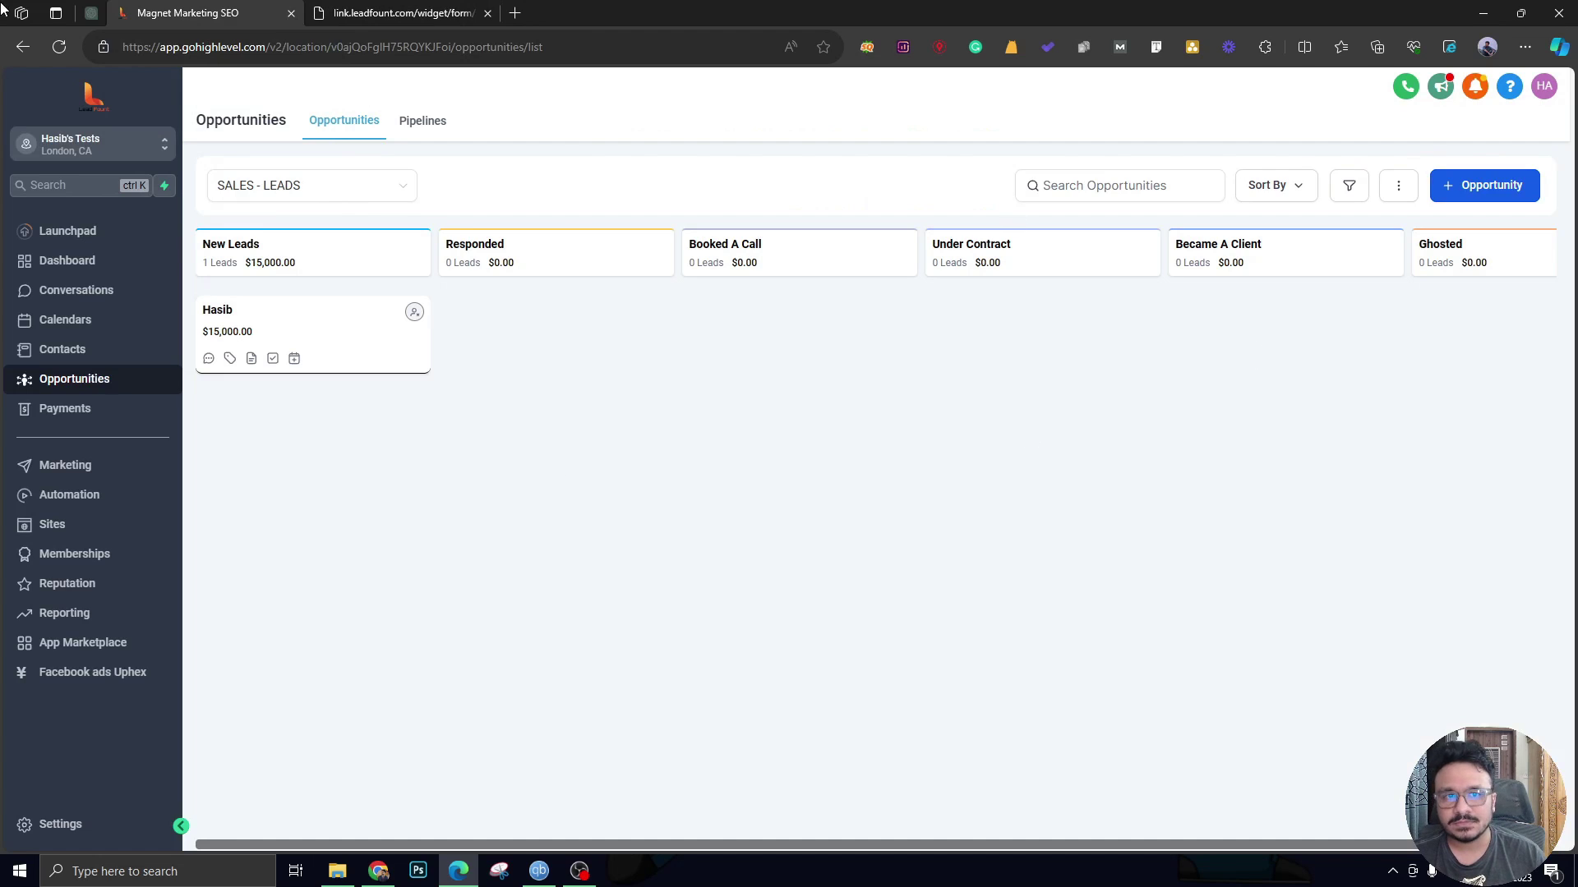
click(62, 51)
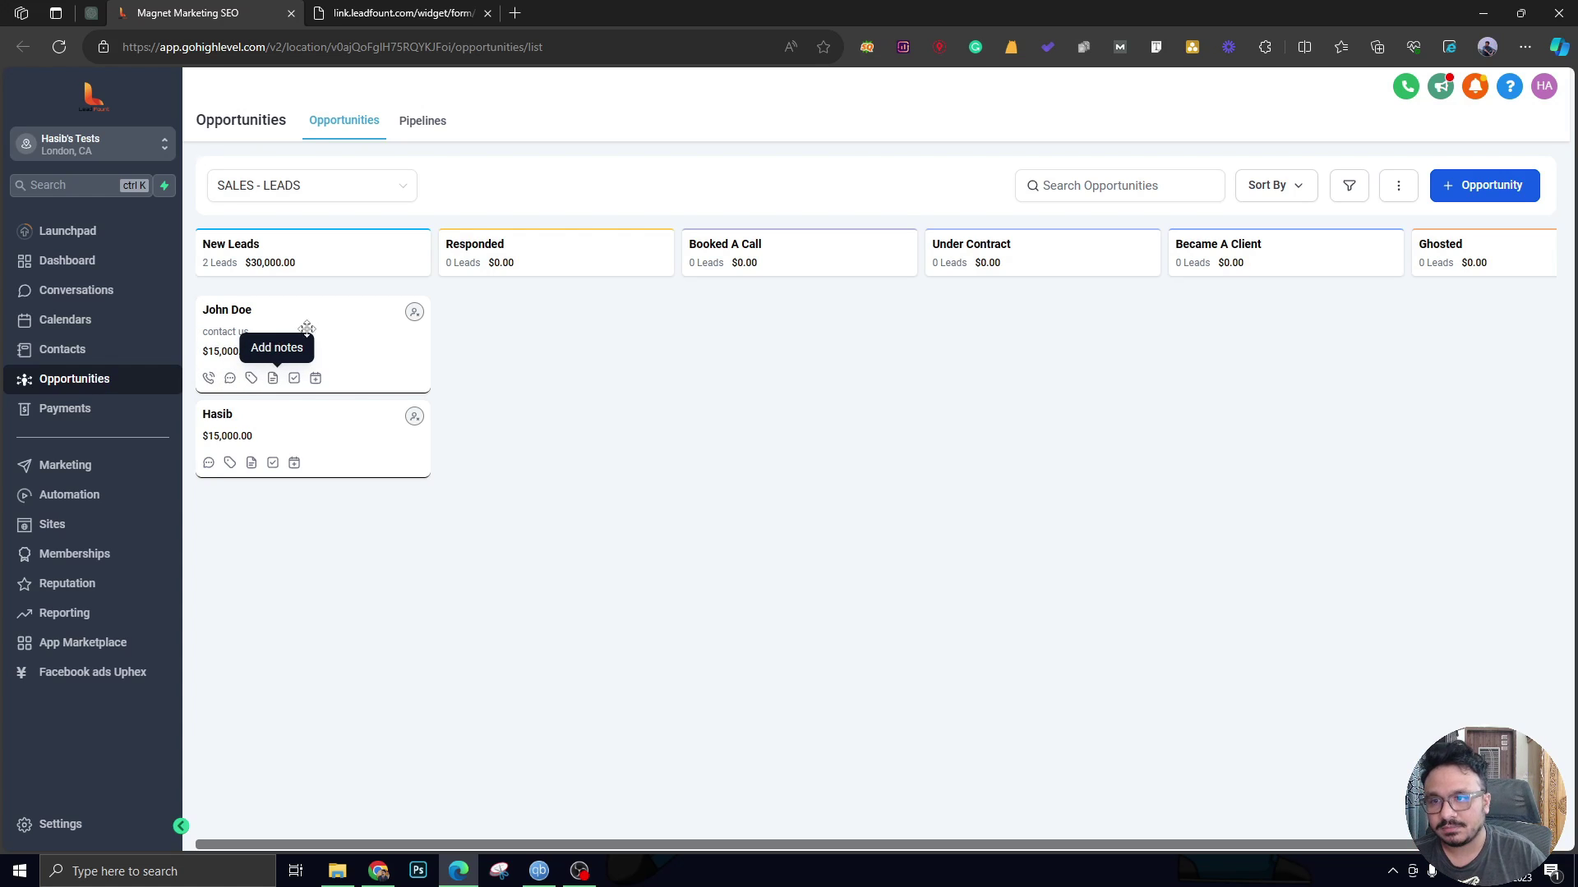
drag(281, 338, 994, 302)
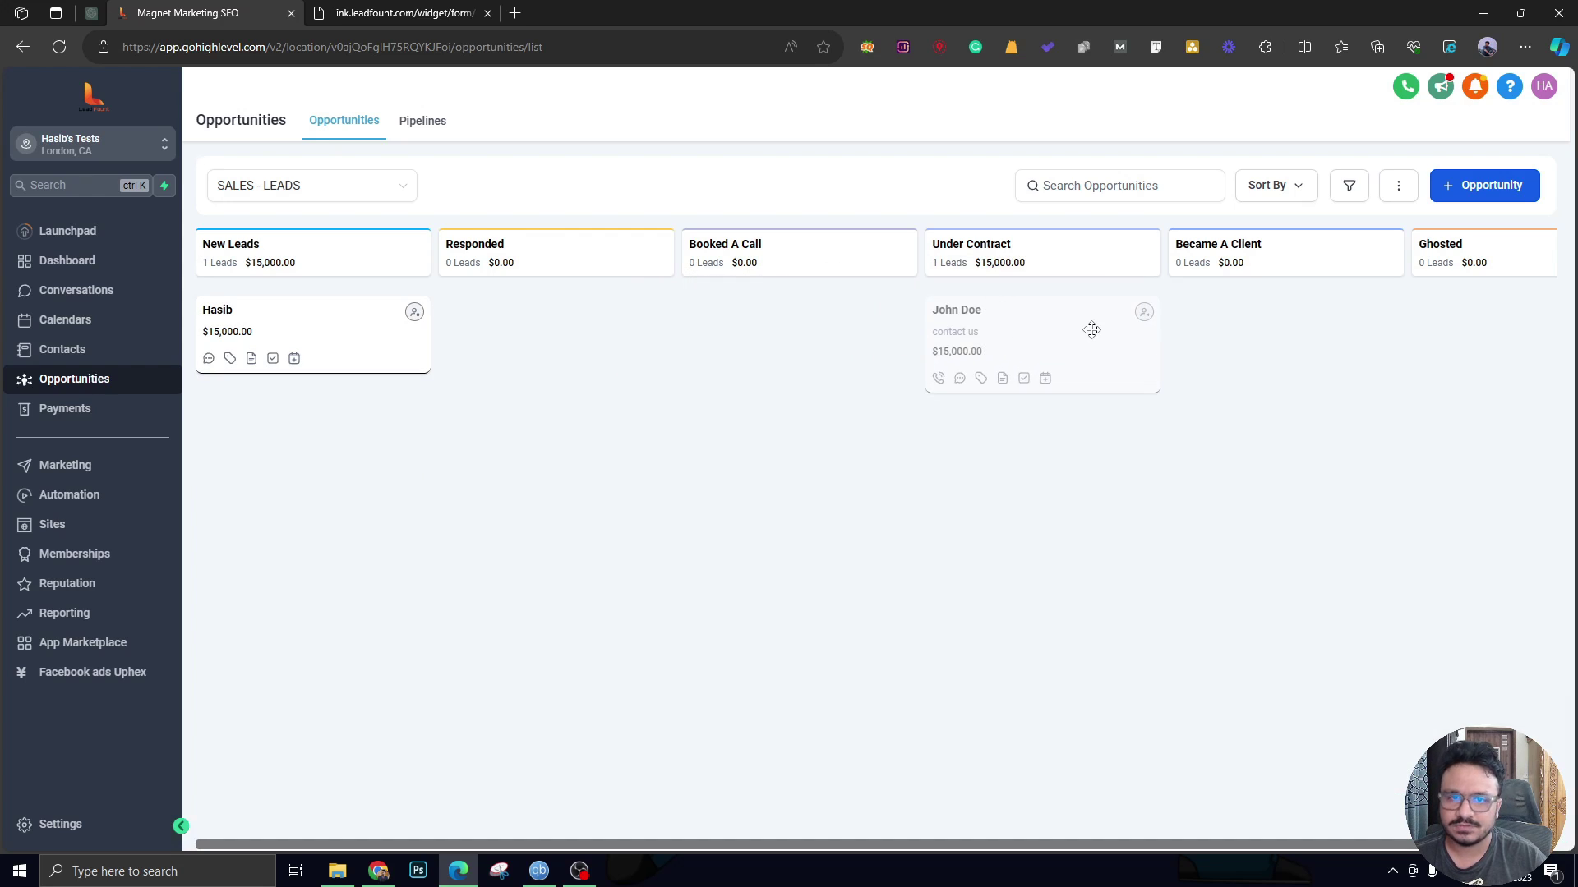
Add a note: lead is sold, needs a full rebrand, and a team member will contact him.
click(1003, 380)
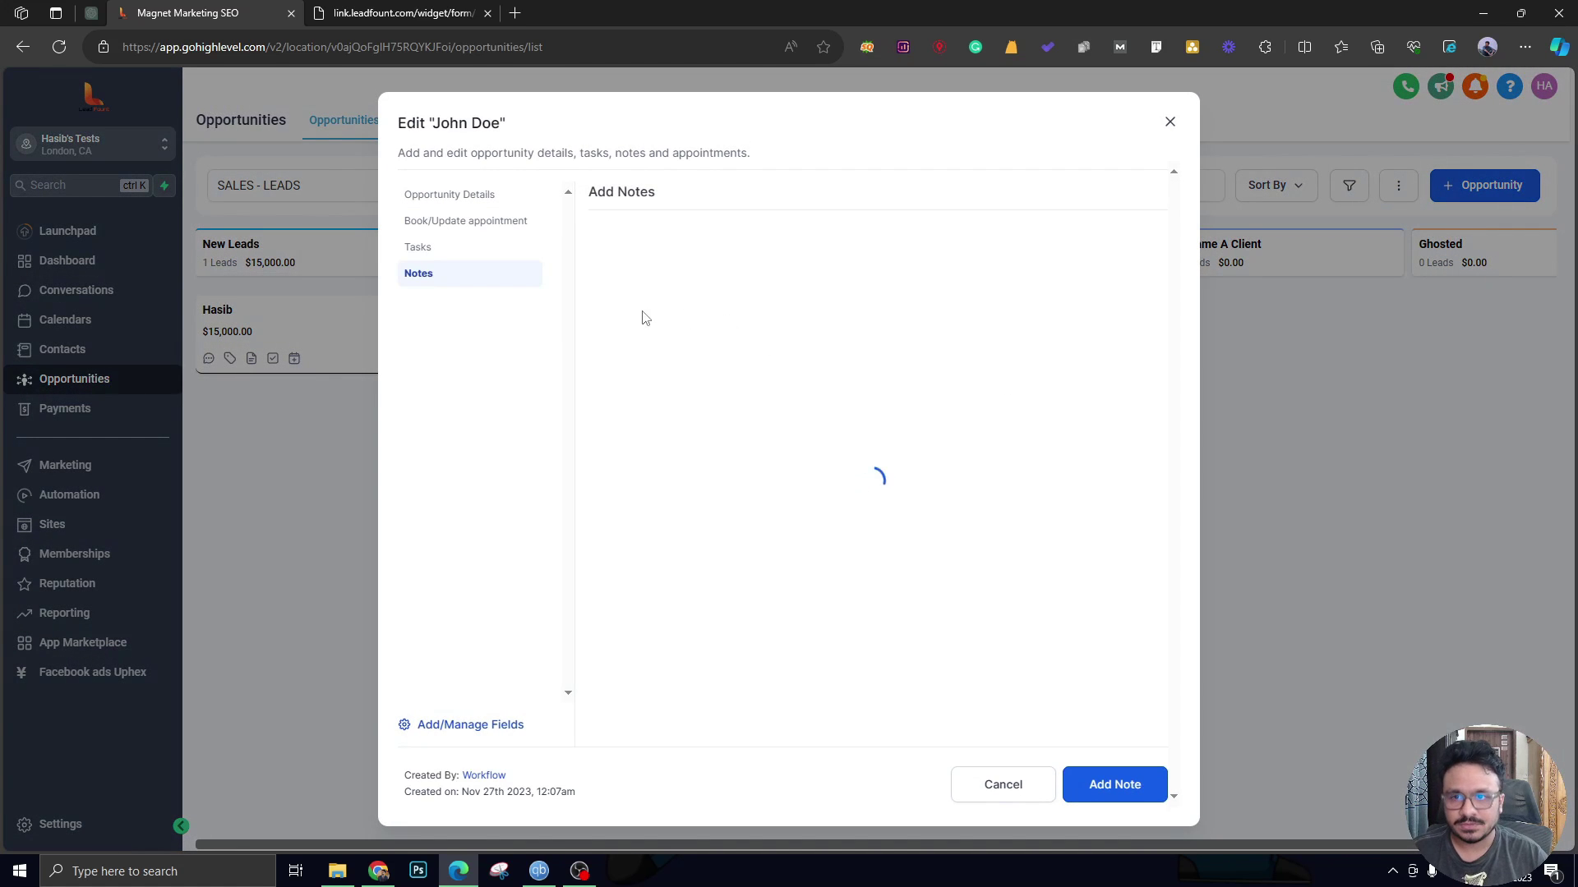
click(675, 318)
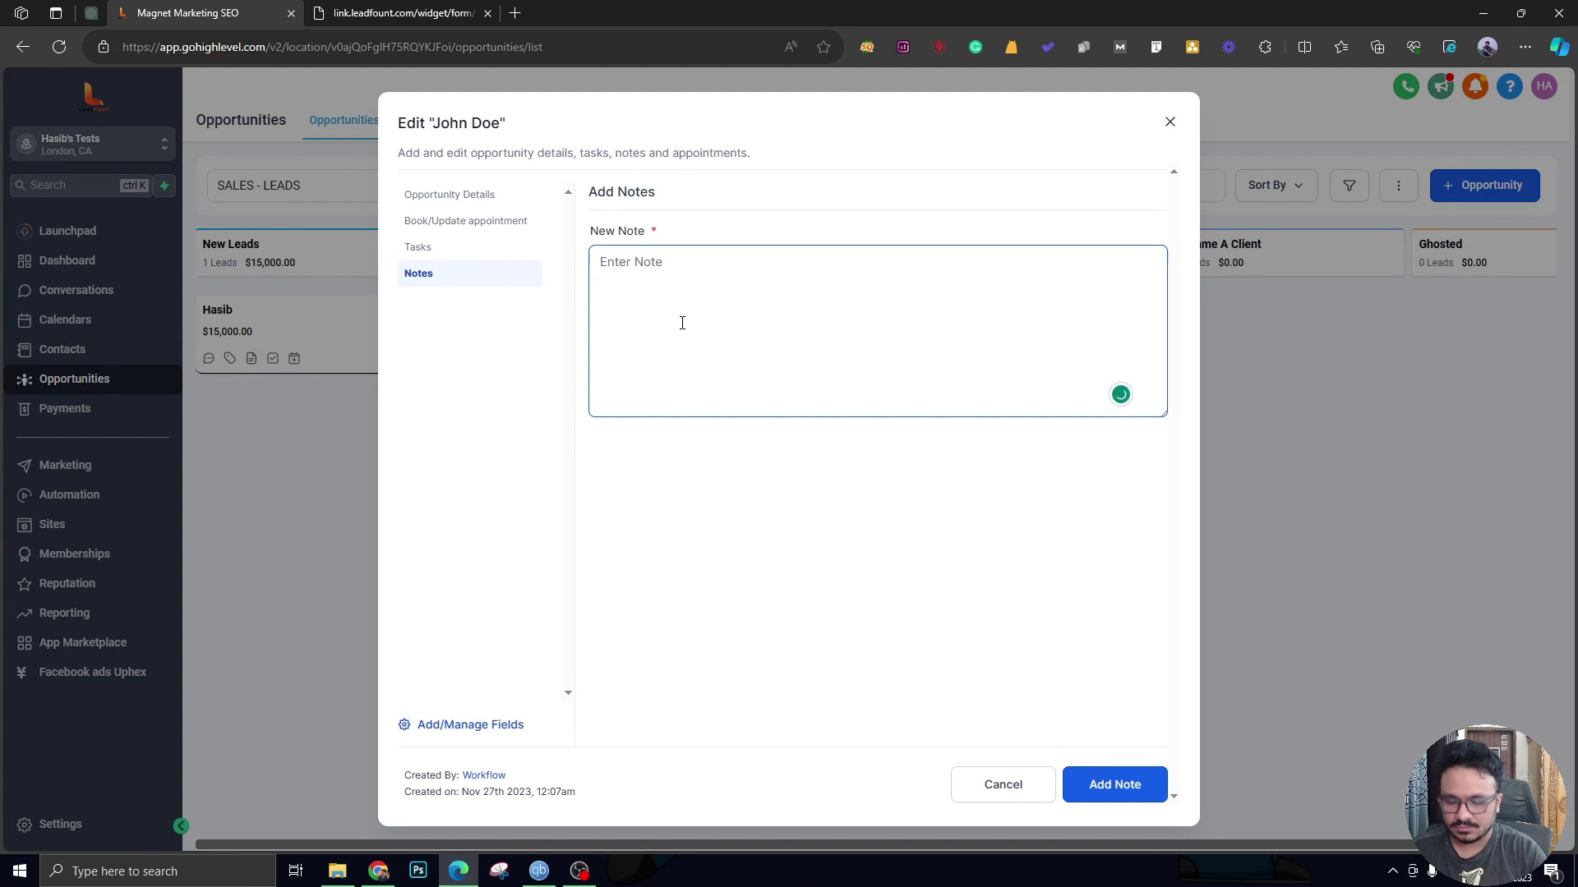
text(sold.  )
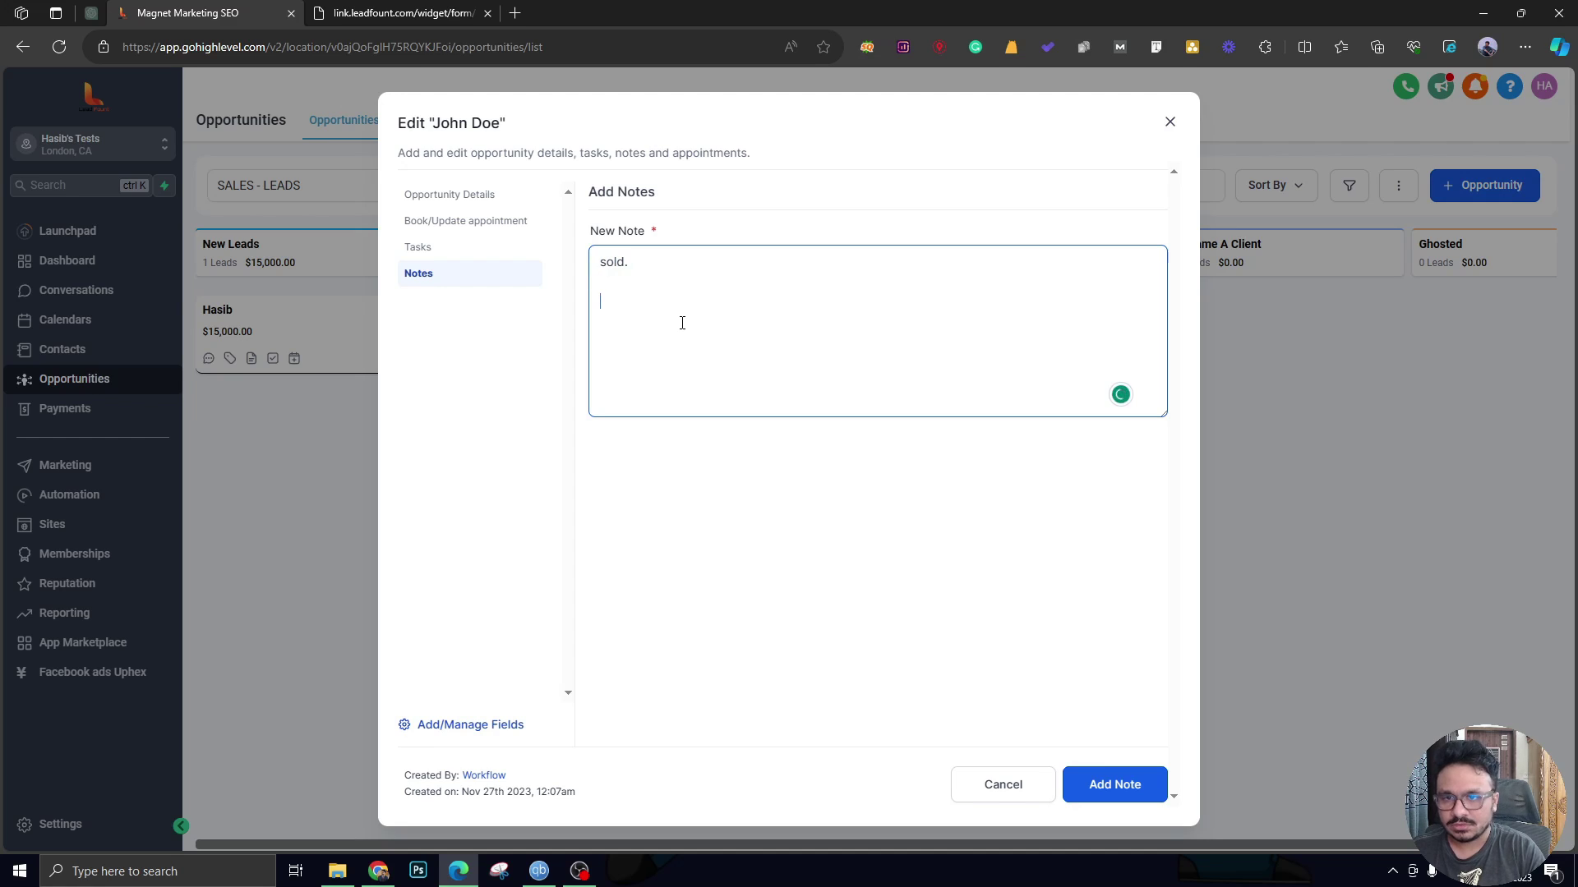
text(Needs a full)
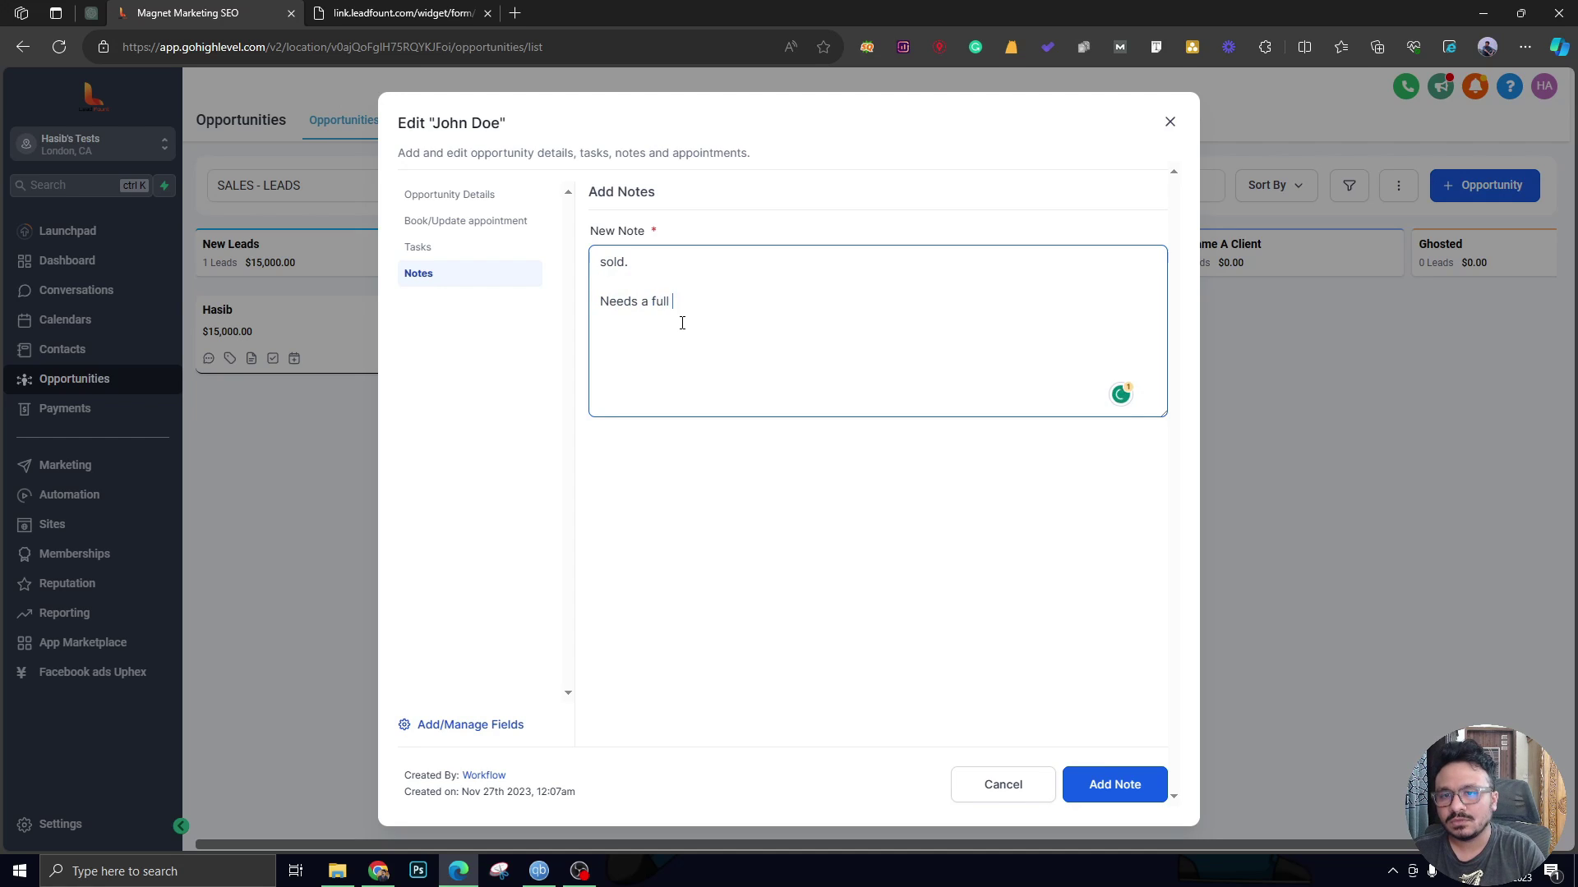
text( rebrand.  To be )
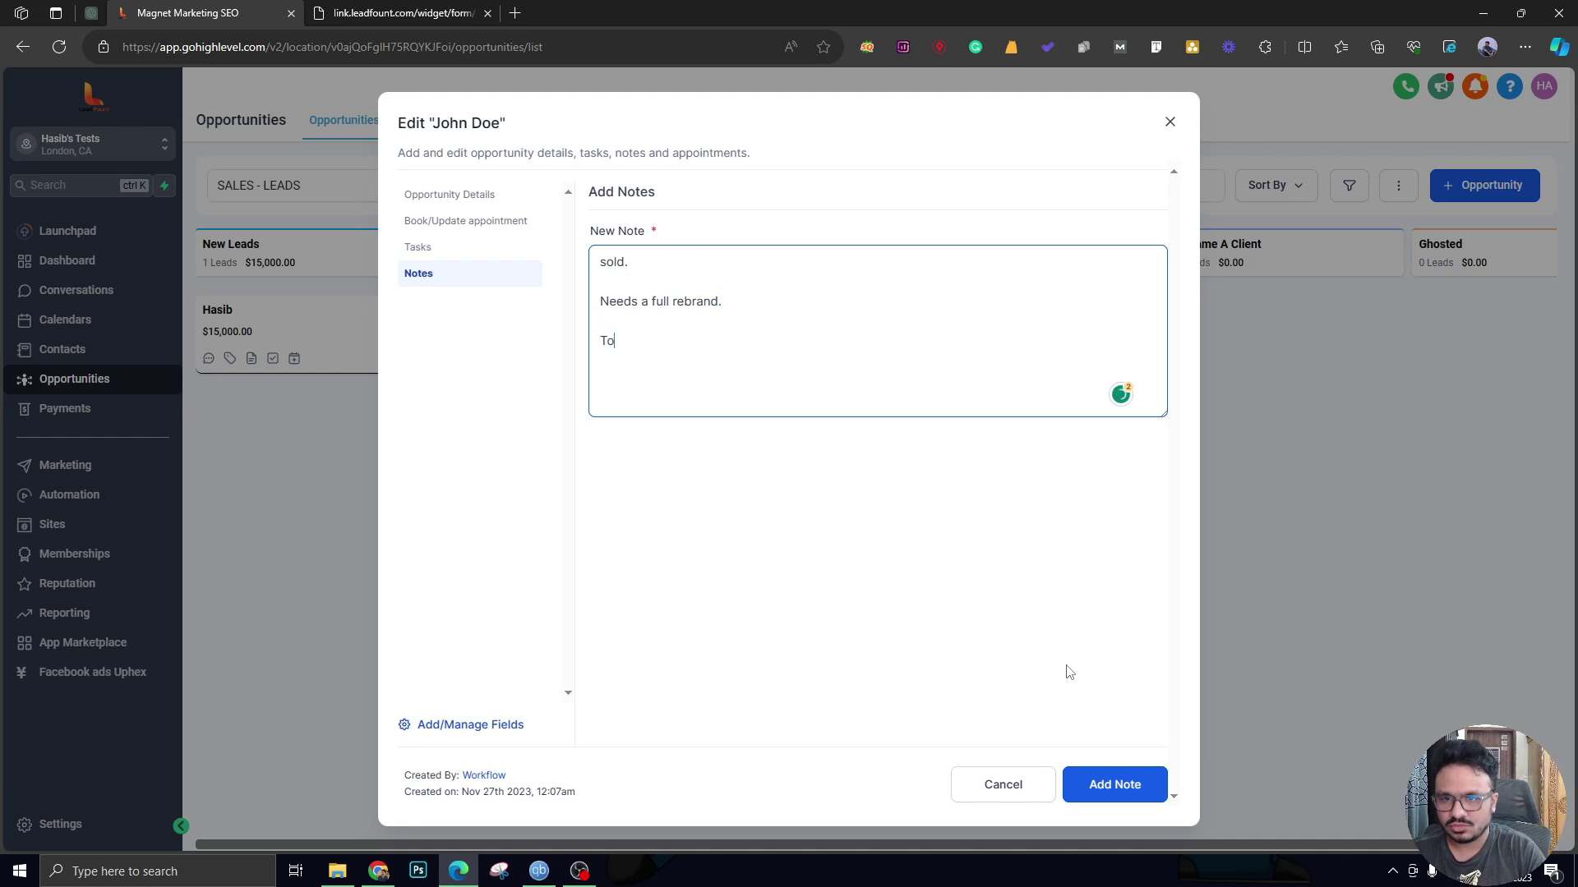
text(contacted by)
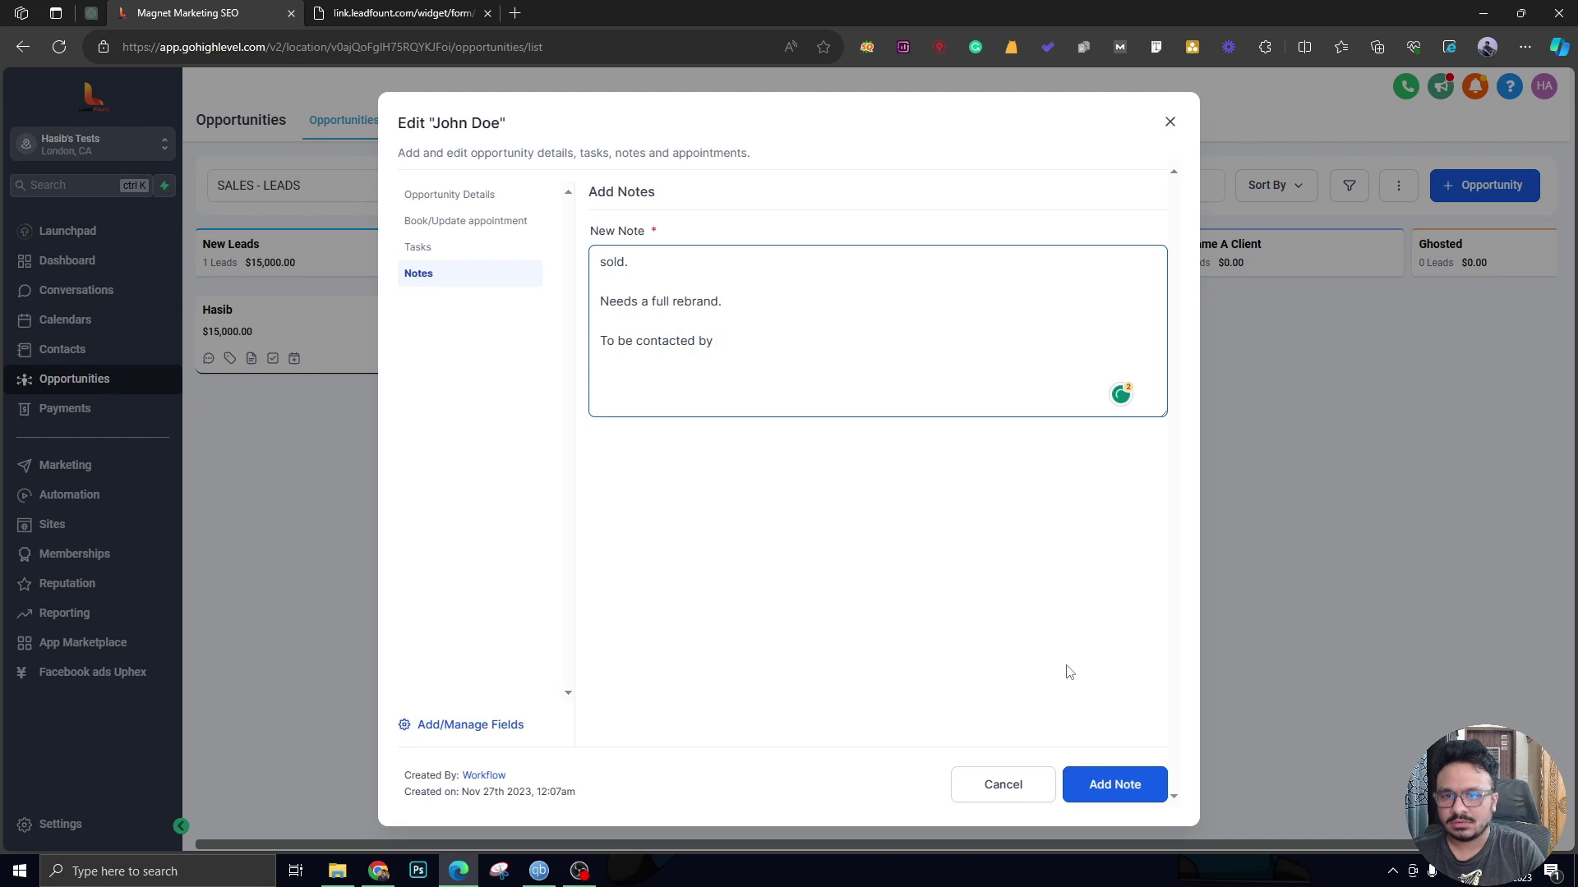
text( Elaine.)
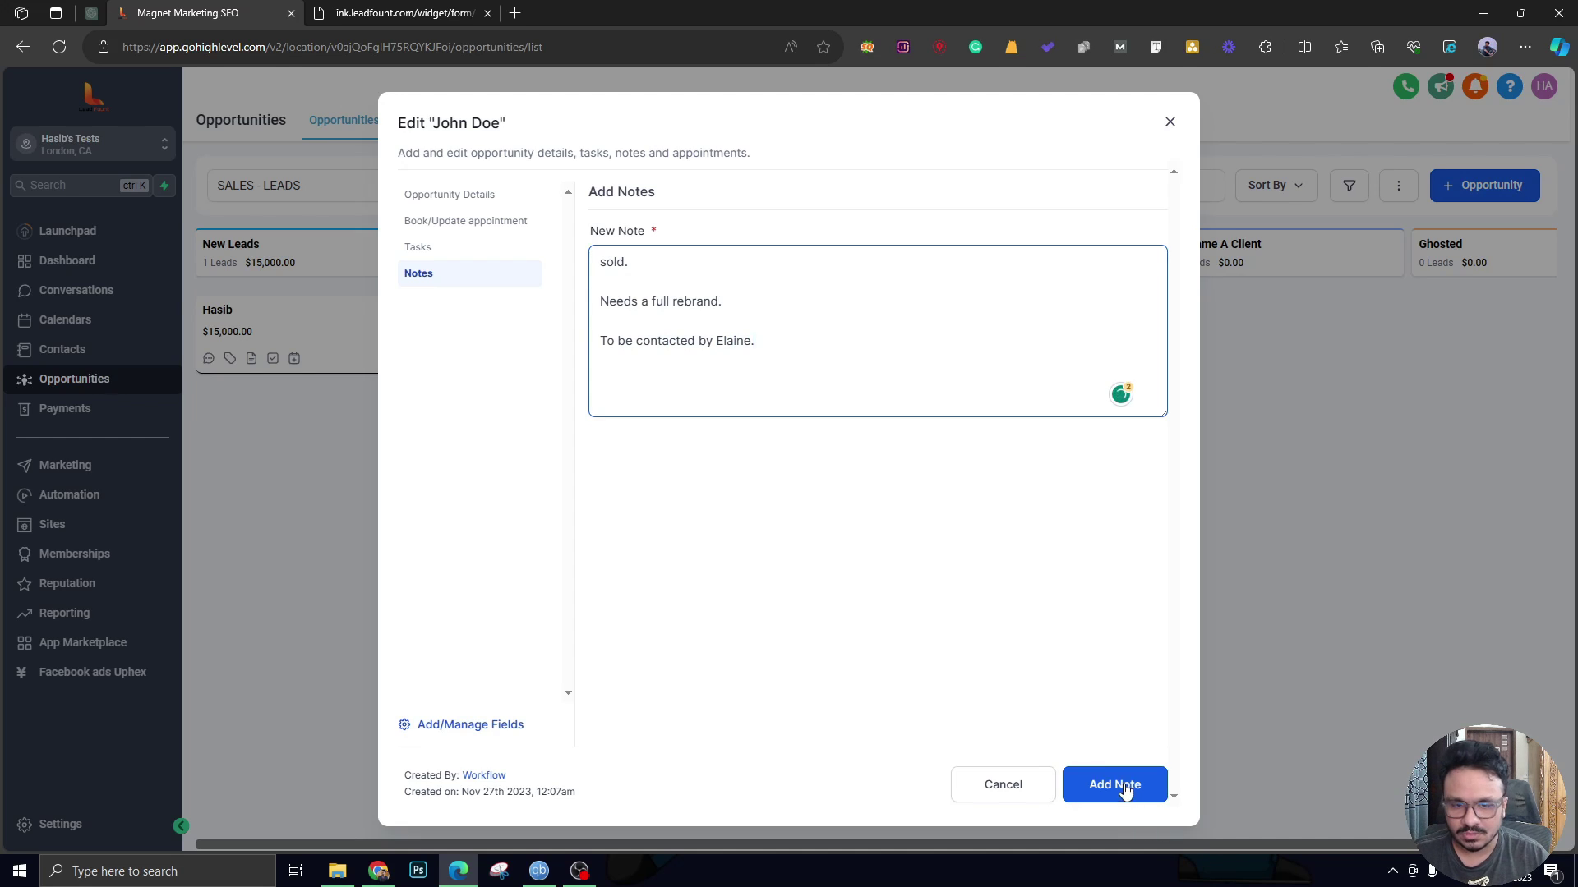
click(1124, 784)
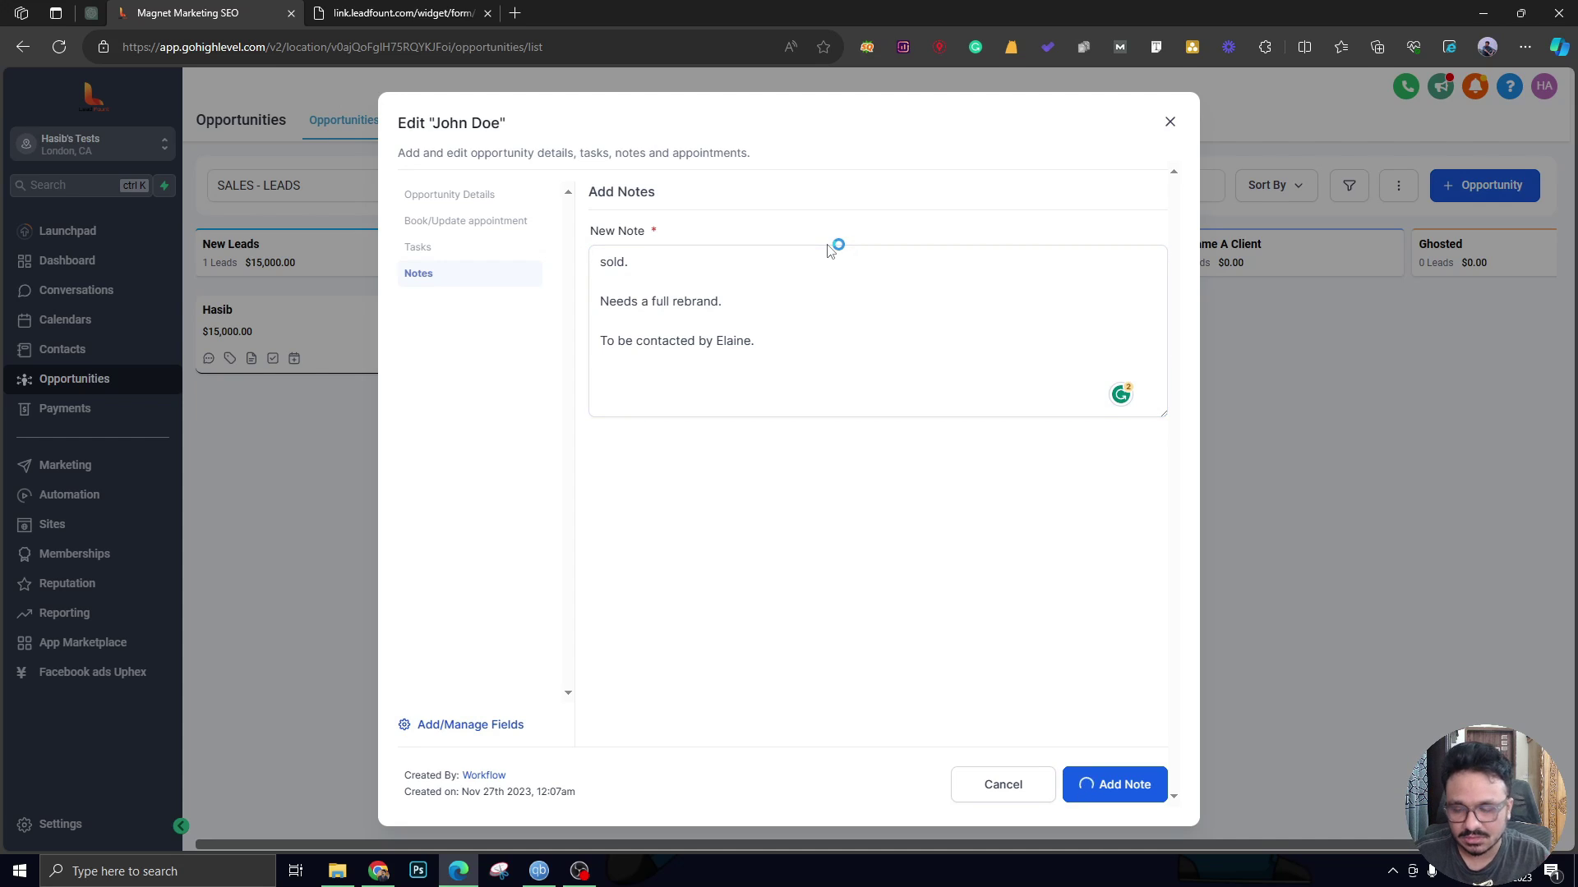
Reopen the opportunity to confirm the saved note, then close its details.
click(1170, 122)
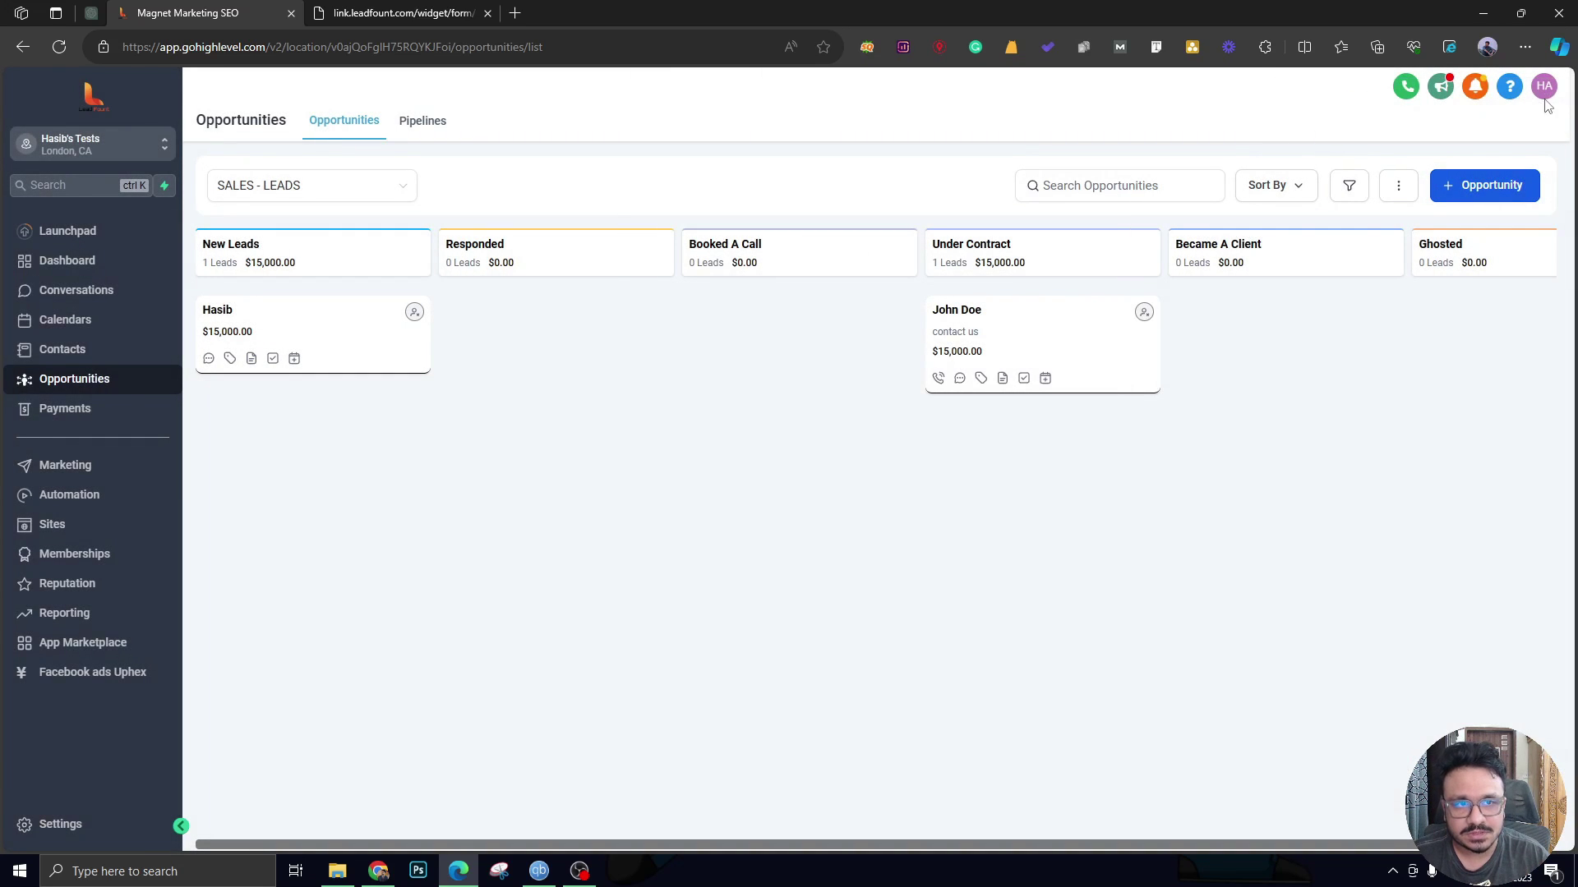
click(1011, 337)
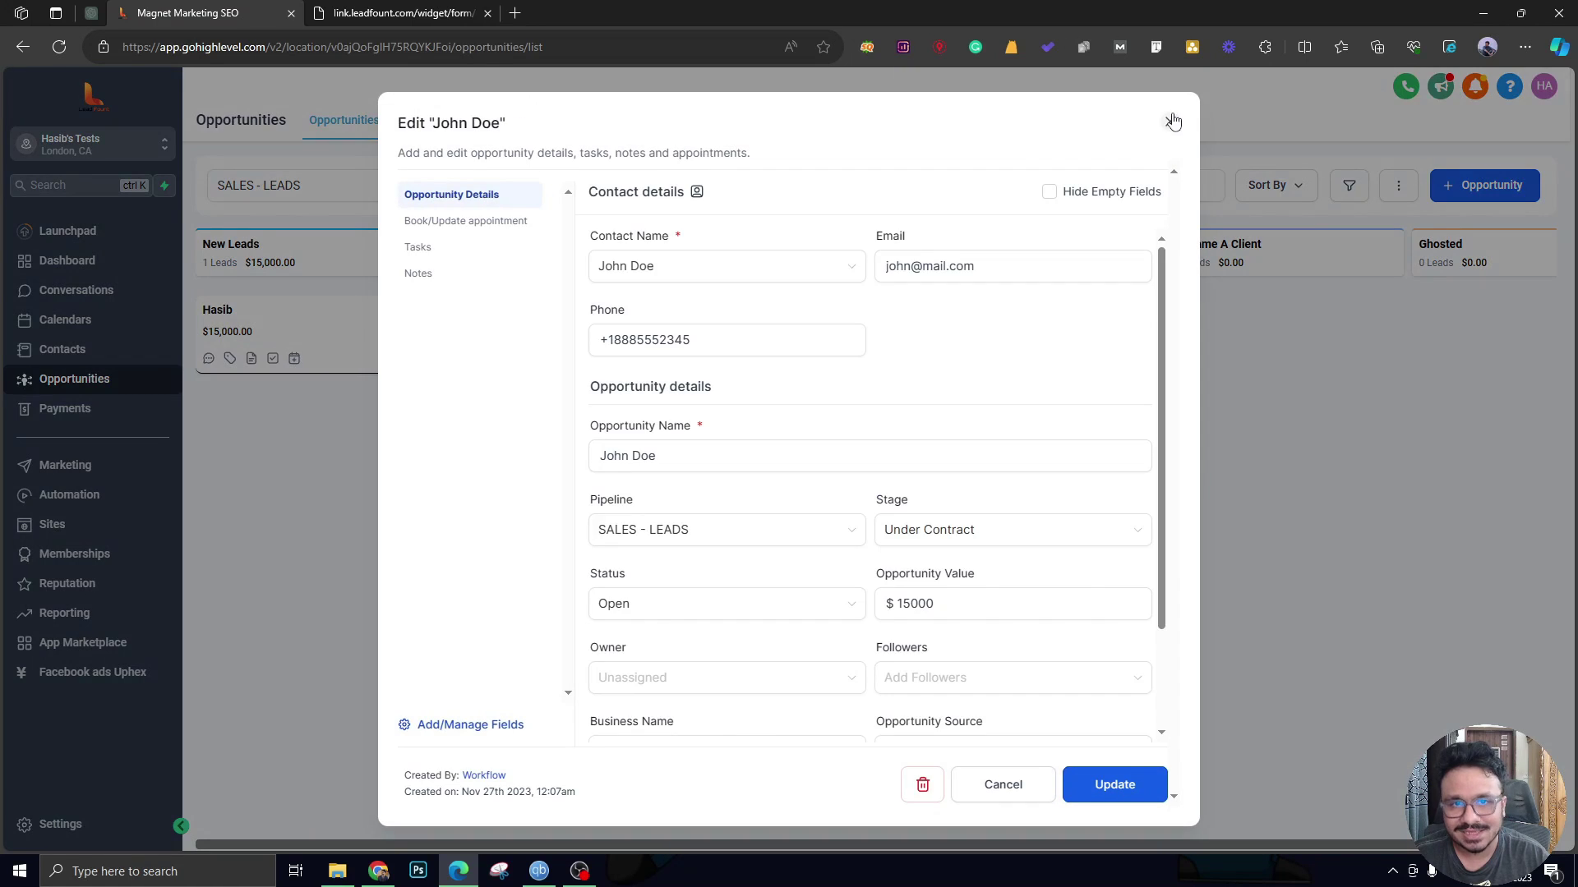
click(428, 279)
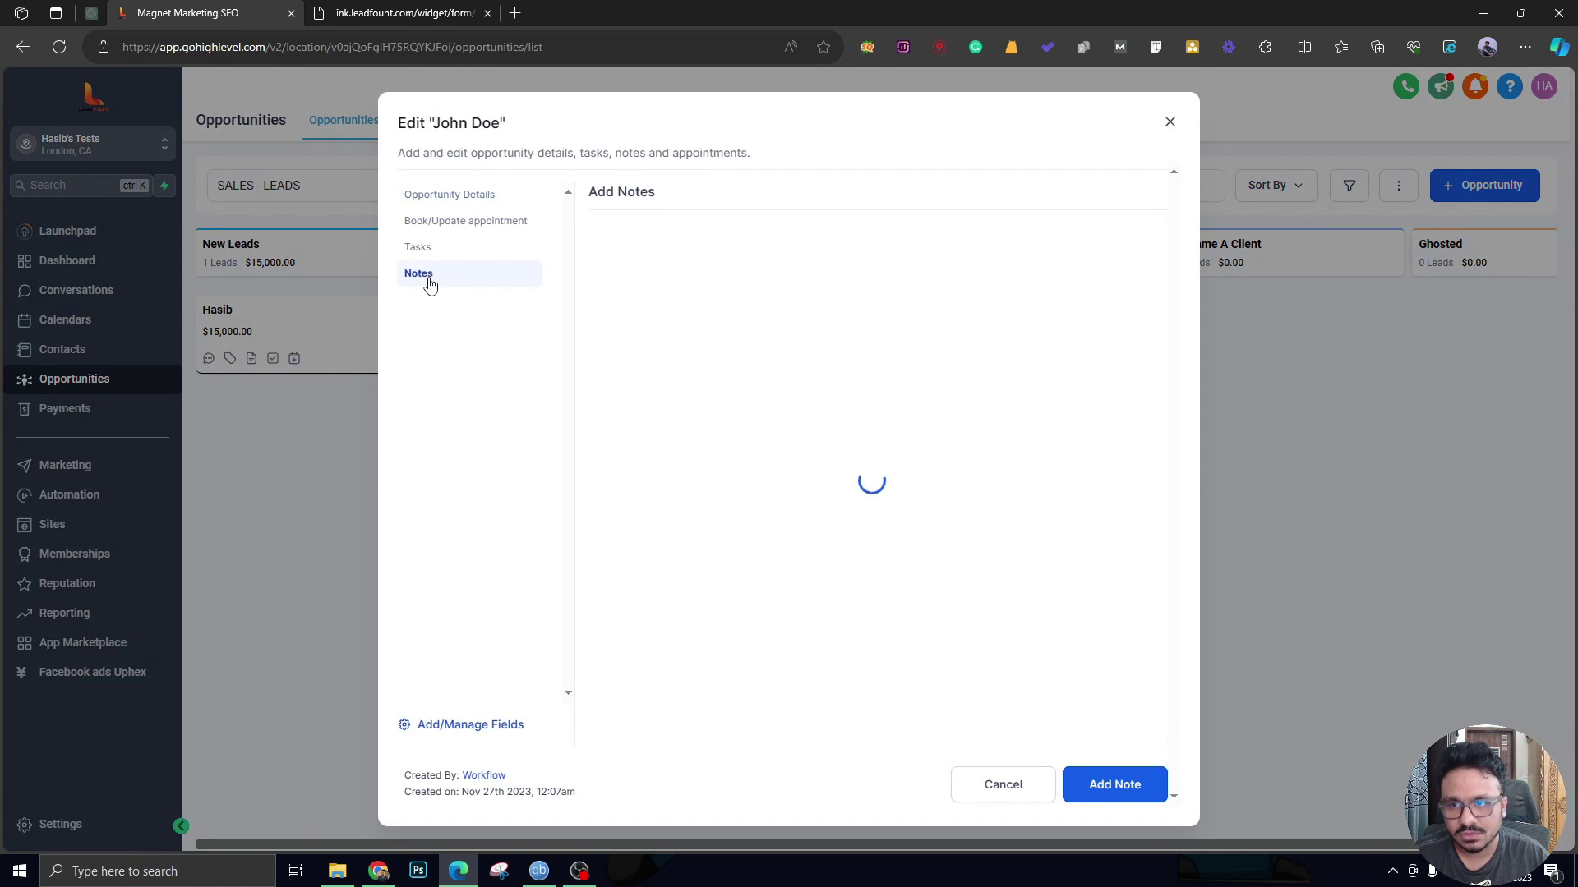
click(1170, 122)
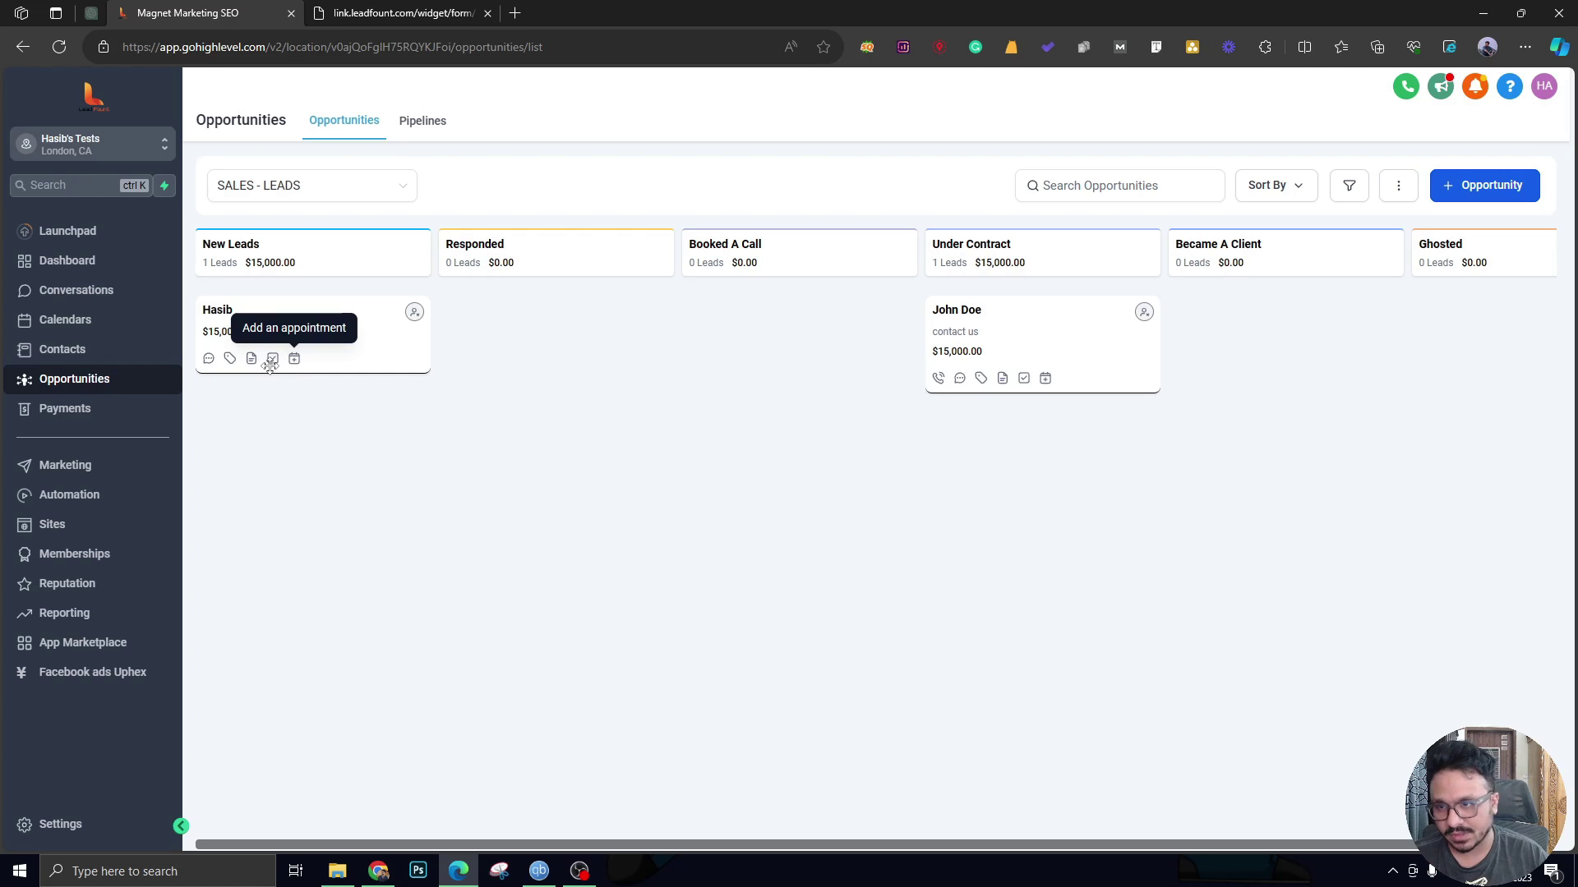
Review the lead's conversation history, drag his card back to New Leads, and check the confirmation tab.
click(960, 380)
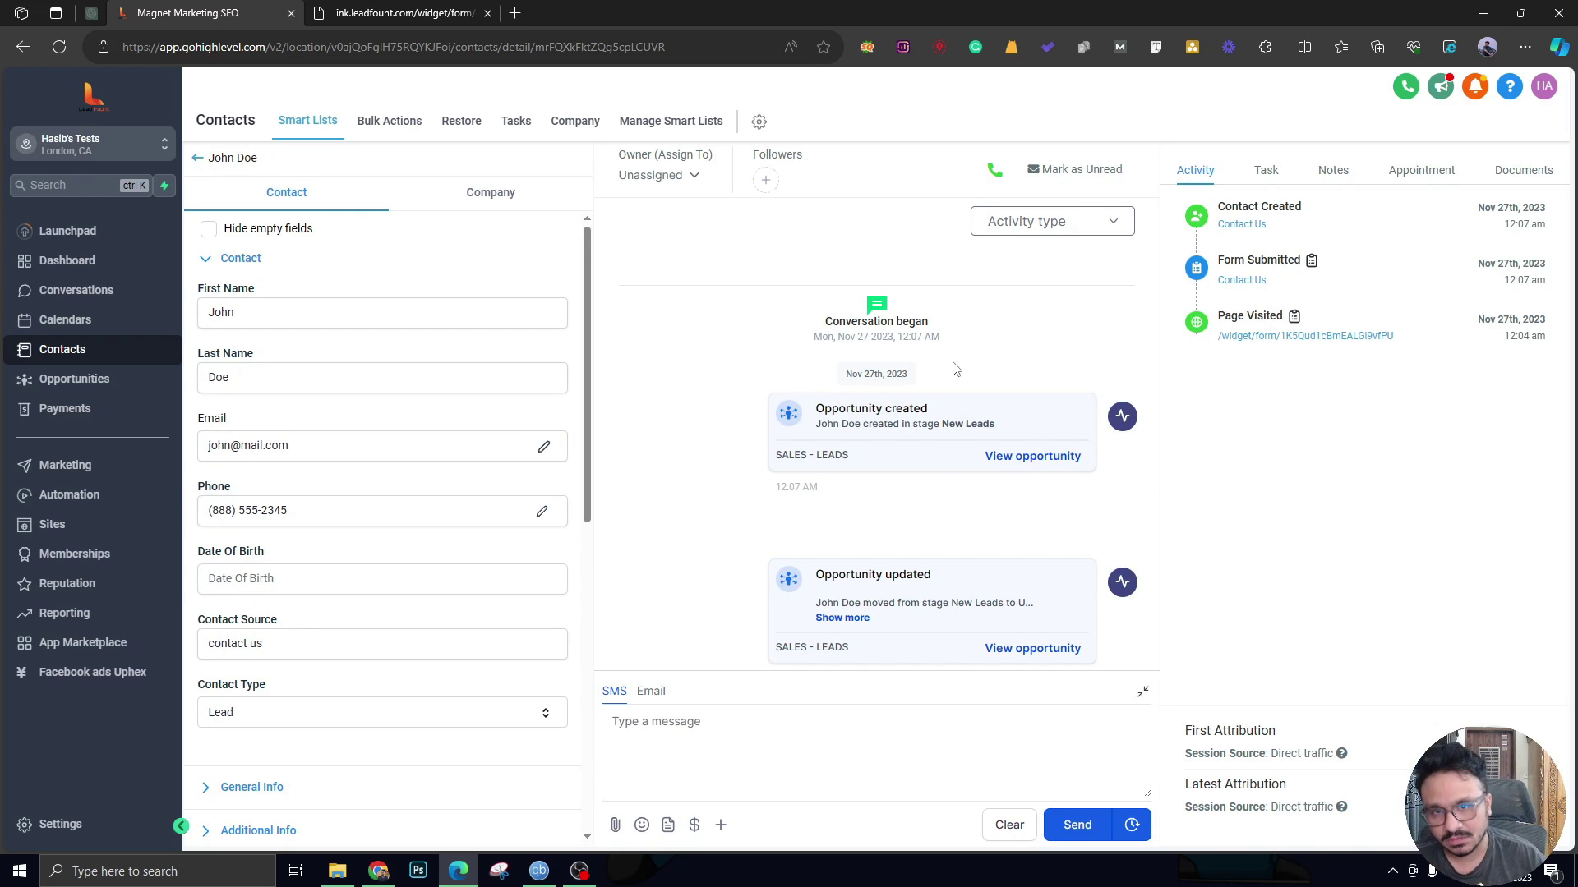
click(198, 157)
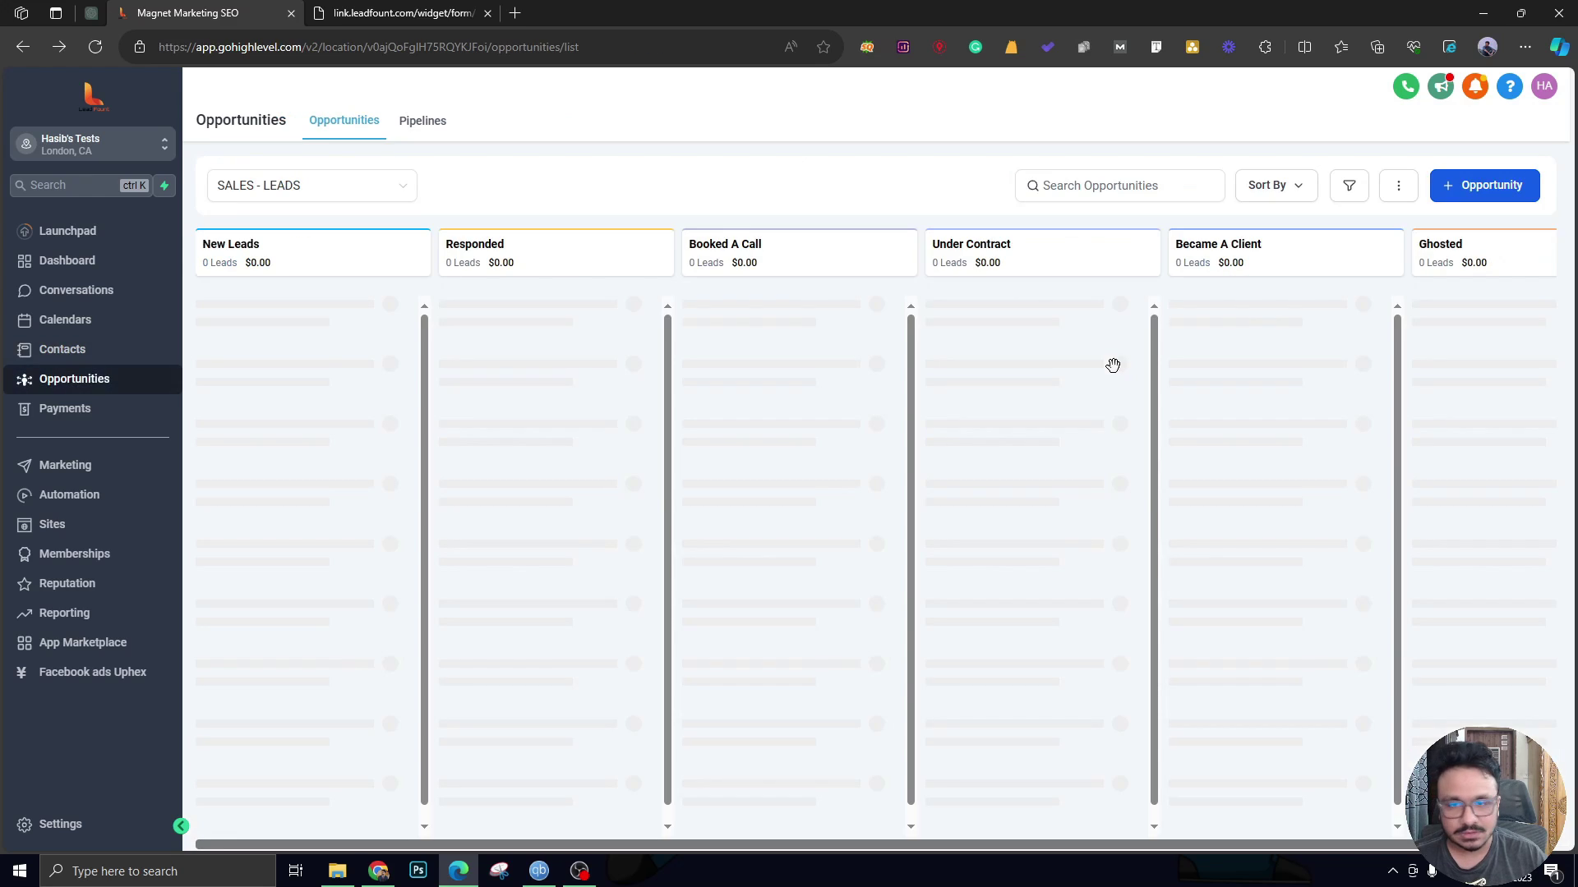
drag(1091, 366, 407, 303)
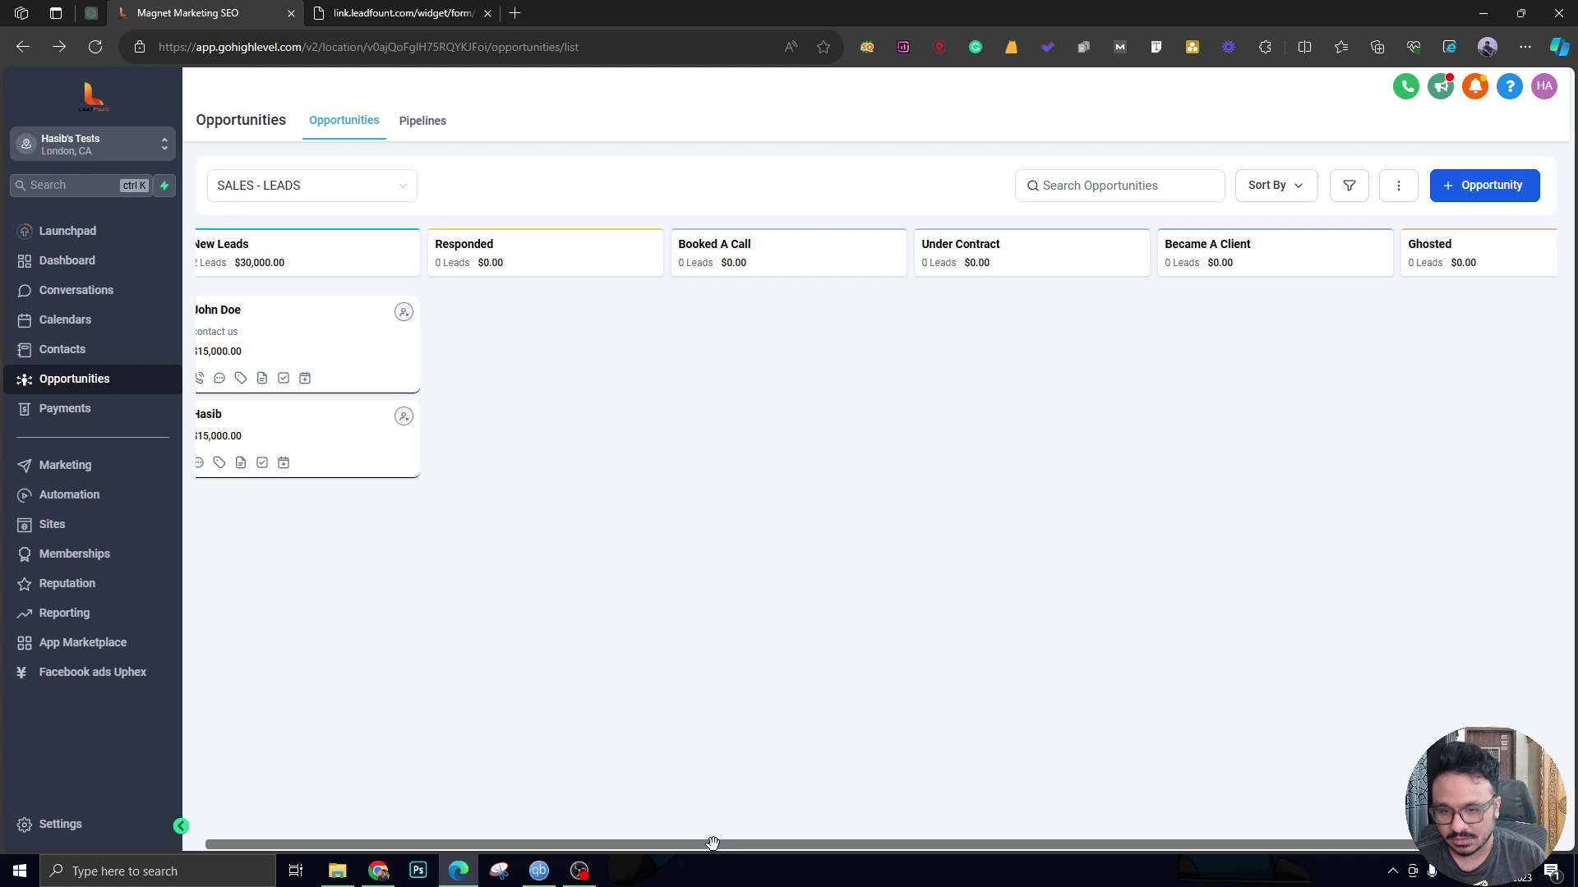
drag(712, 844, 665, 842)
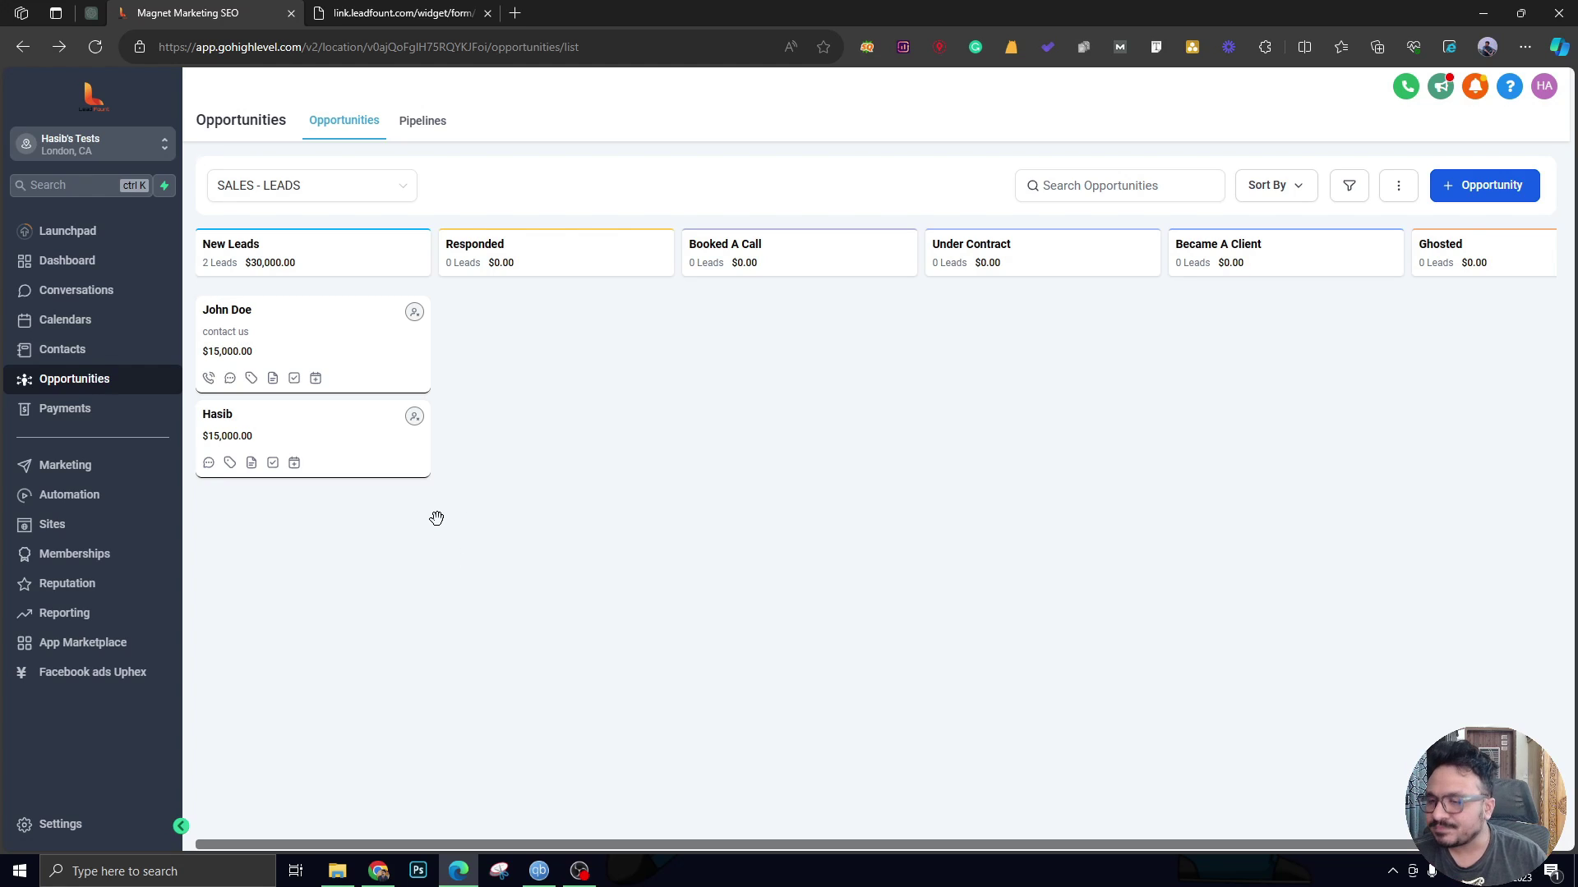
click(373, 10)
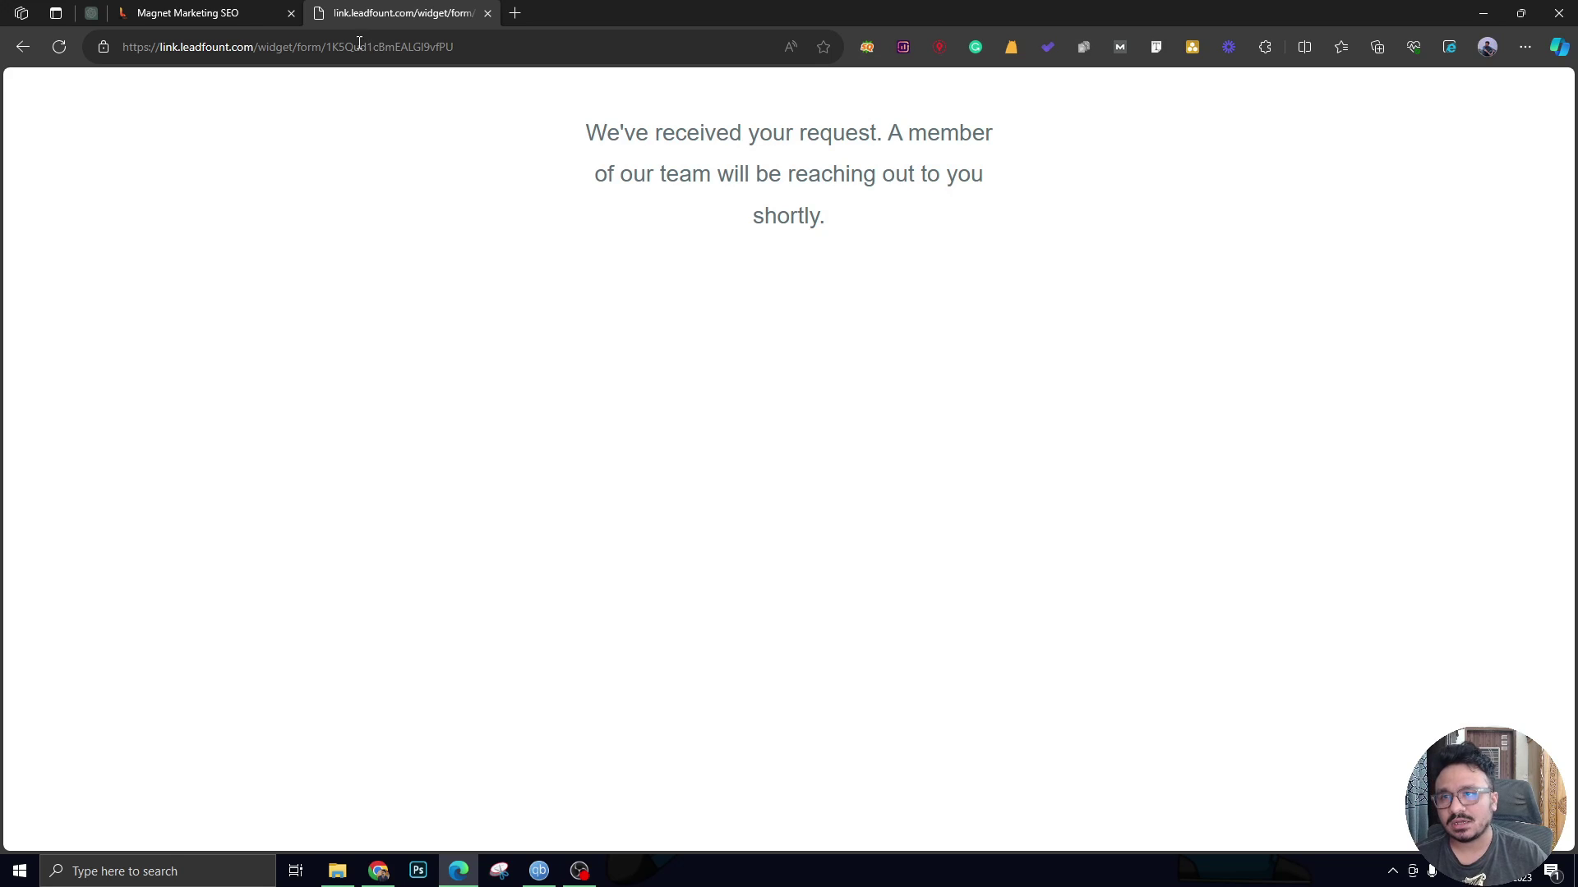
click(191, 11)
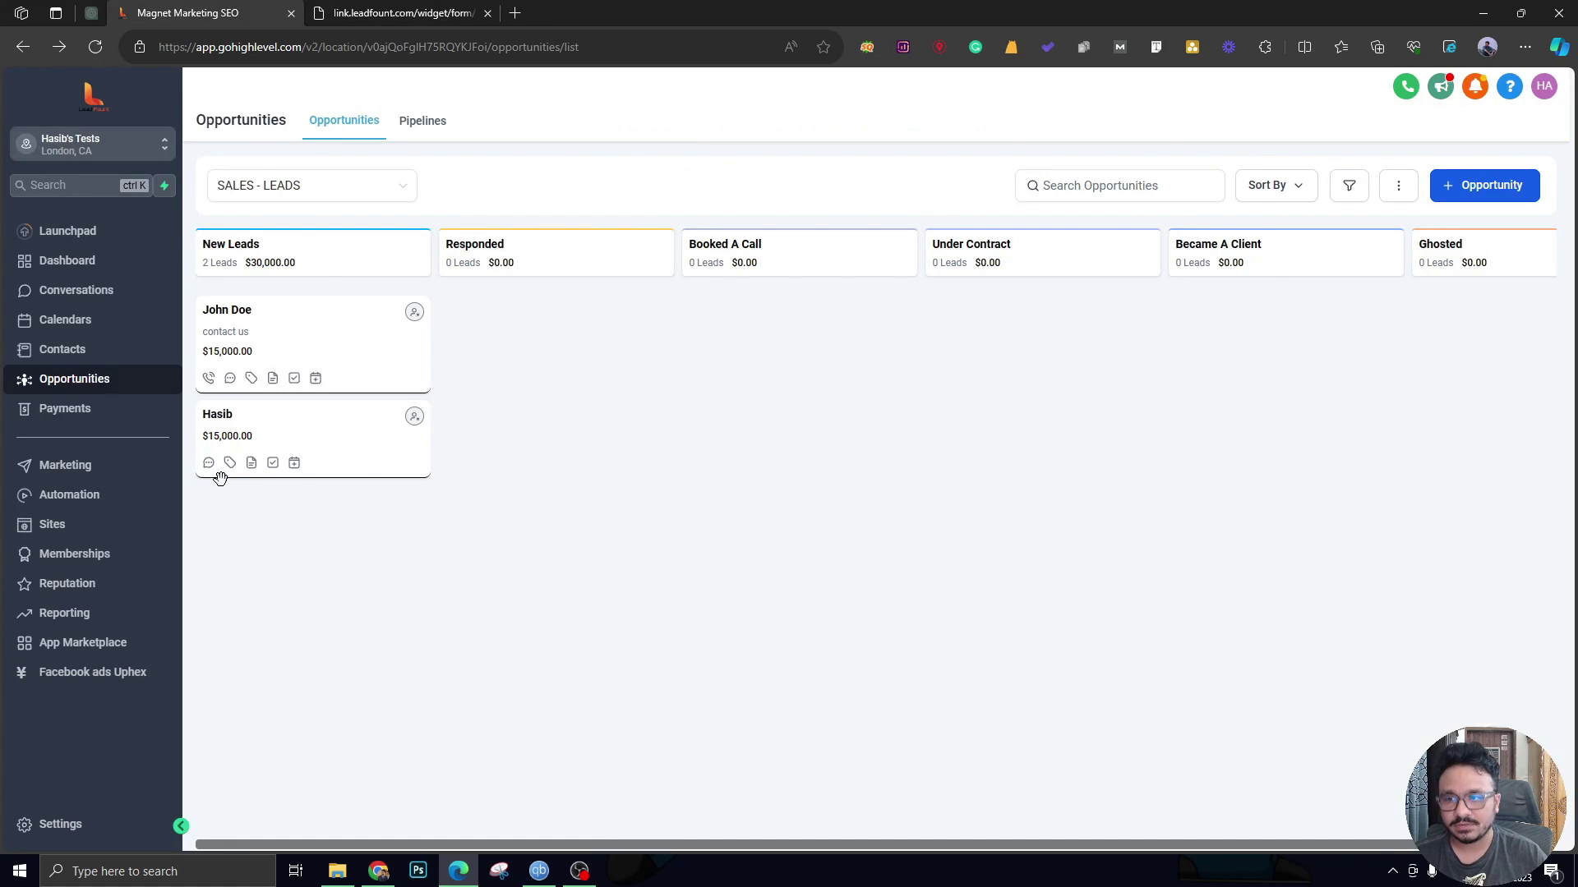
From Automation, bring up the Contact Us Form Submission >> Create Opportunity workflow's new-trigger options.
click(128, 496)
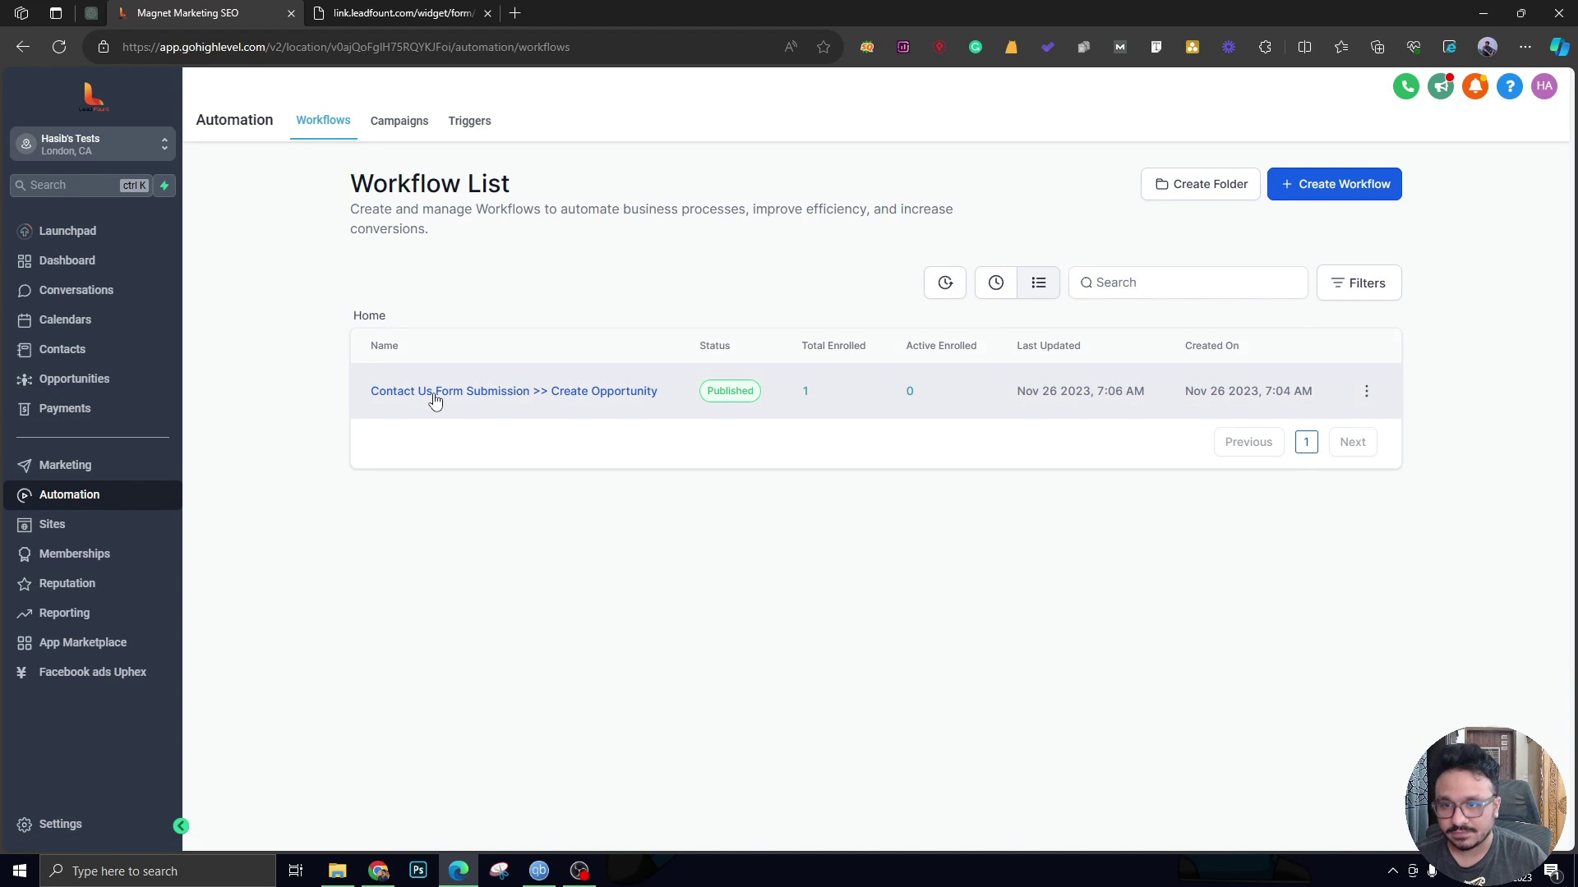
click(435, 395)
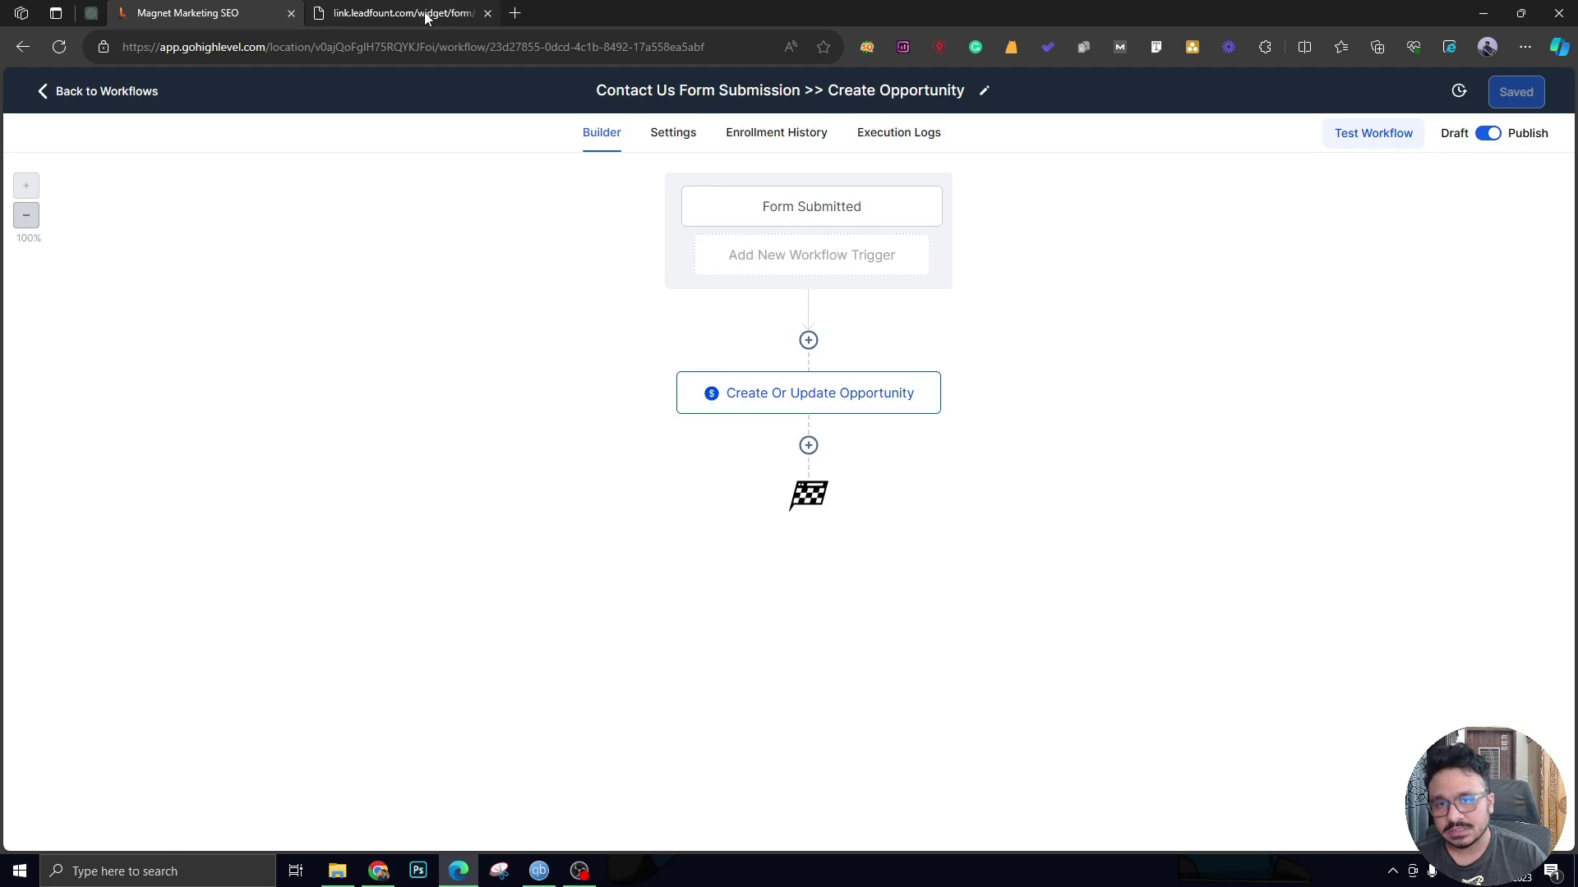
click(790, 259)
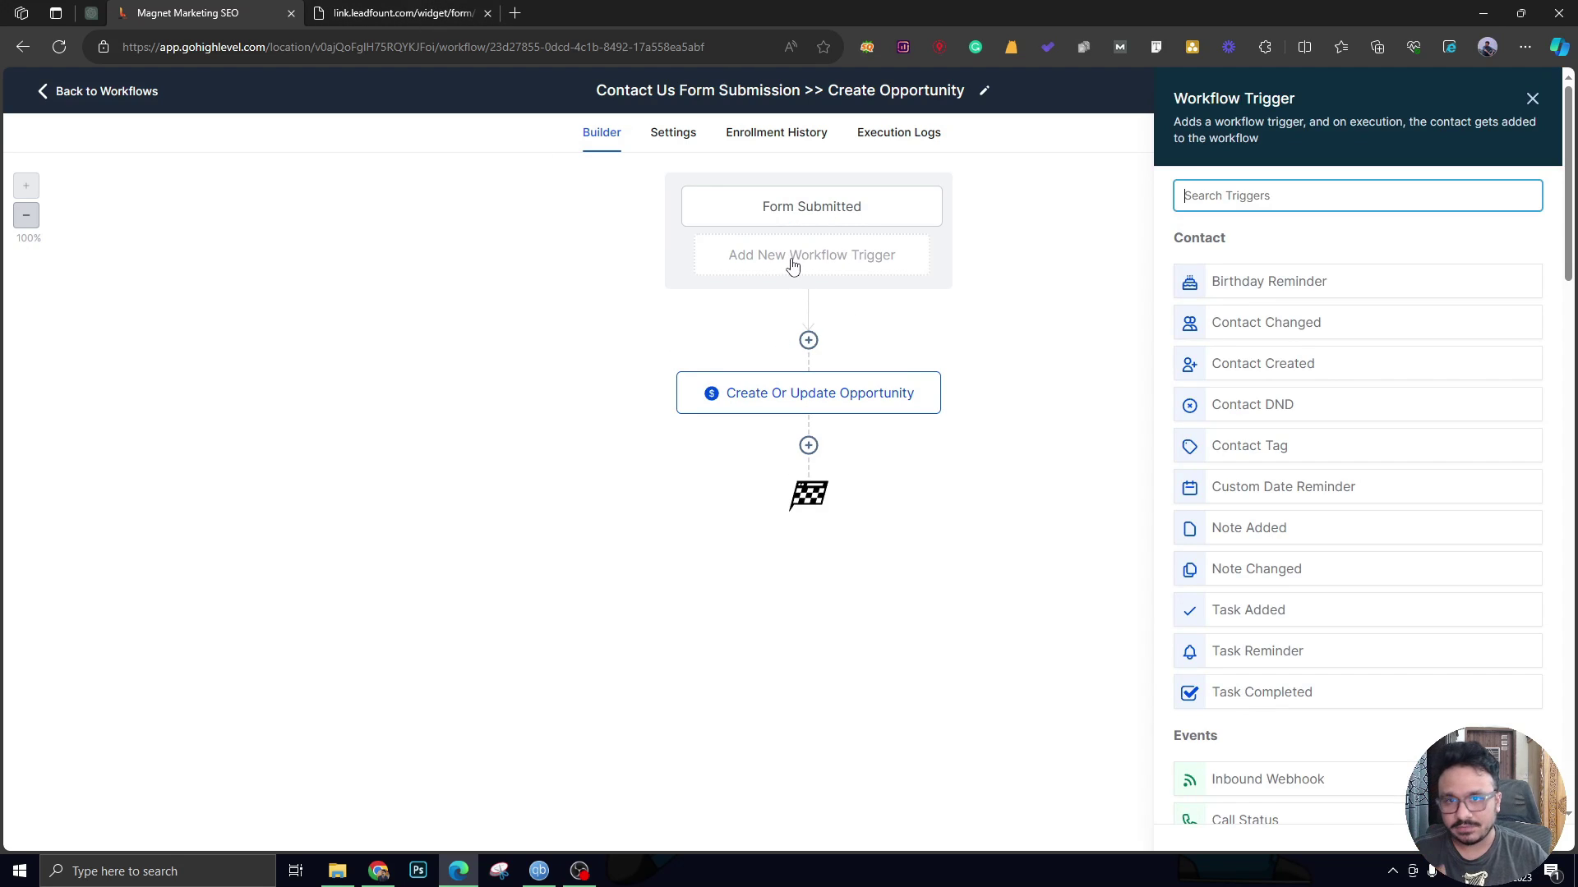
Browse the trigger list, dismiss it without adding a trigger, and return to Workflows.
scroll(1316, 454, down, 1)
scroll(1316, 454, down, 6)
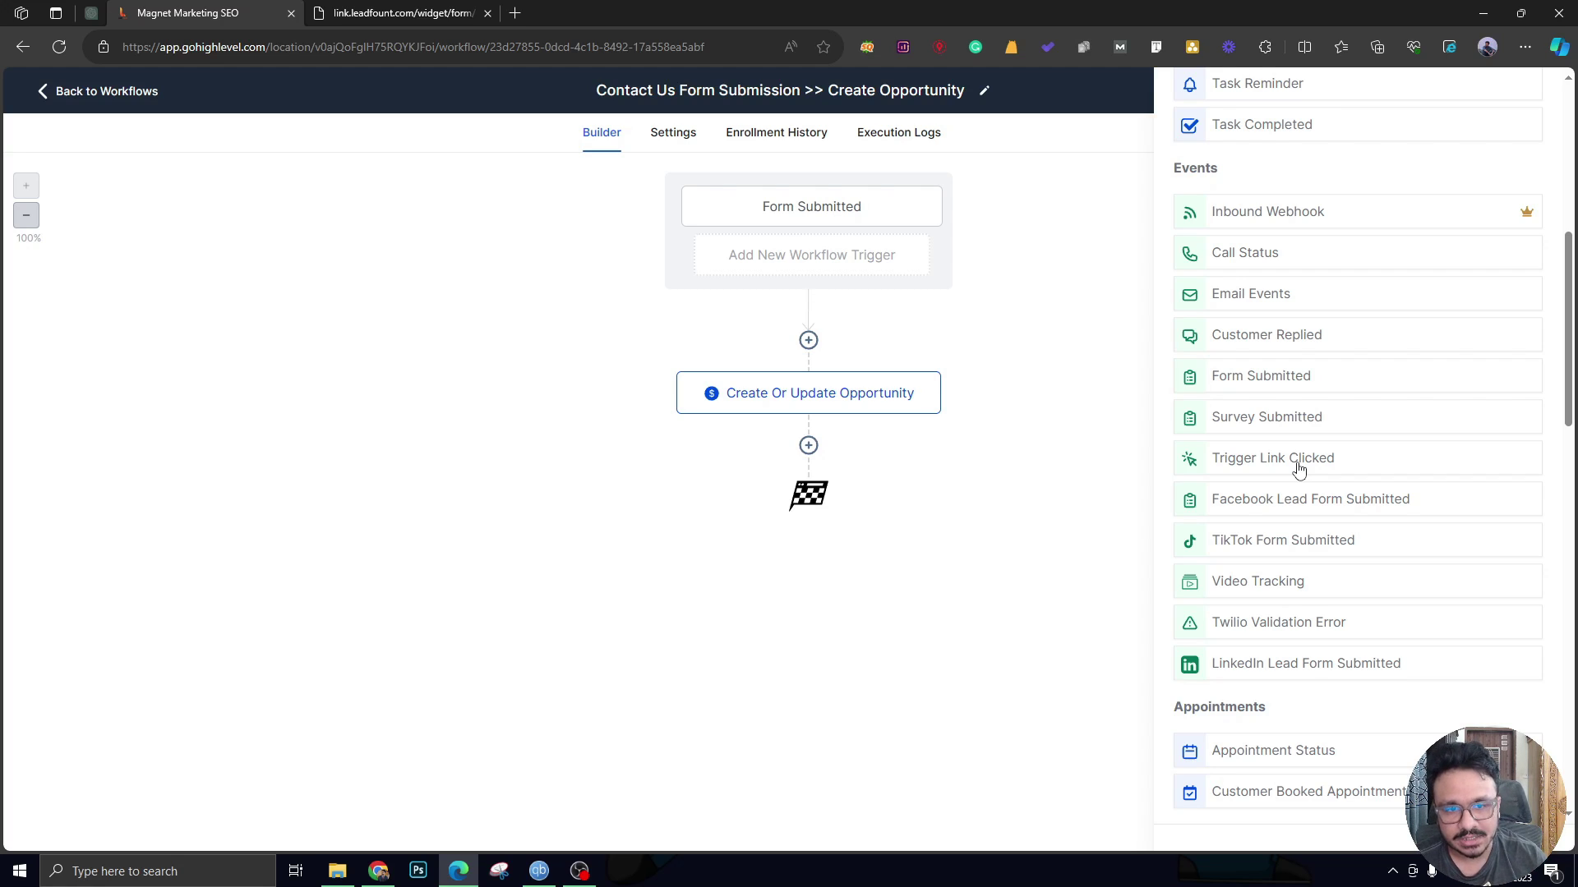
scroll(1260, 465, down, 2)
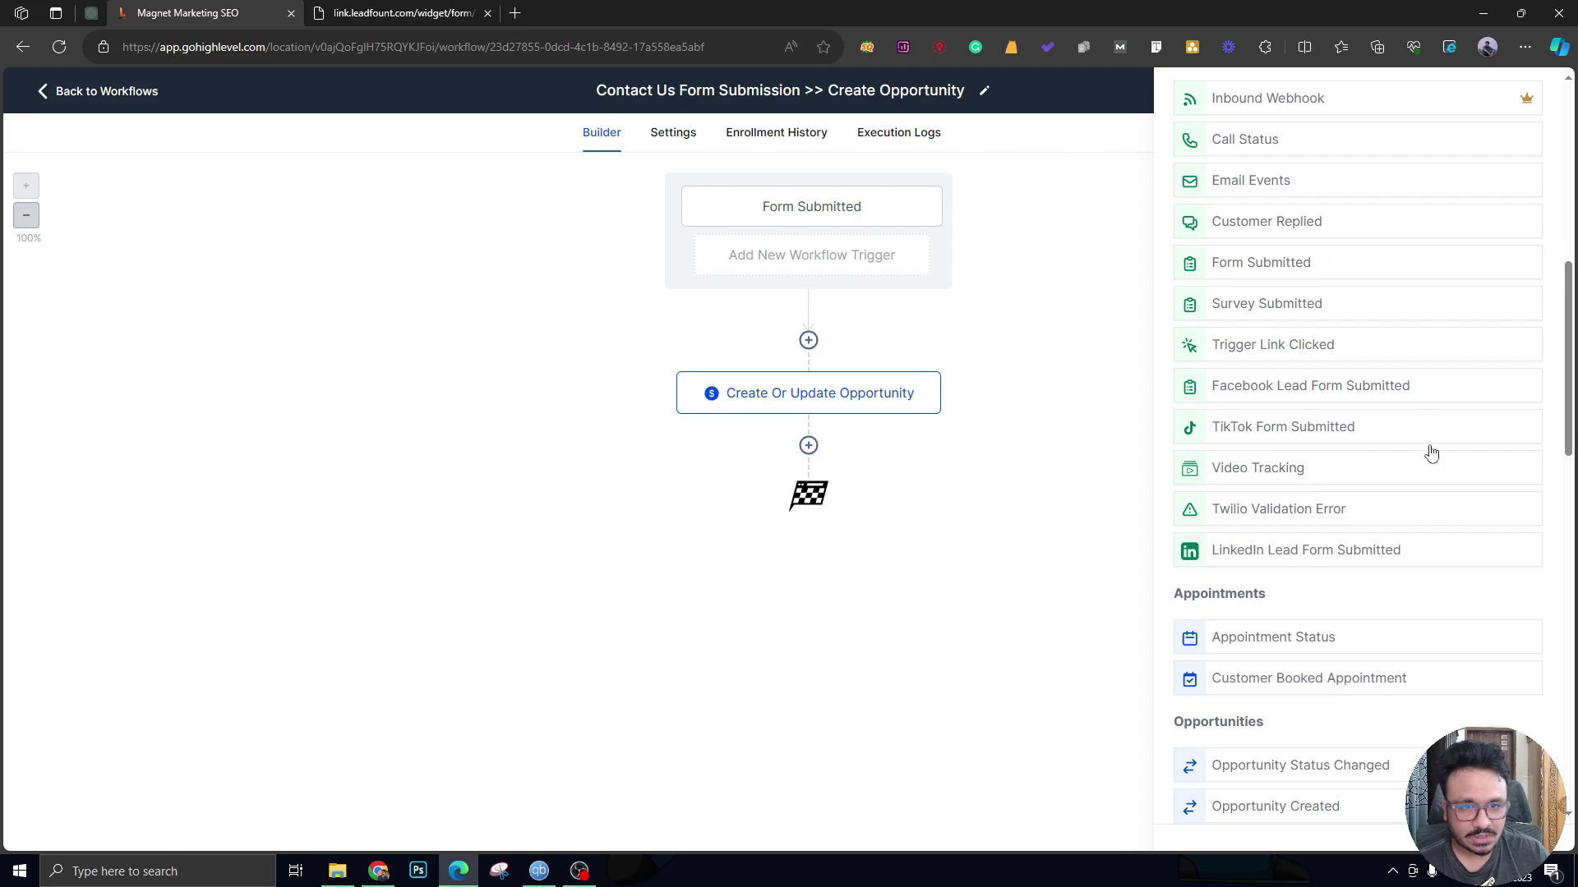
scroll(1266, 509, down, 2)
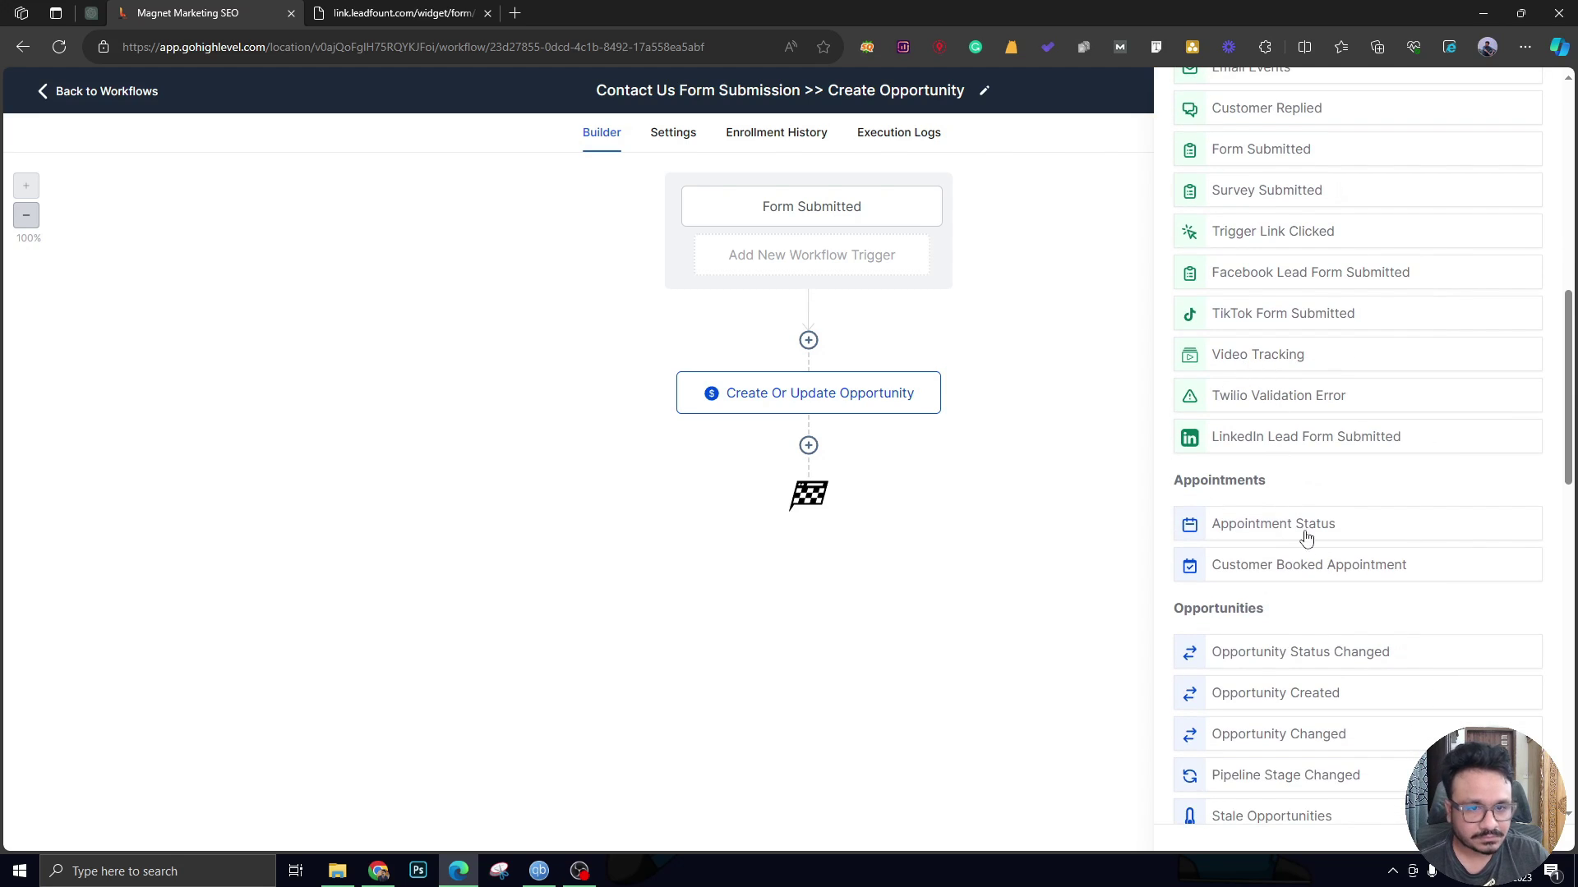
scroll(1311, 541, down, 4)
scroll(1315, 538, down, 8)
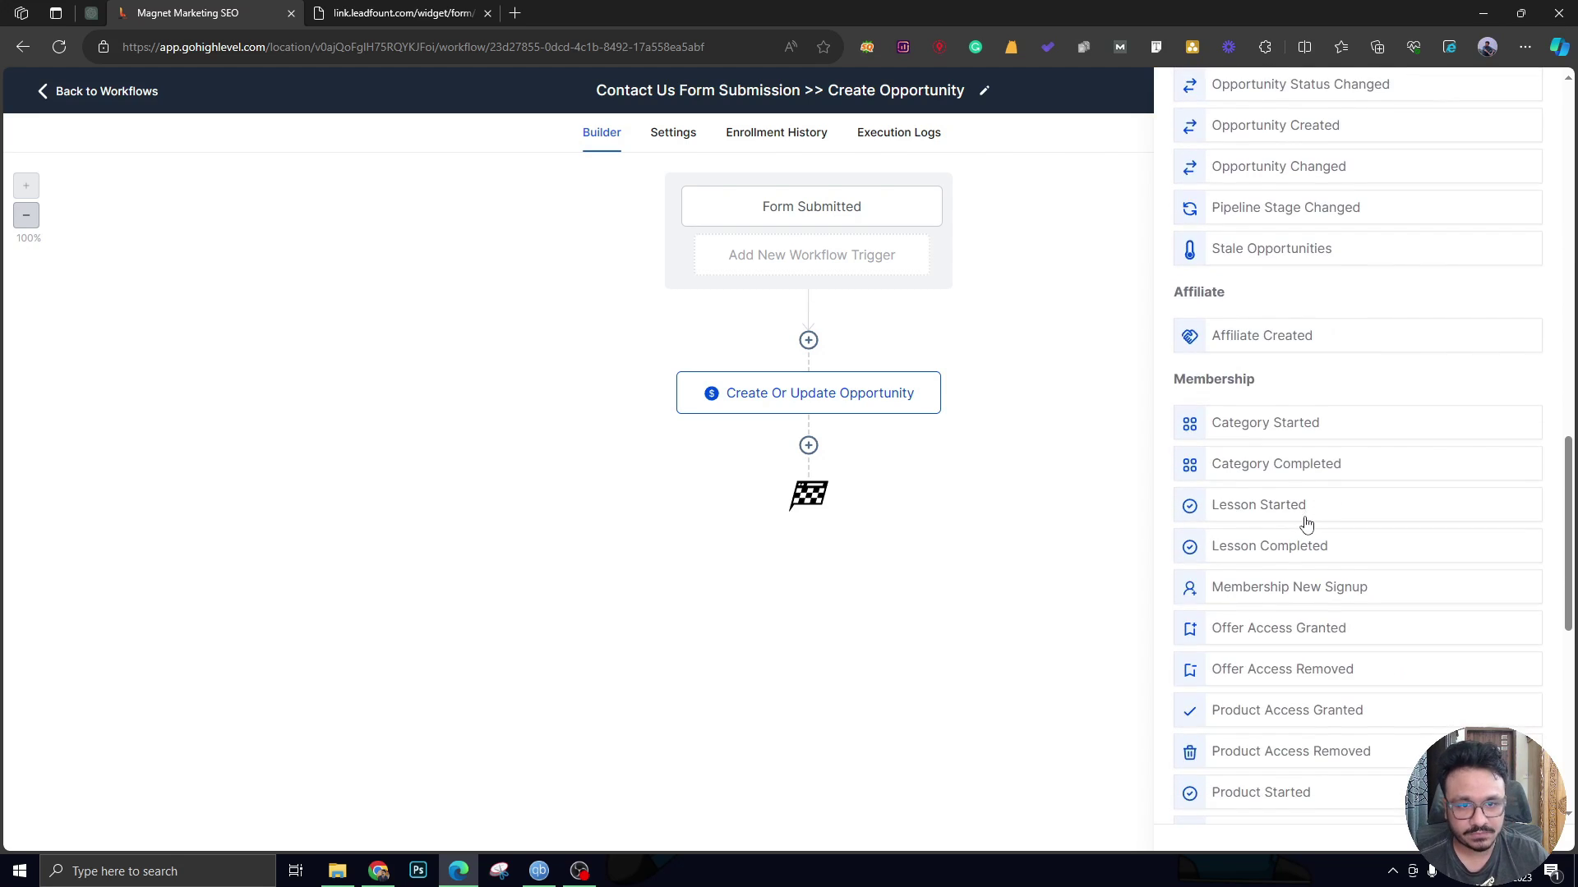
scroll(1303, 517, down, 4)
scroll(1294, 509, up, 17)
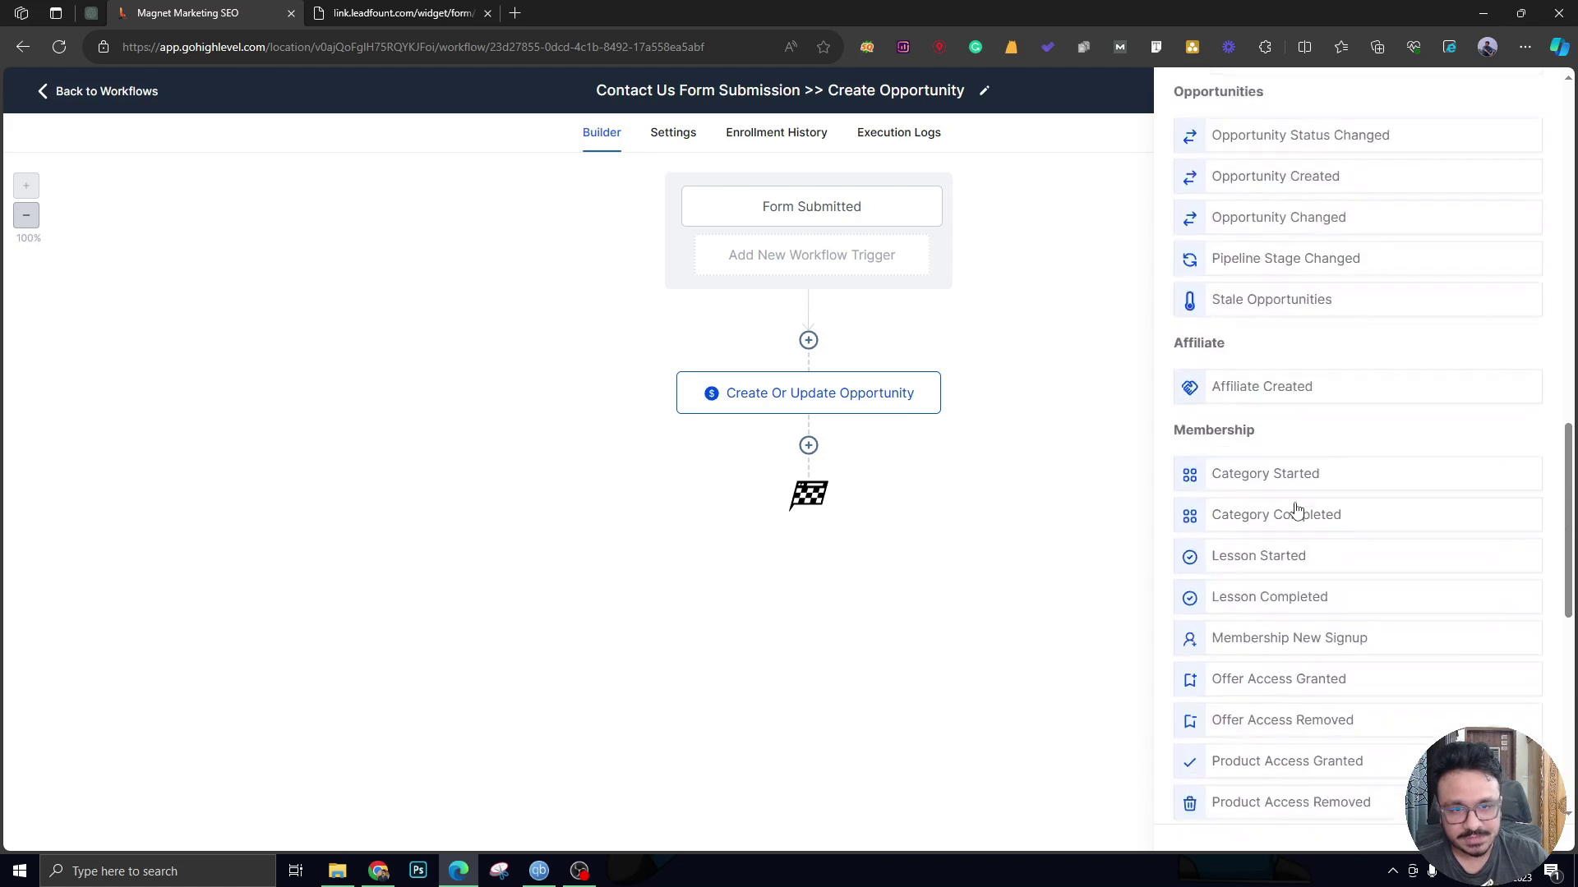
scroll(1298, 493, up, 6)
click(1525, 113)
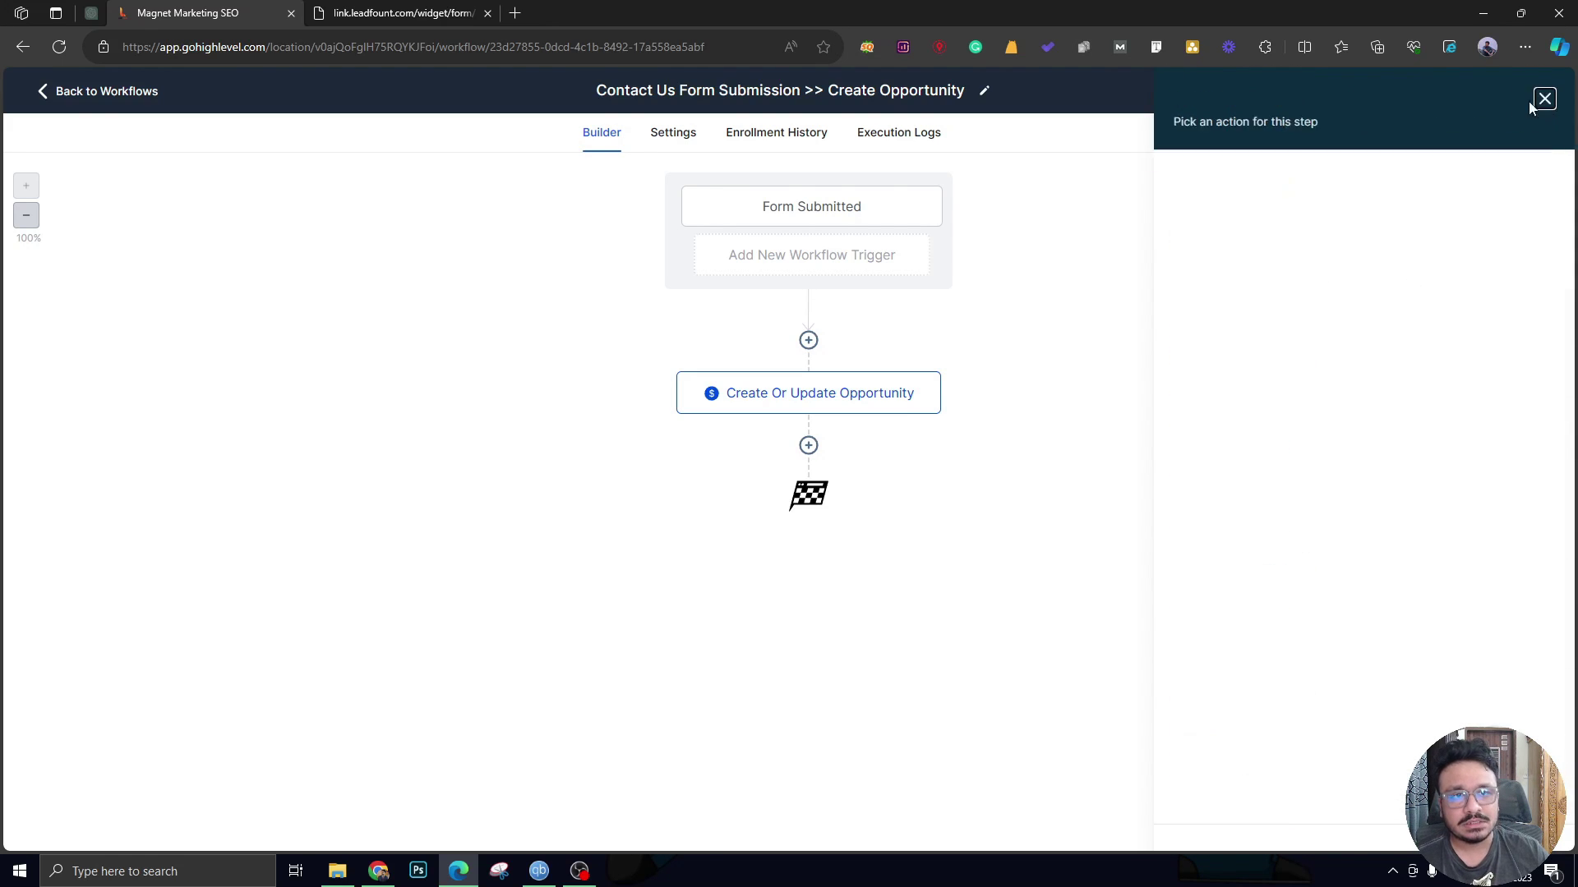
click(116, 89)
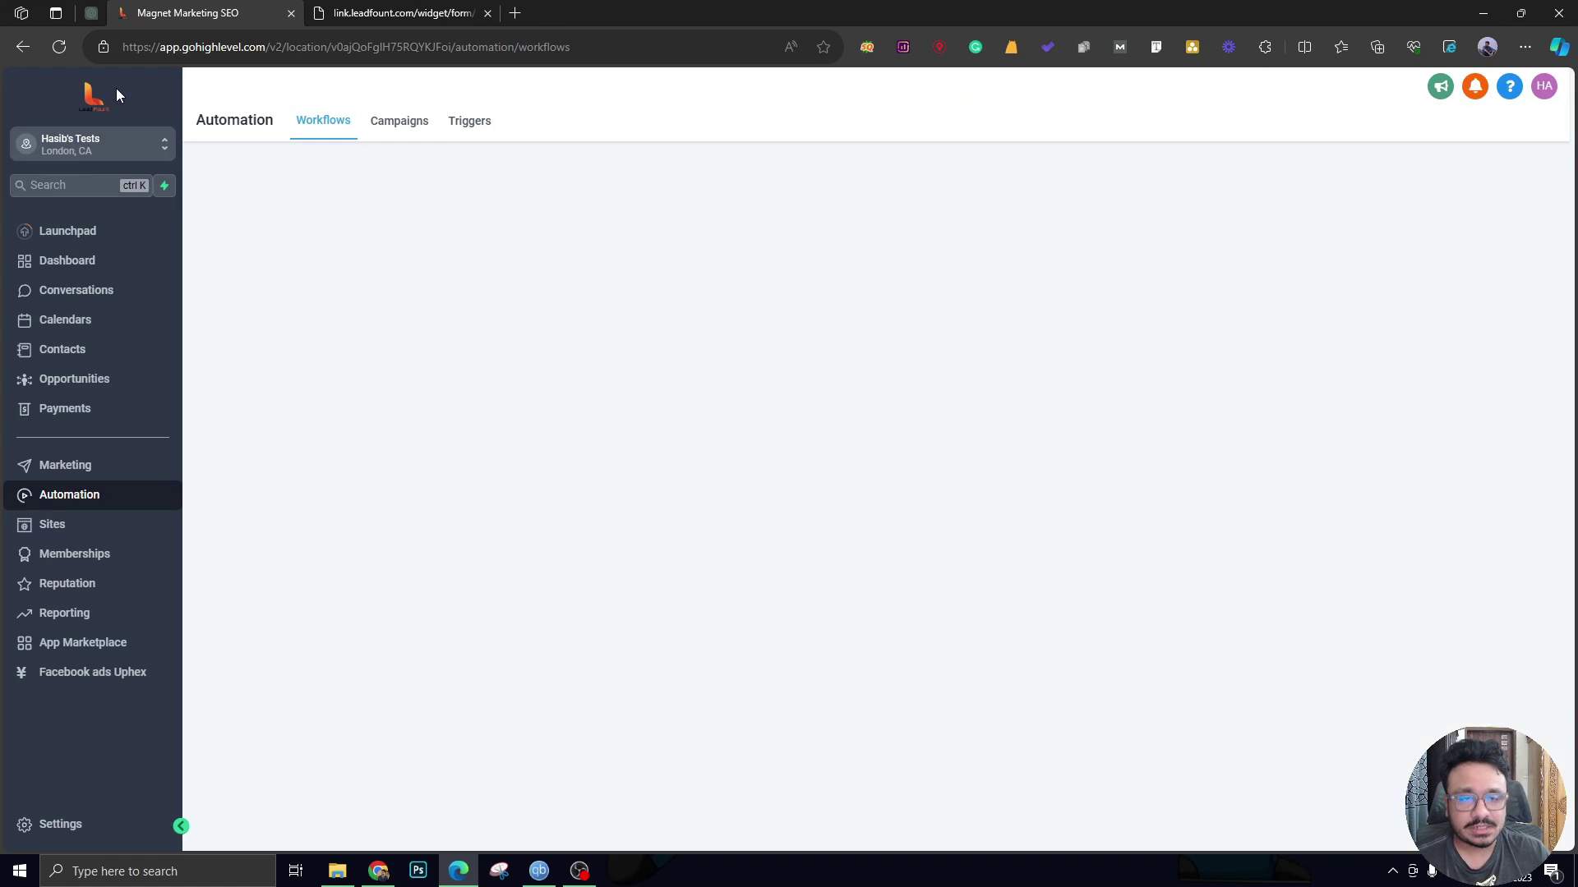